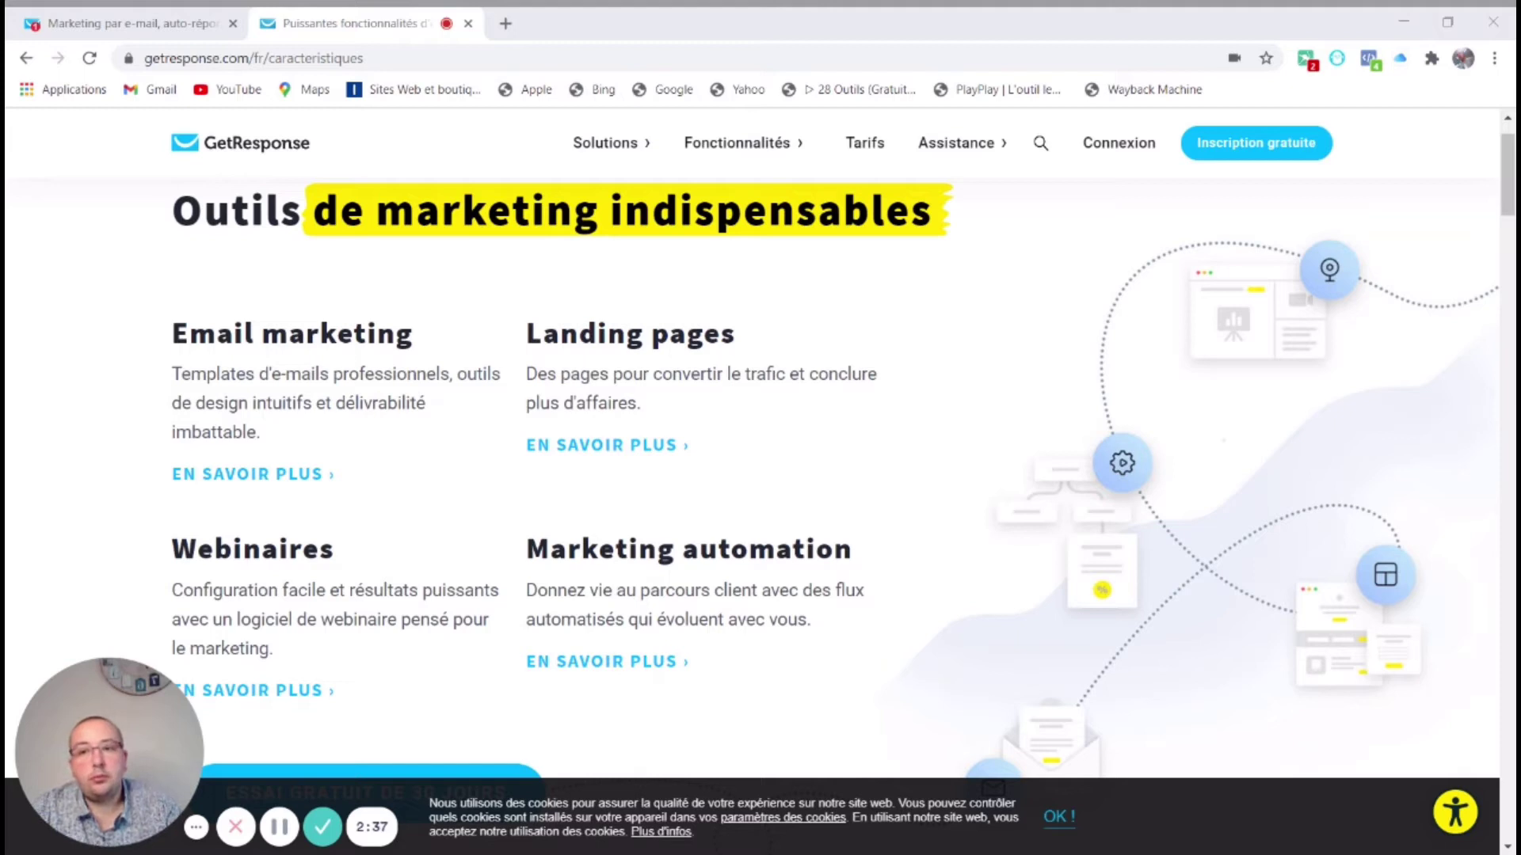
Review the essential marketing tools on the features page: Email marketing, Landing pages, Webinaires and Marketing automation
scroll(844, 483, down, 2)
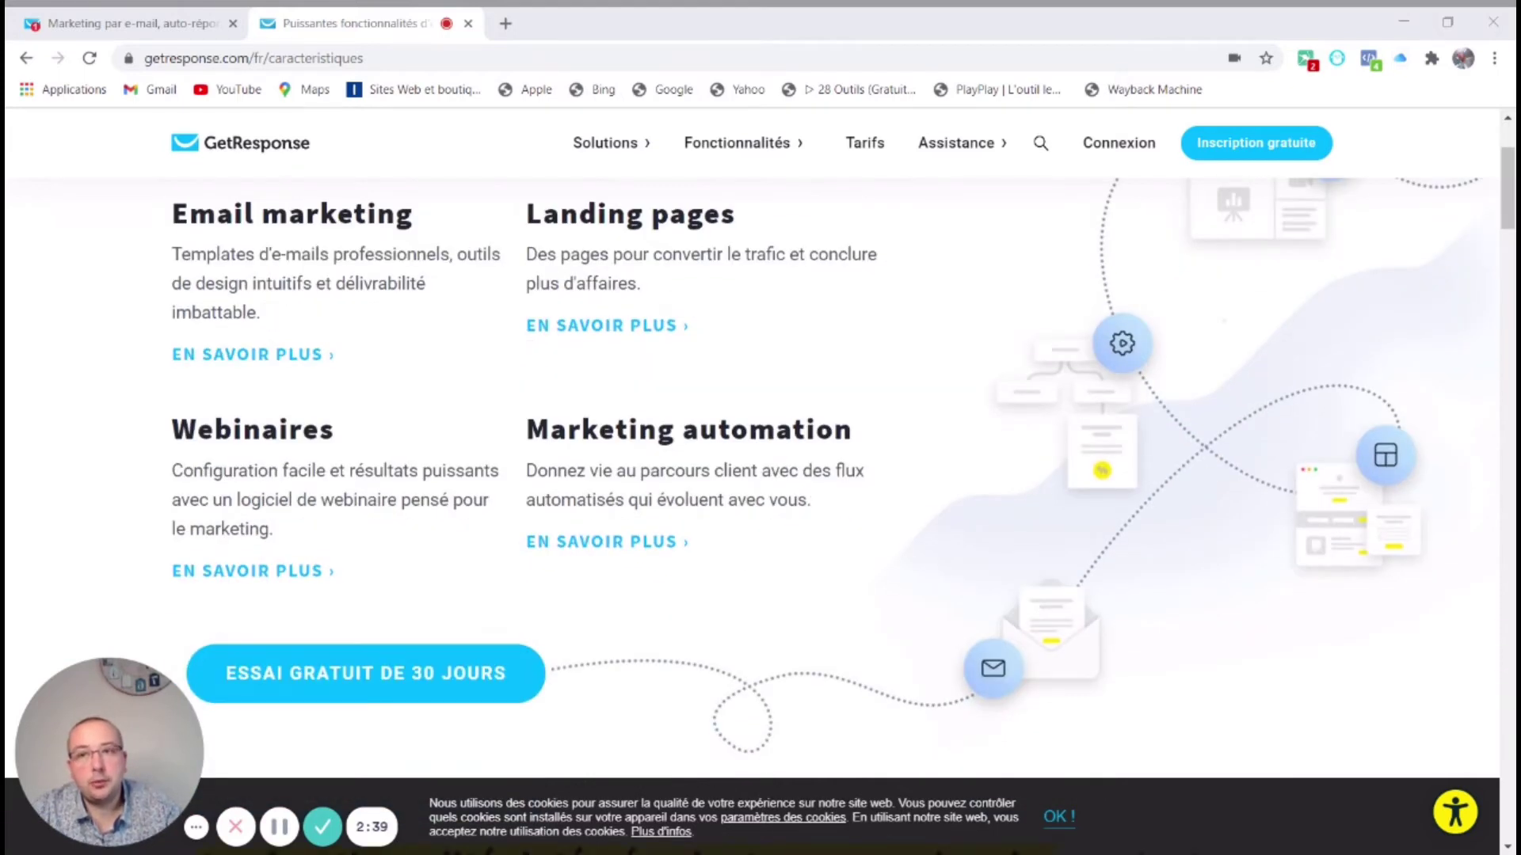
scroll(761, 475, down, 1)
scroll(760, 475, up, 2)
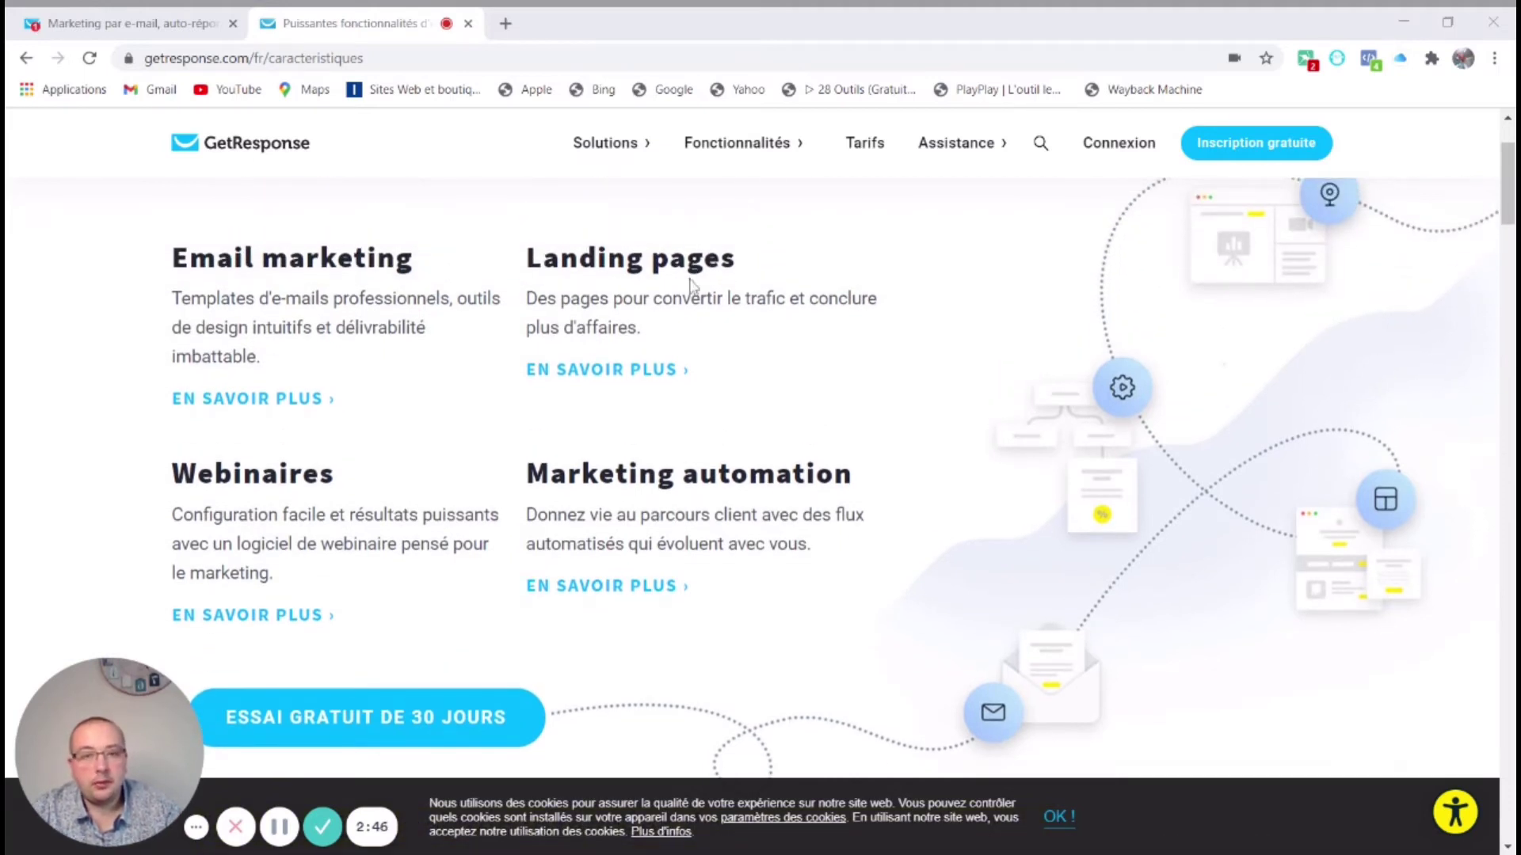
scroll(691, 285, down, 1)
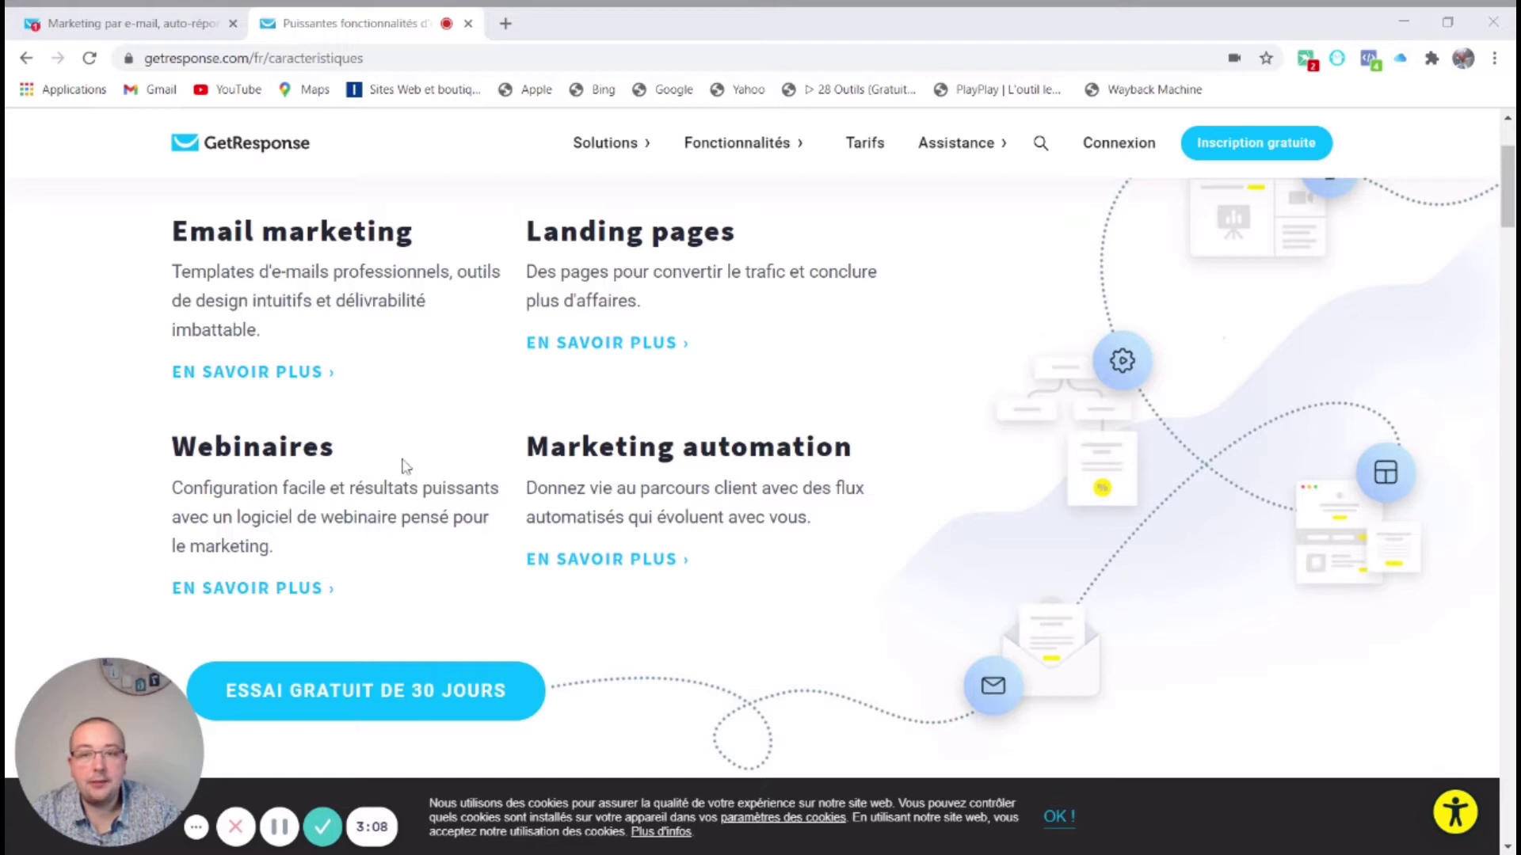
scroll(405, 468, down, 1)
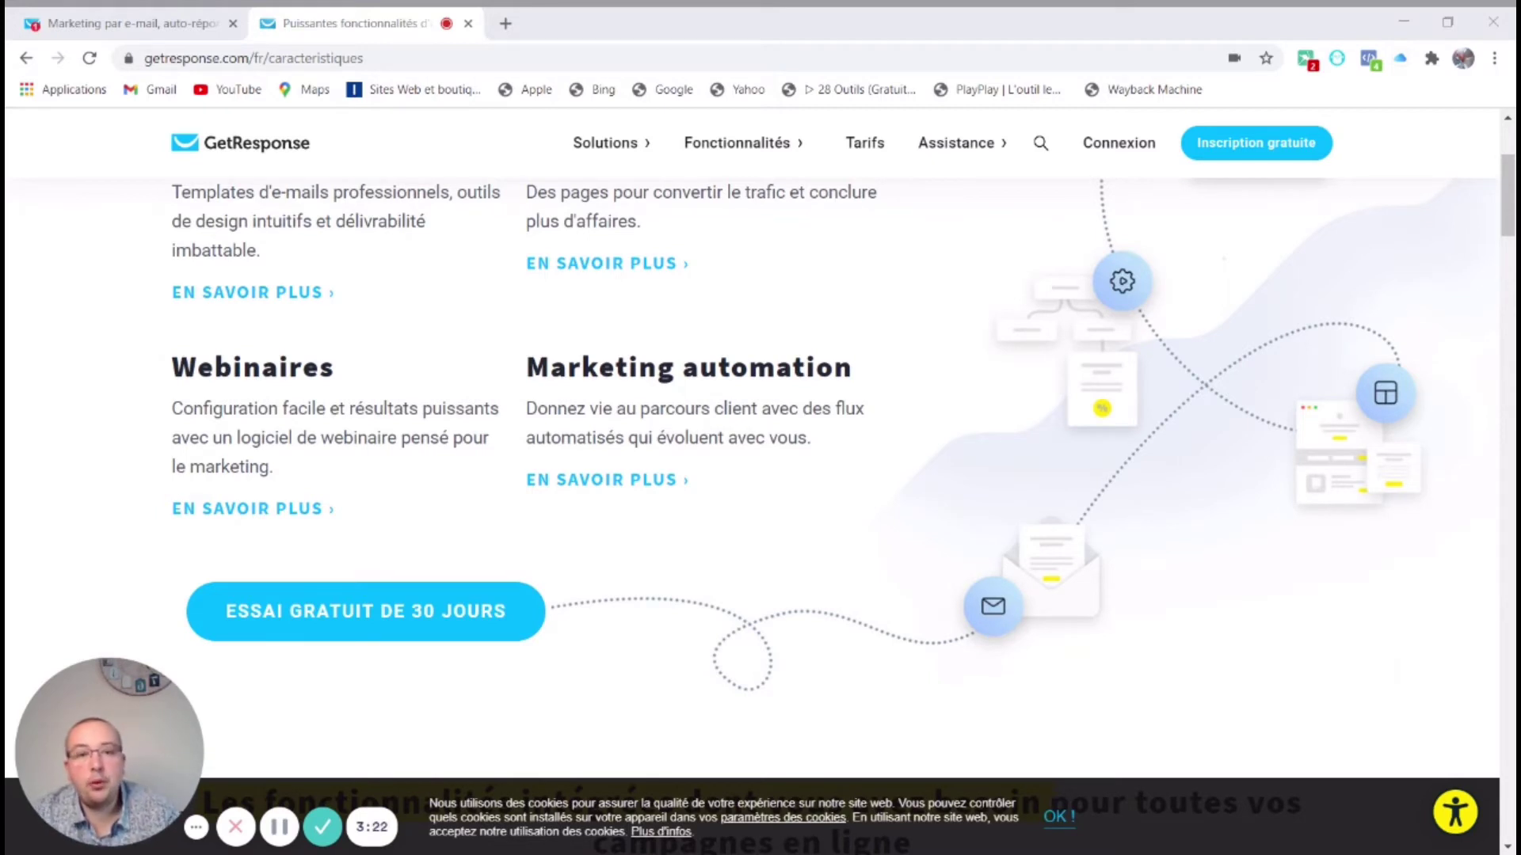
Examine the integrated features for each category on the features page, from Email marketing through Notifications push web
scroll(760, 444, down, 1)
scroll(760, 475, down, 5)
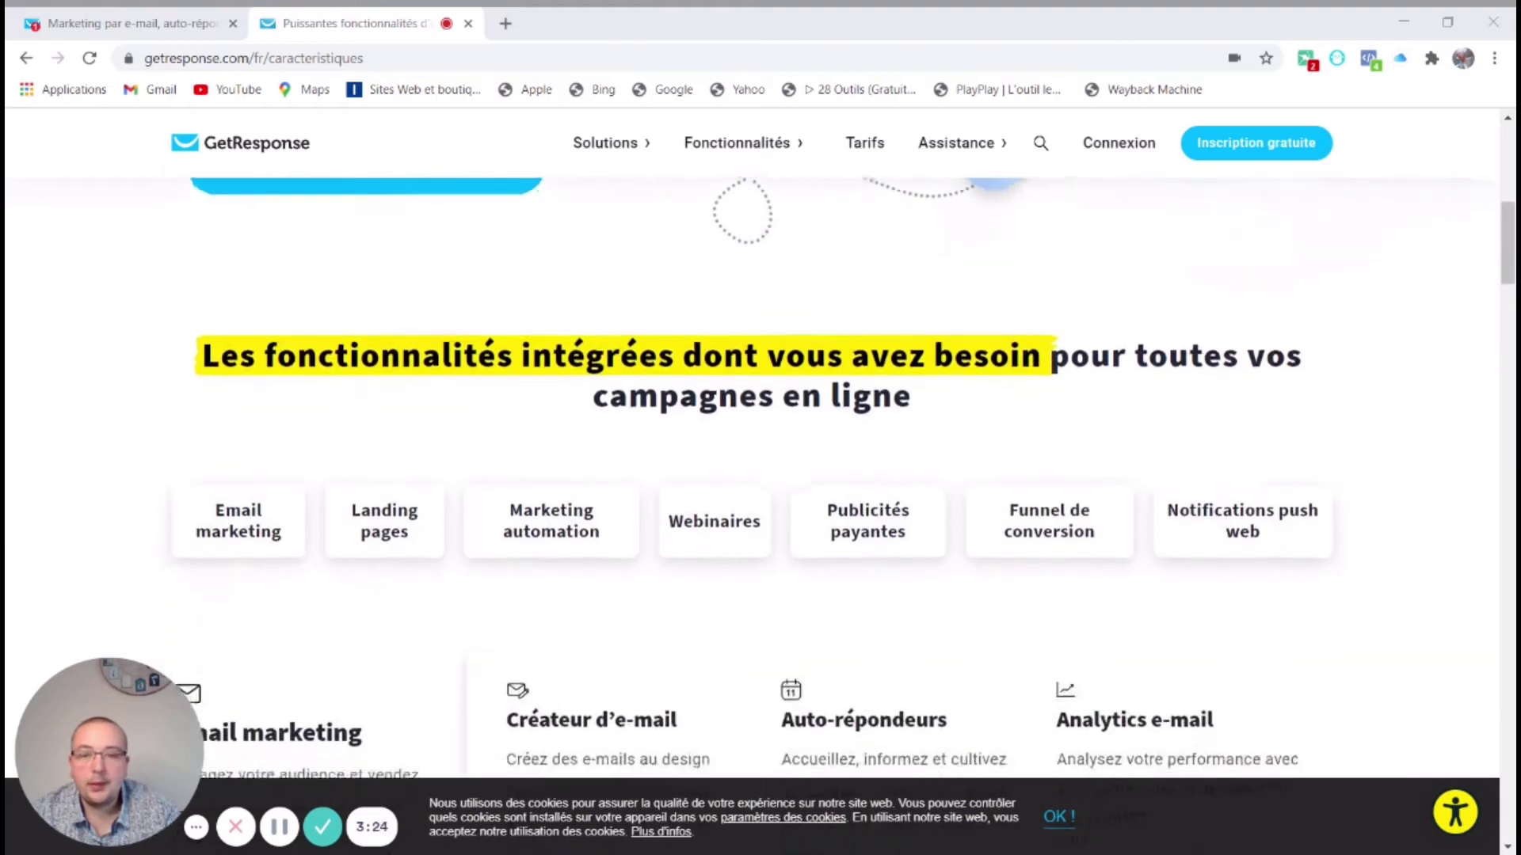
scroll(760, 475, down, 10)
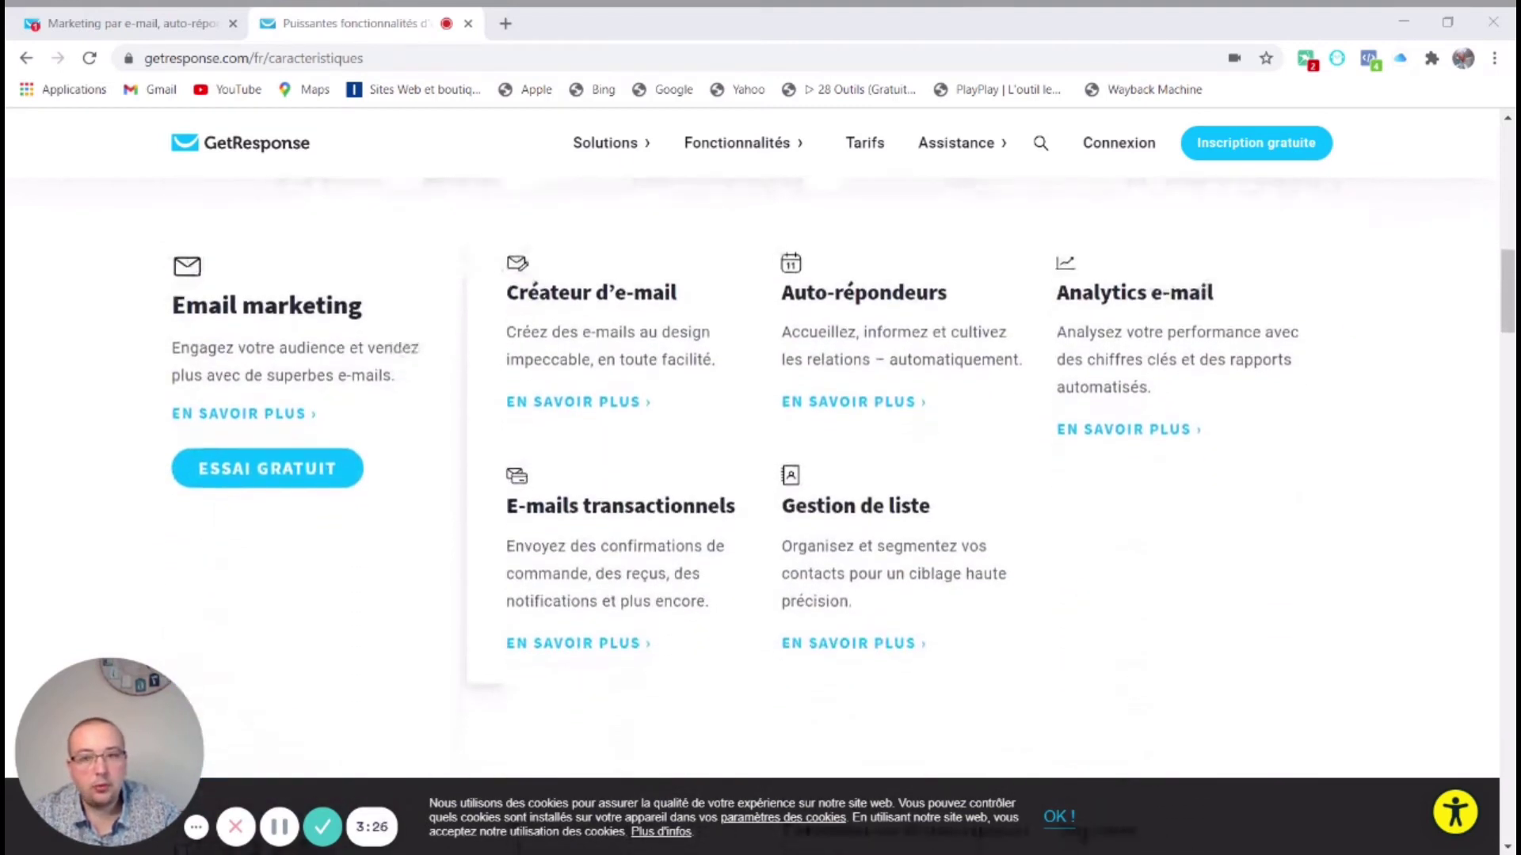
scroll(735, 431, up, 3)
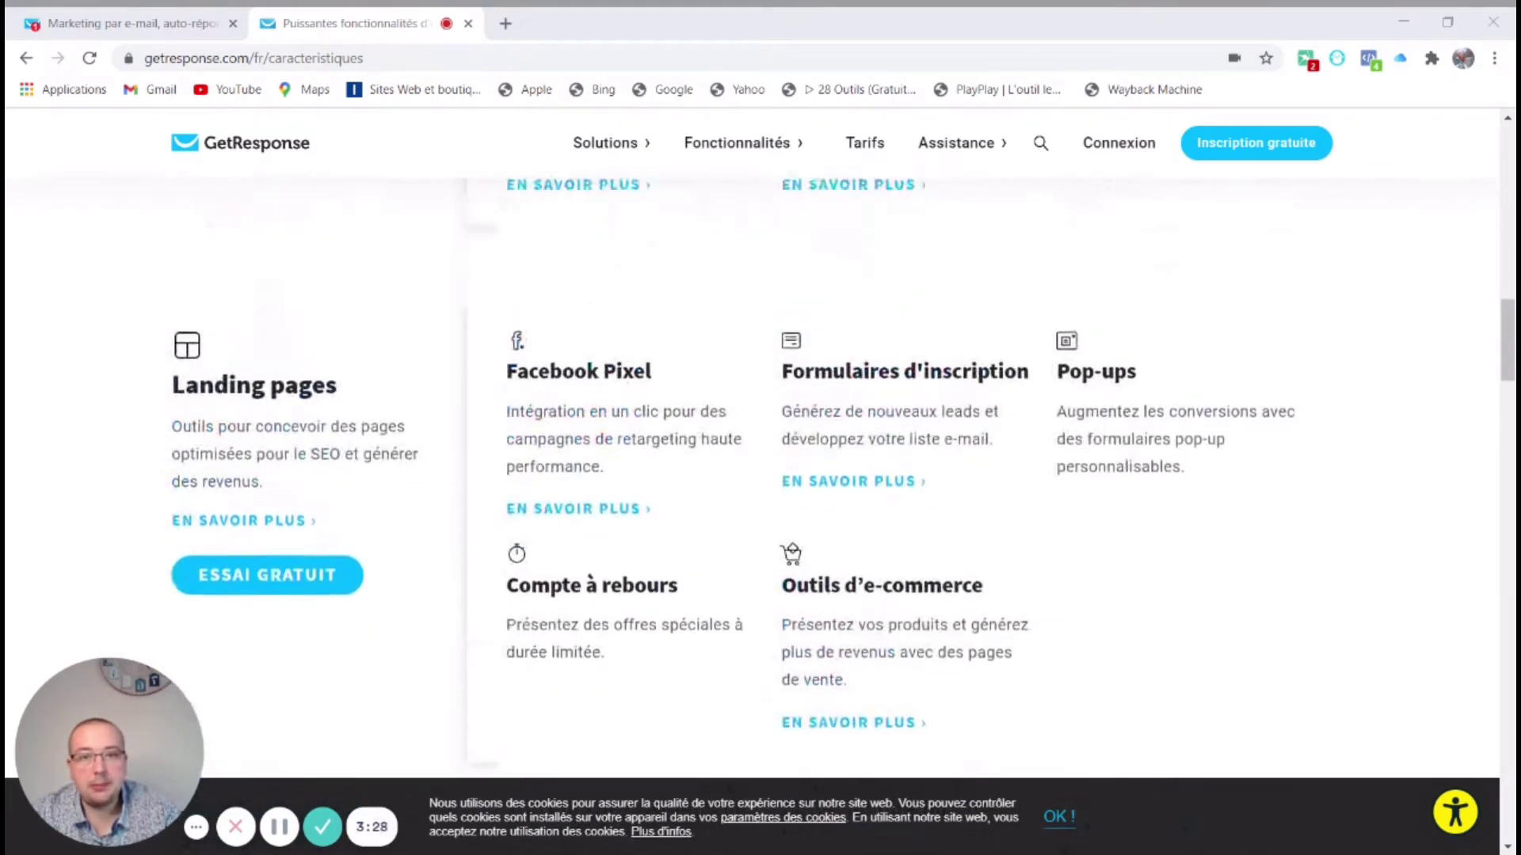
scroll(735, 431, down, 4)
scroll(735, 432, down, 4)
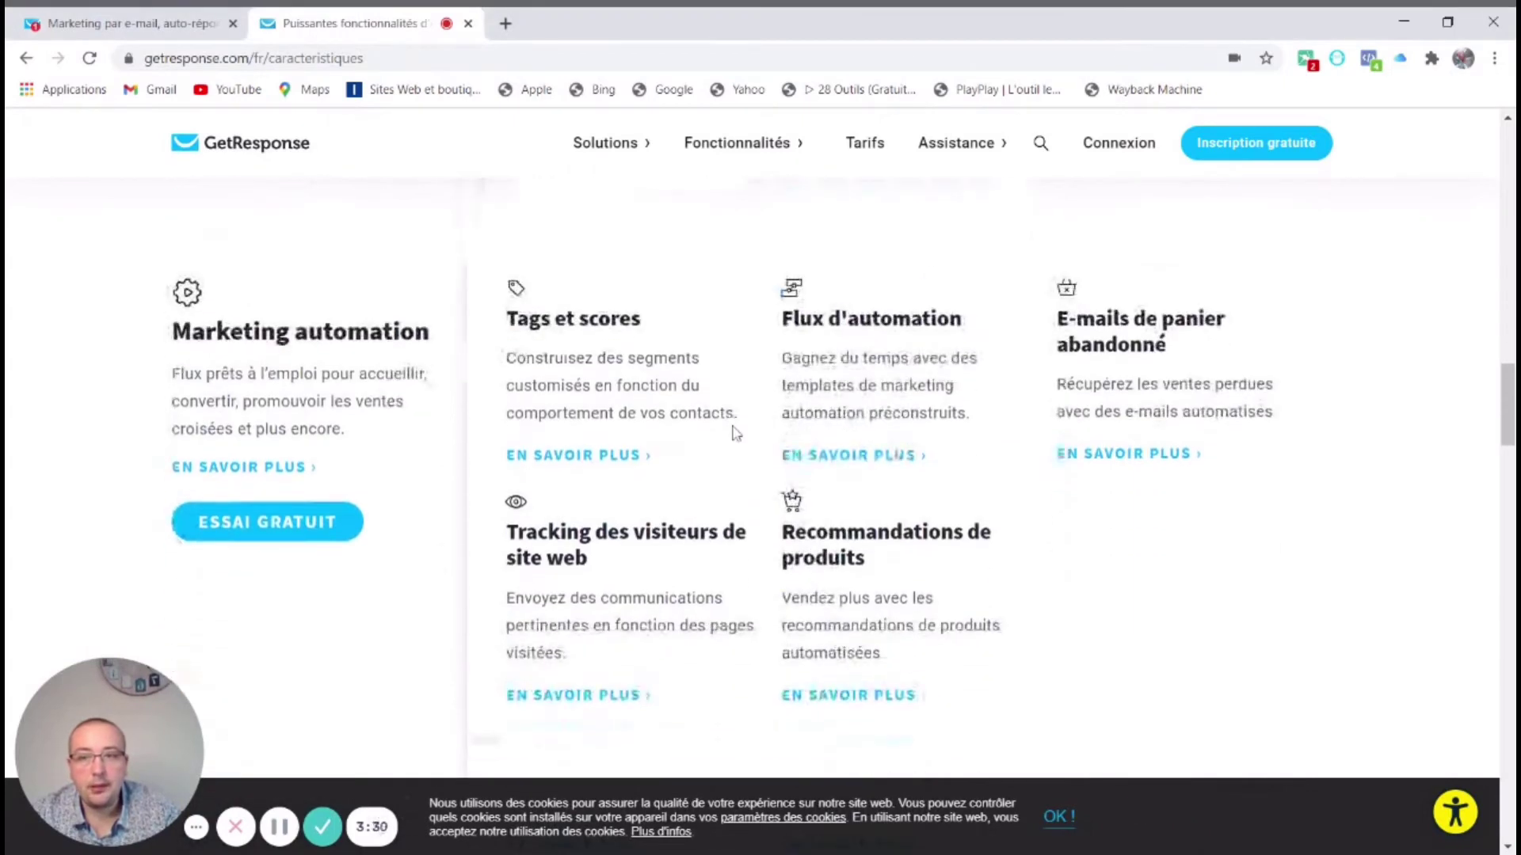
scroll(761, 476, down, 8)
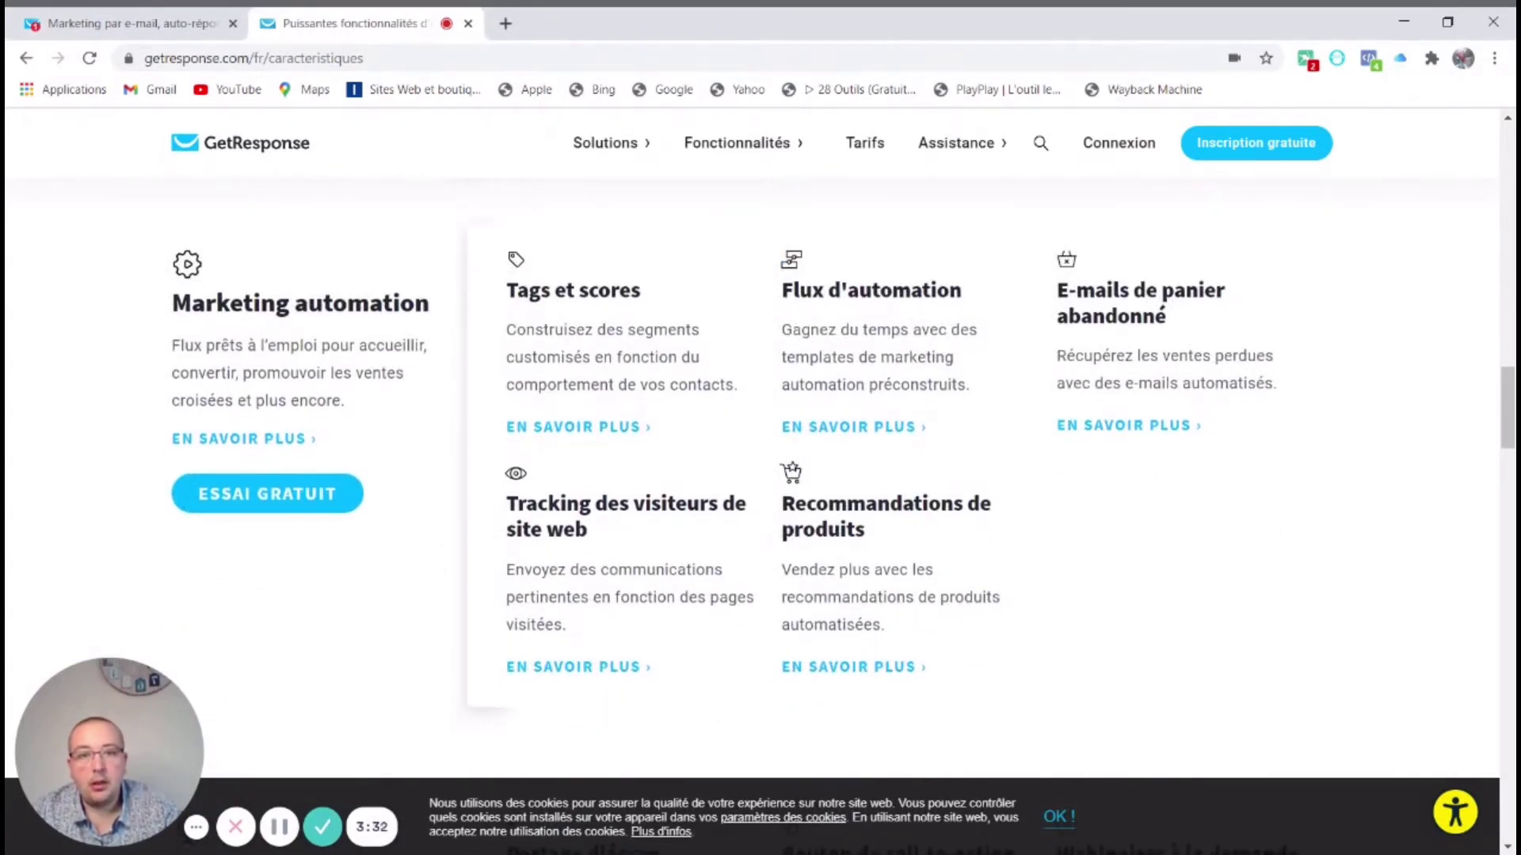
scroll(761, 475, down, 4)
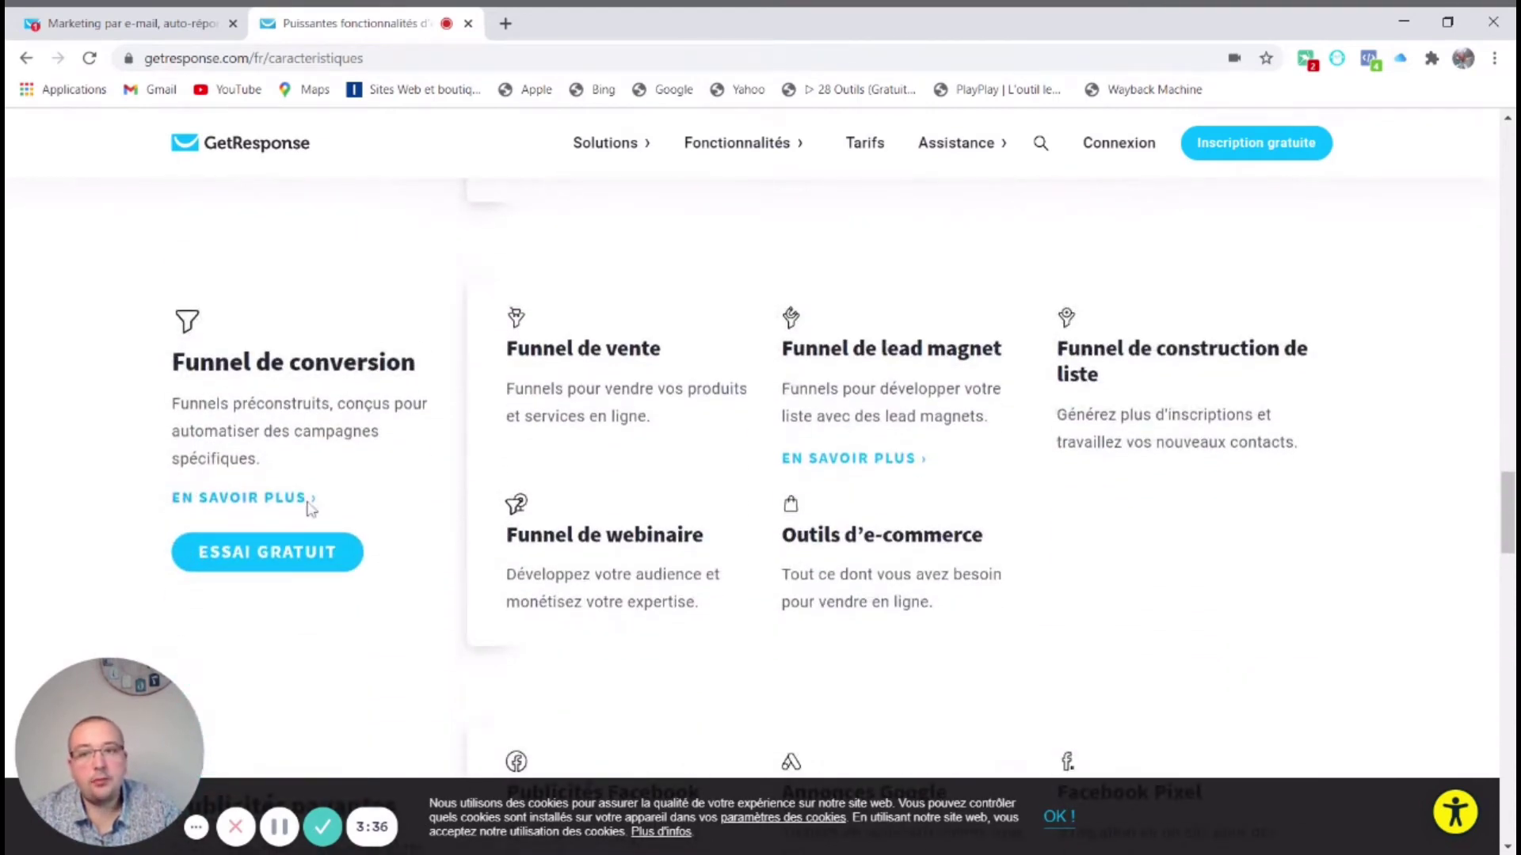
scroll(554, 412, down, 2)
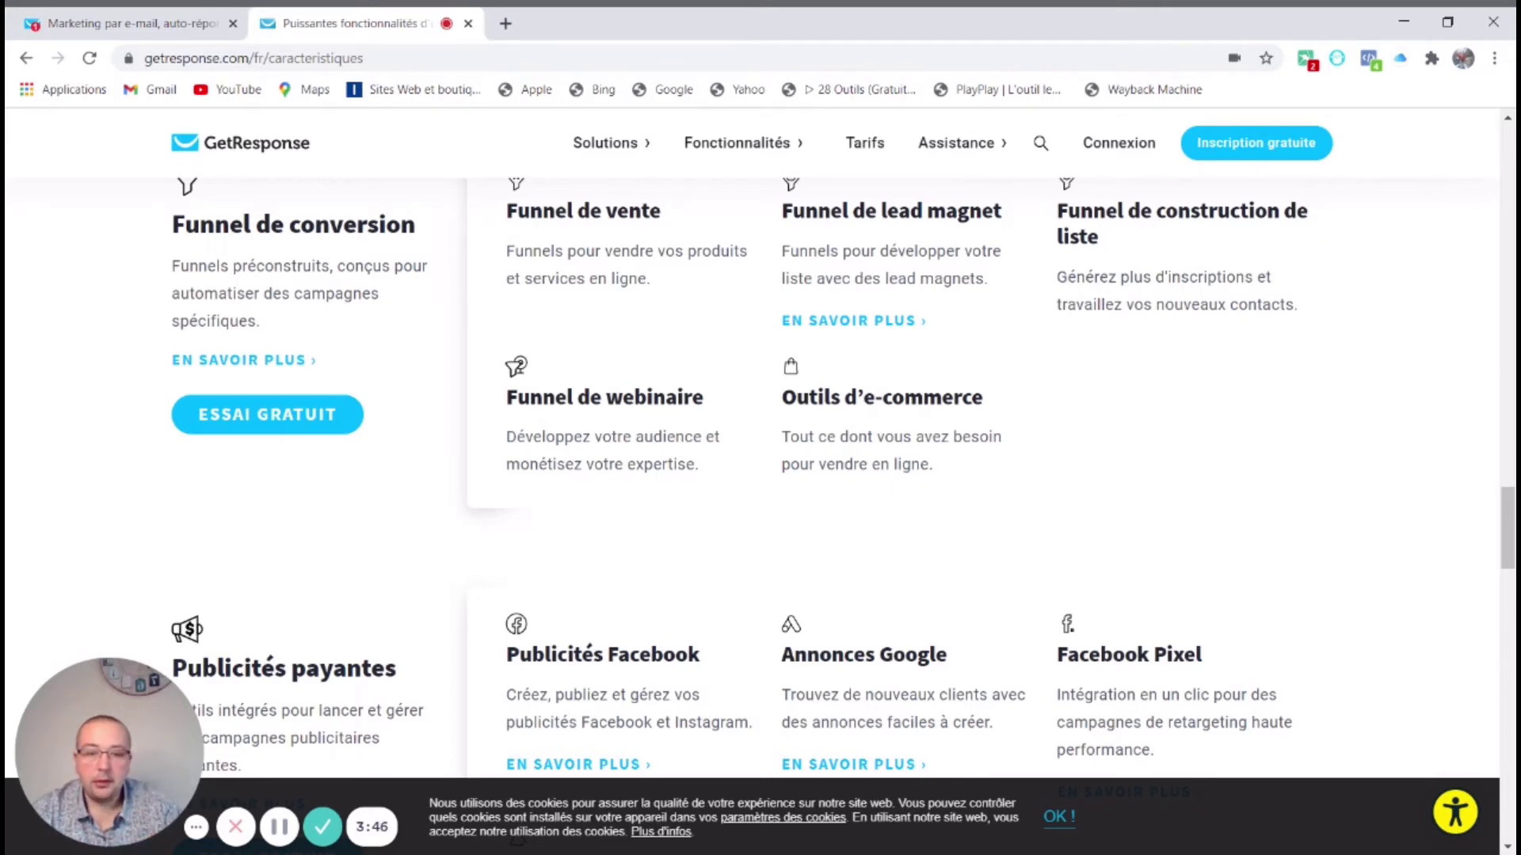
scroll(843, 467, down, 10)
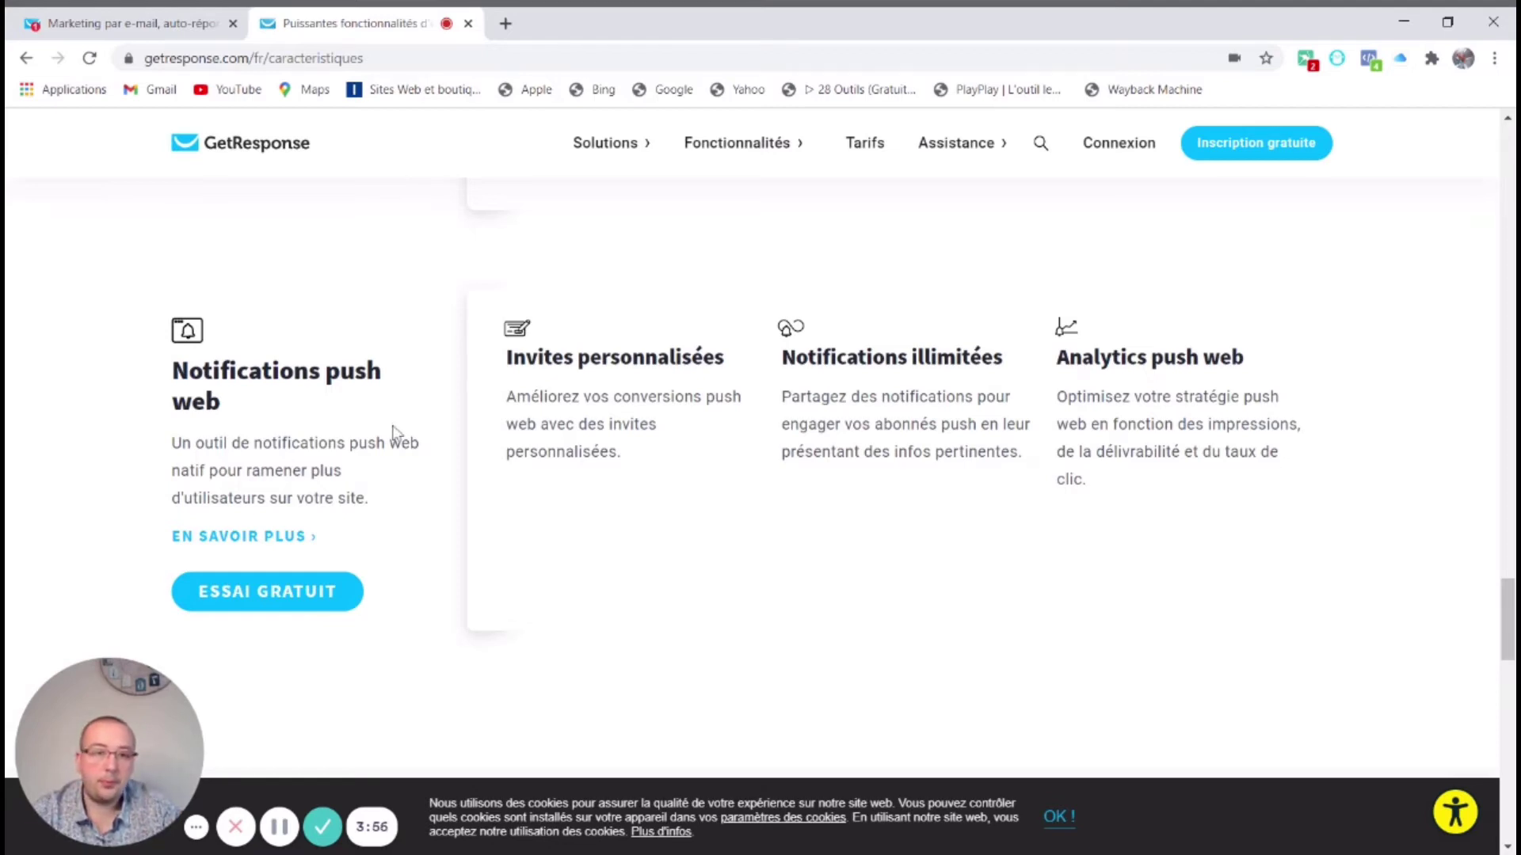
scroll(394, 431, down, 5)
scroll(394, 431, up, 4)
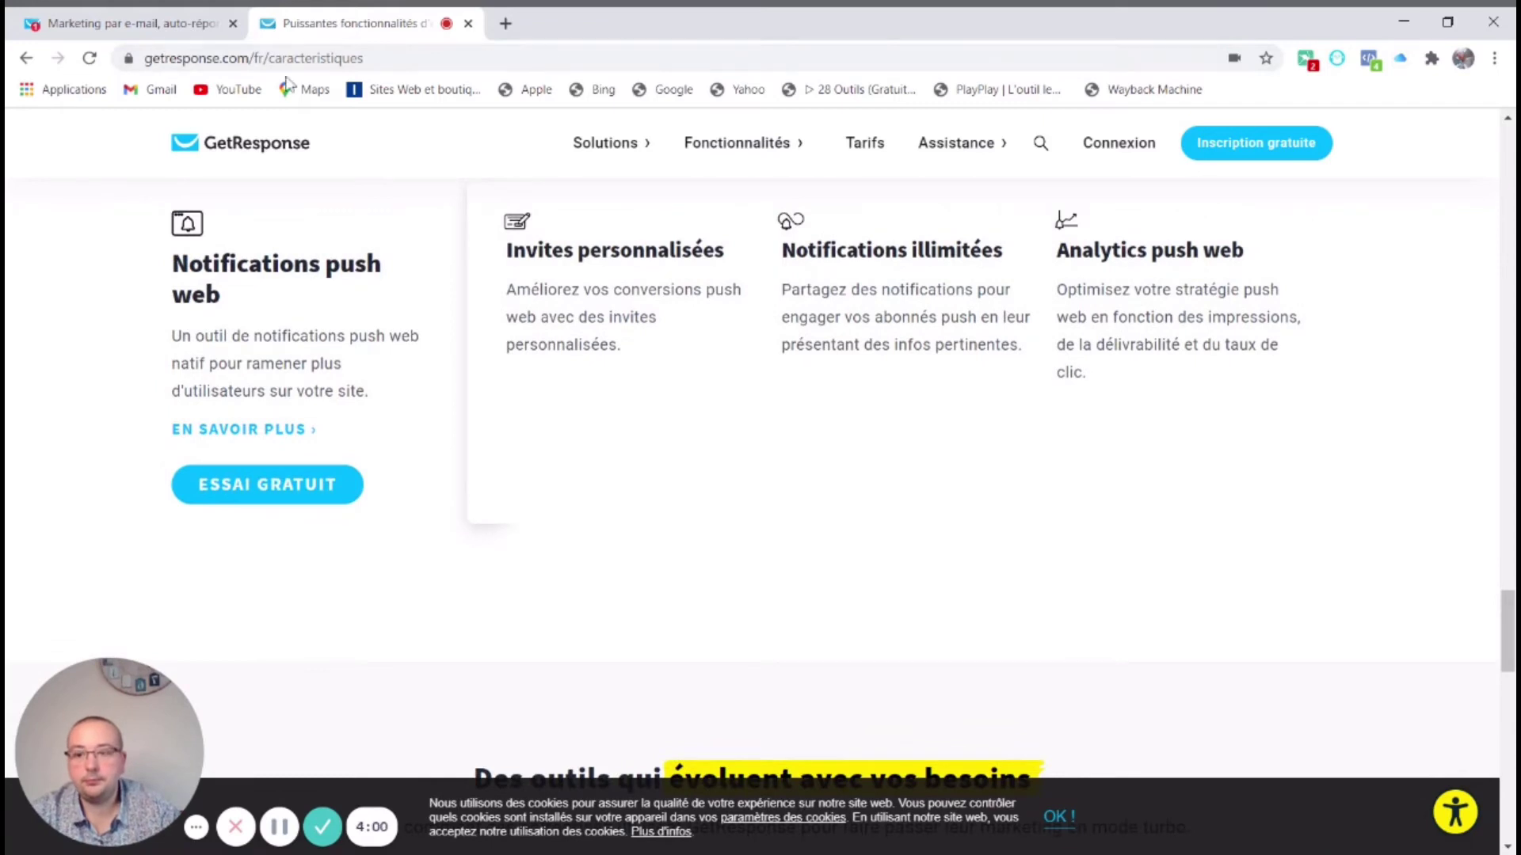
Close the features page and look over the widgets on the account dashboard
key(ctrl+w)
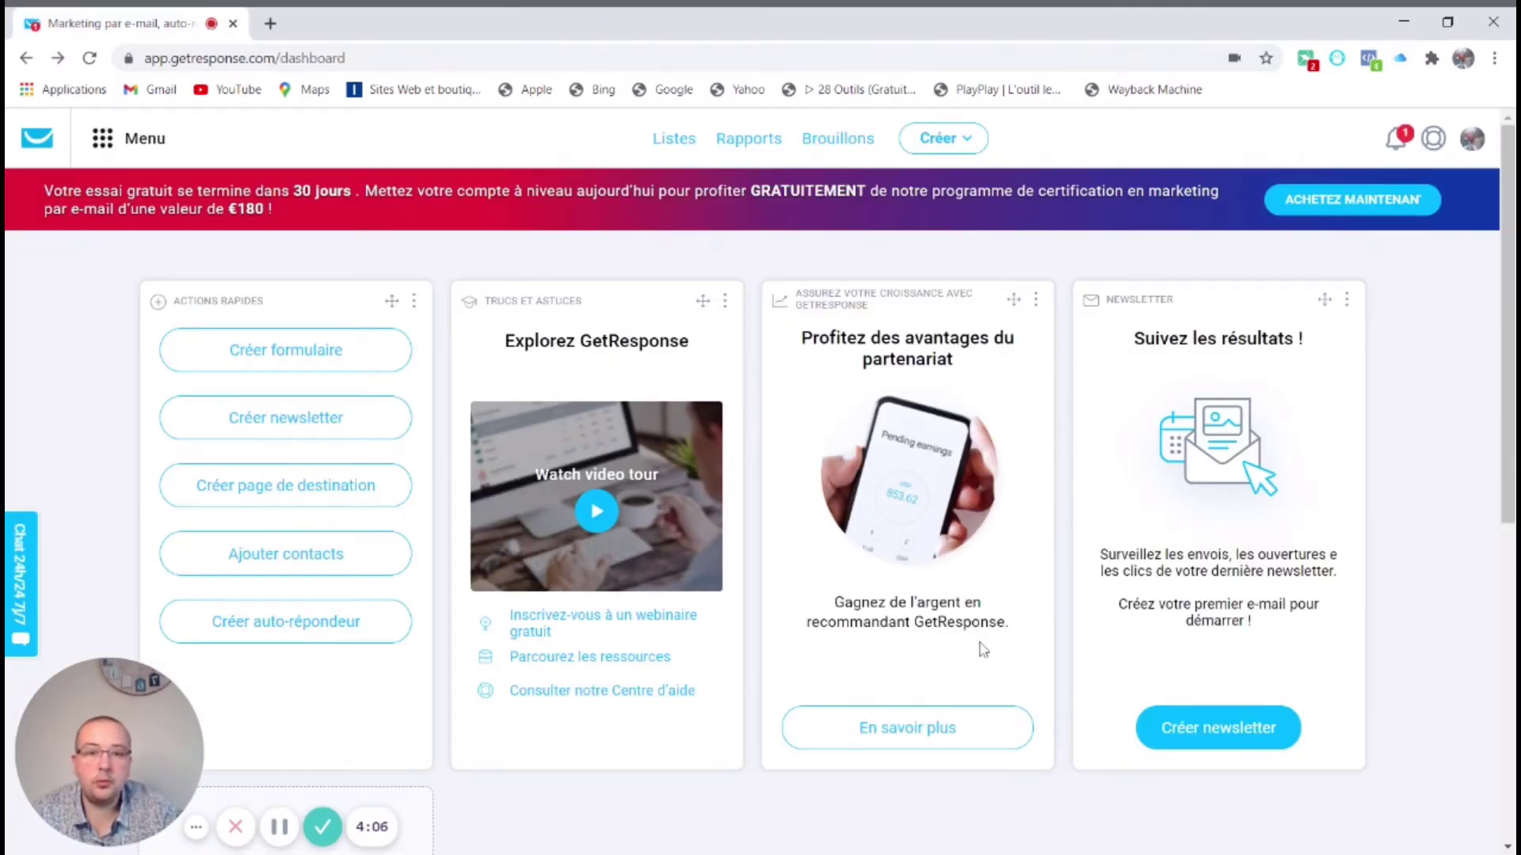
scroll(981, 641, down, 7)
scroll(980, 646, up, 5)
scroll(982, 650, up, 3)
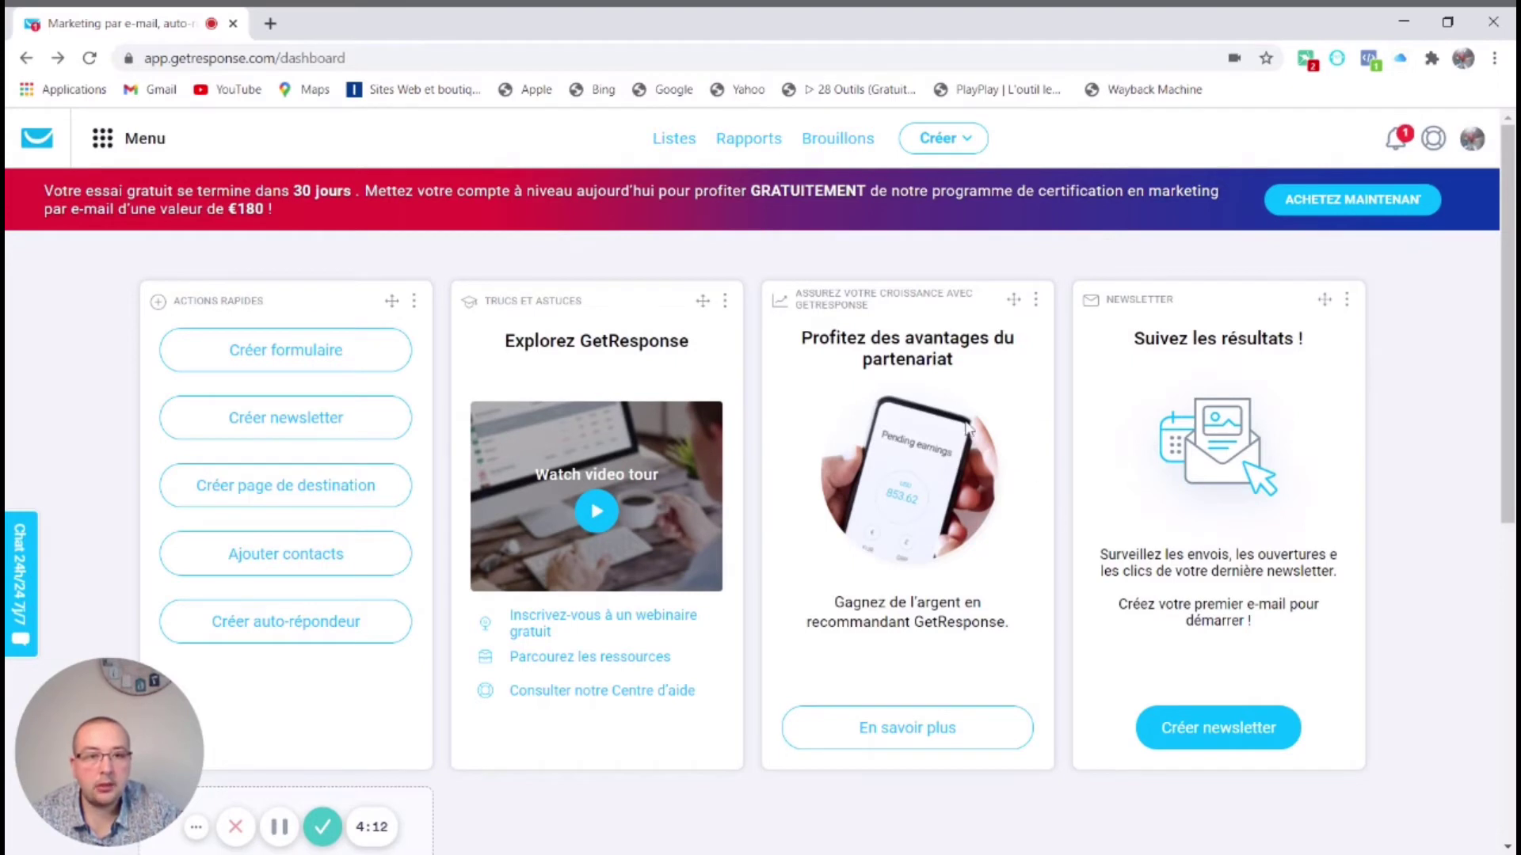
Rearrange the dashboard so the Newsletter widget is third and the Trucs et astuces widget is fourth in the first row
scroll(1030, 412, down, 2)
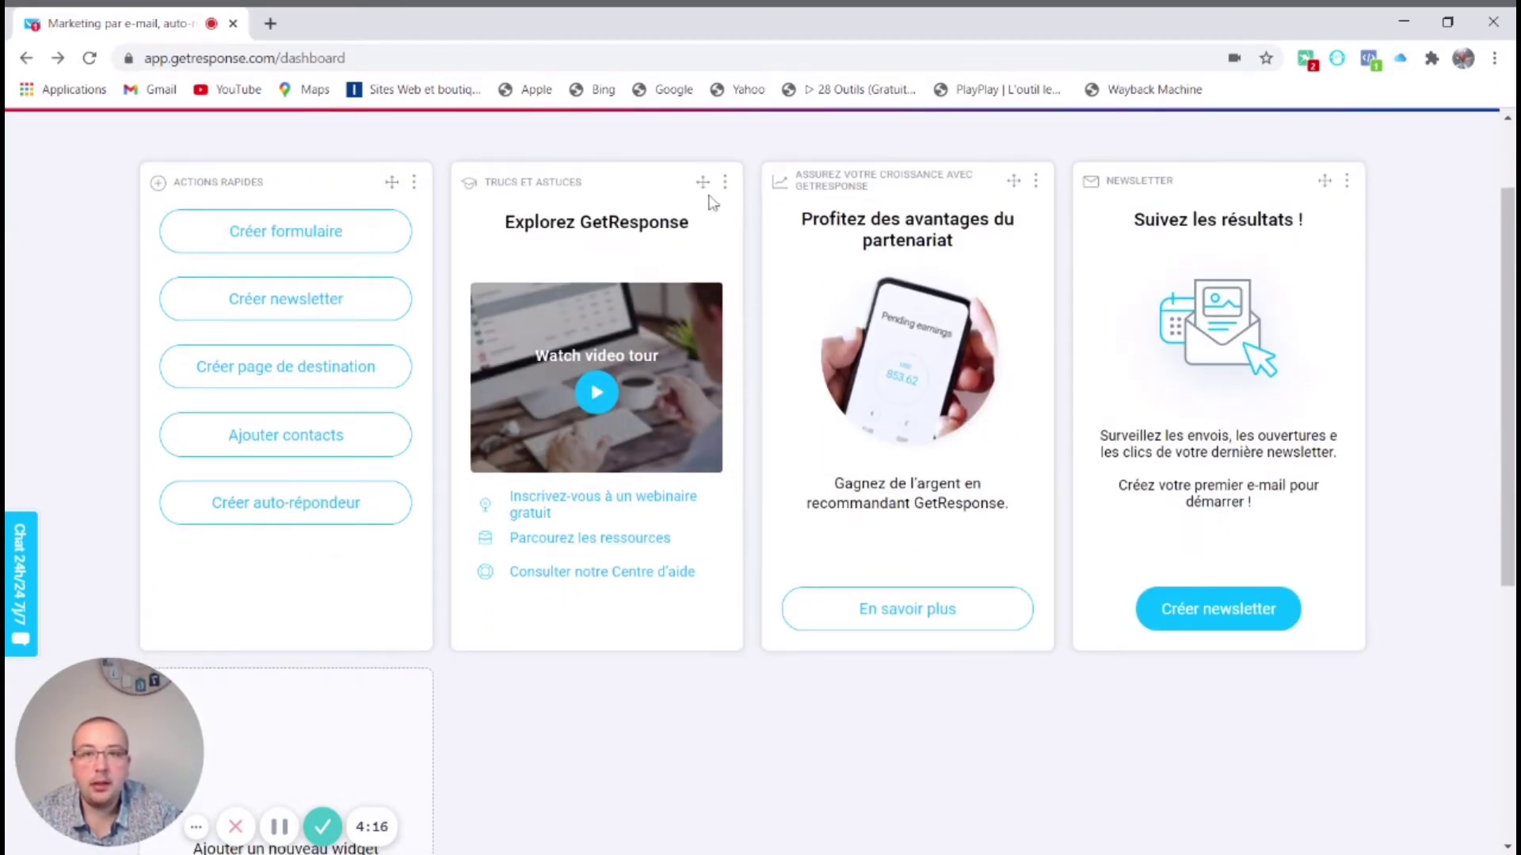
drag(702, 181, 963, 181)
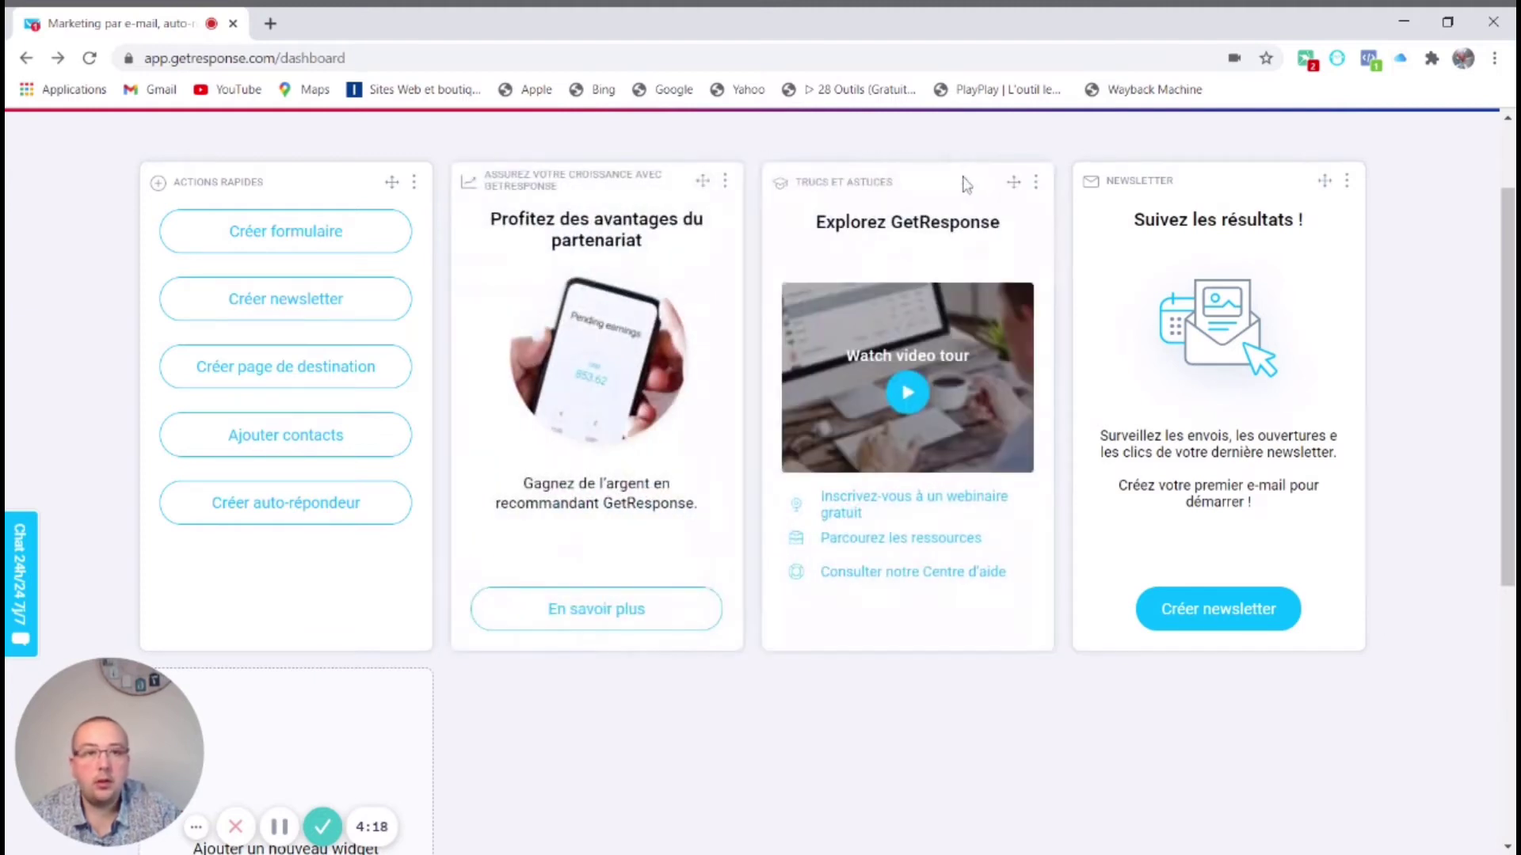
drag(1324, 181, 955, 190)
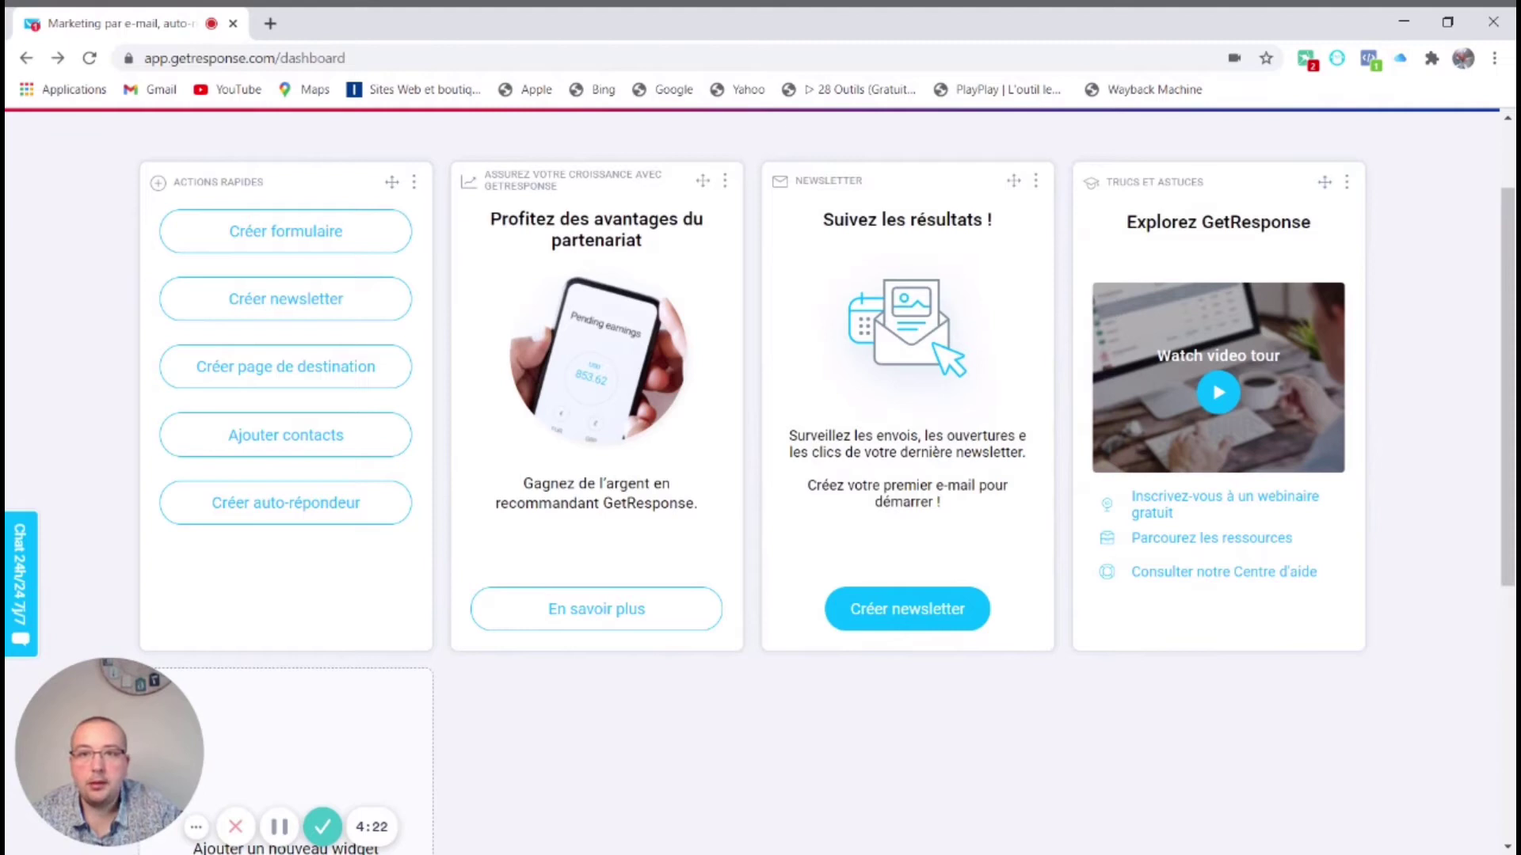
Add the Page de destination widget to the dashboard from the widget library
scroll(356, 674, down, 2)
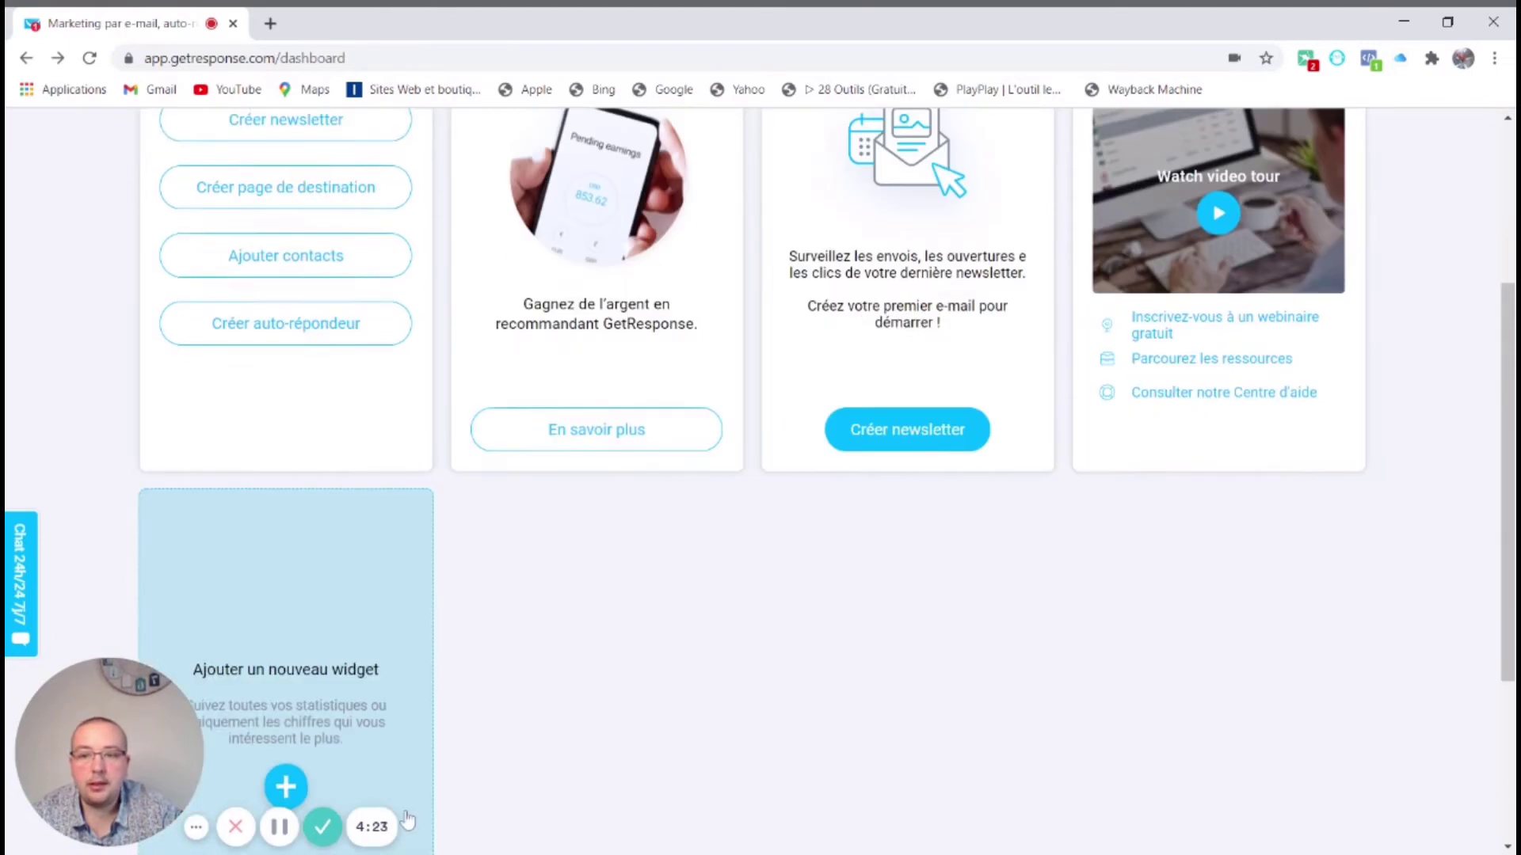
click(271, 766)
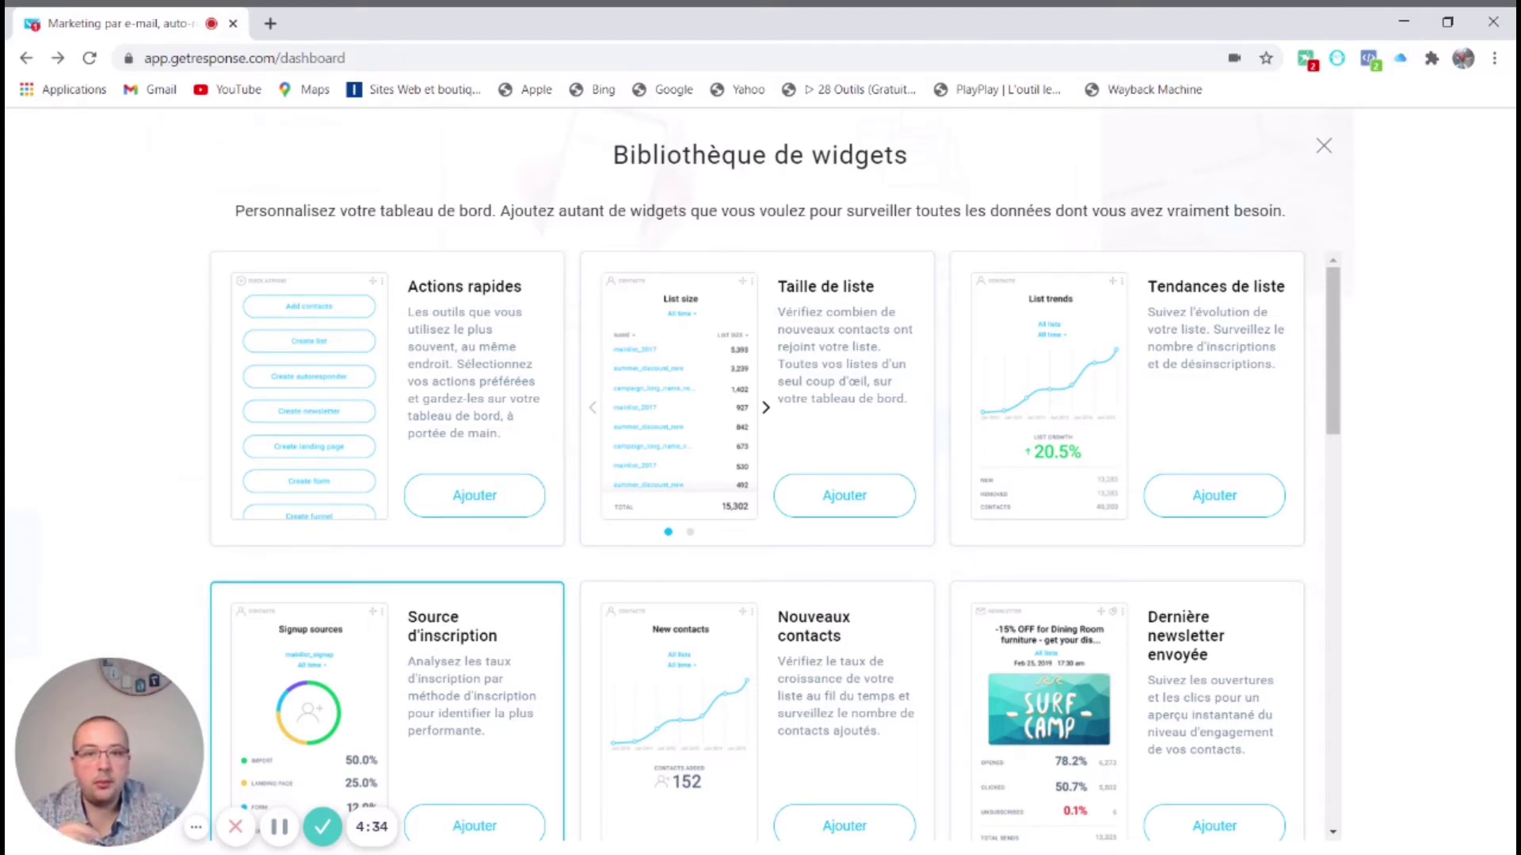
scroll(388, 594, down, 6)
click(876, 664)
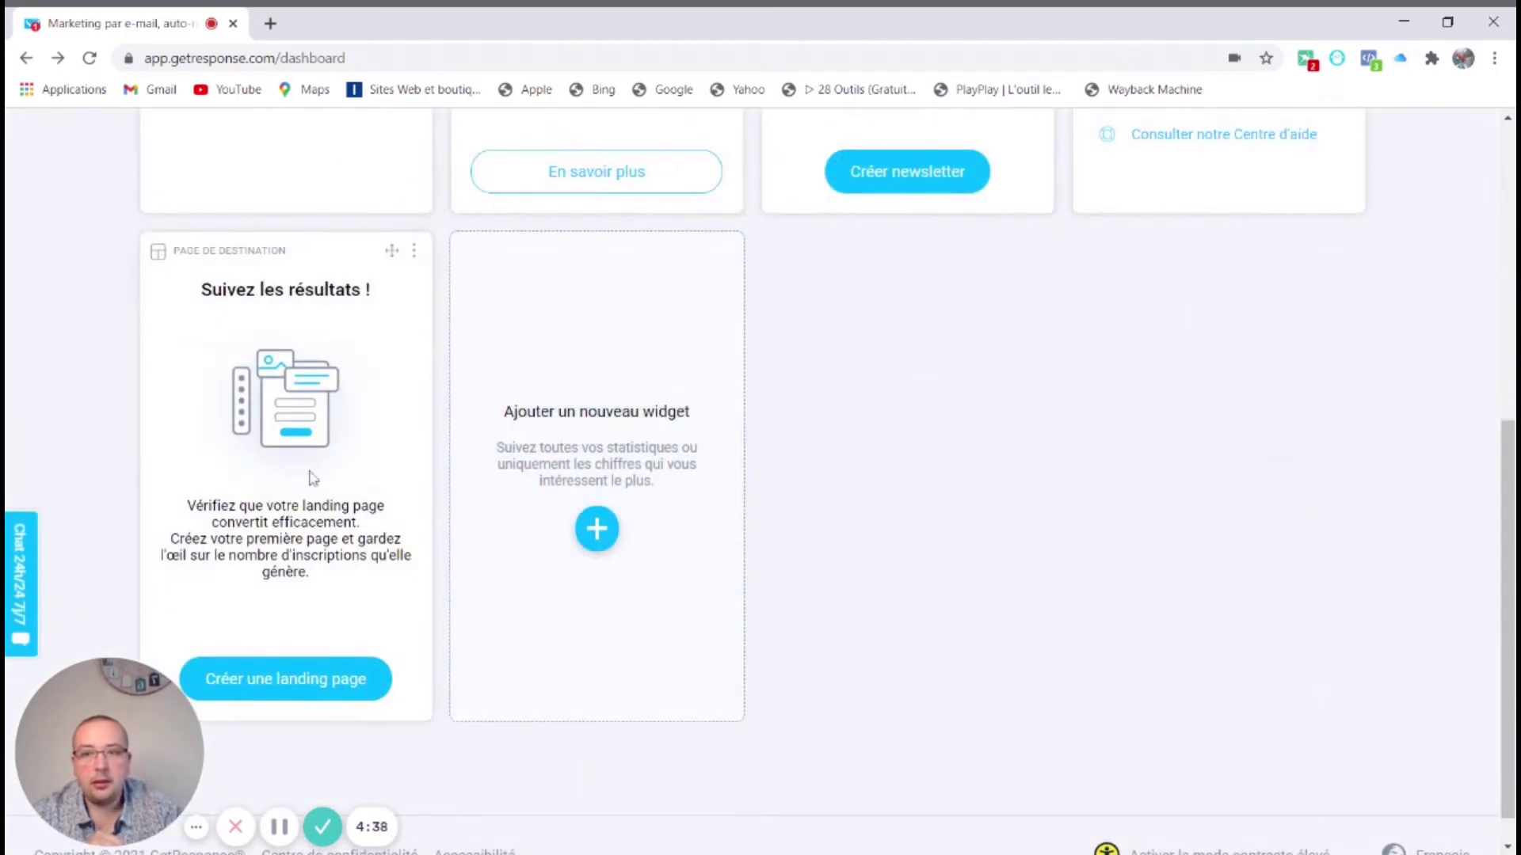
scroll(404, 560, down, 1)
scroll(404, 559, up, 8)
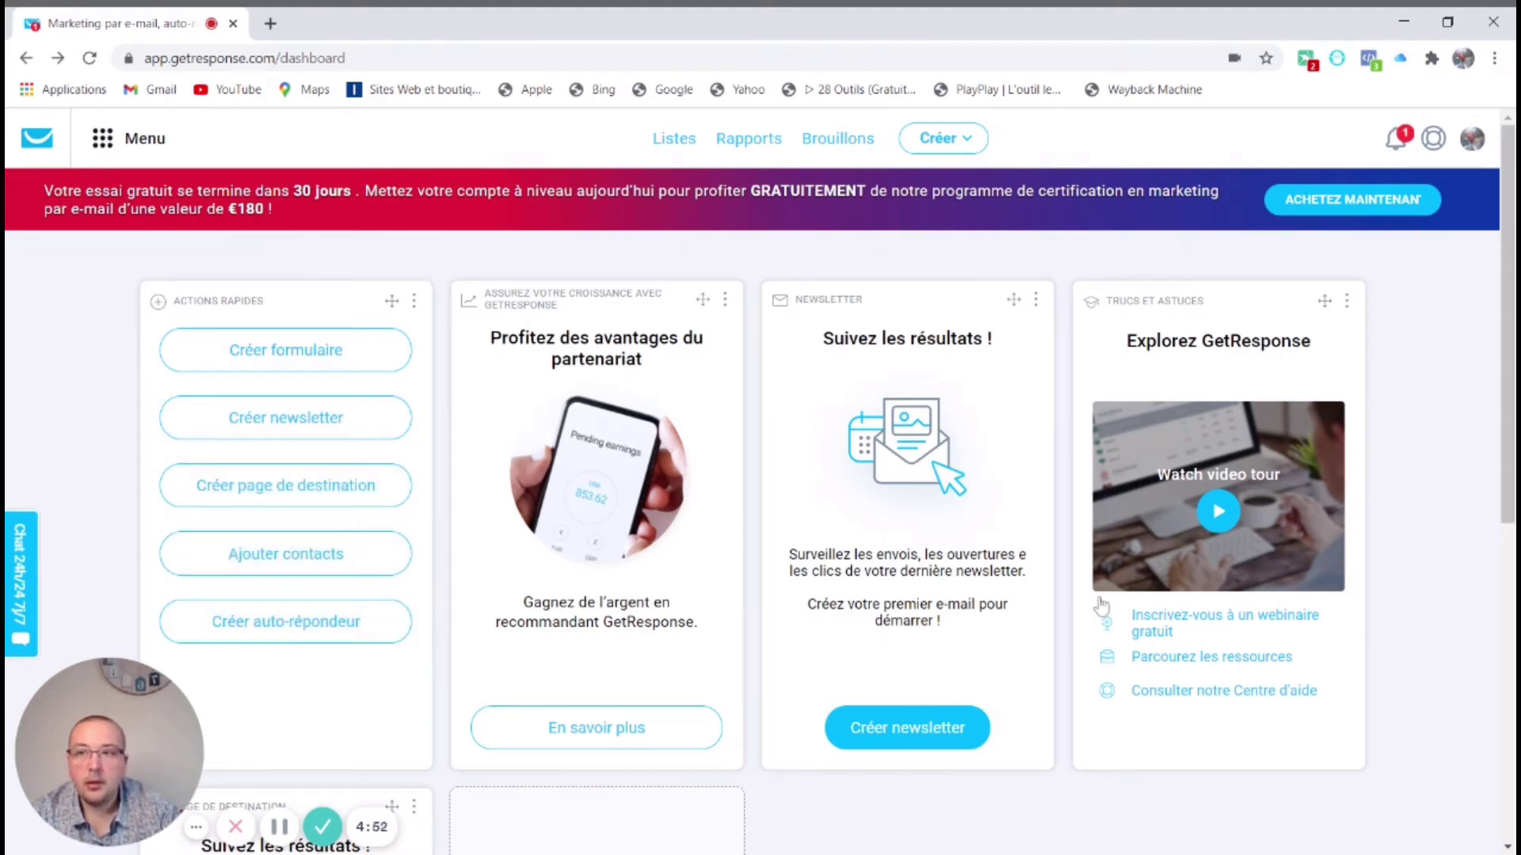
Go to the Funnel de conversion section and start creating a new funnel
click(114, 153)
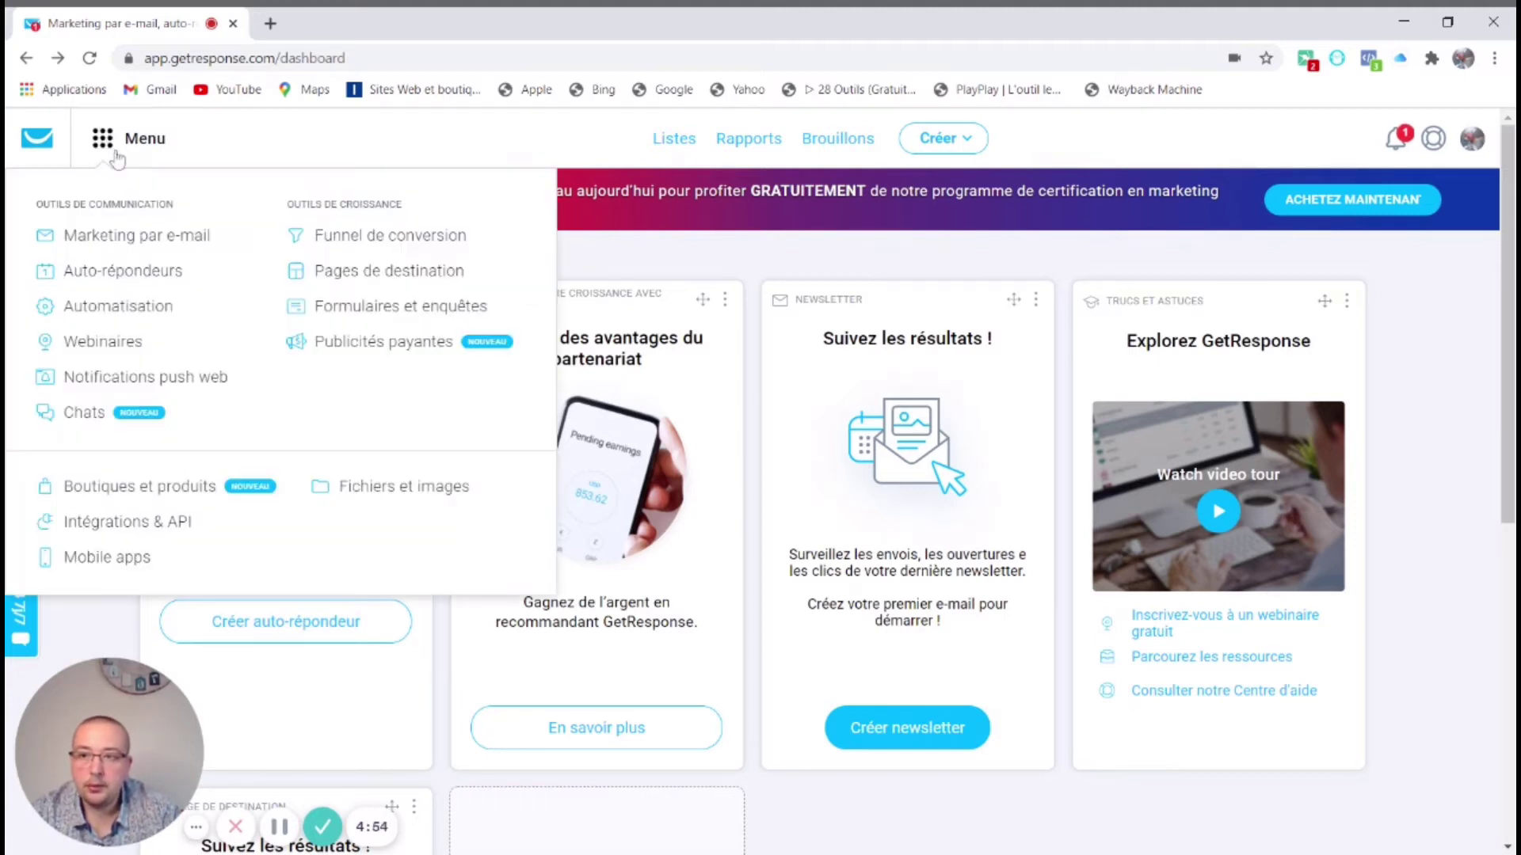
click(420, 244)
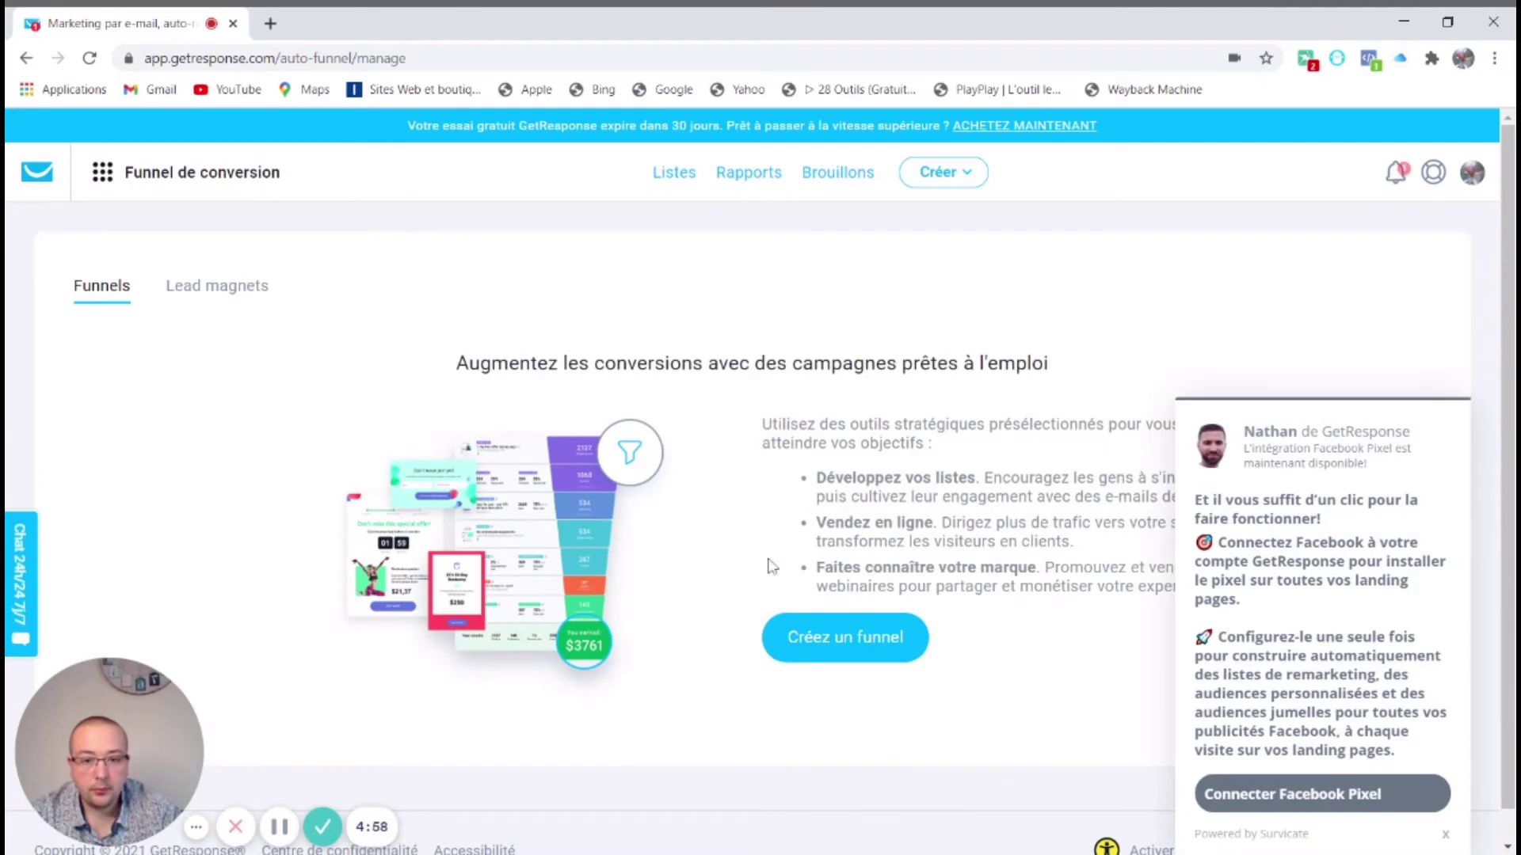
scroll(803, 588, down, 1)
click(846, 605)
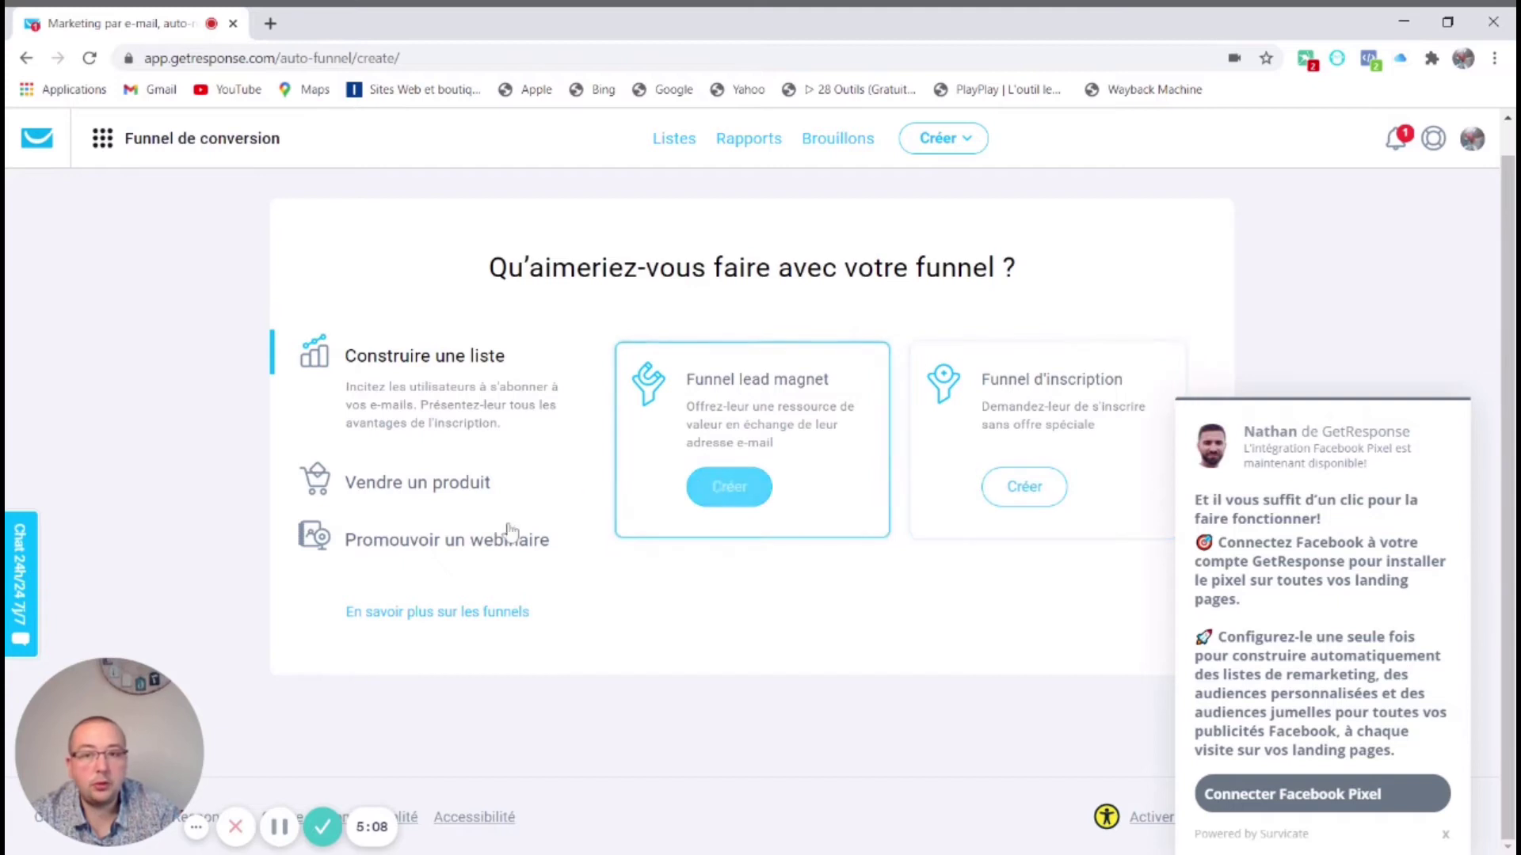
Compare the funnel types offered for selling a product, promoting a webinar and building a list
click(444, 498)
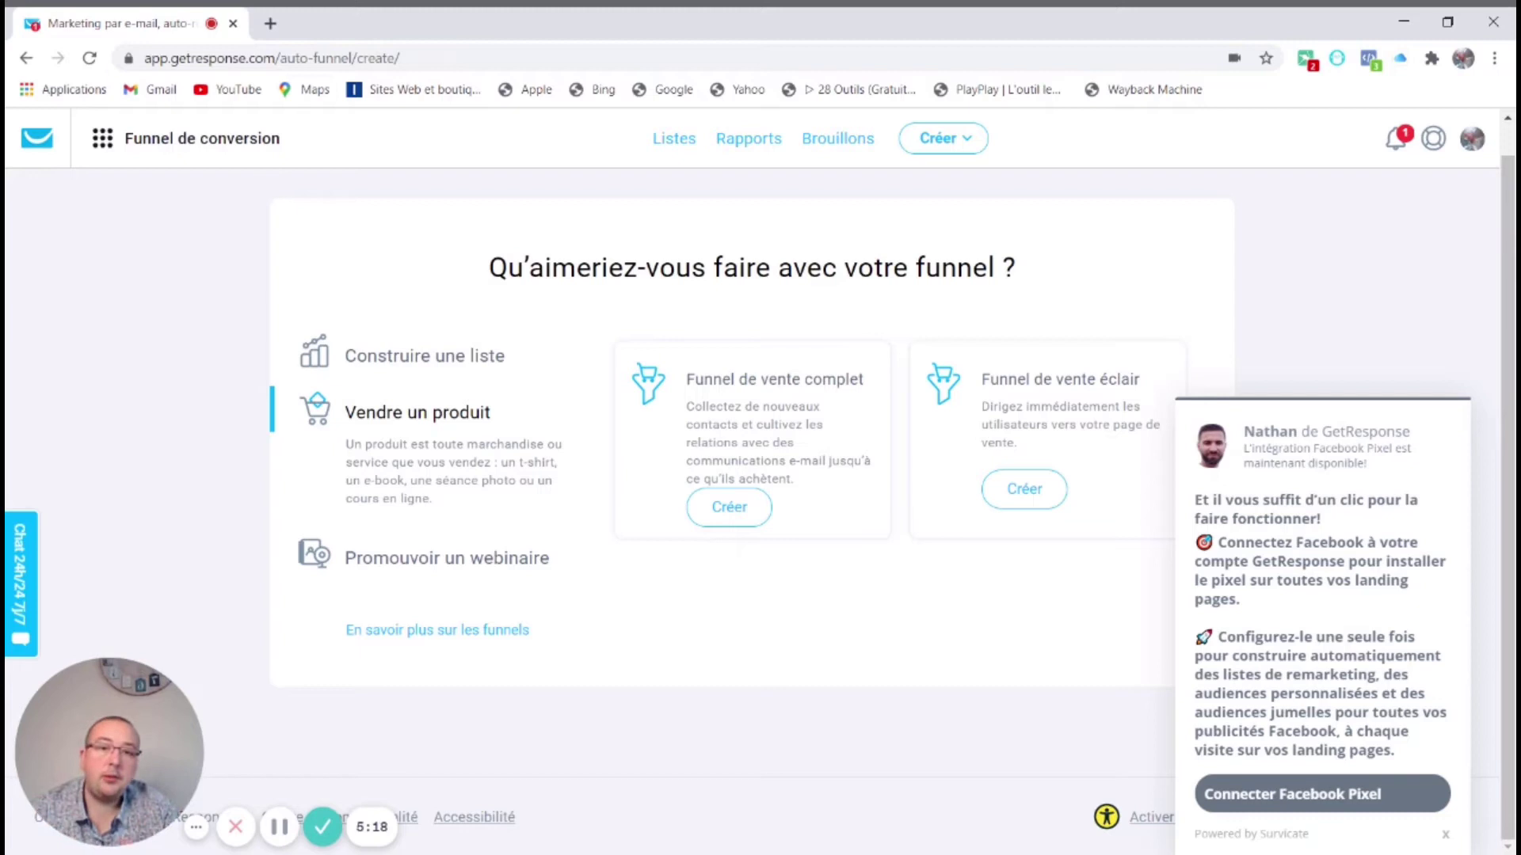
click(457, 564)
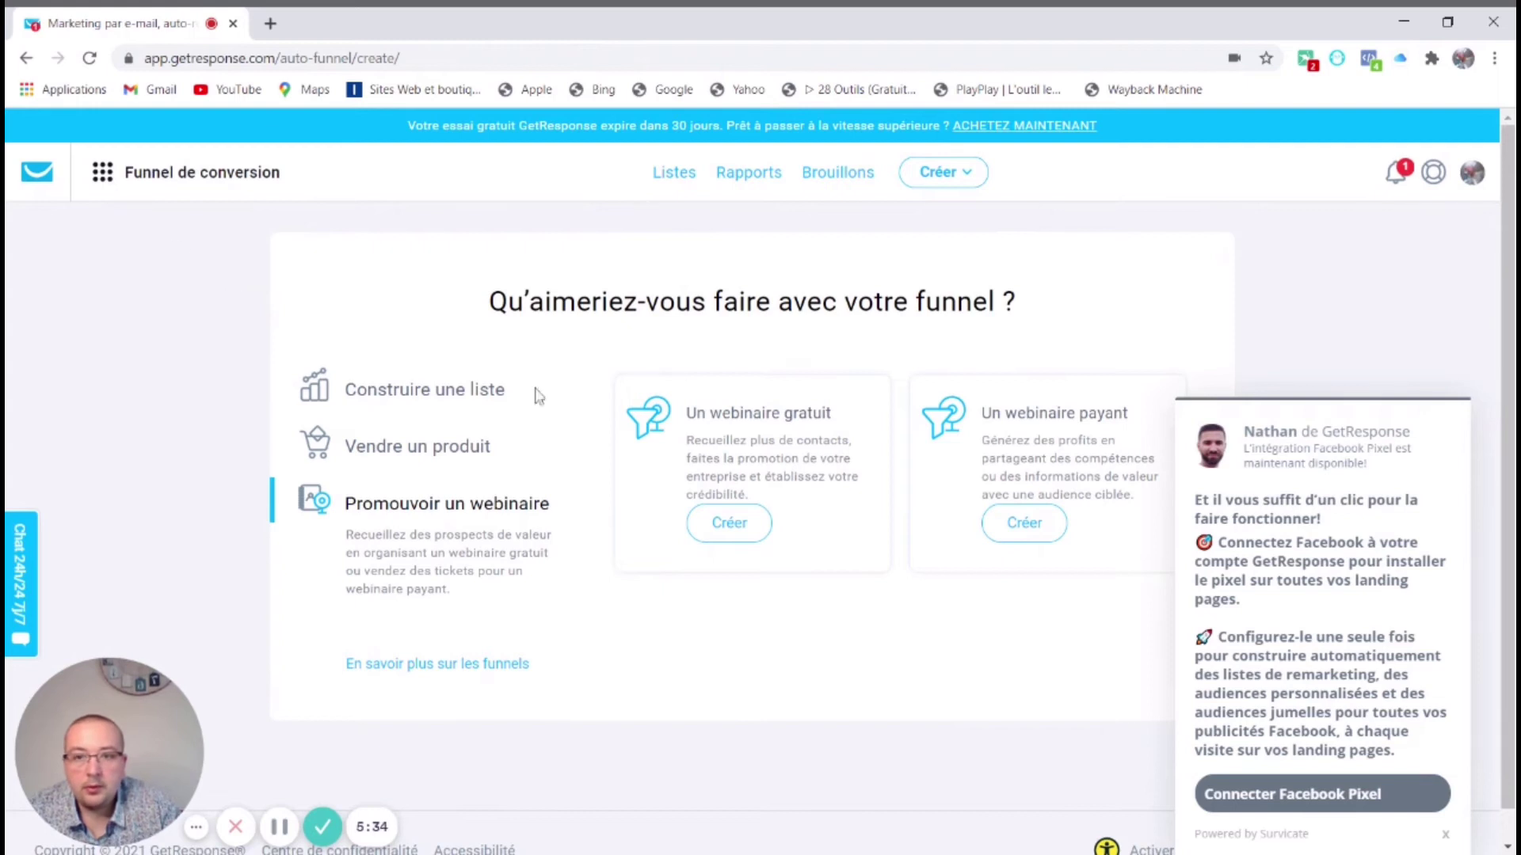
click(487, 388)
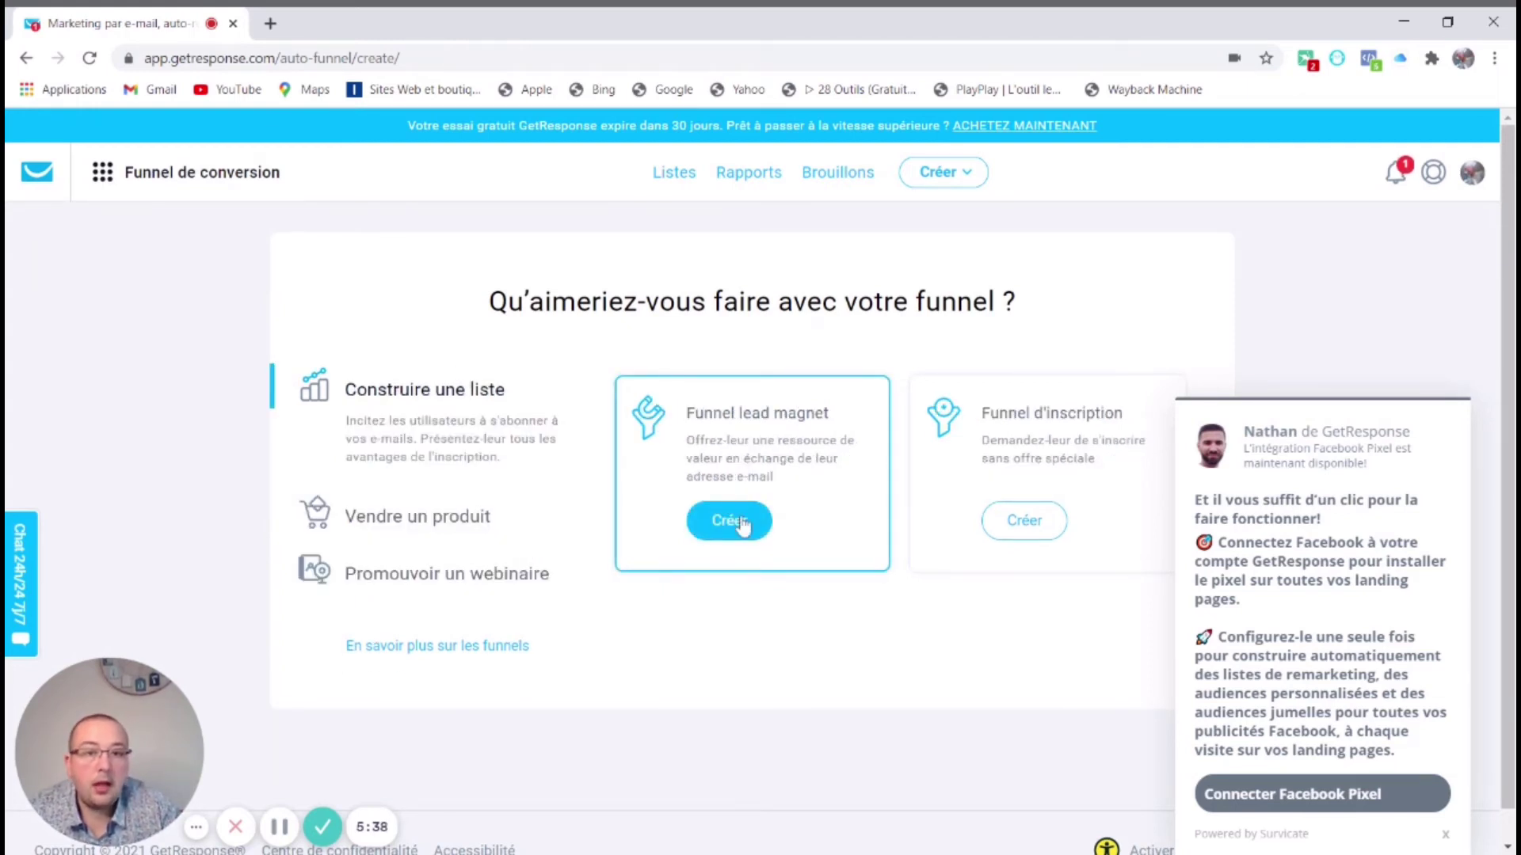
Create a list-building lead magnet funnel named kycy and save it to continue to its settings
click(743, 526)
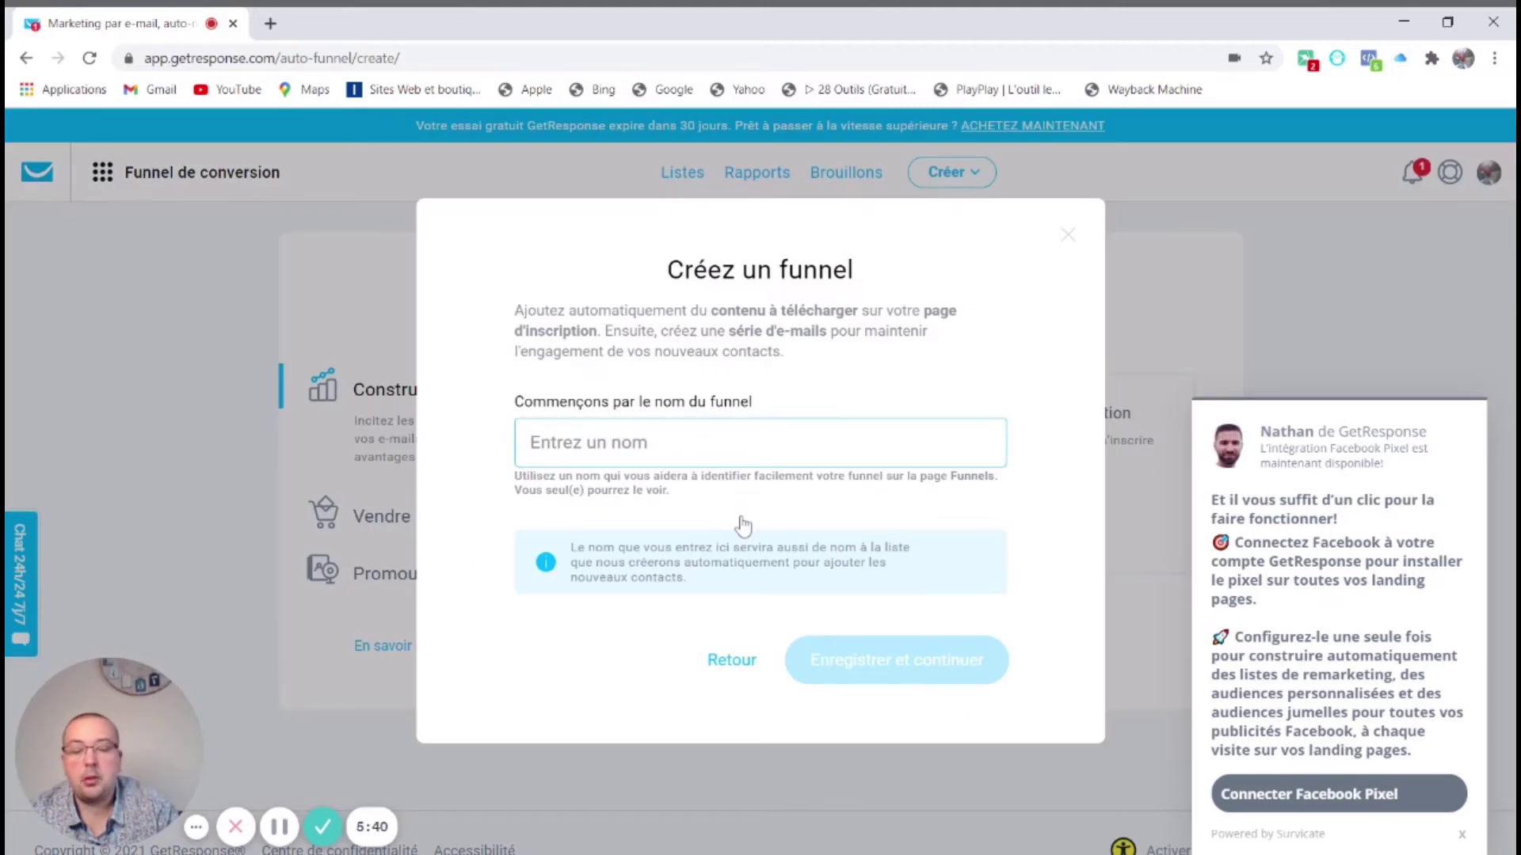
text(kycy)
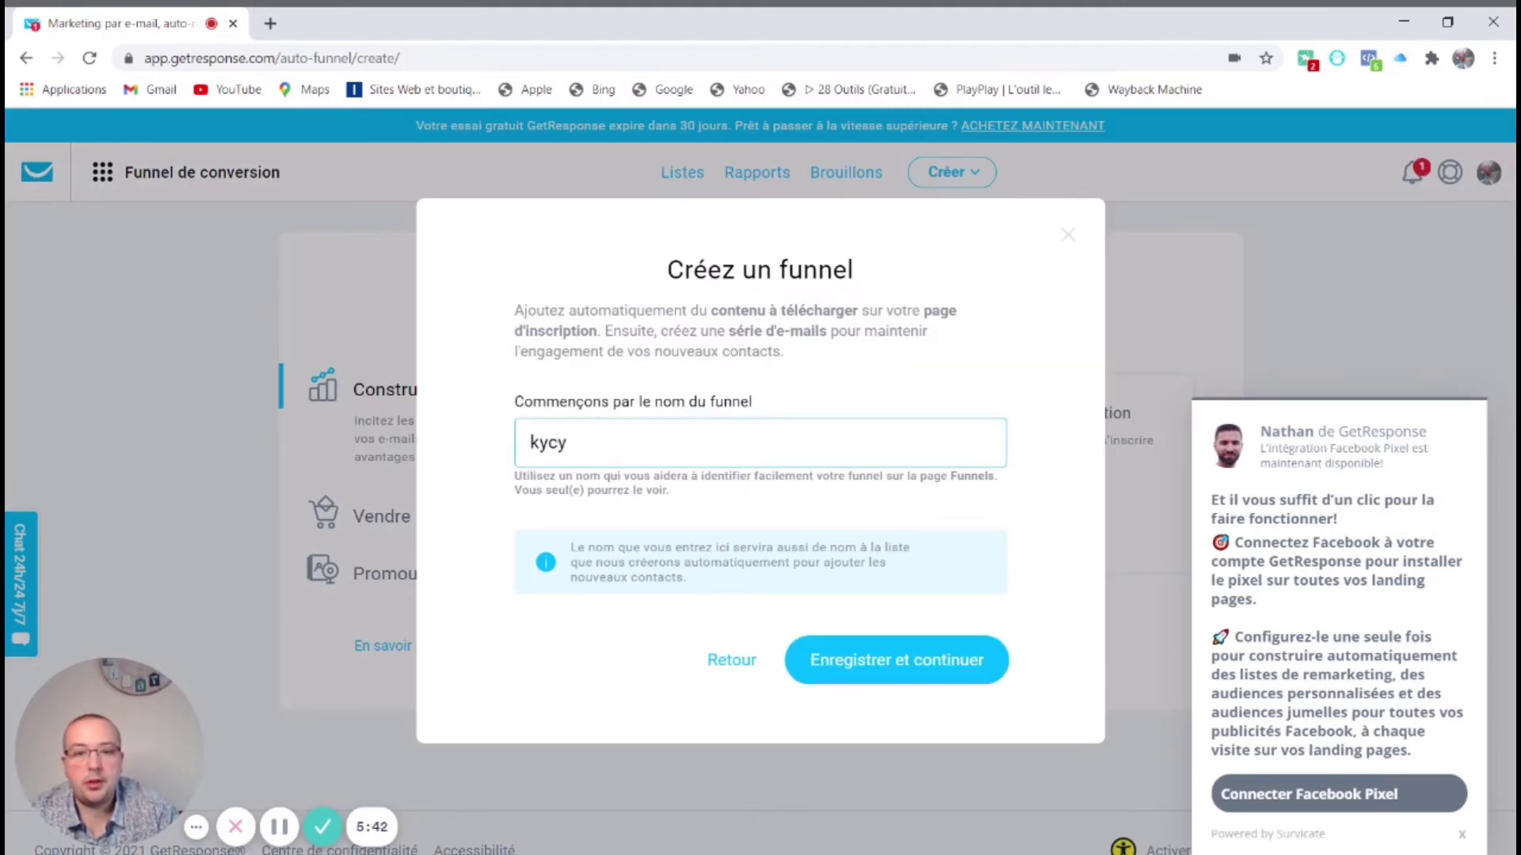
click(908, 672)
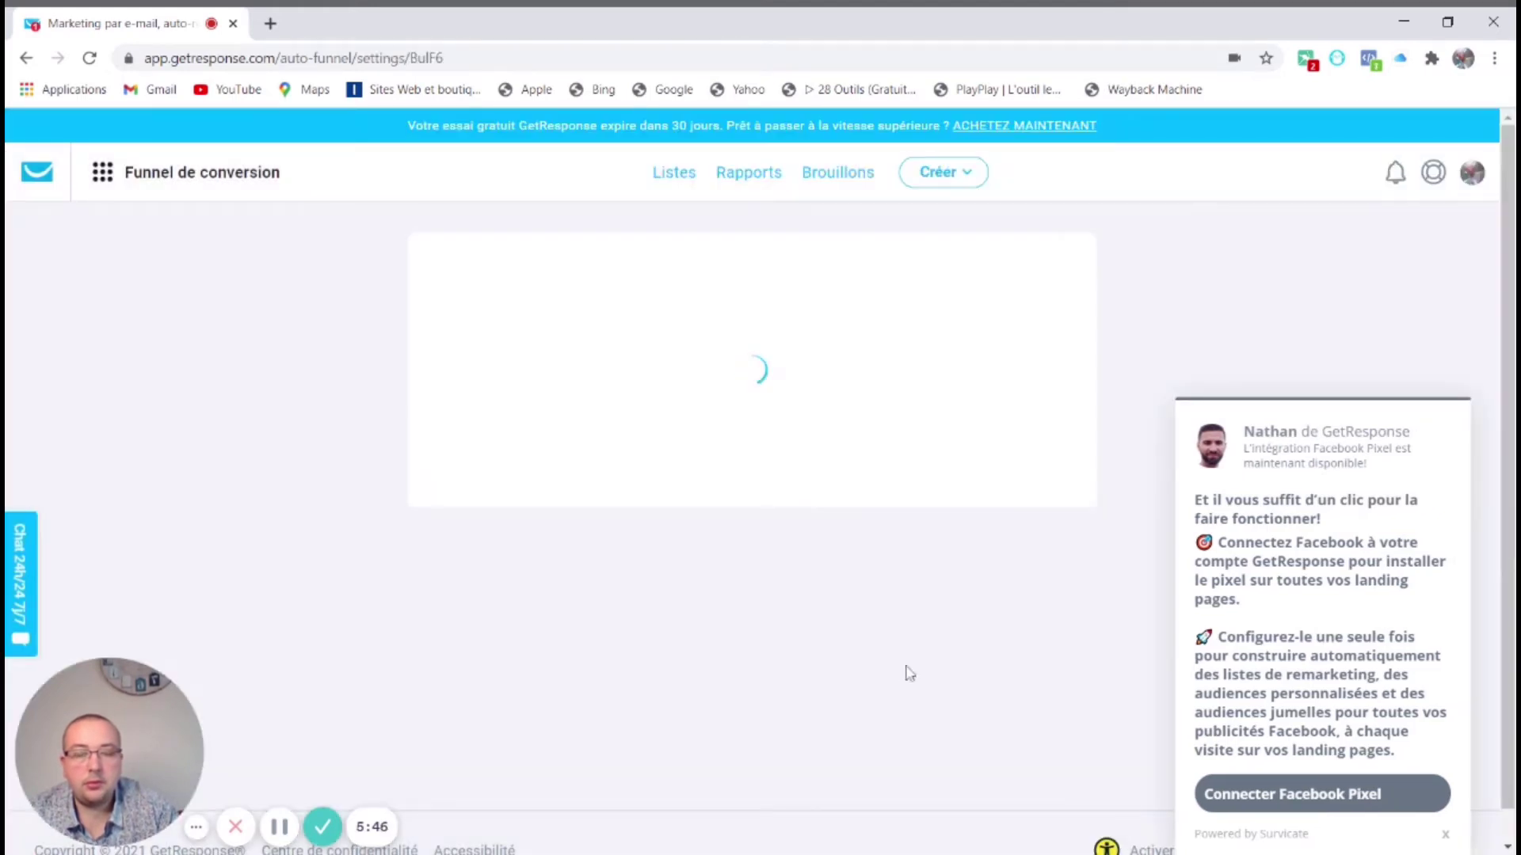
Look through the ready-made lead magnets available for the funnel
scroll(702, 519, down, 5)
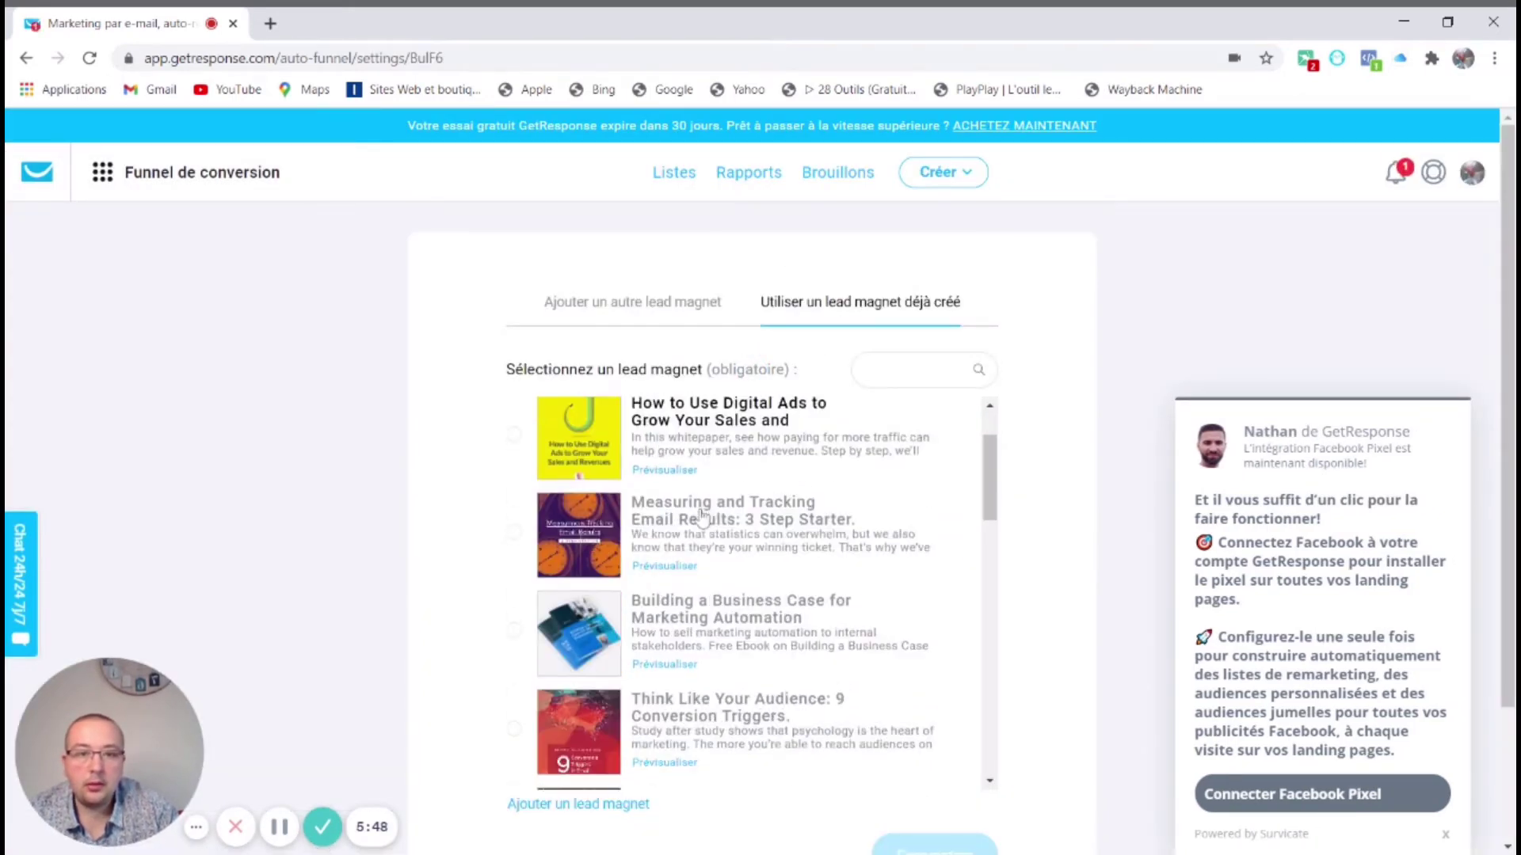
scroll(701, 519, down, 10)
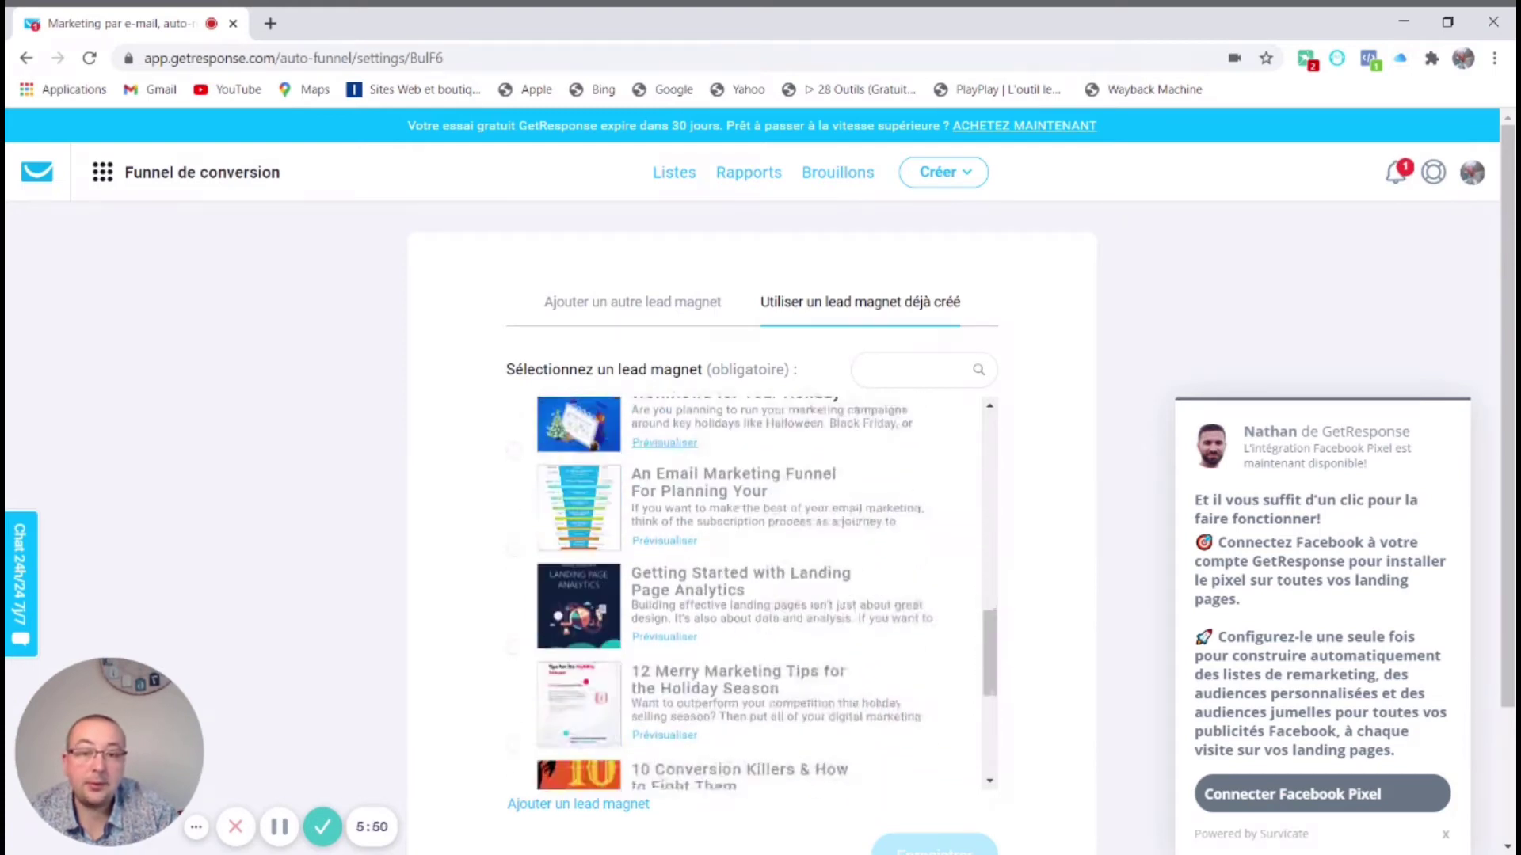
scroll(737, 420, up, 10)
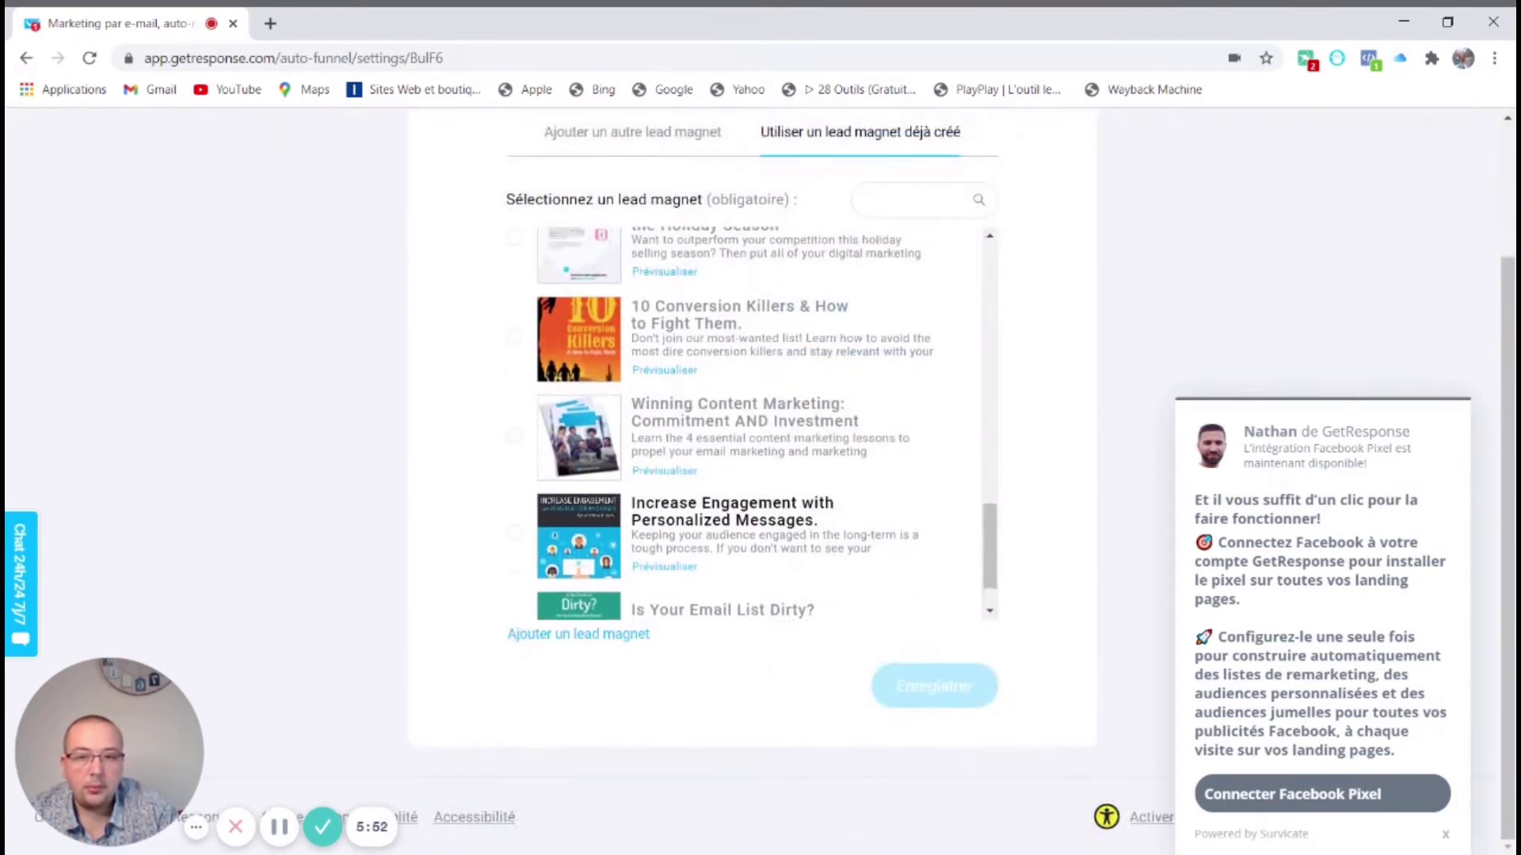
scroll(737, 420, up, 5)
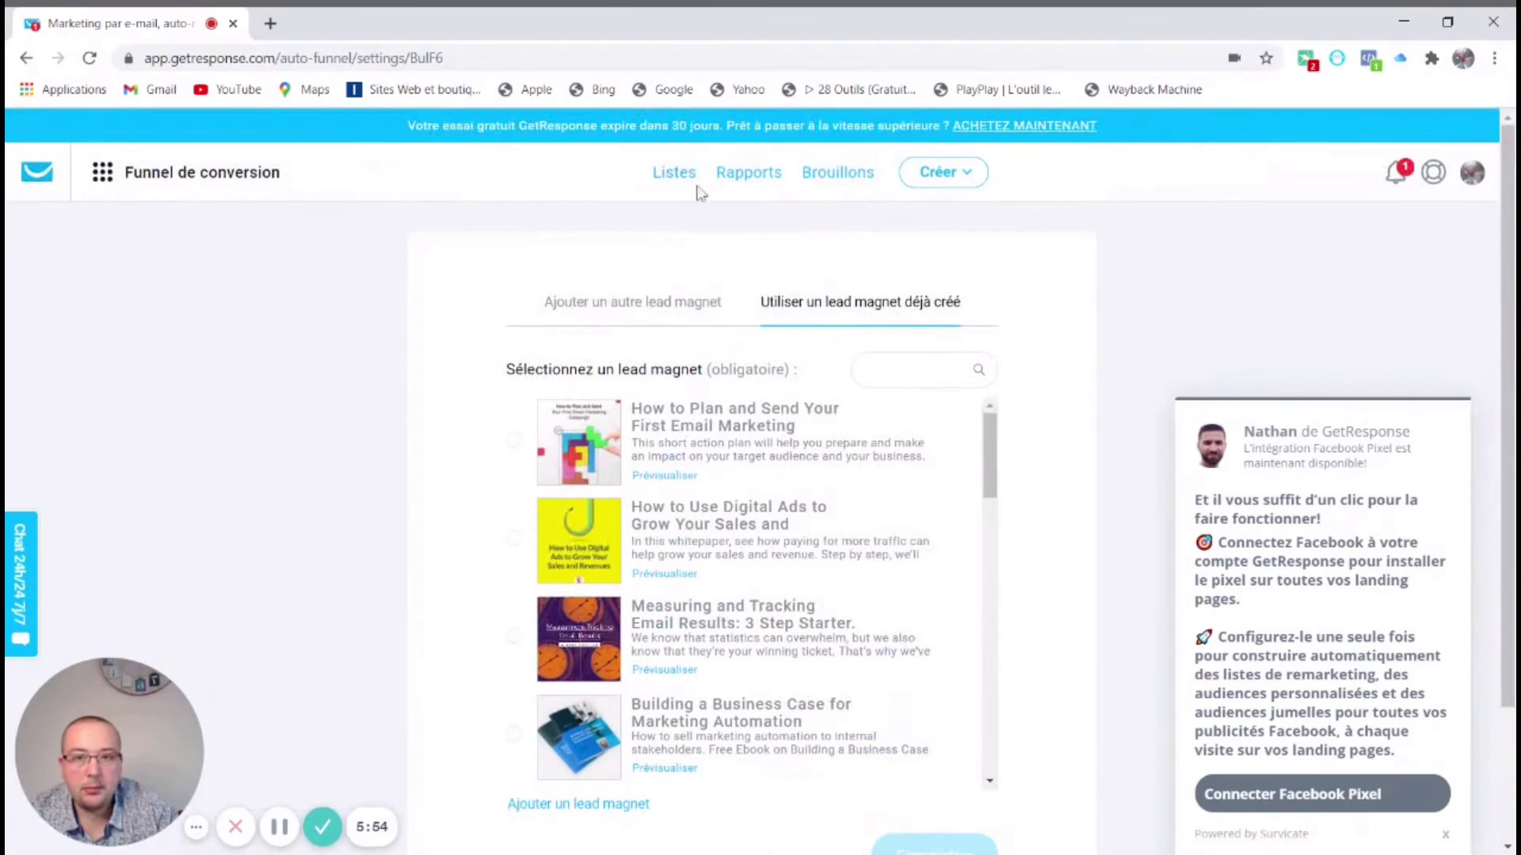
Start adding a new lead magnet named kycy with the description "le ebook du marketing"
click(622, 307)
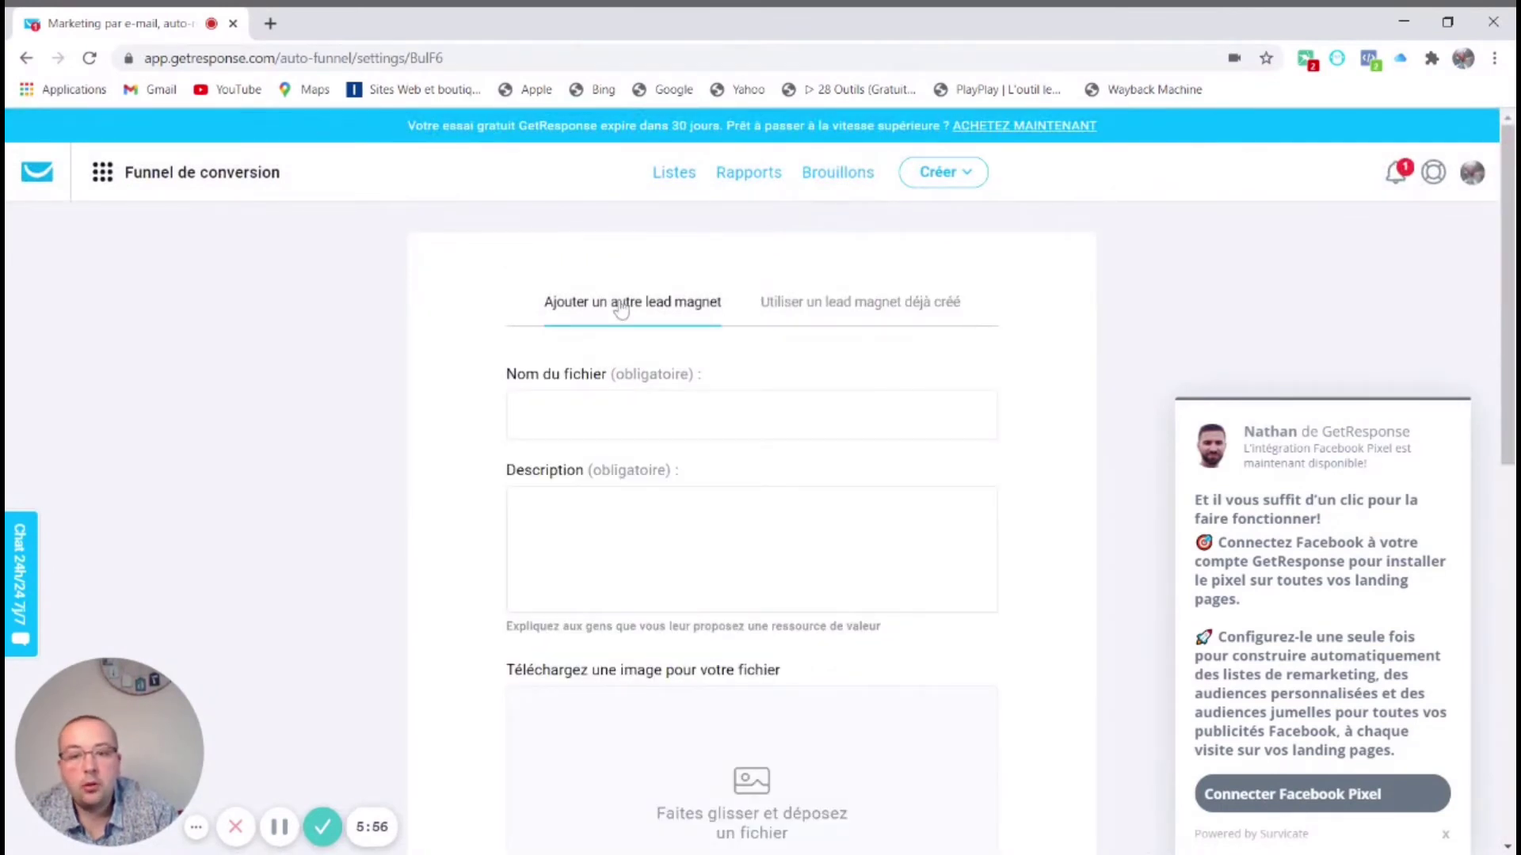
text(kycy)
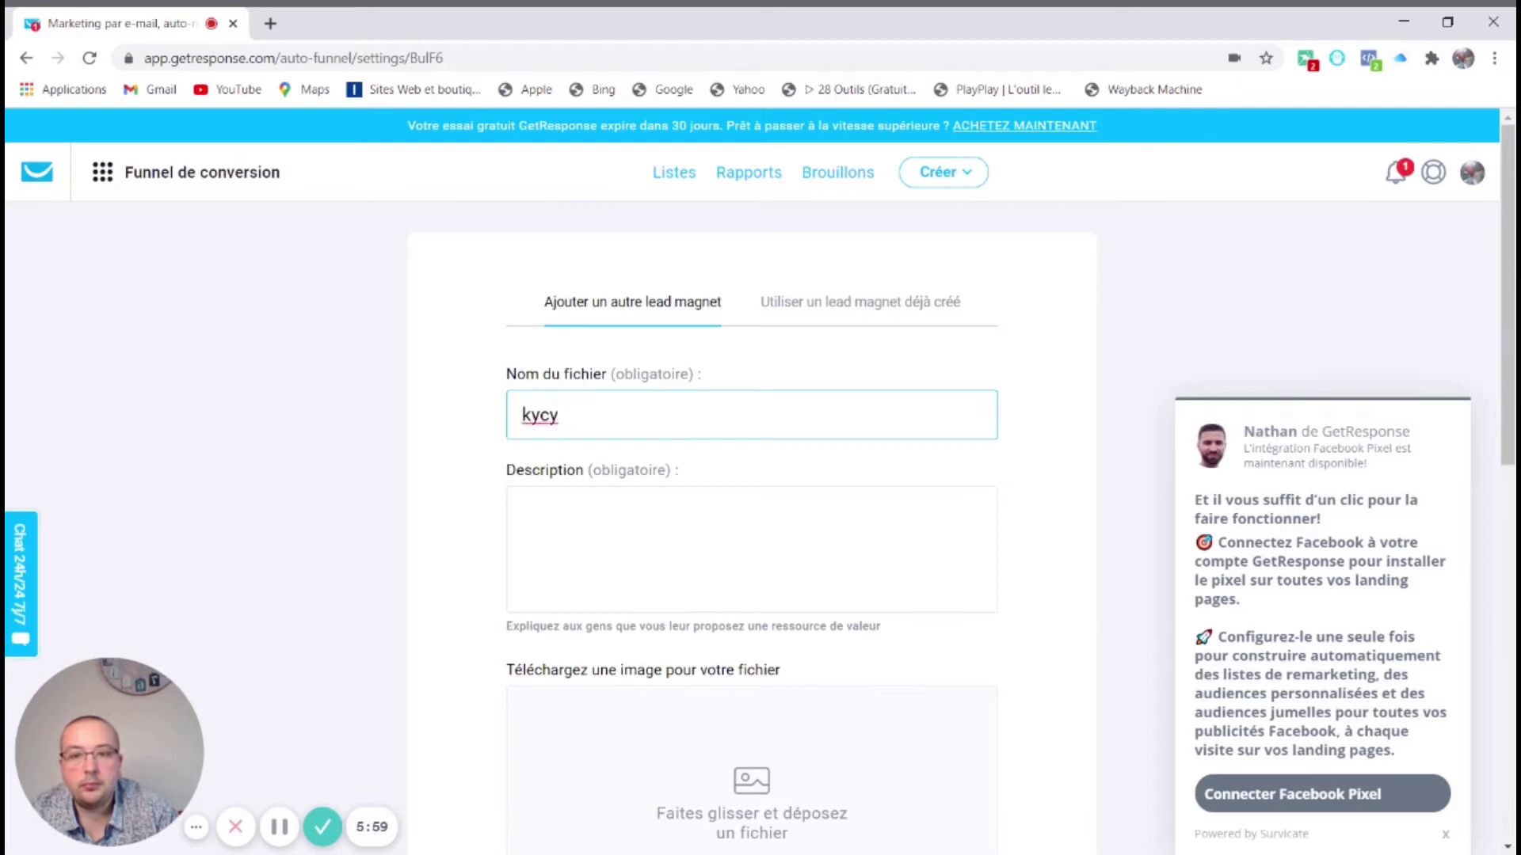
click(523, 514)
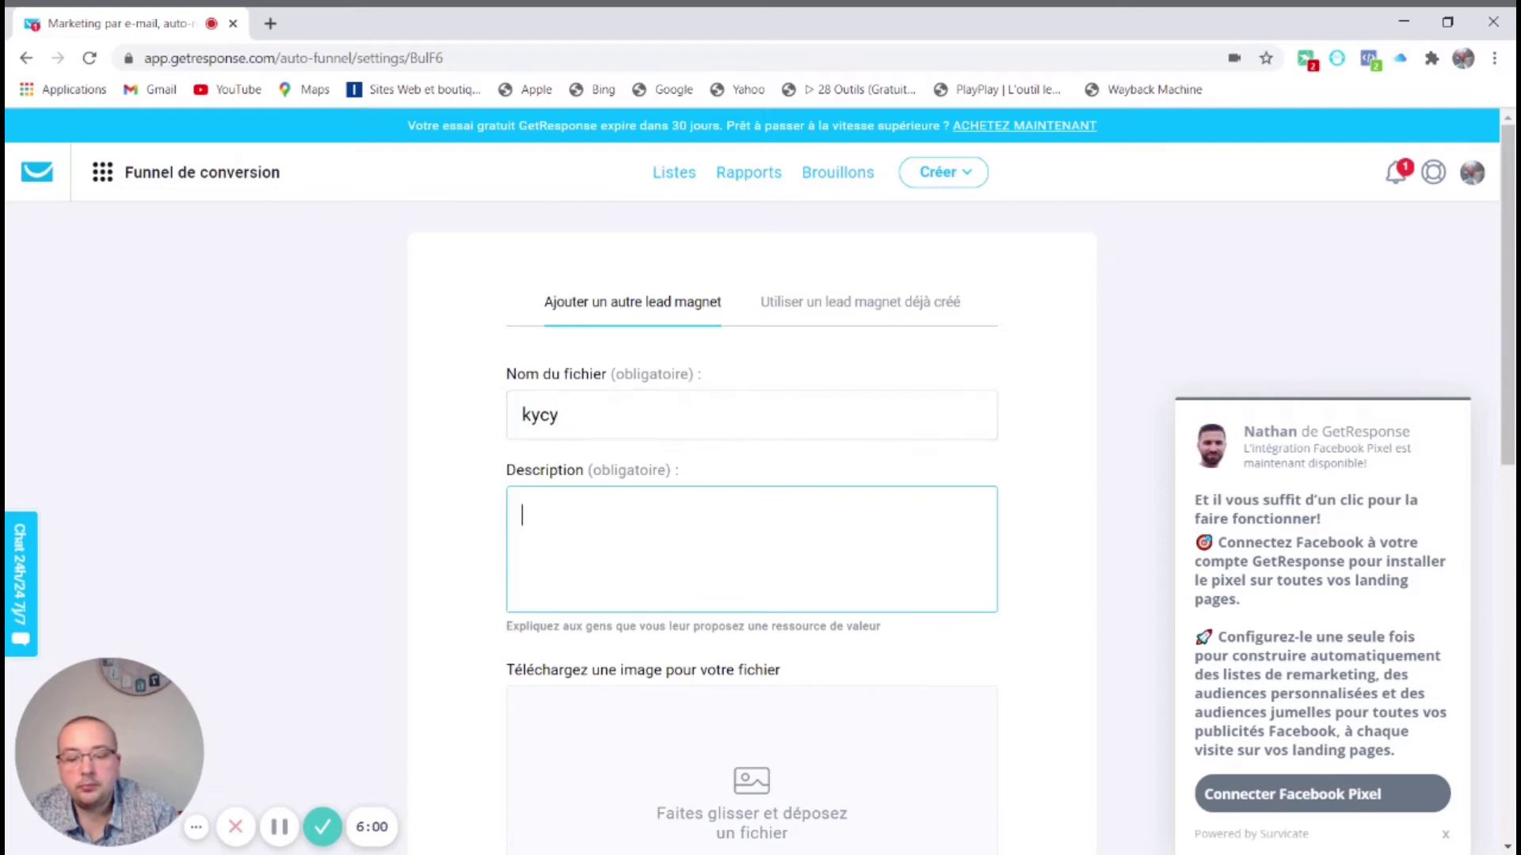
text(le ebook)
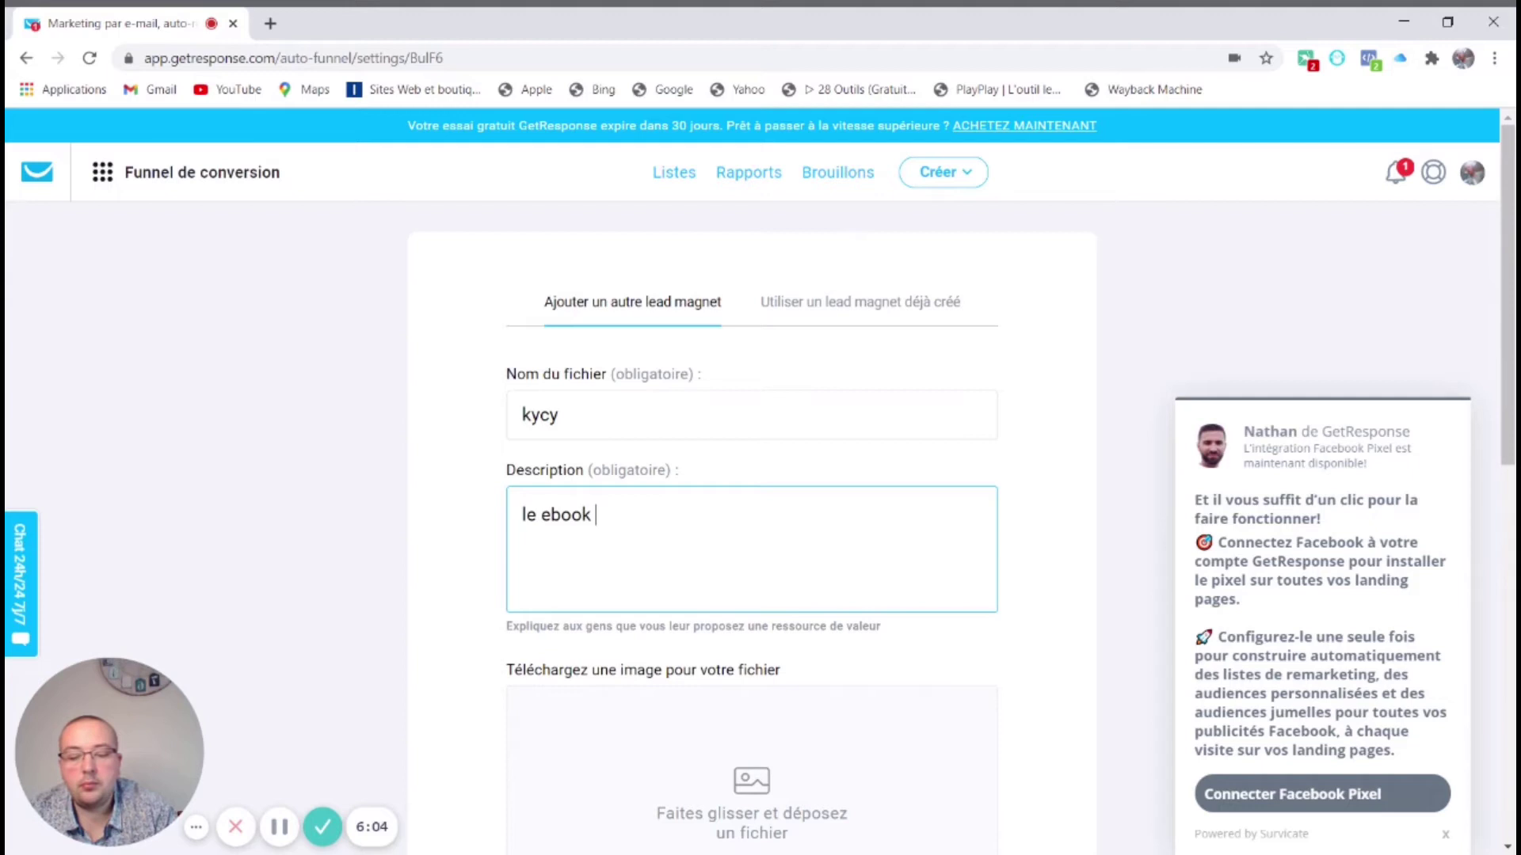
text( du marketing)
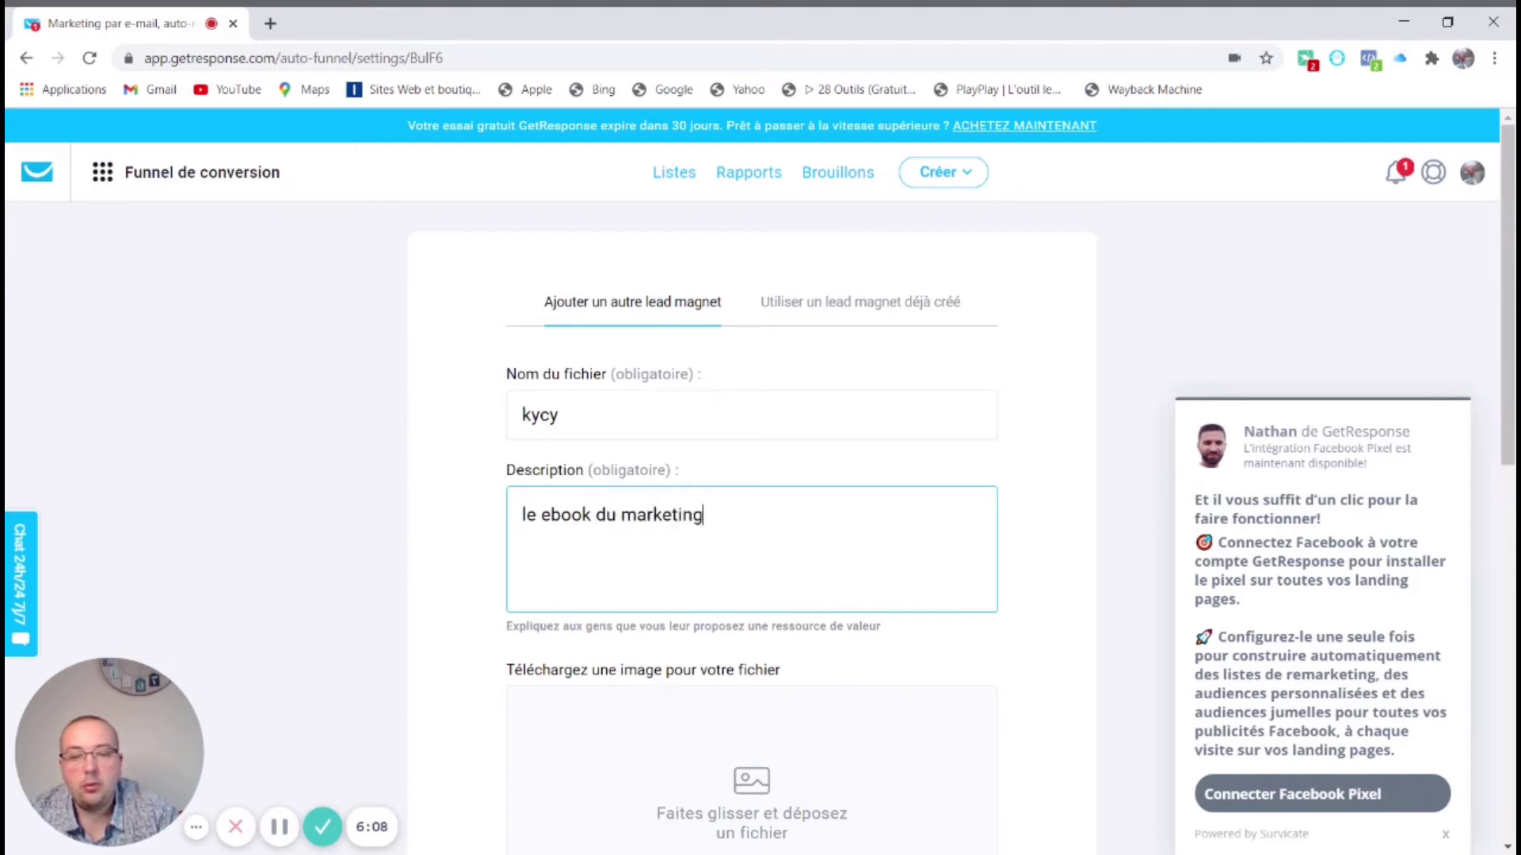
Set the lead magnet's image to 3d businessman from the free GetResponse images and confirm its crop
scroll(752, 475, down, 6)
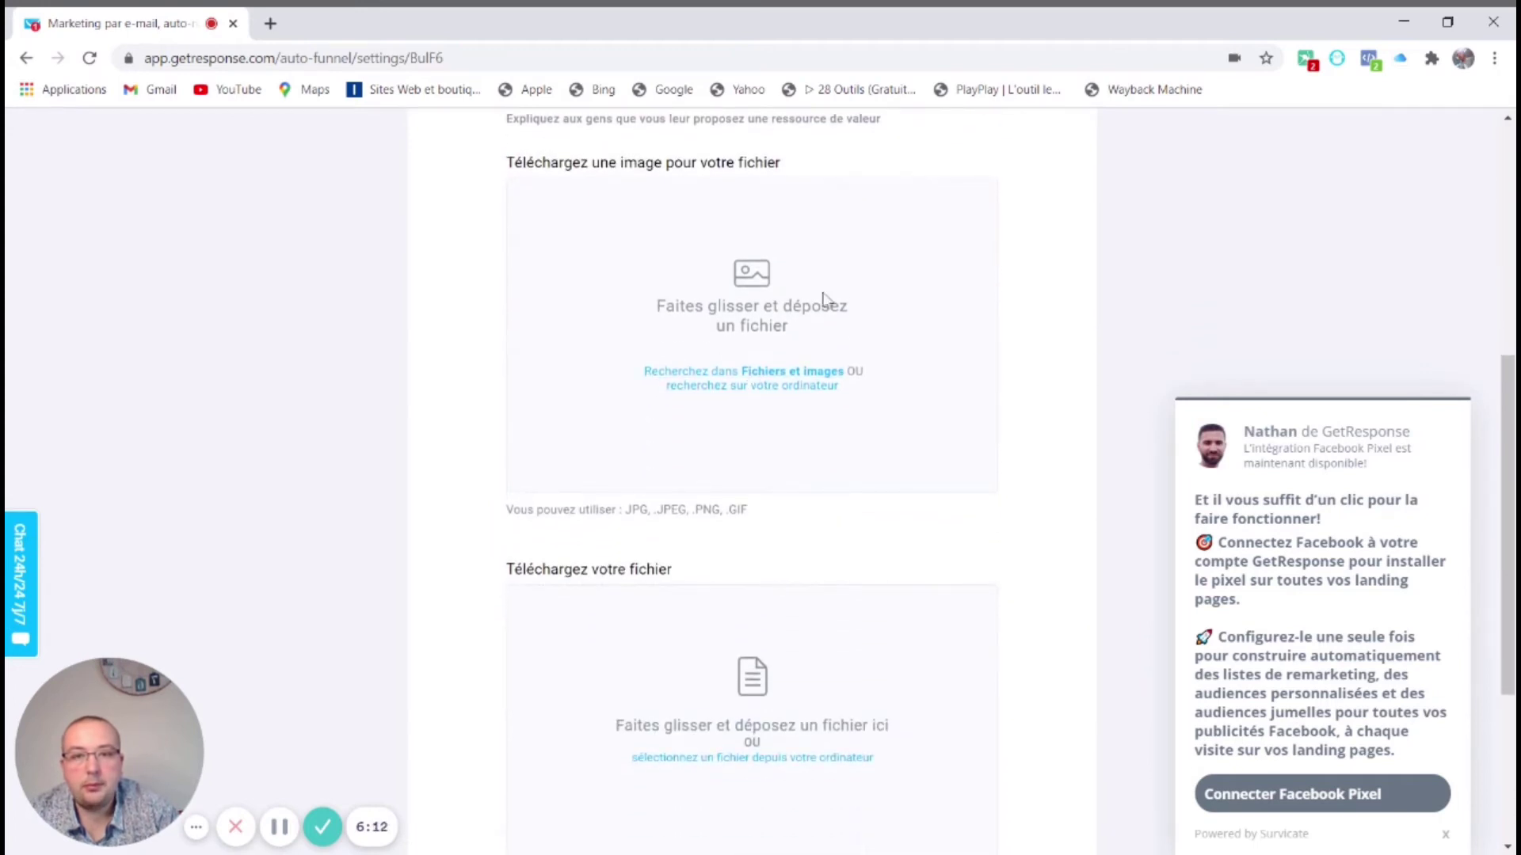
click(789, 373)
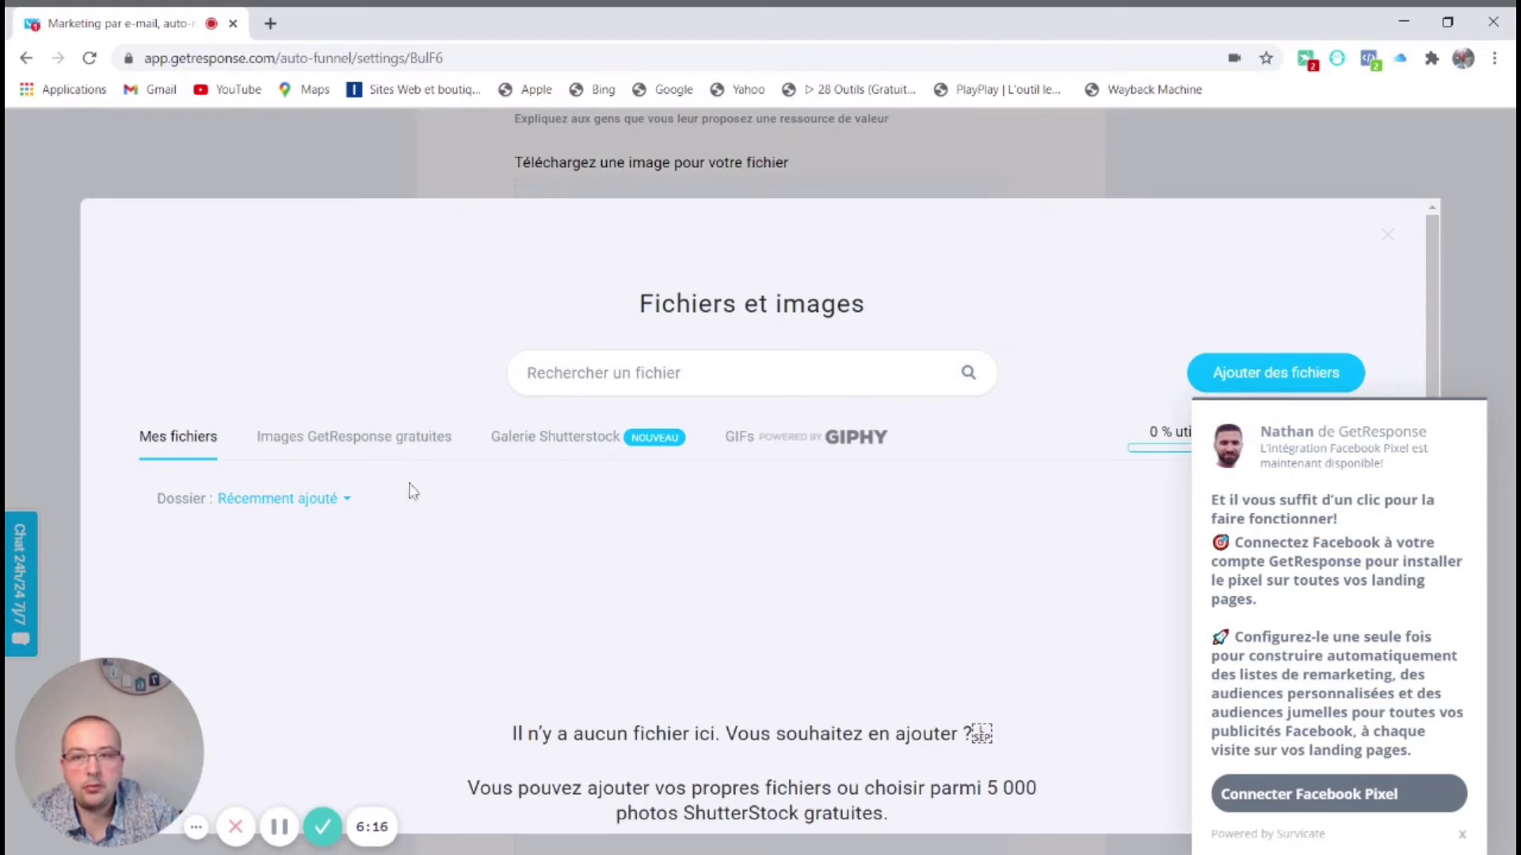
click(363, 457)
scroll(475, 515, down, 2)
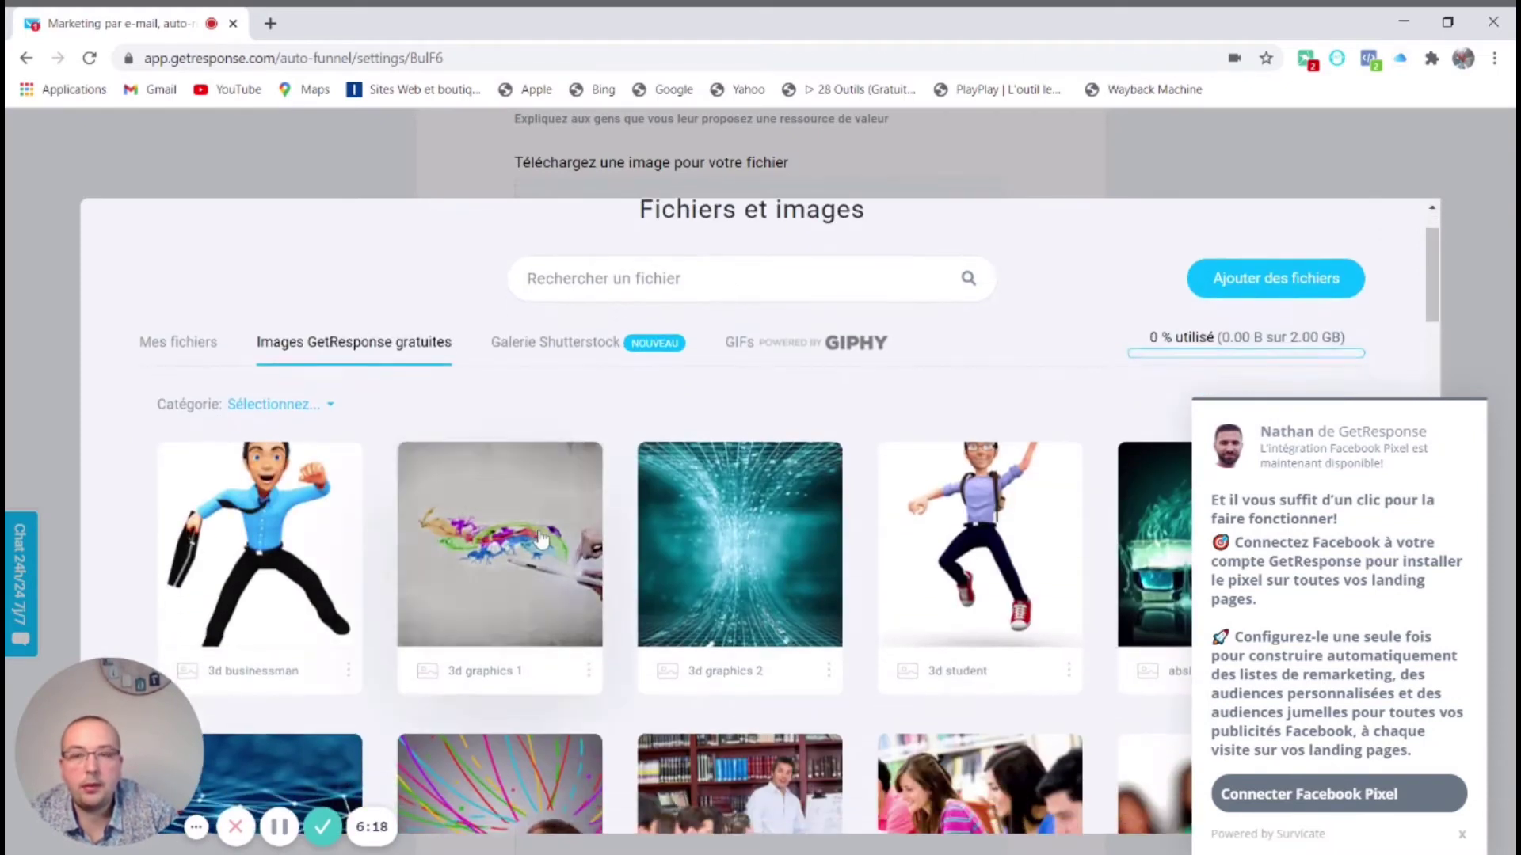
click(261, 522)
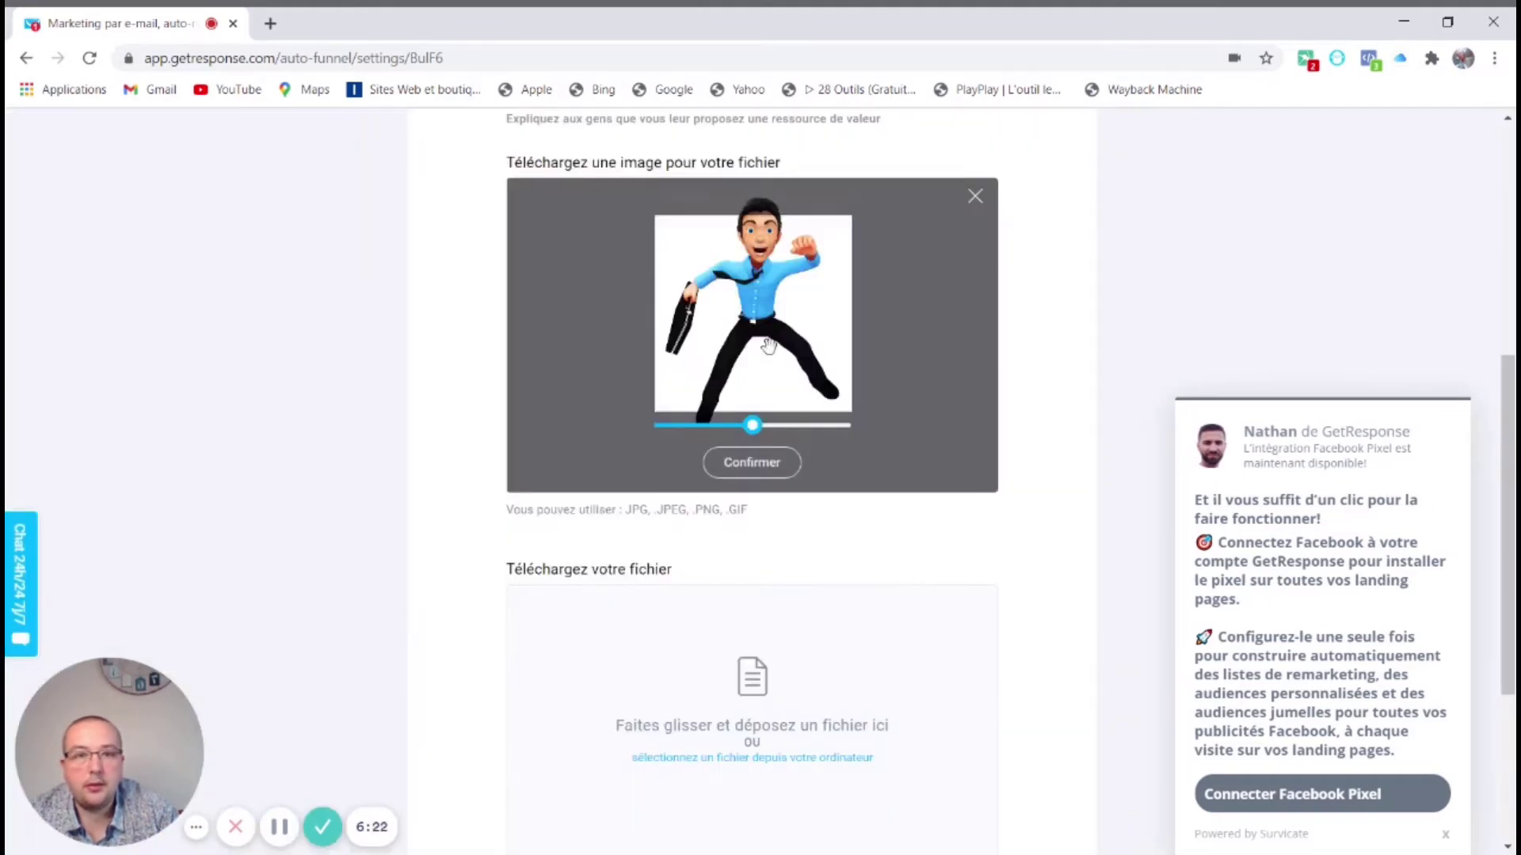
click(751, 467)
Choose Logo DF avec fond blanc.png as the lead magnet's downloadable file and add the lead magnet to the funnel
scroll(750, 663, down, 4)
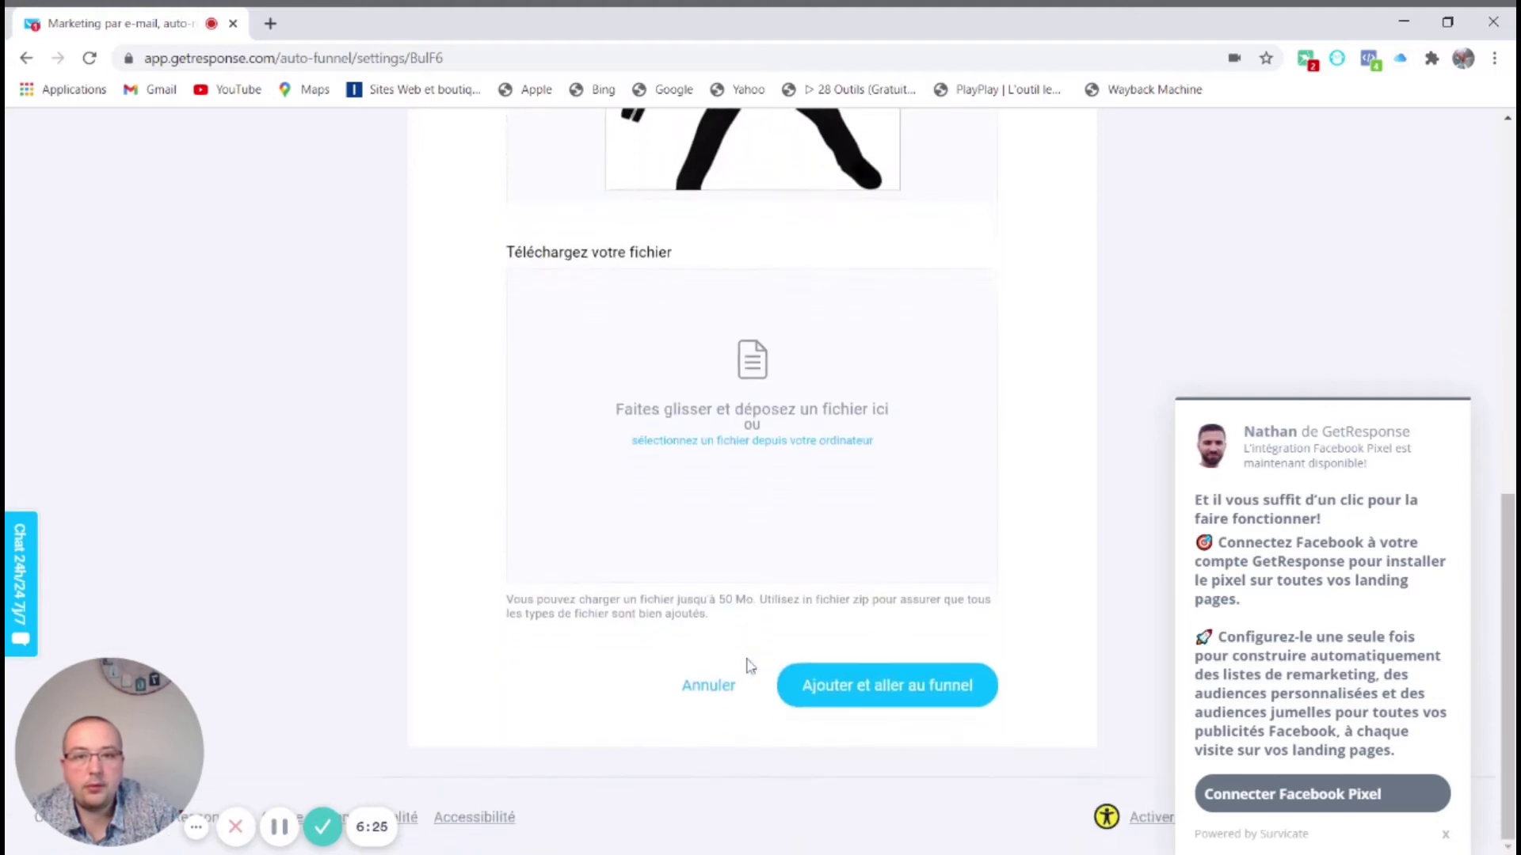
click(760, 443)
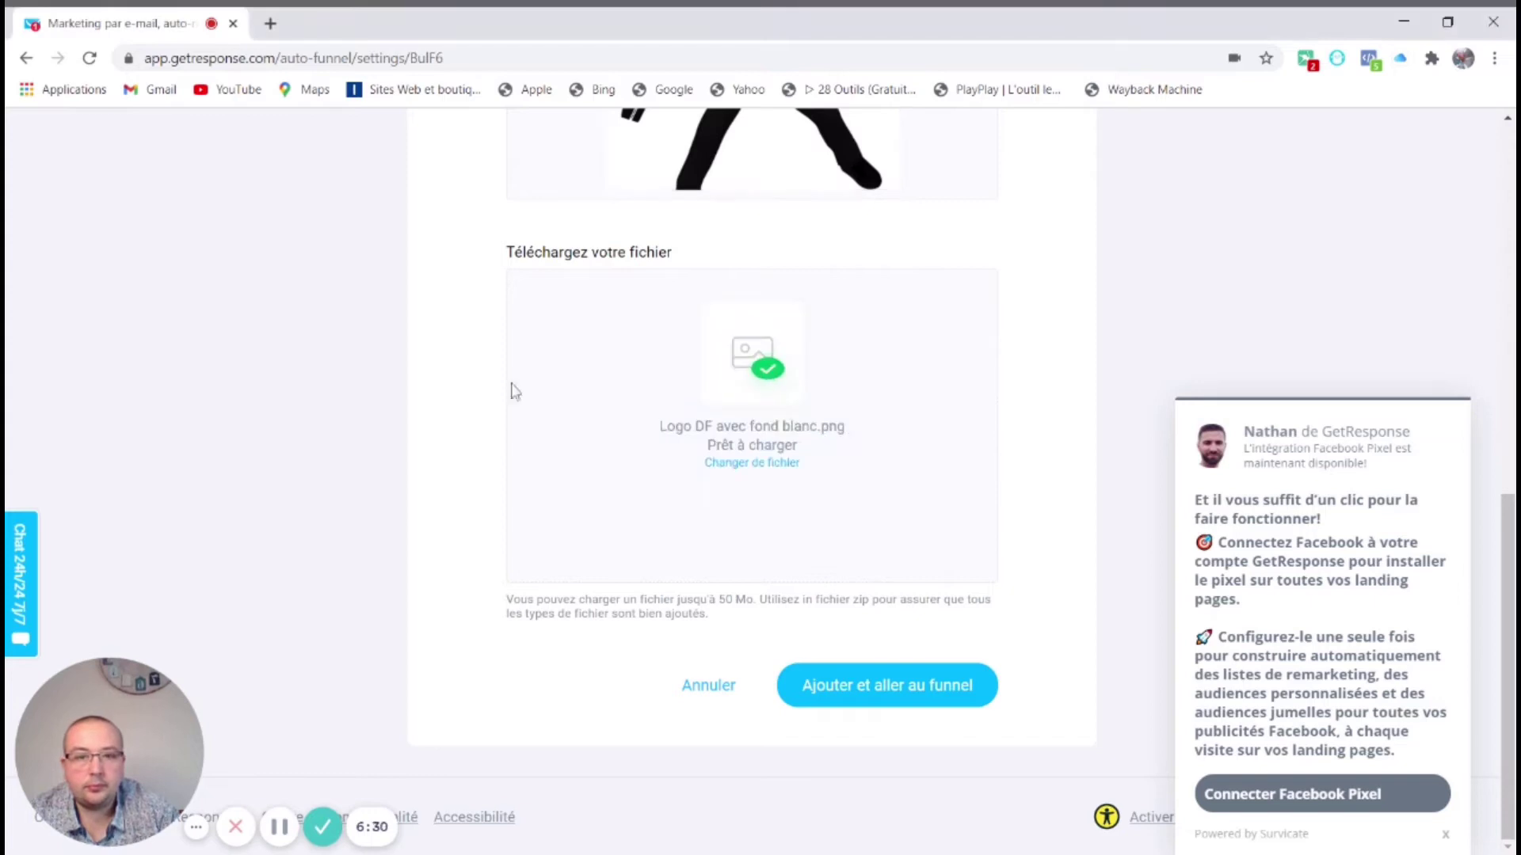
click(911, 689)
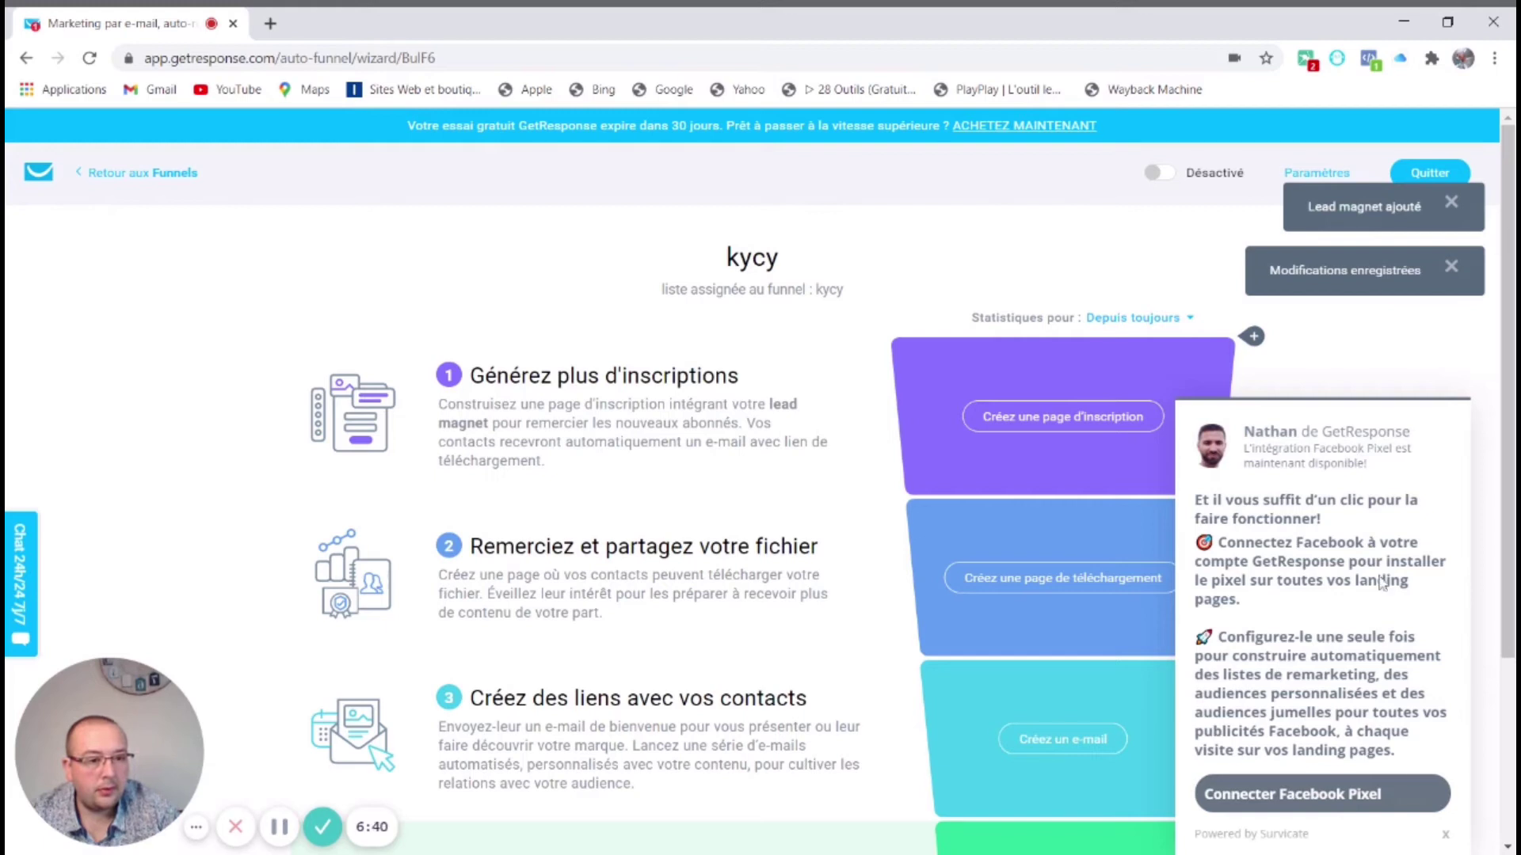
Dismiss the Facebook Pixel notice and review the funnel's stages, from the signup page to the list growth results
click(1448, 837)
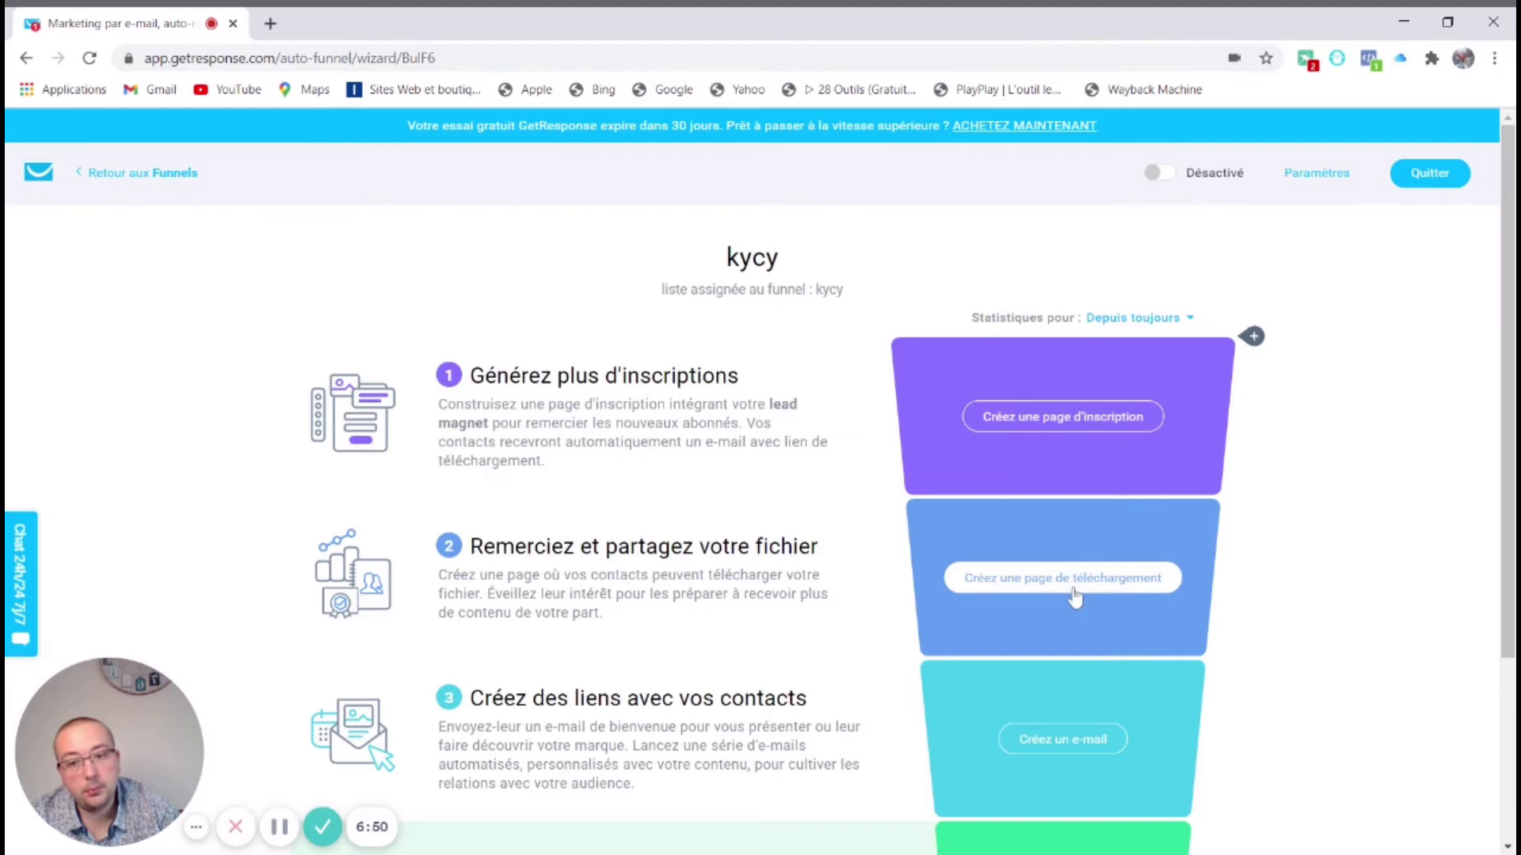
scroll(1075, 598, down, 2)
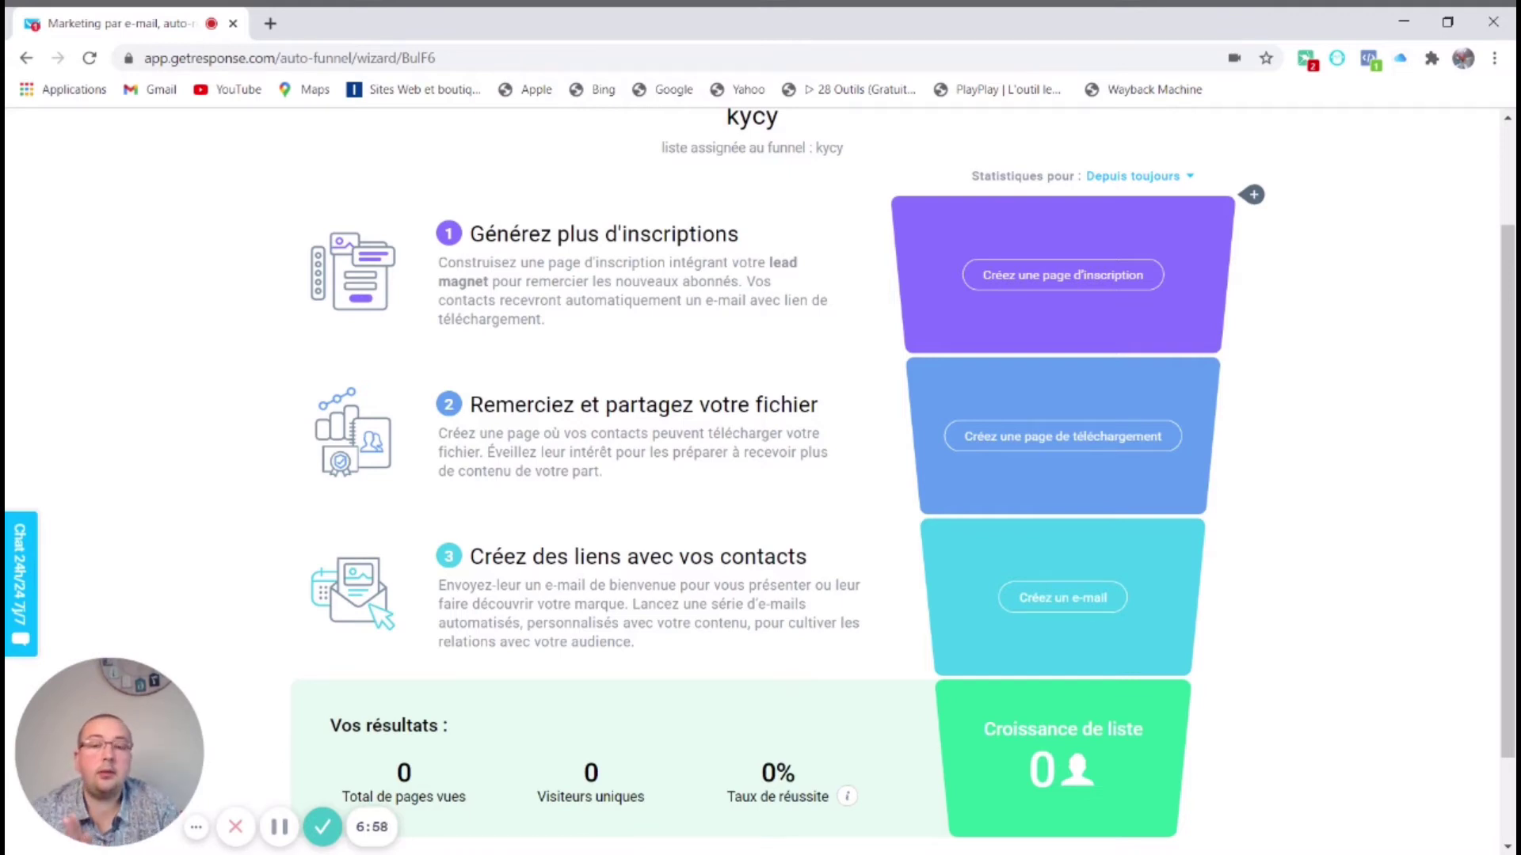
scroll(1074, 598, down, 2)
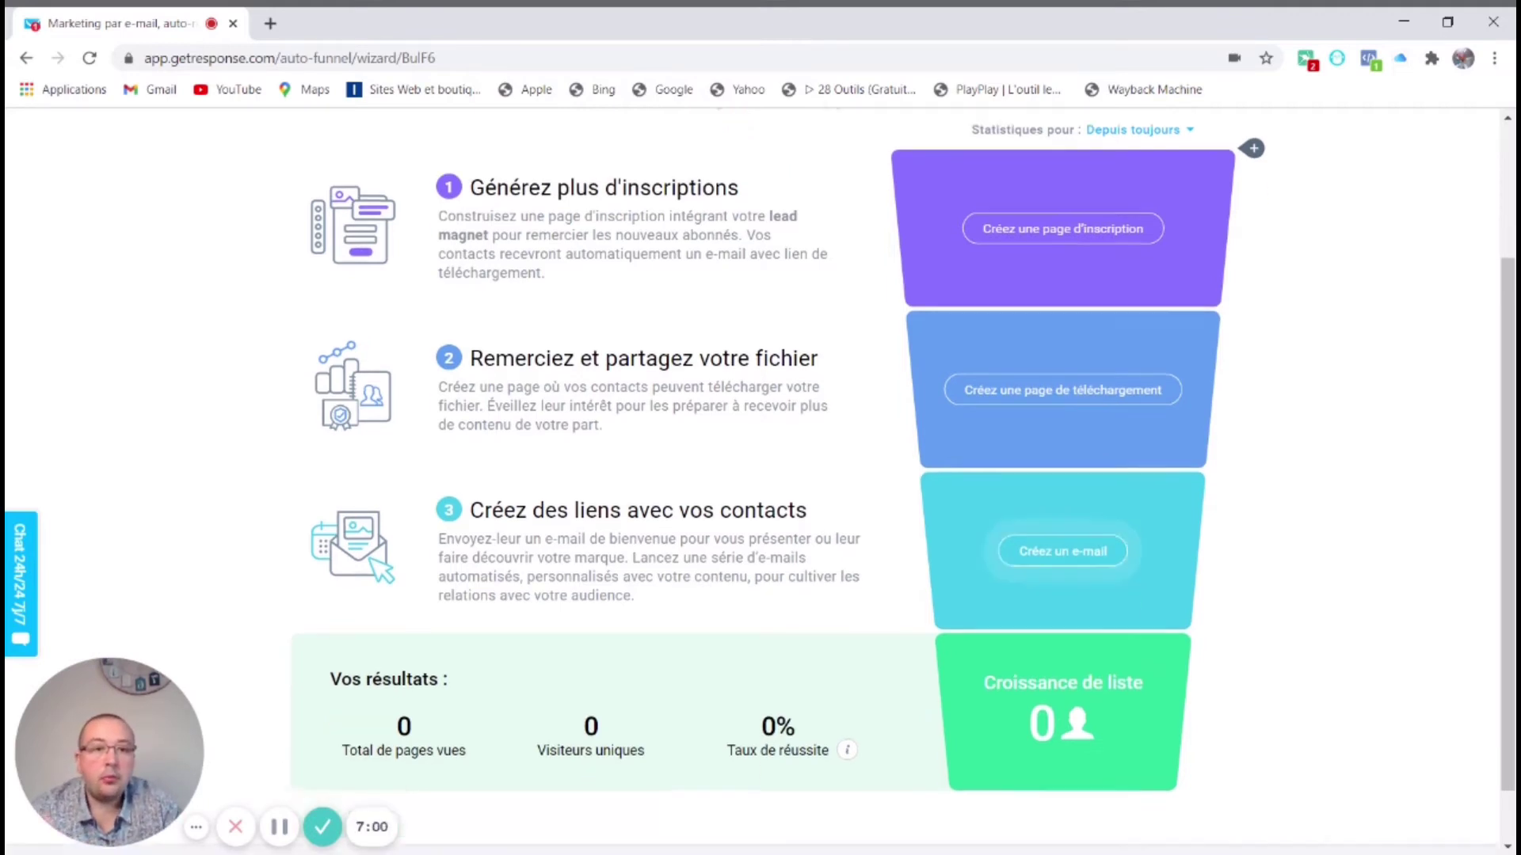
scroll(1075, 598, up, 4)
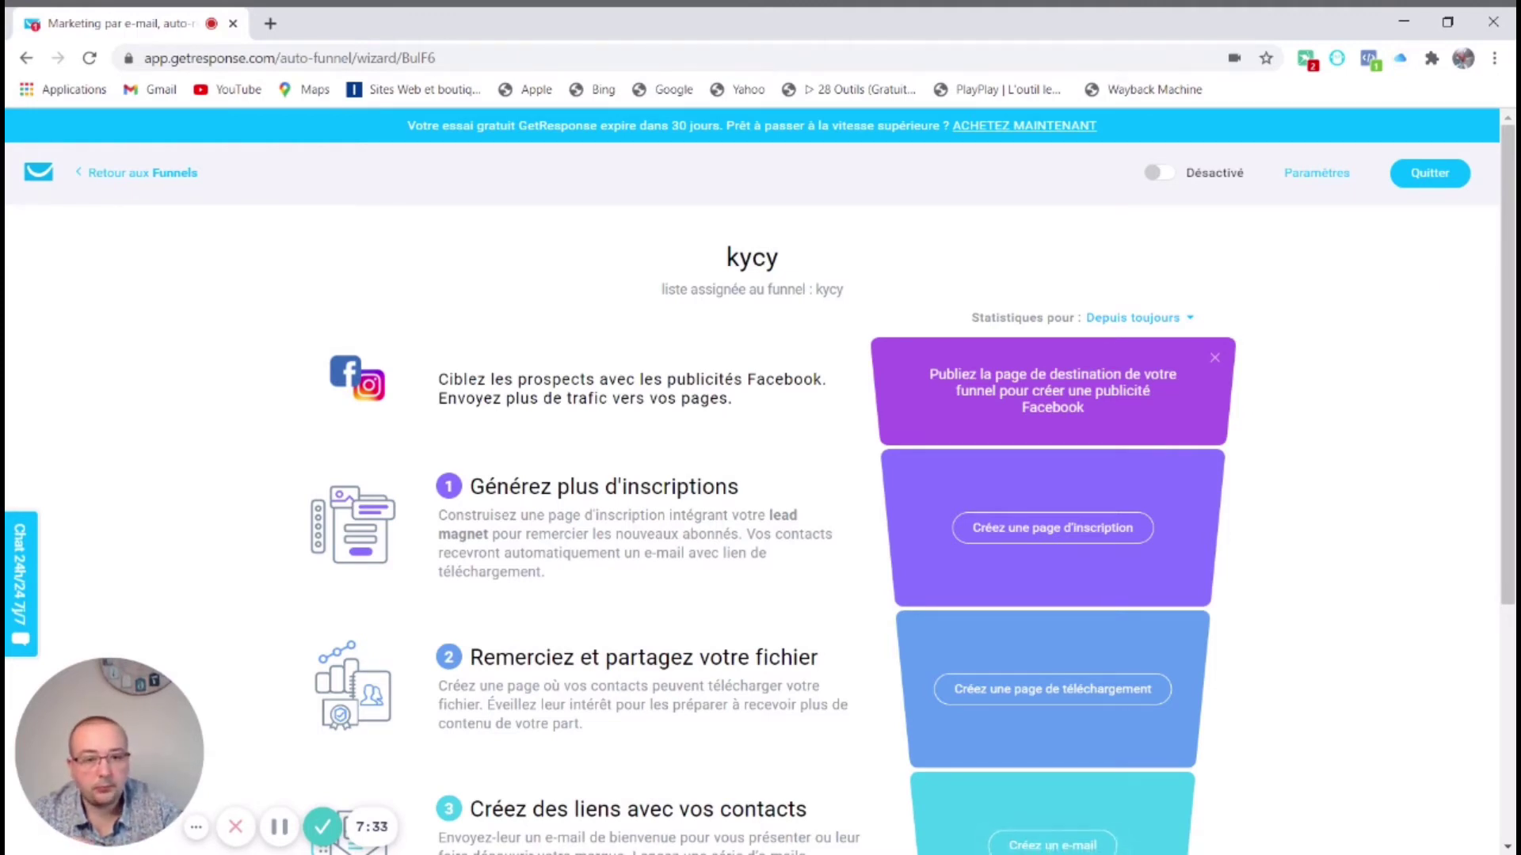
Create the funnel's signup page from the Marketing management template and name it kycy
click(1059, 529)
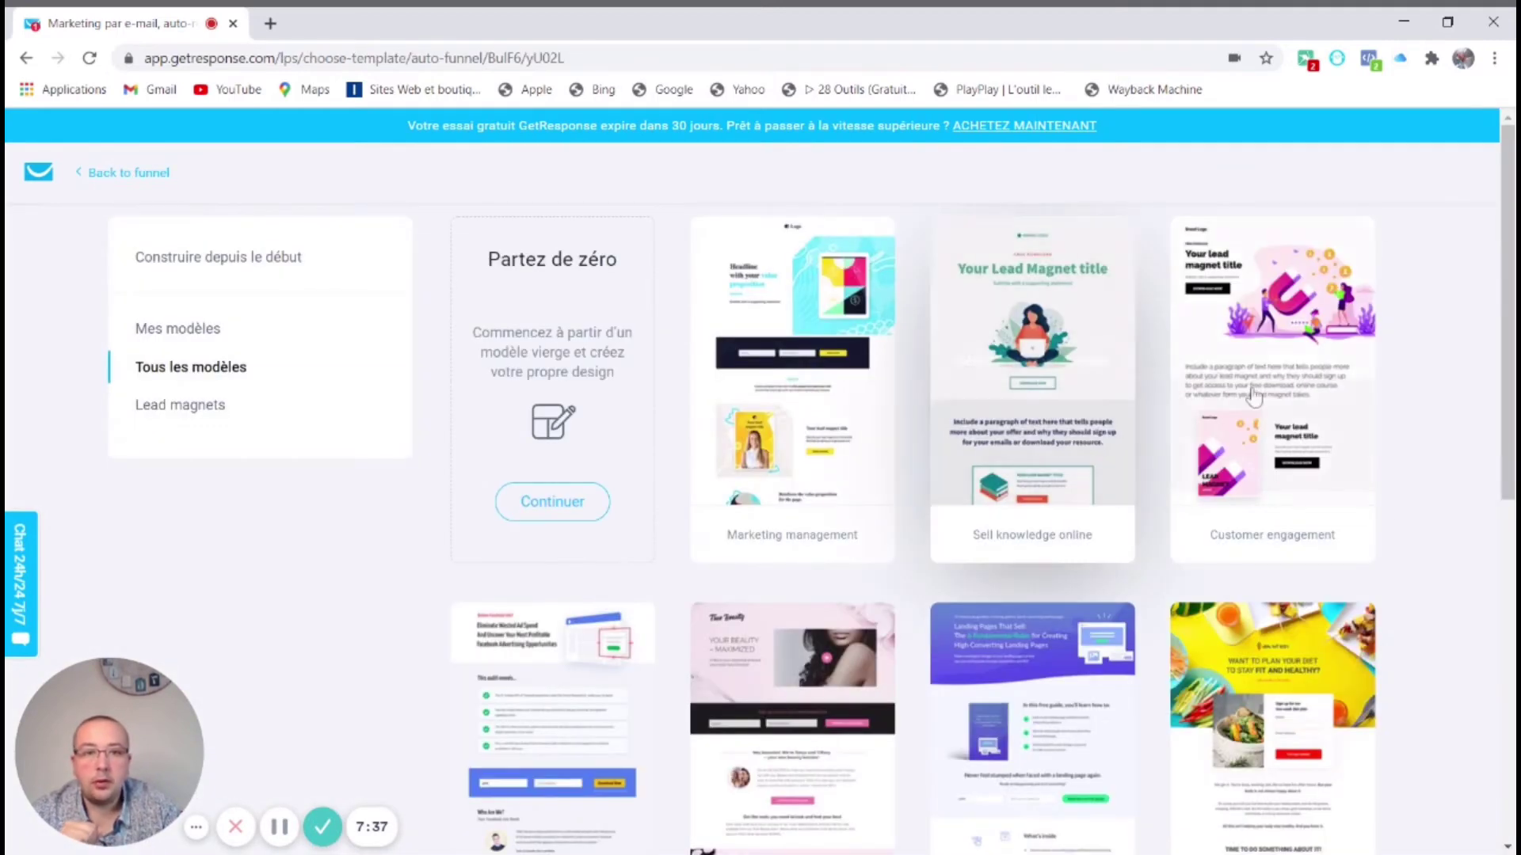
scroll(1255, 404, down, 7)
scroll(1263, 427, up, 9)
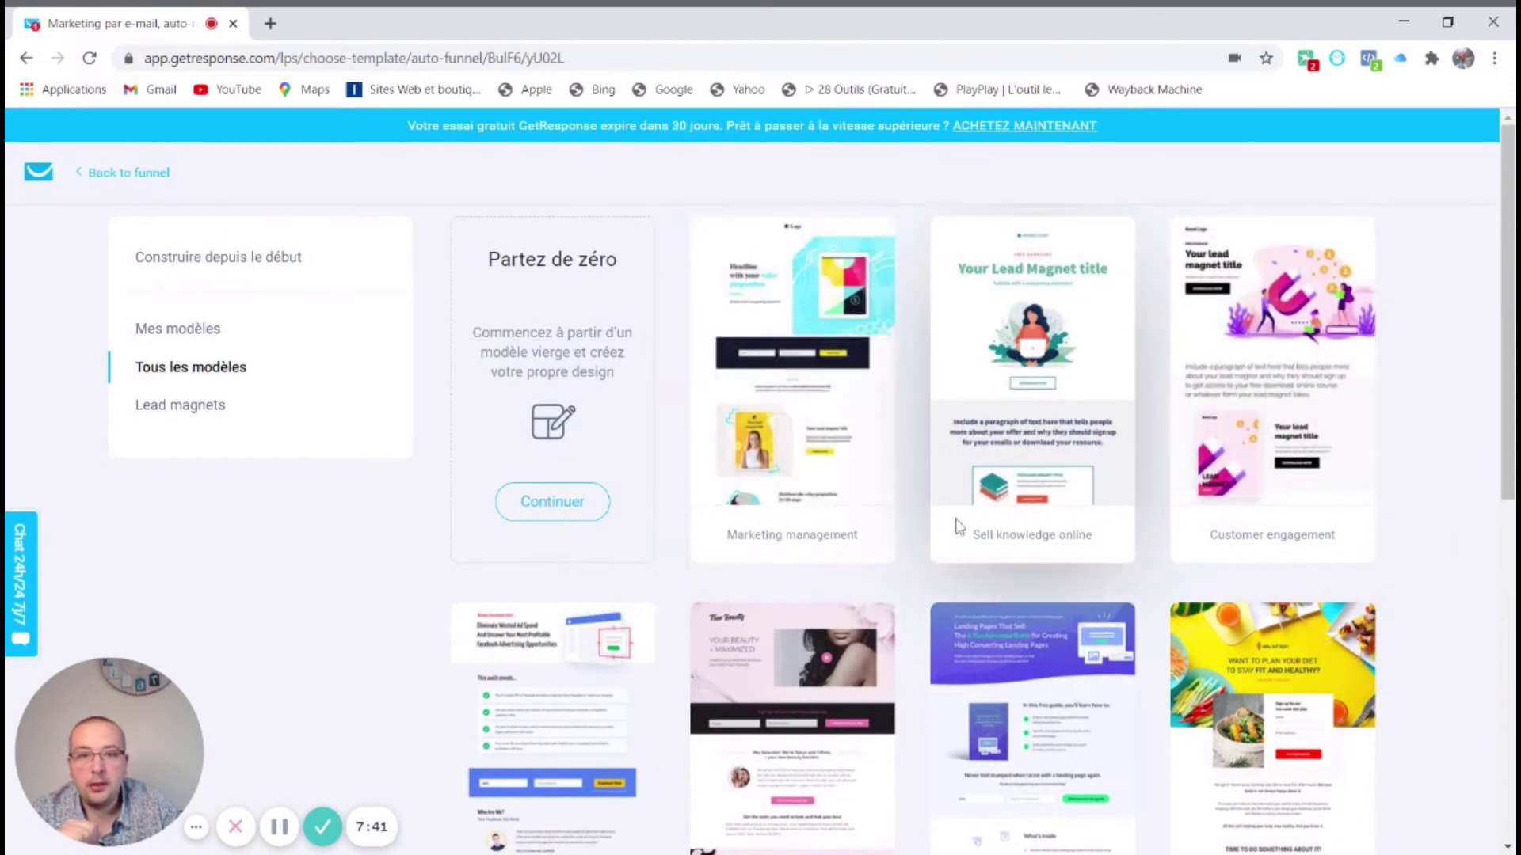
scroll(960, 522, down, 1)
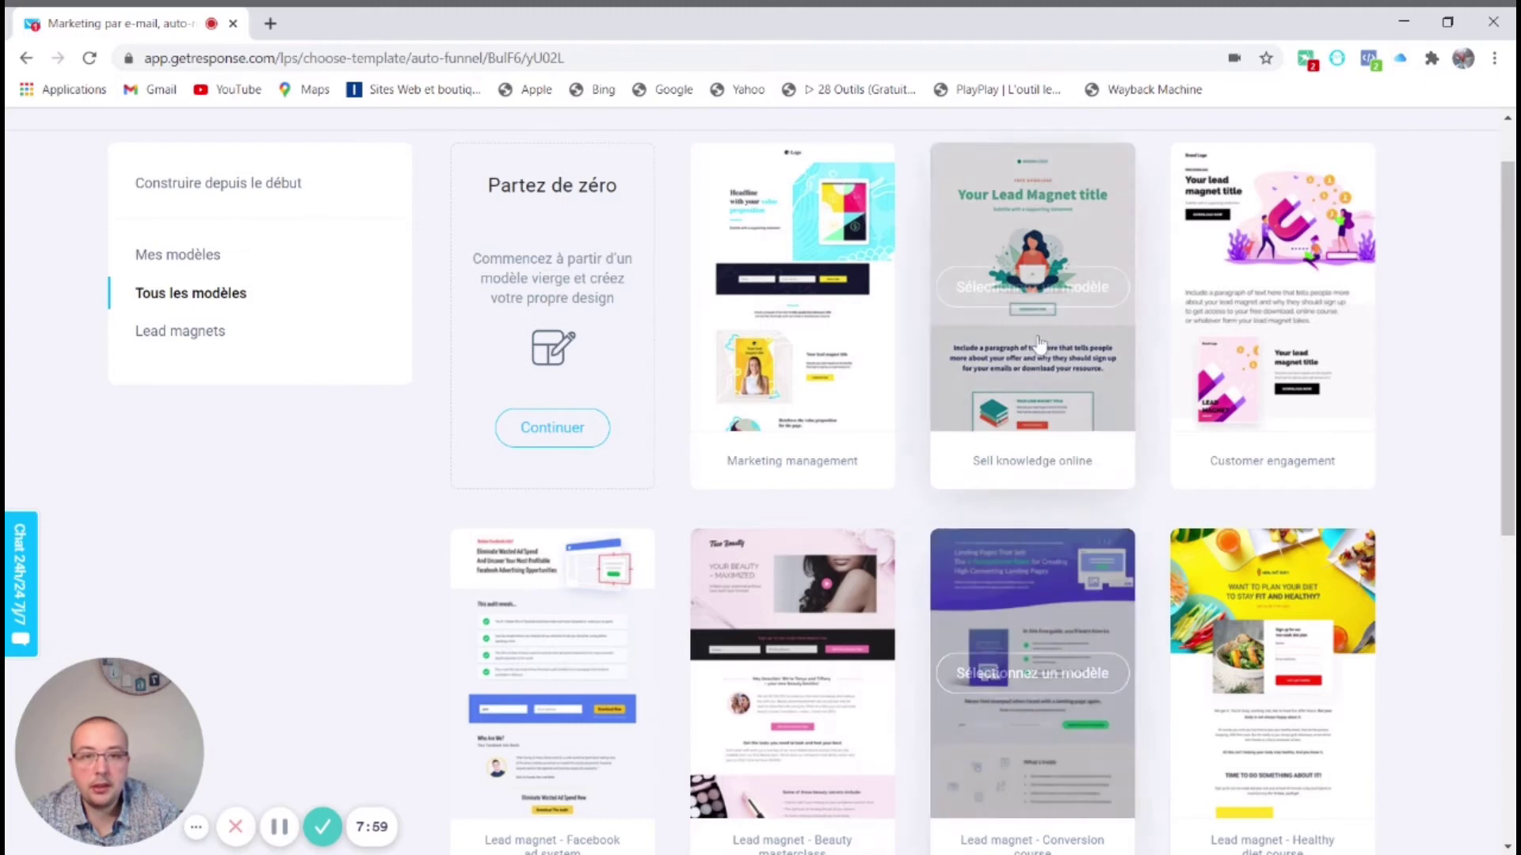
click(792, 293)
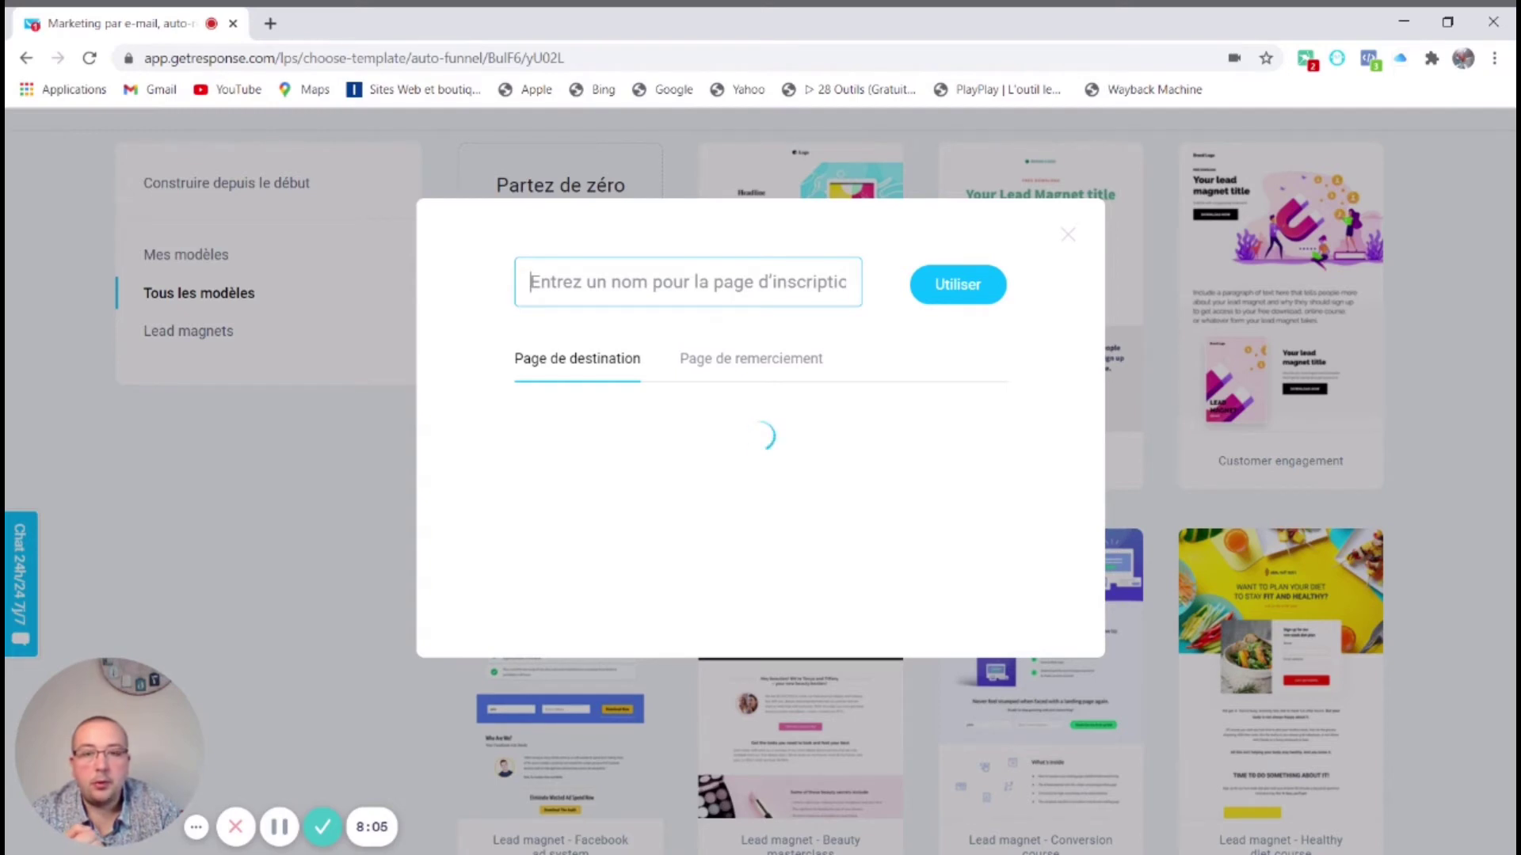
text(ky)
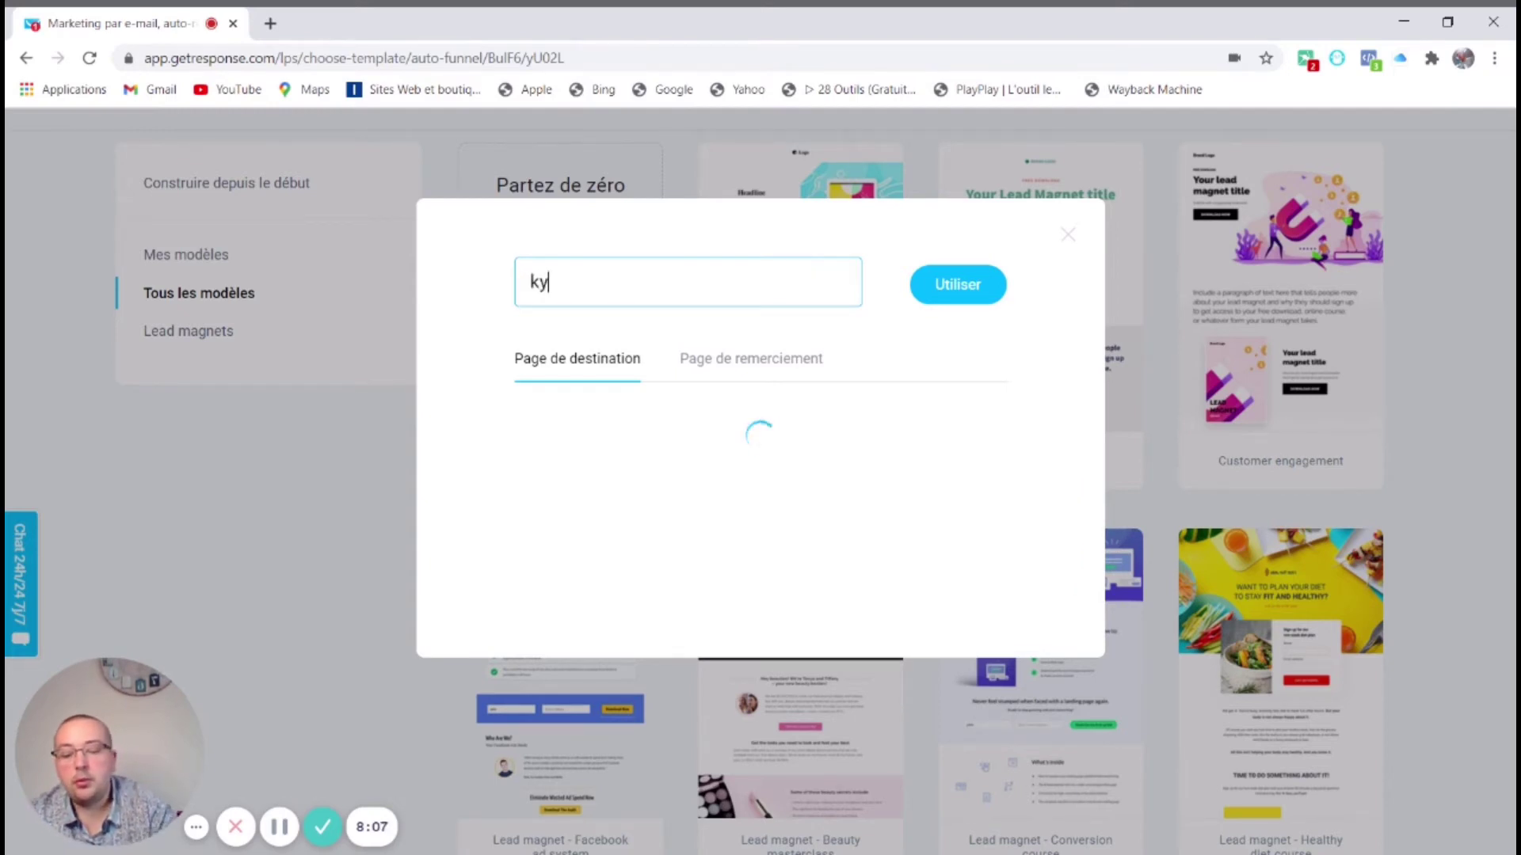
text(cy)
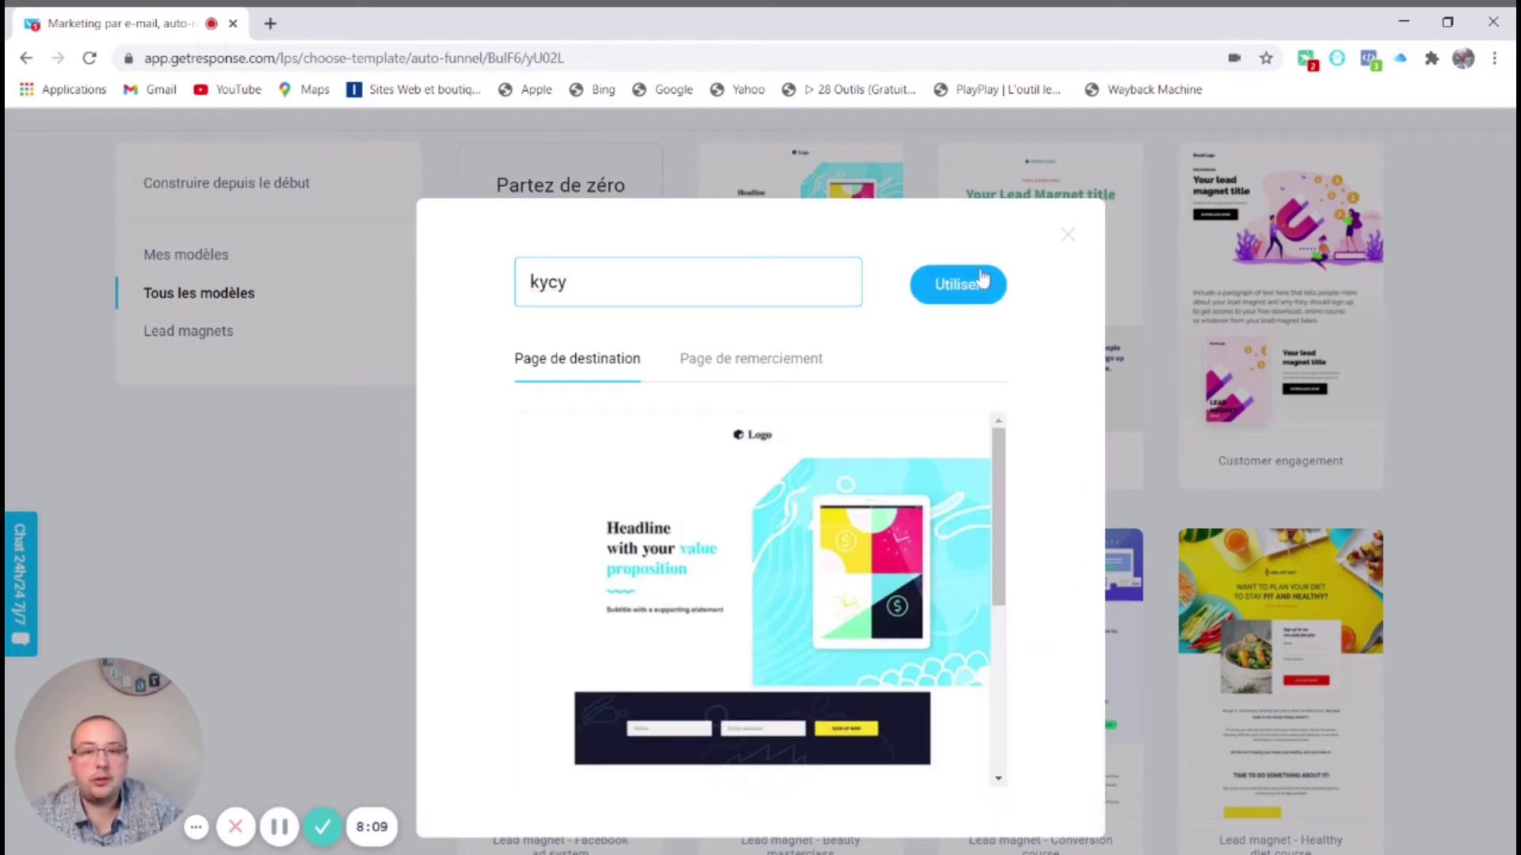
click(983, 279)
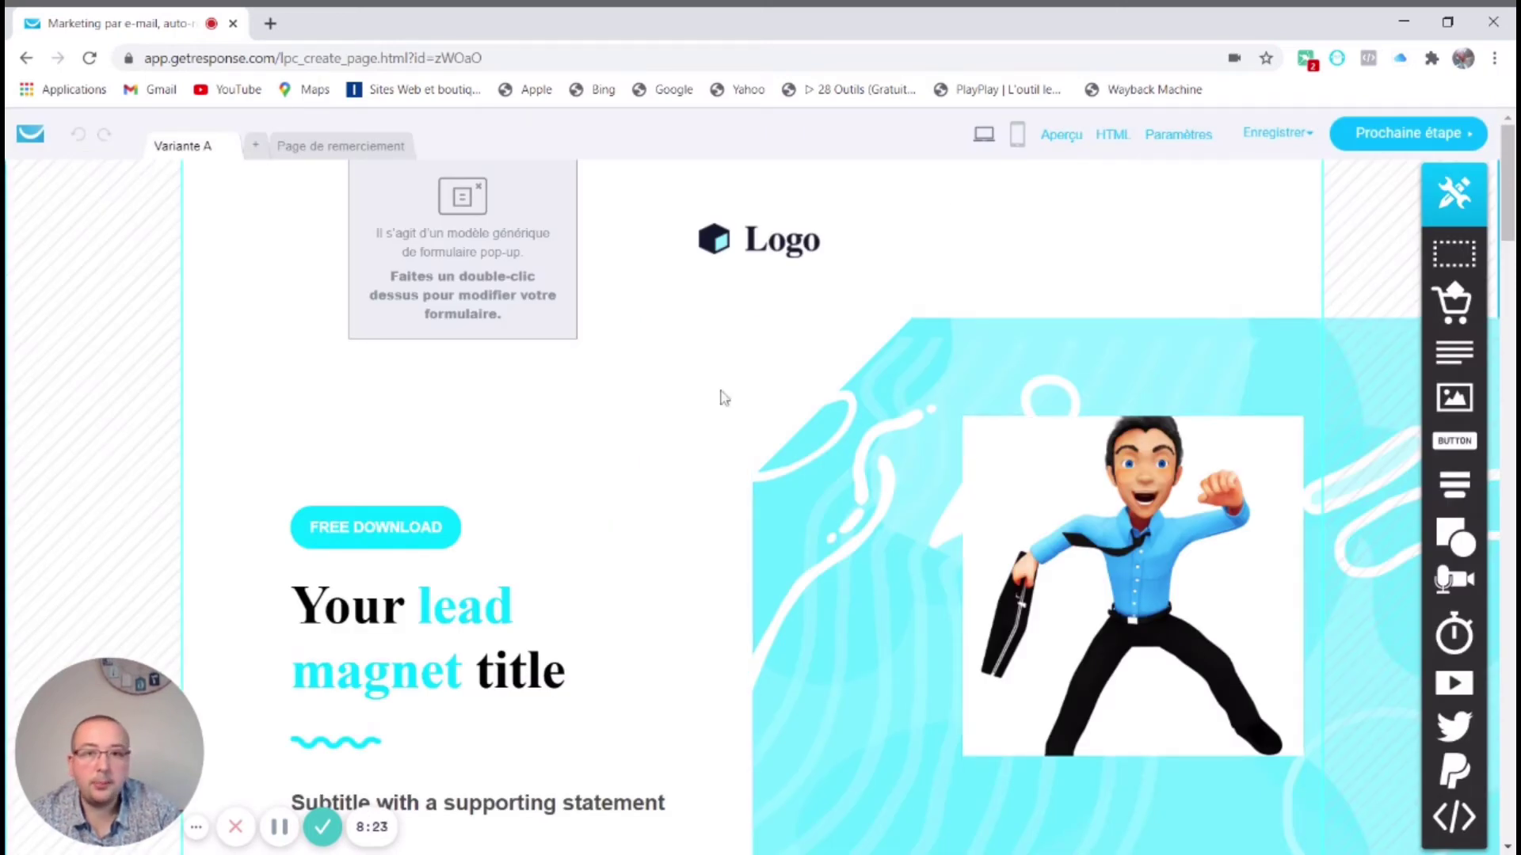
Replace the placeholder logo at the head of the signup page with the uploaded Logo DF avec fond blanc image
click(762, 240)
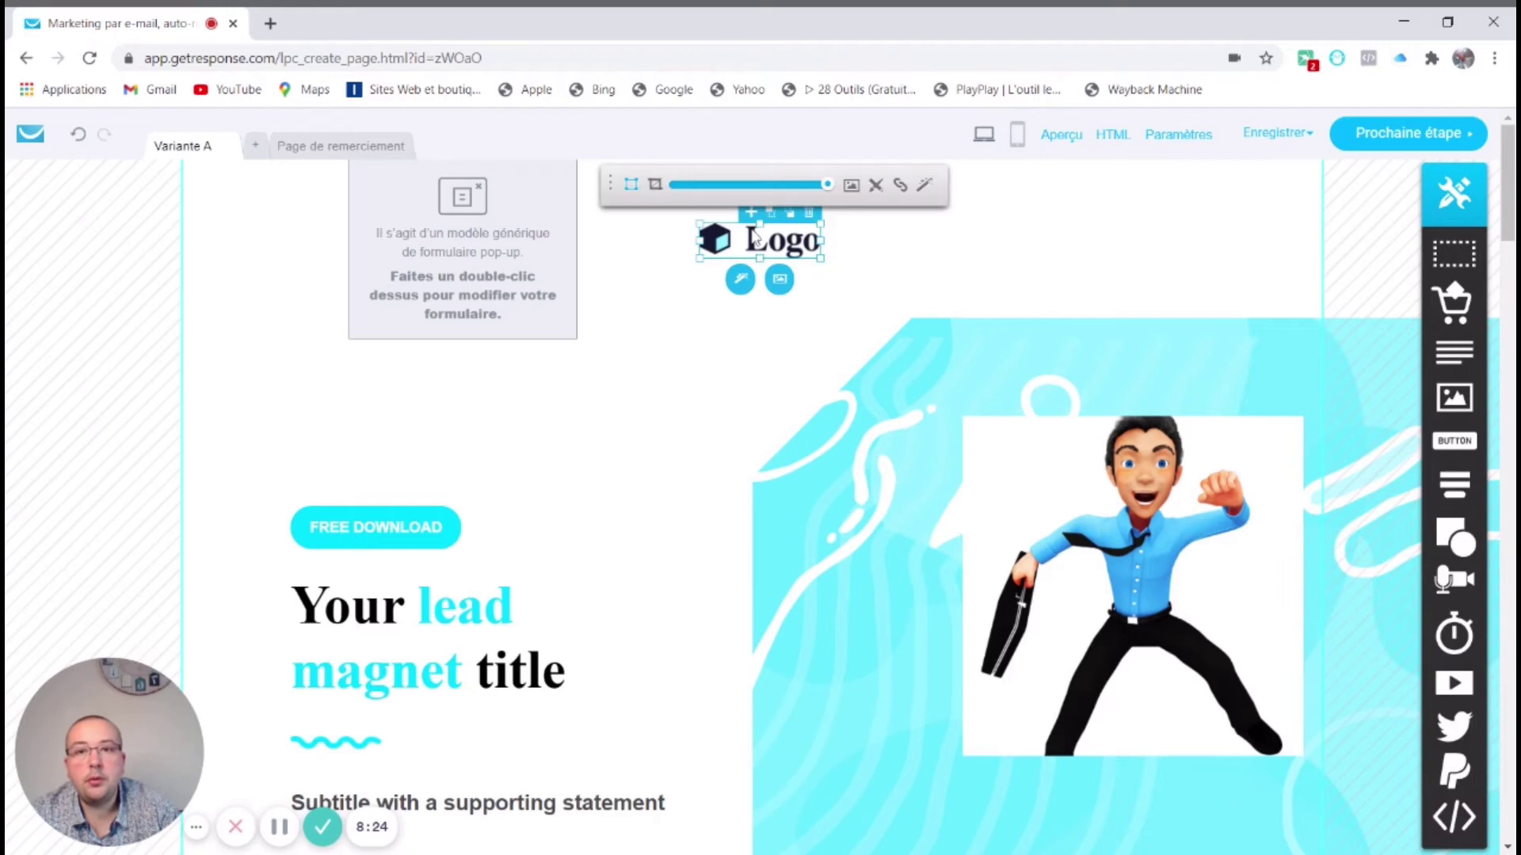
click(780, 281)
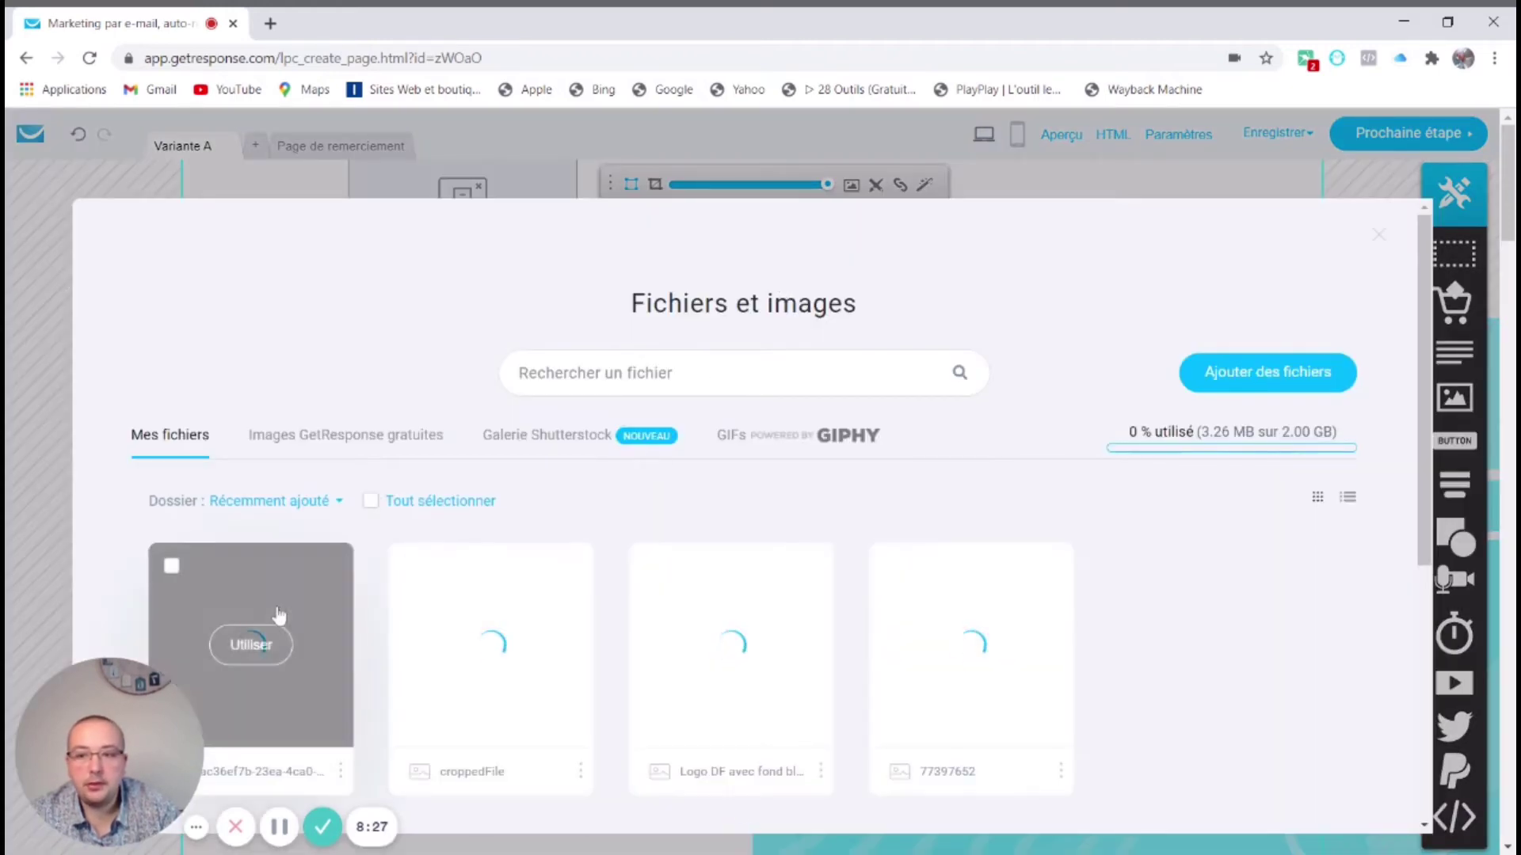
click(735, 656)
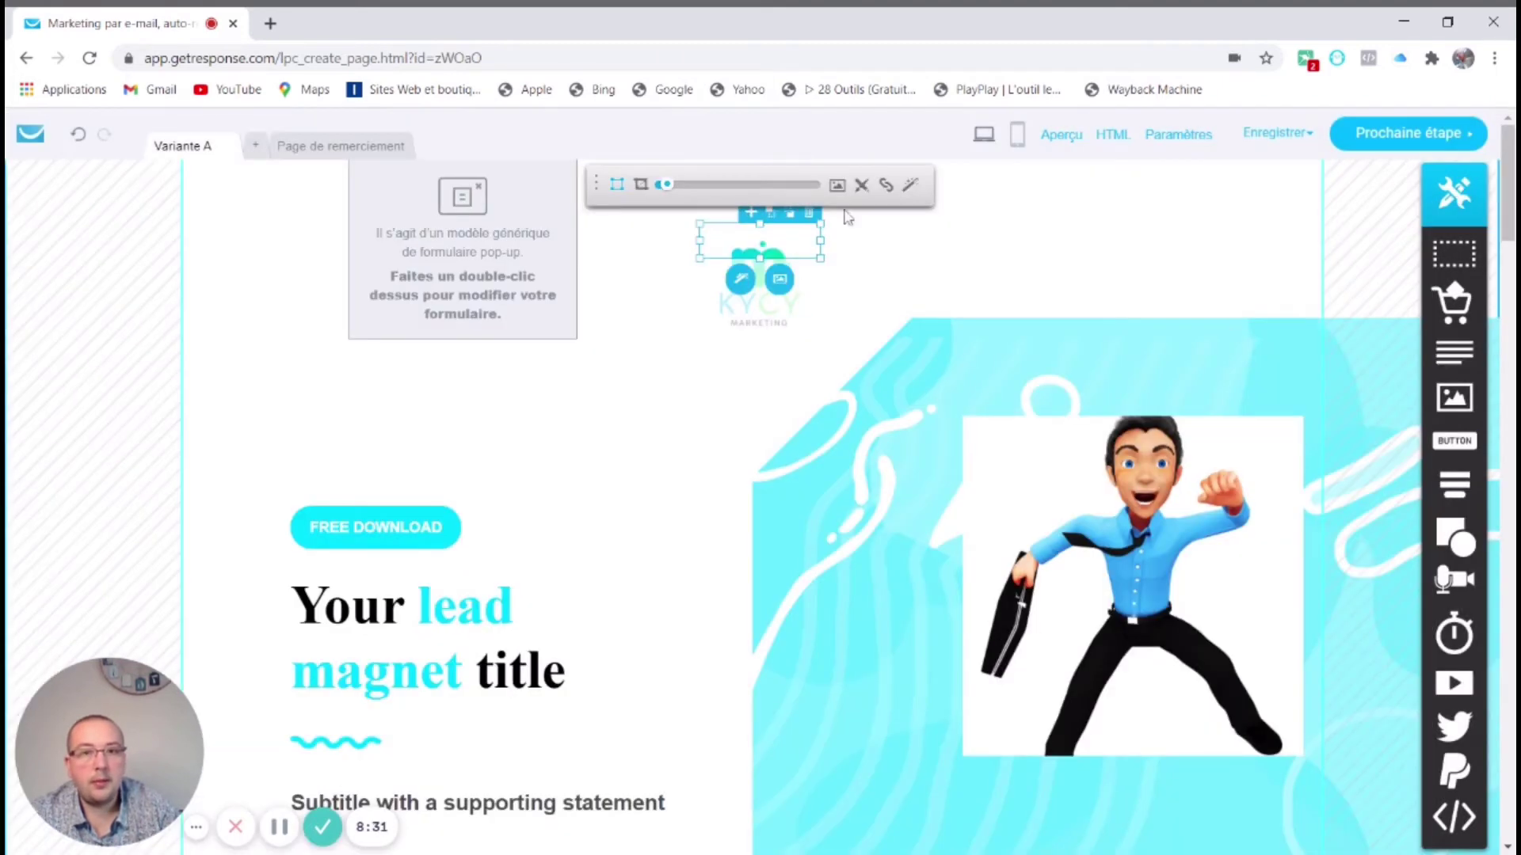
Adjust the new logo's crop by enlarging its frame and scaling the image until the whole logo fits, and reposition it in the header
click(643, 186)
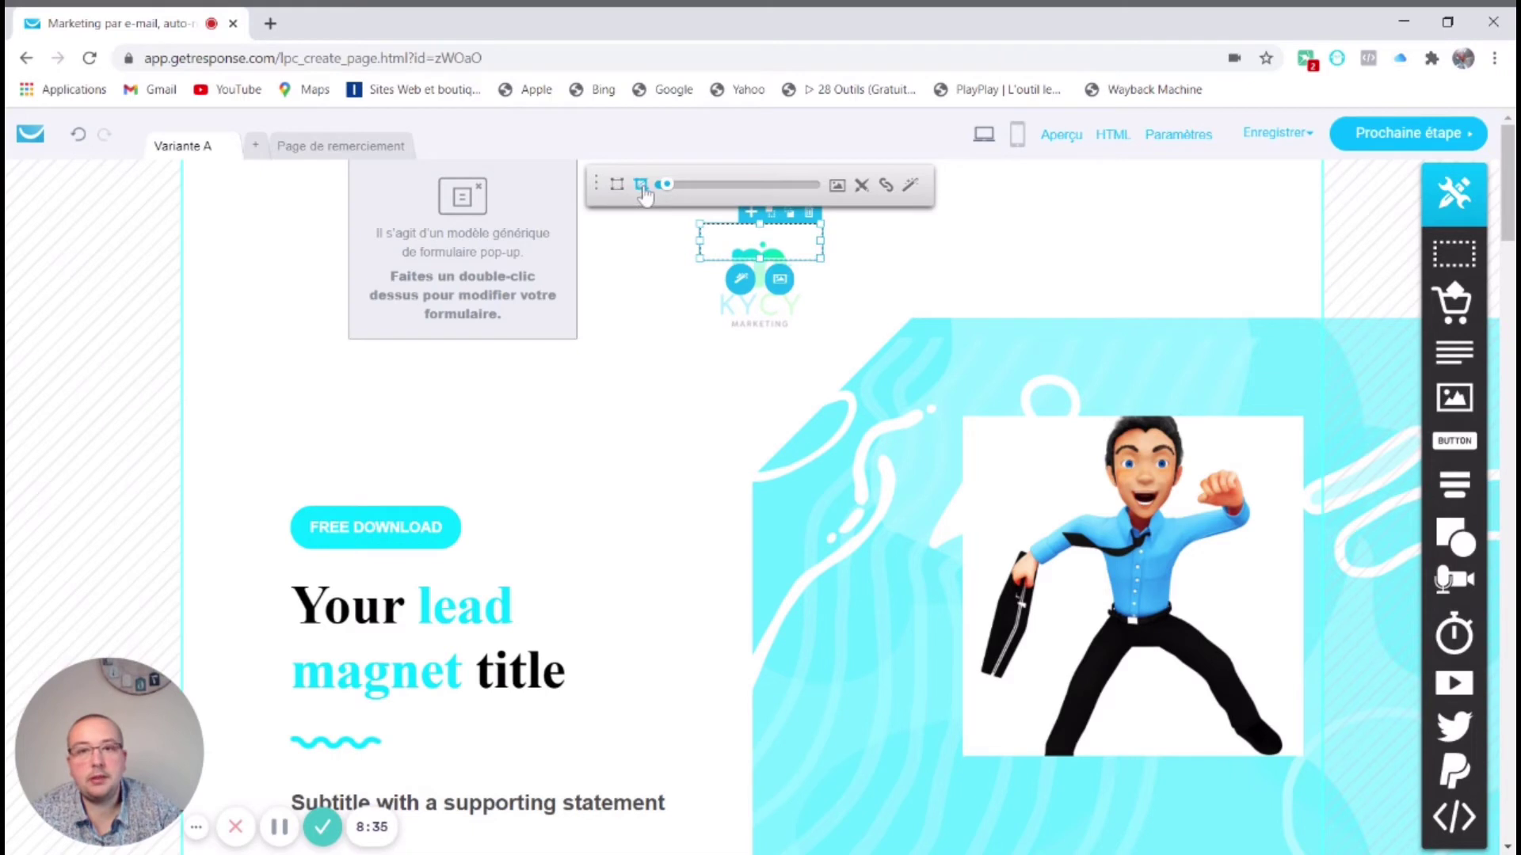
drag(668, 193, 670, 190)
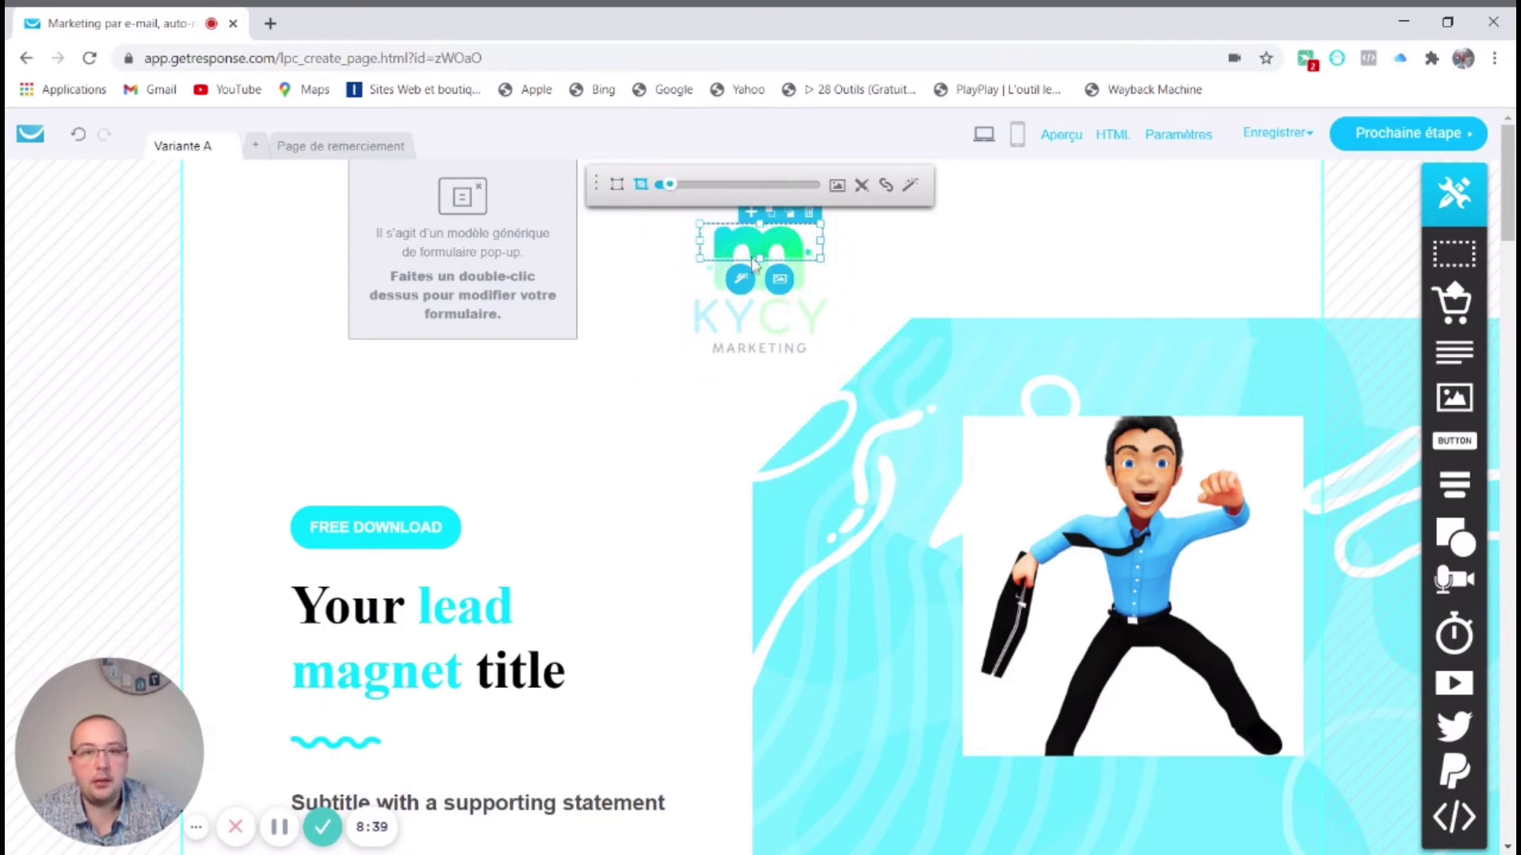
drag(760, 257, 791, 396)
mouse_move(826, 309)
mouse_down()
mouse_move(906, 311)
mouse_move(834, 306)
mouse_up()
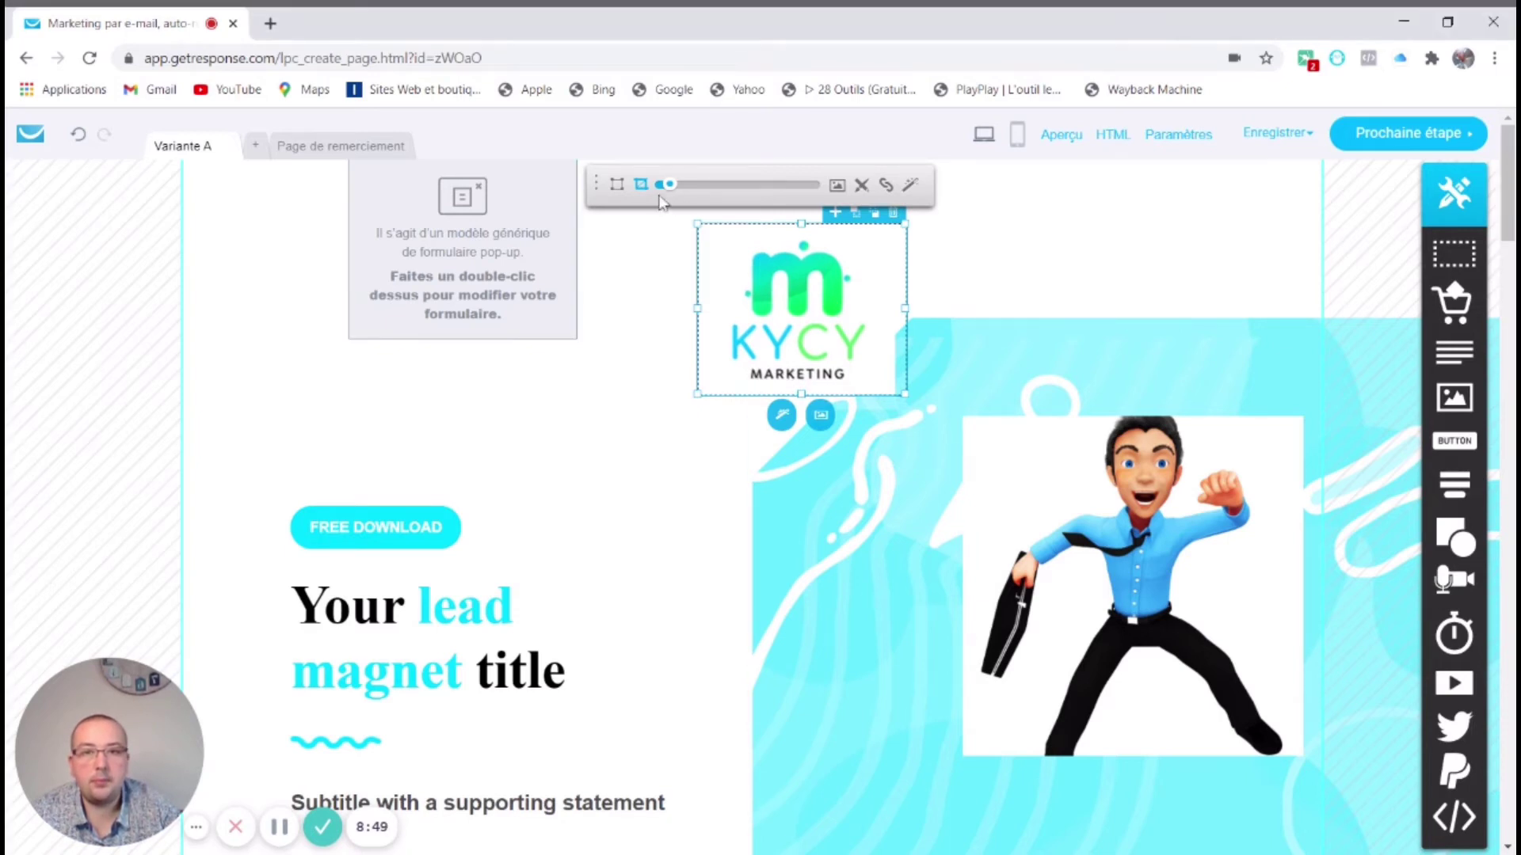
drag(669, 190, 667, 188)
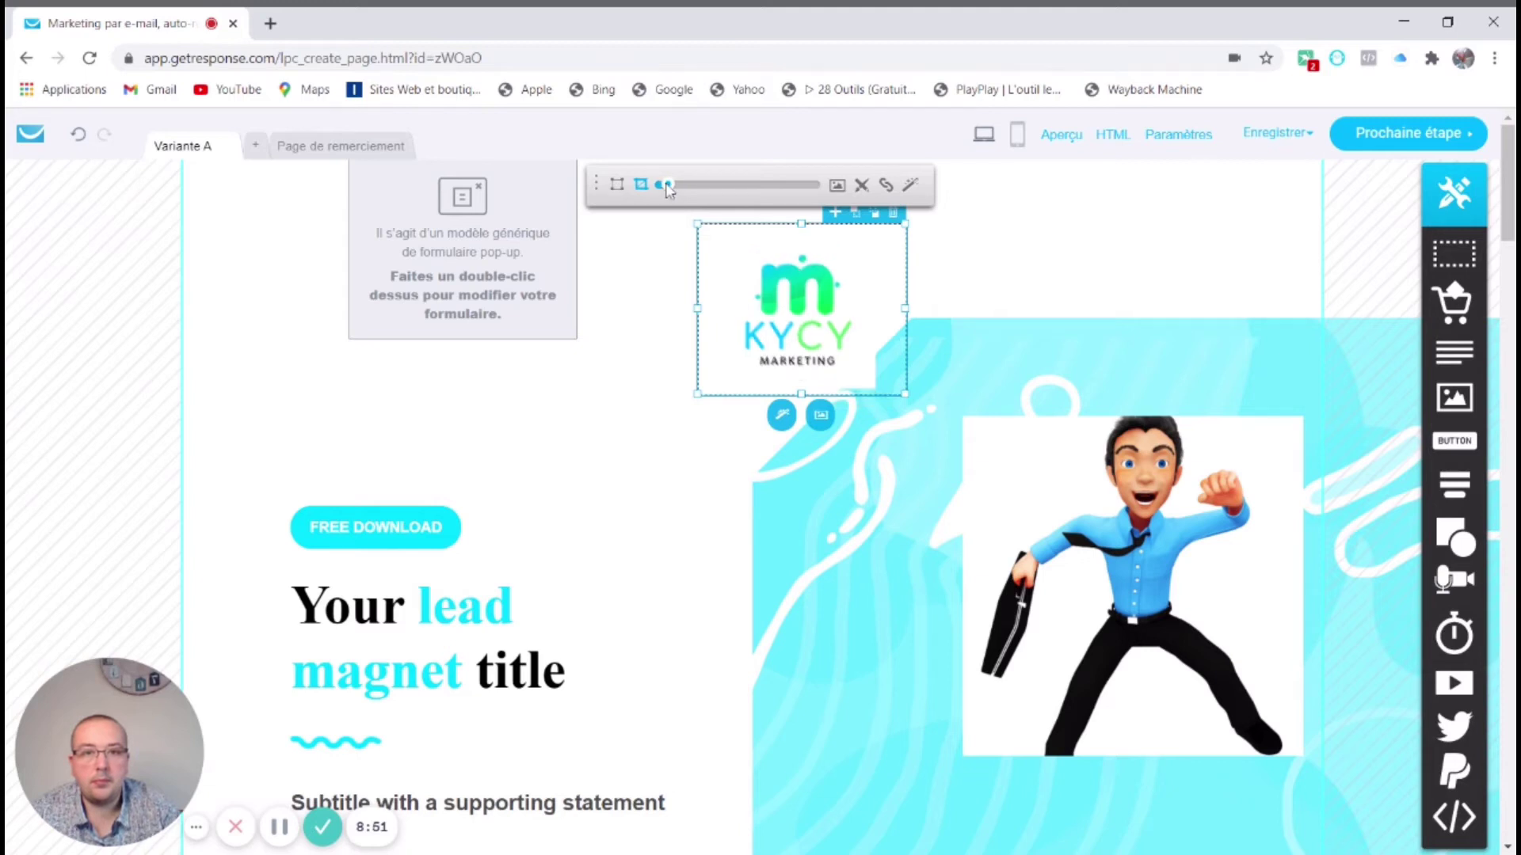
click(947, 271)
drag(786, 331, 735, 288)
Look through the signup page's remaining sections, from the headline down to the signup form and testimonials
scroll(1034, 535, down, 7)
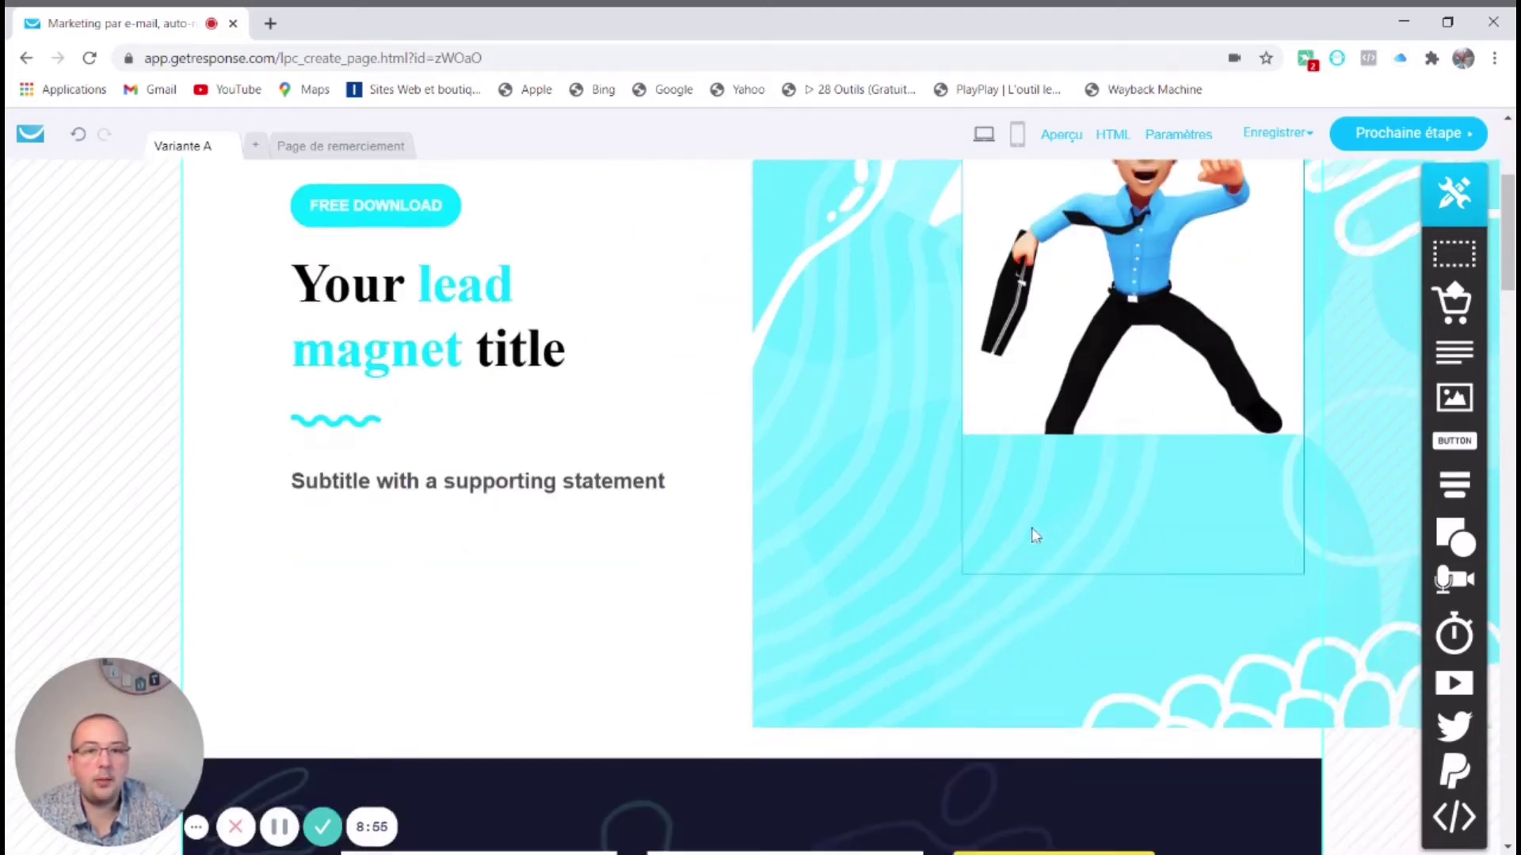
scroll(1033, 535, down, 10)
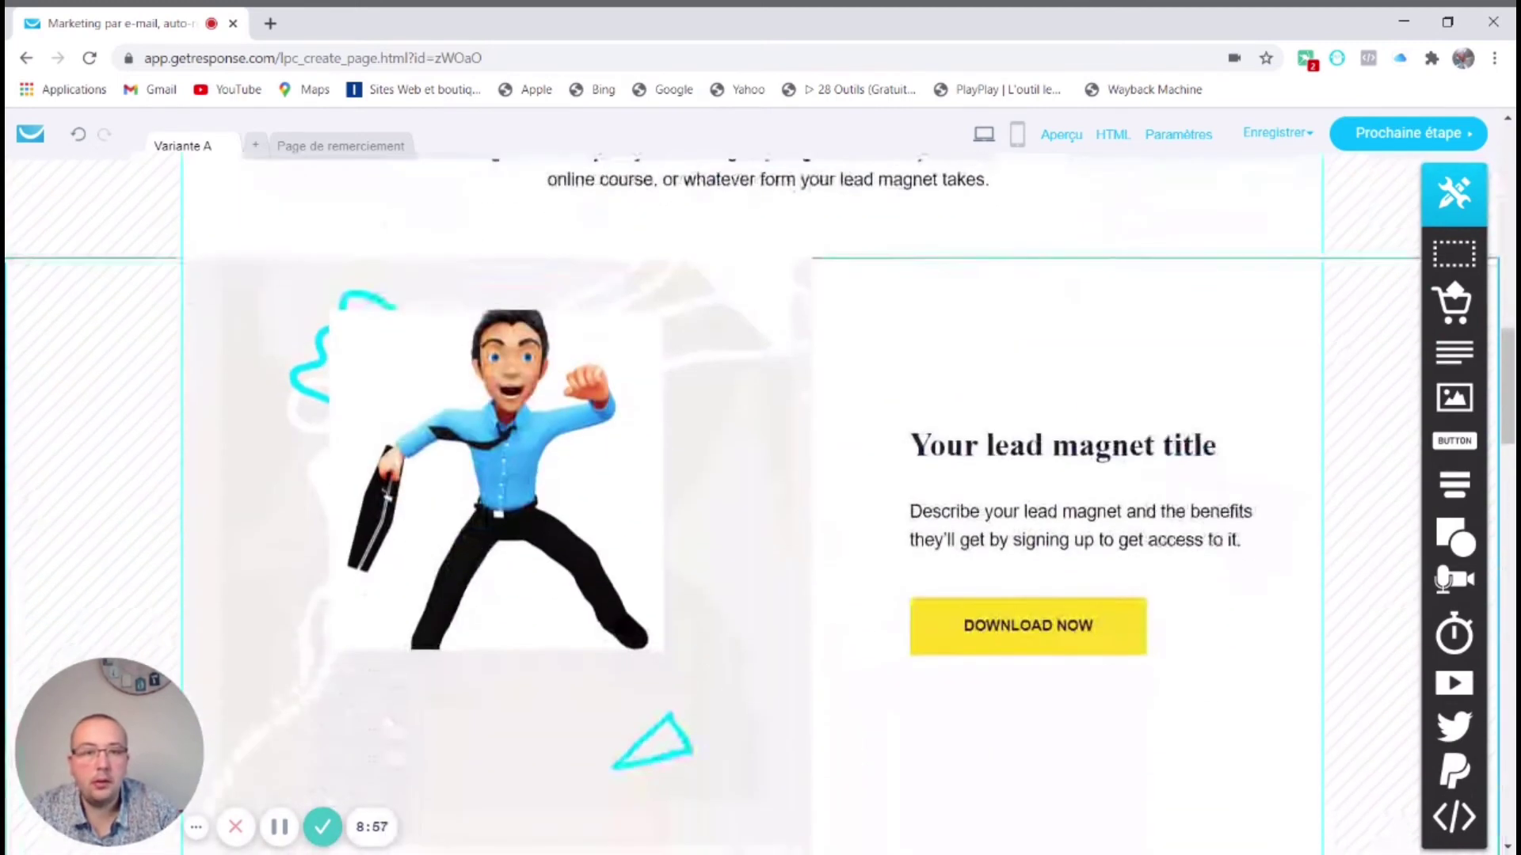
scroll(1008, 576, down, 8)
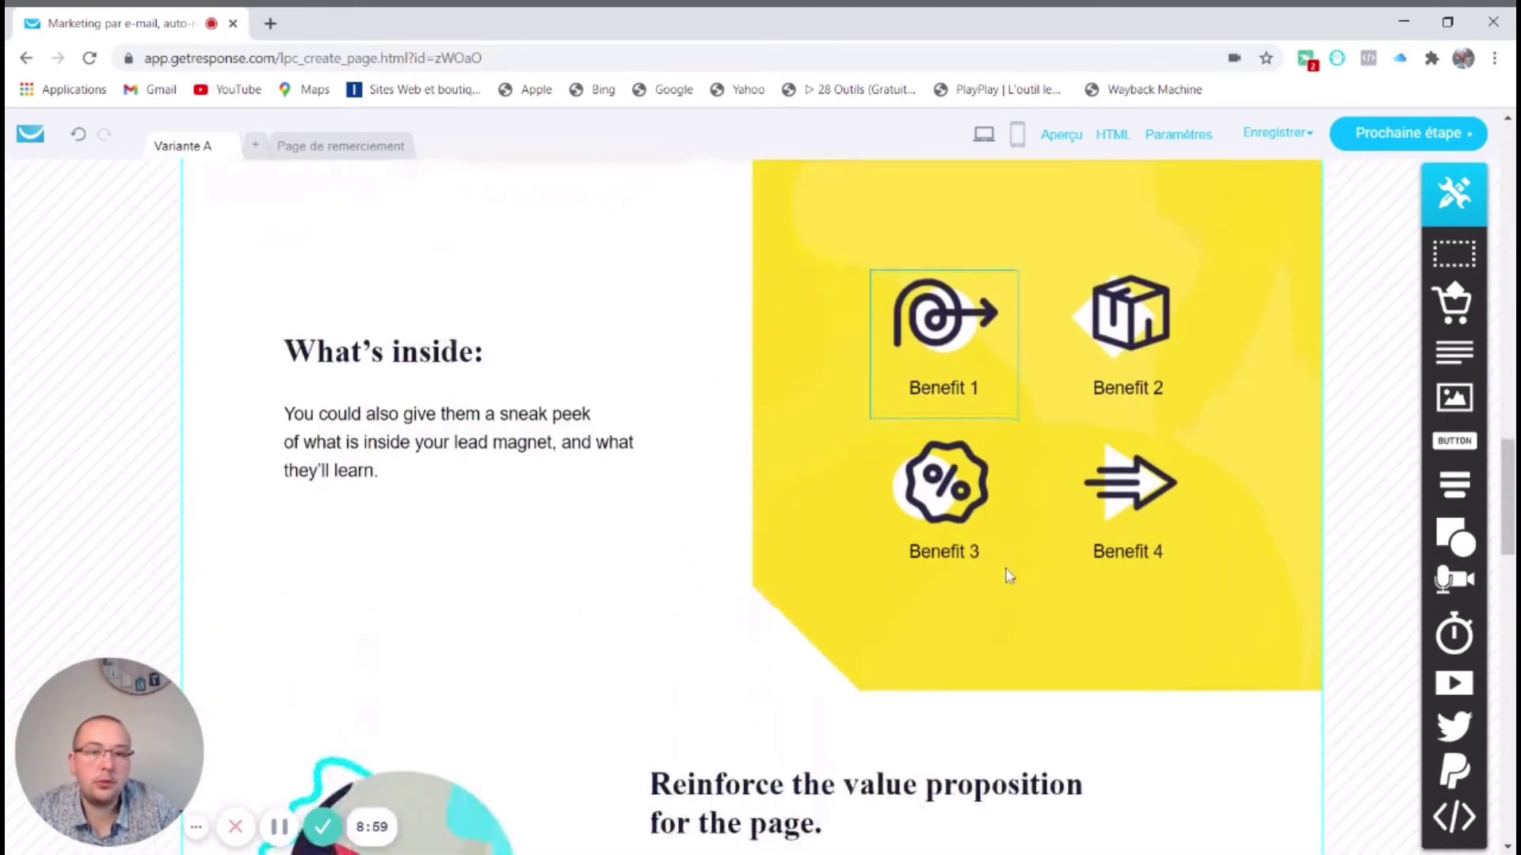
scroll(1008, 576, down, 10)
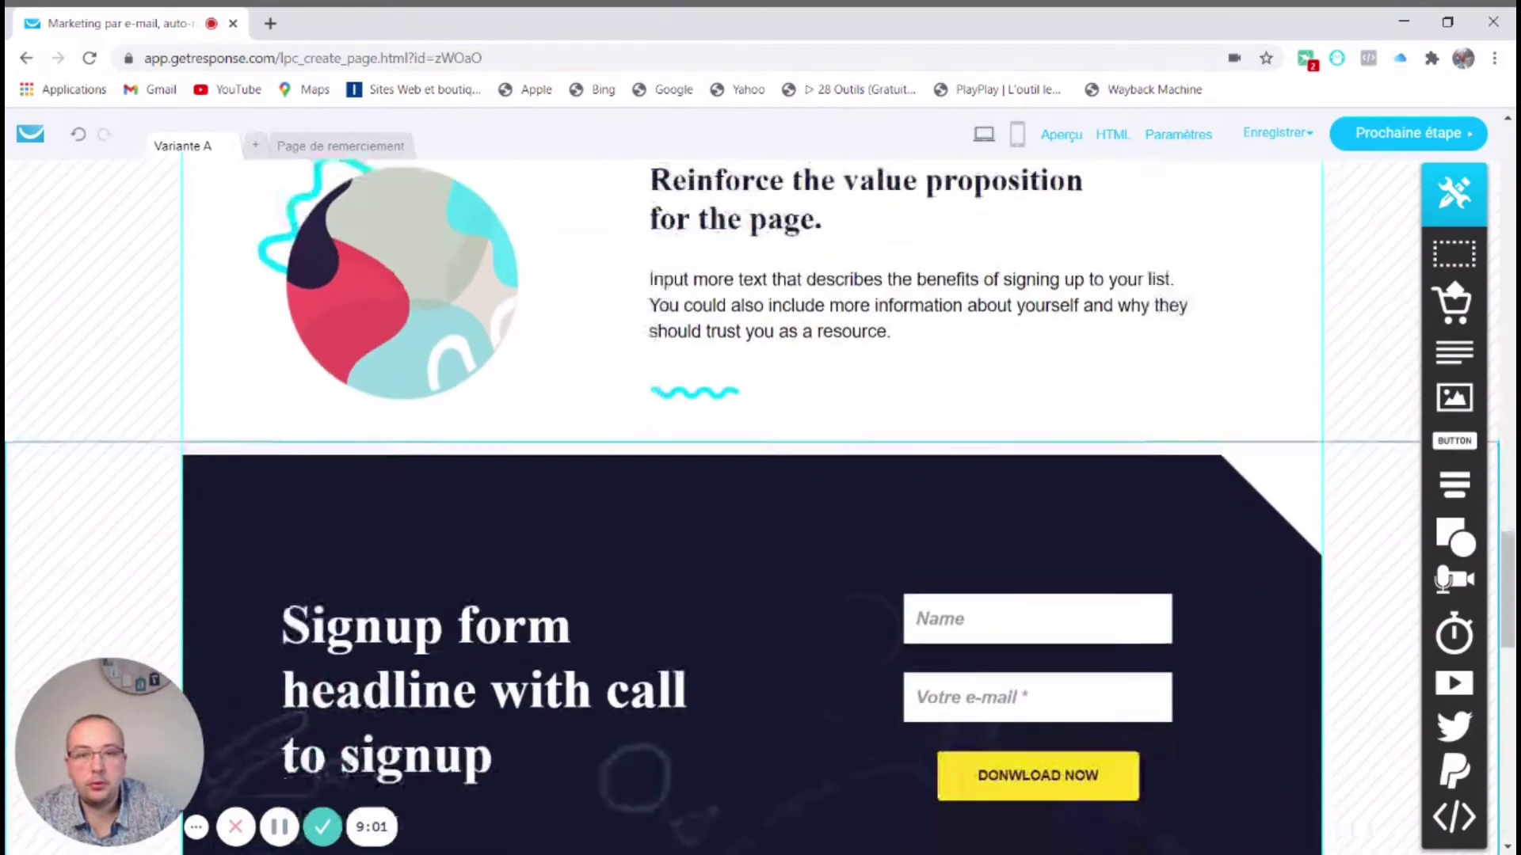
scroll(1009, 576, down, 5)
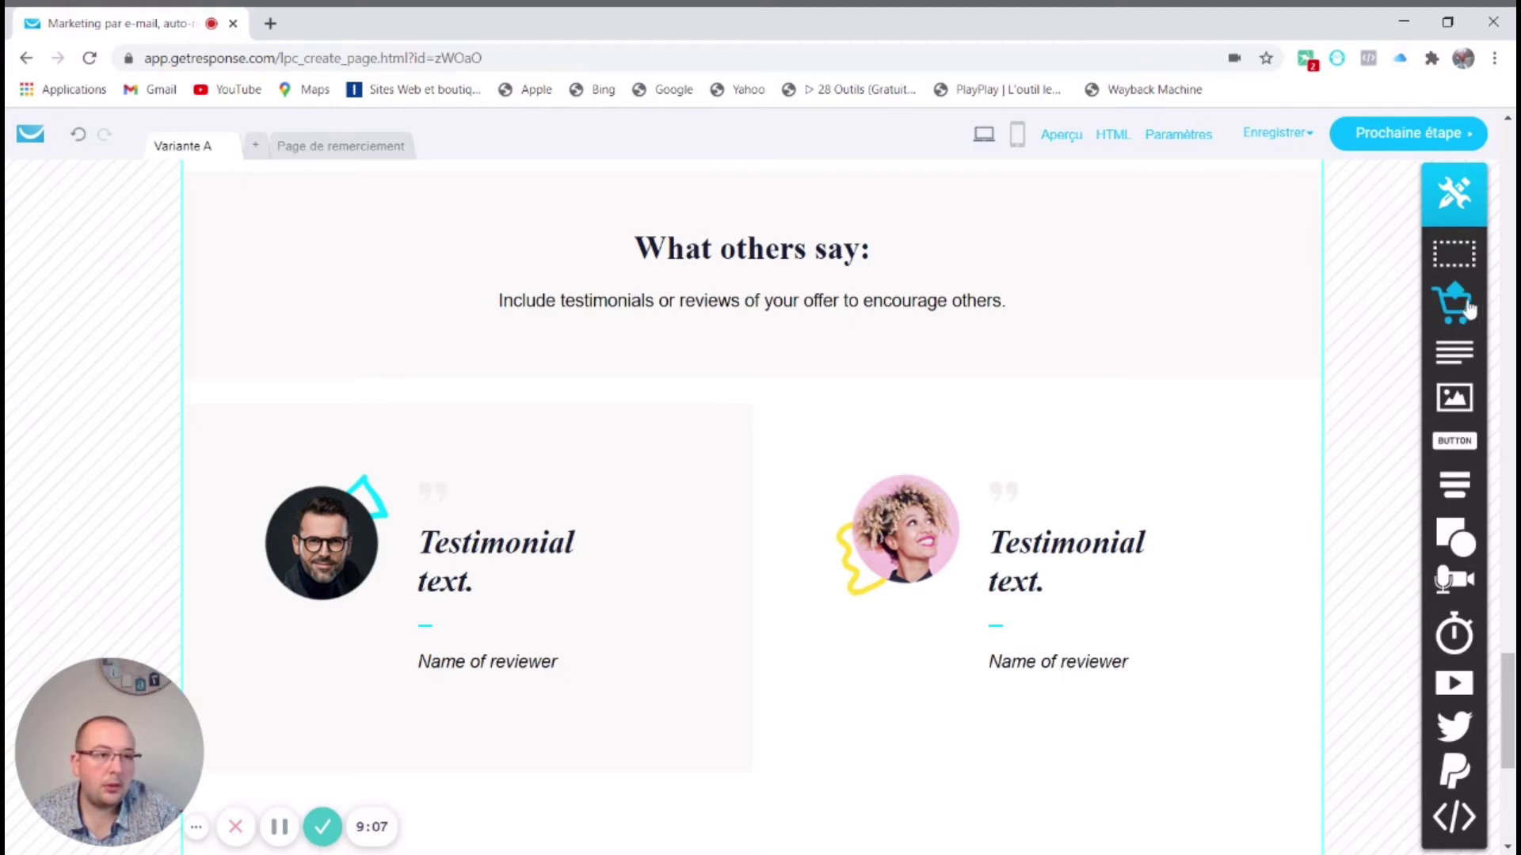
drag(1467, 309, 711, 398)
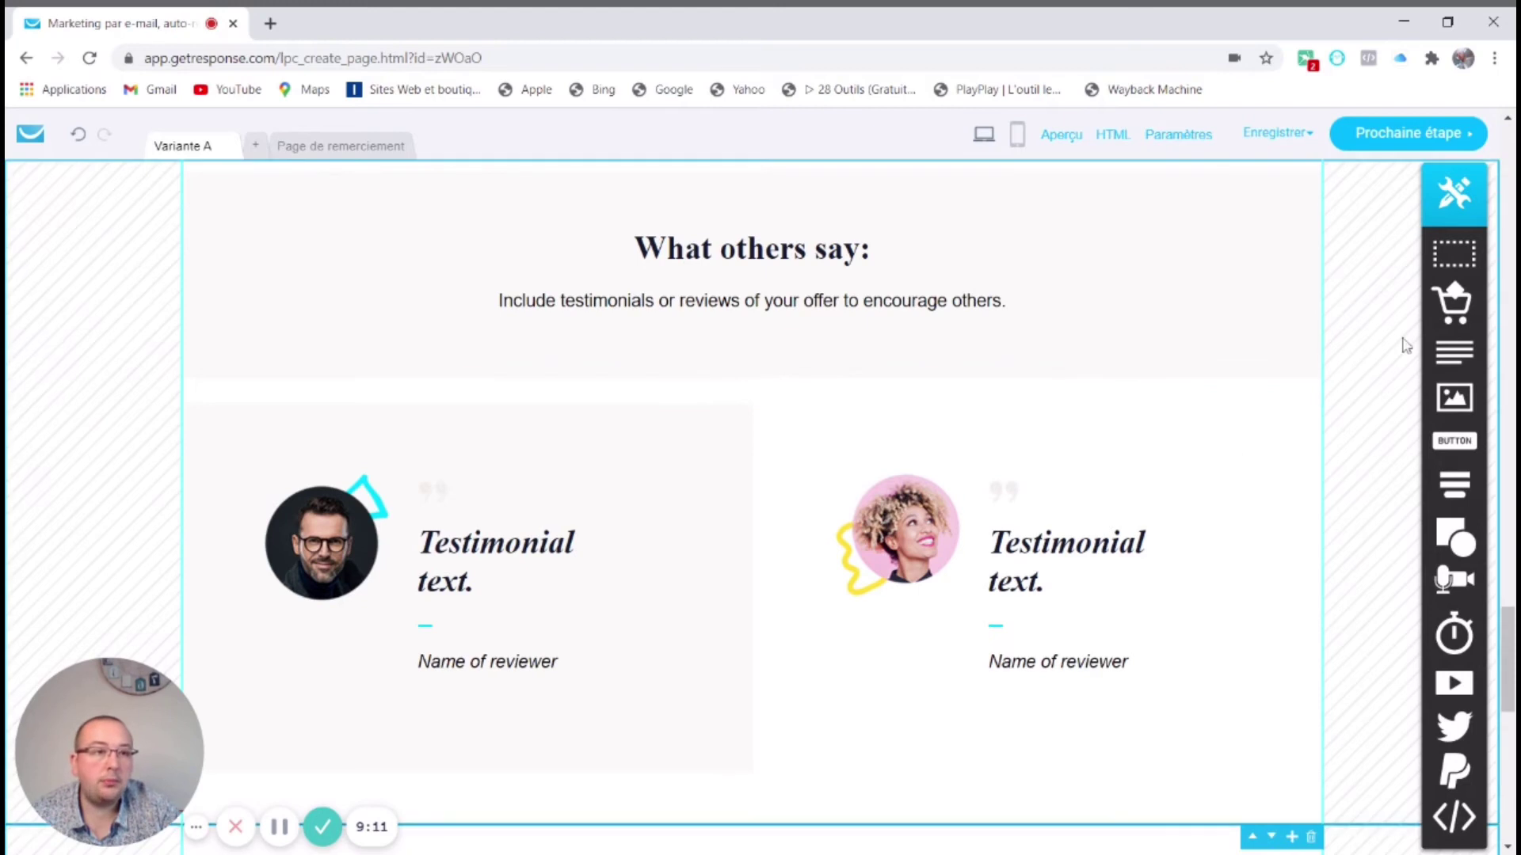
scroll(1226, 473, down, 5)
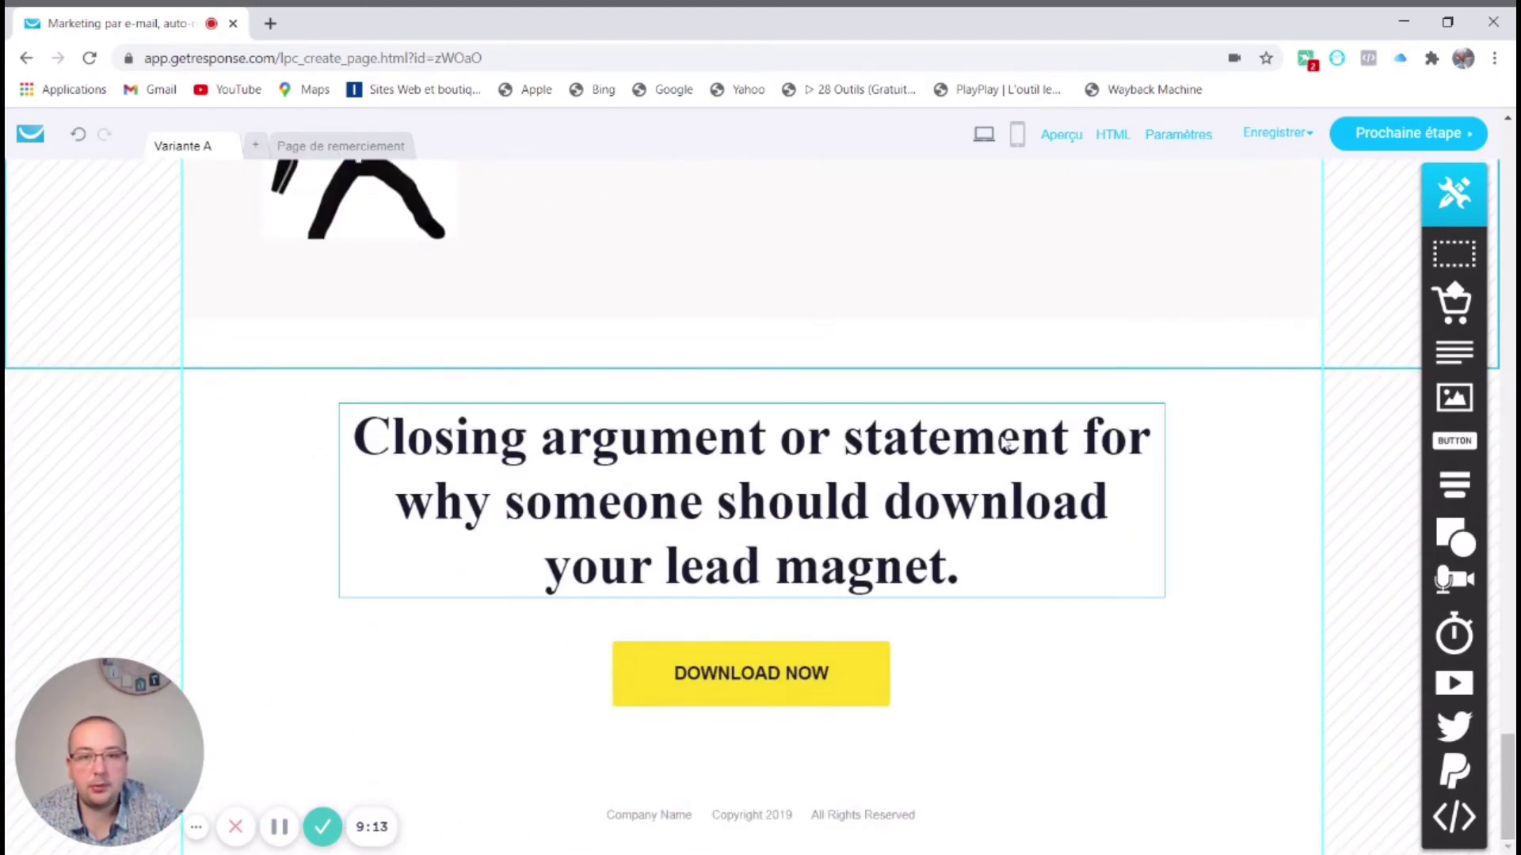
drag(1454, 396, 792, 308)
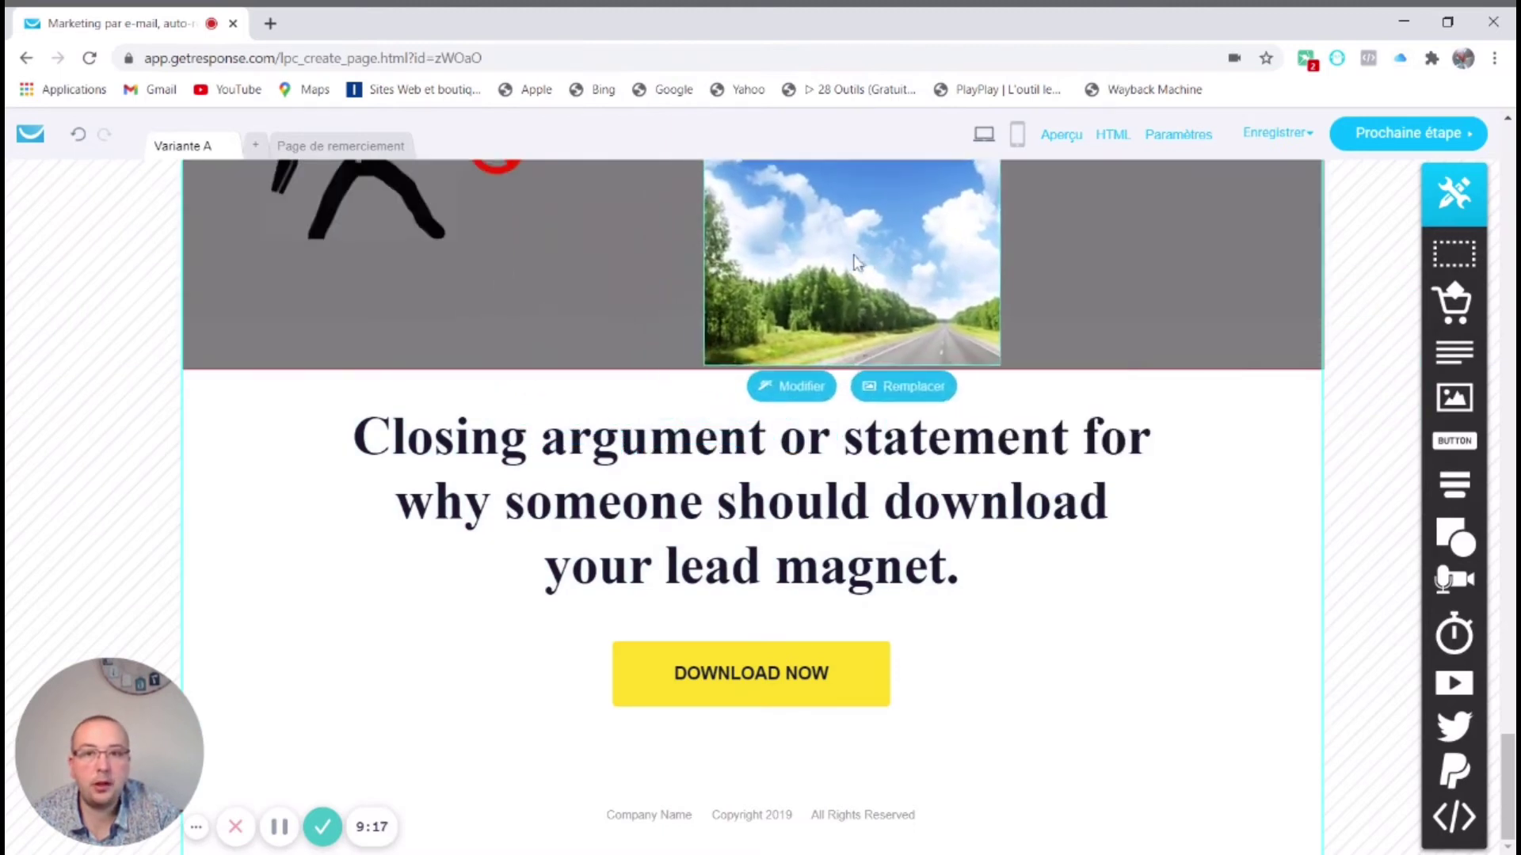
scroll(994, 335, up, 10)
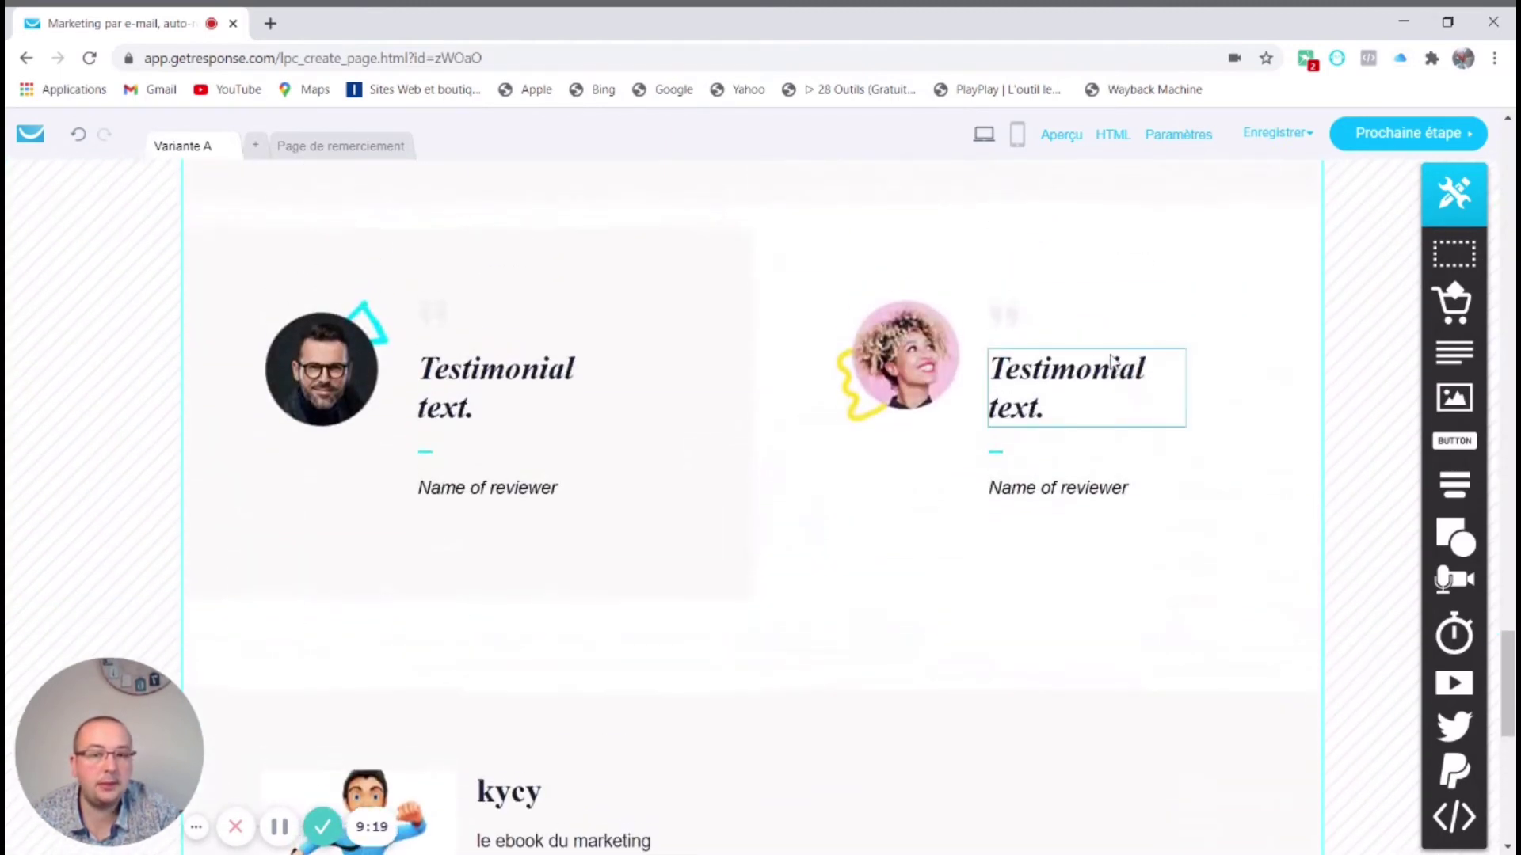
Add a standard countdown timer below the second testimonial, ending on 11 April 2021 at 12:00
scroll(1121, 365, down, 1)
mouse_move(1435, 538)
mouse_move(1462, 600)
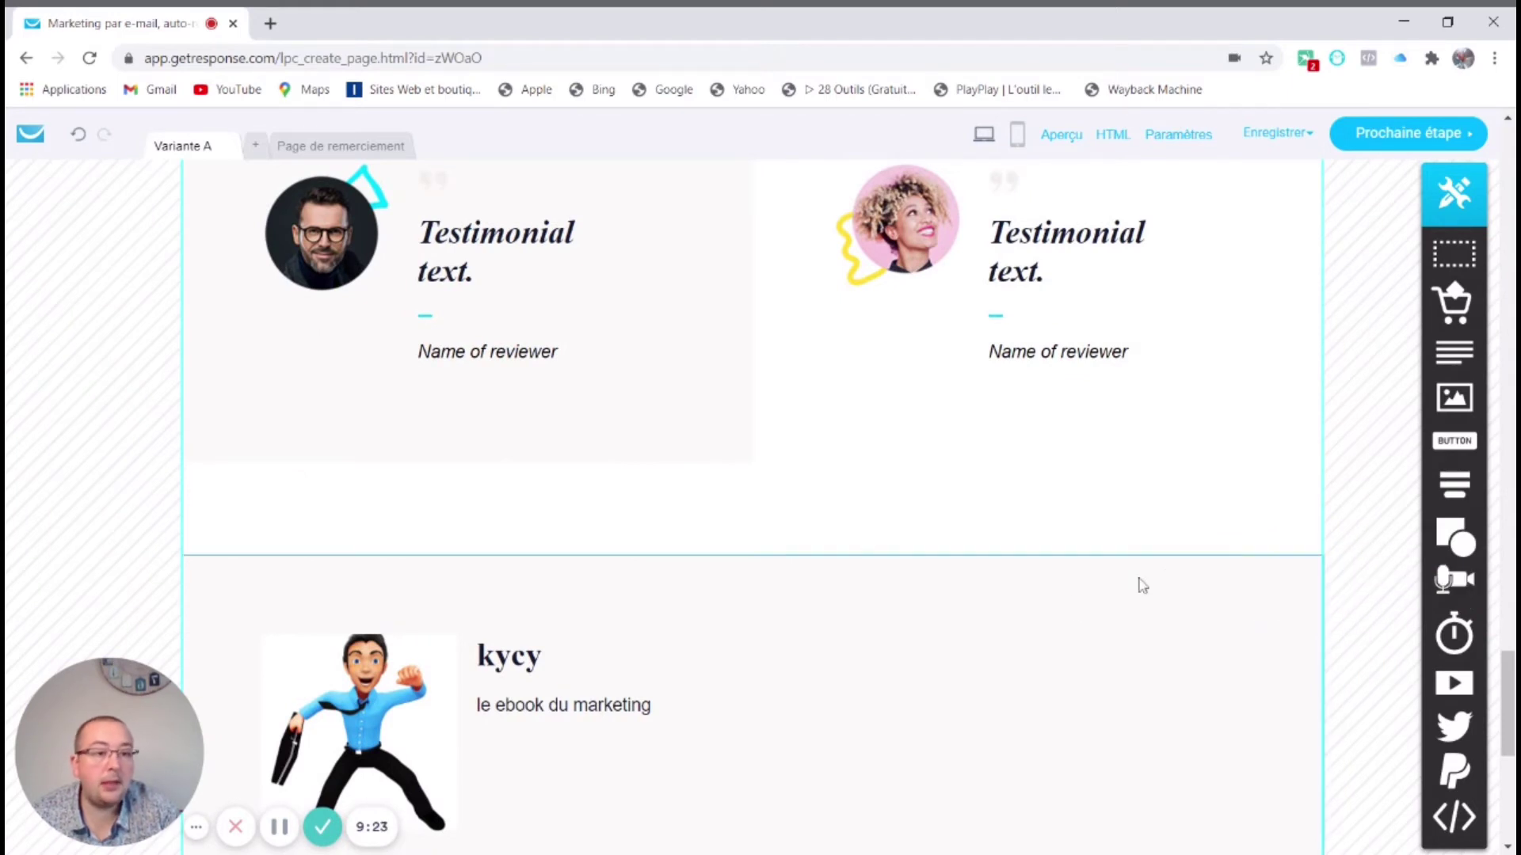
drag(1148, 529, 986, 503)
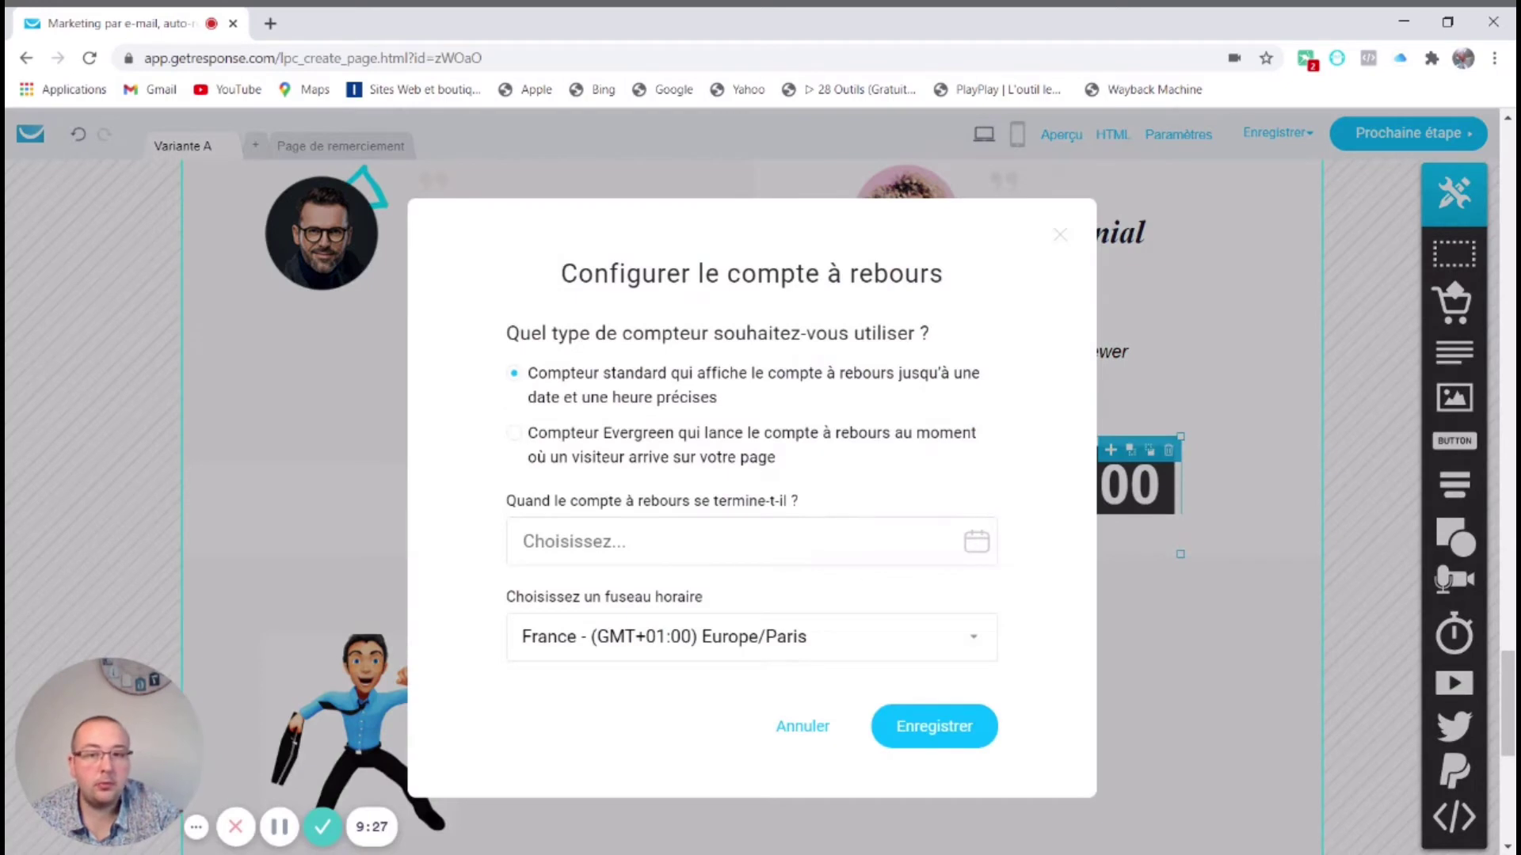
click(974, 560)
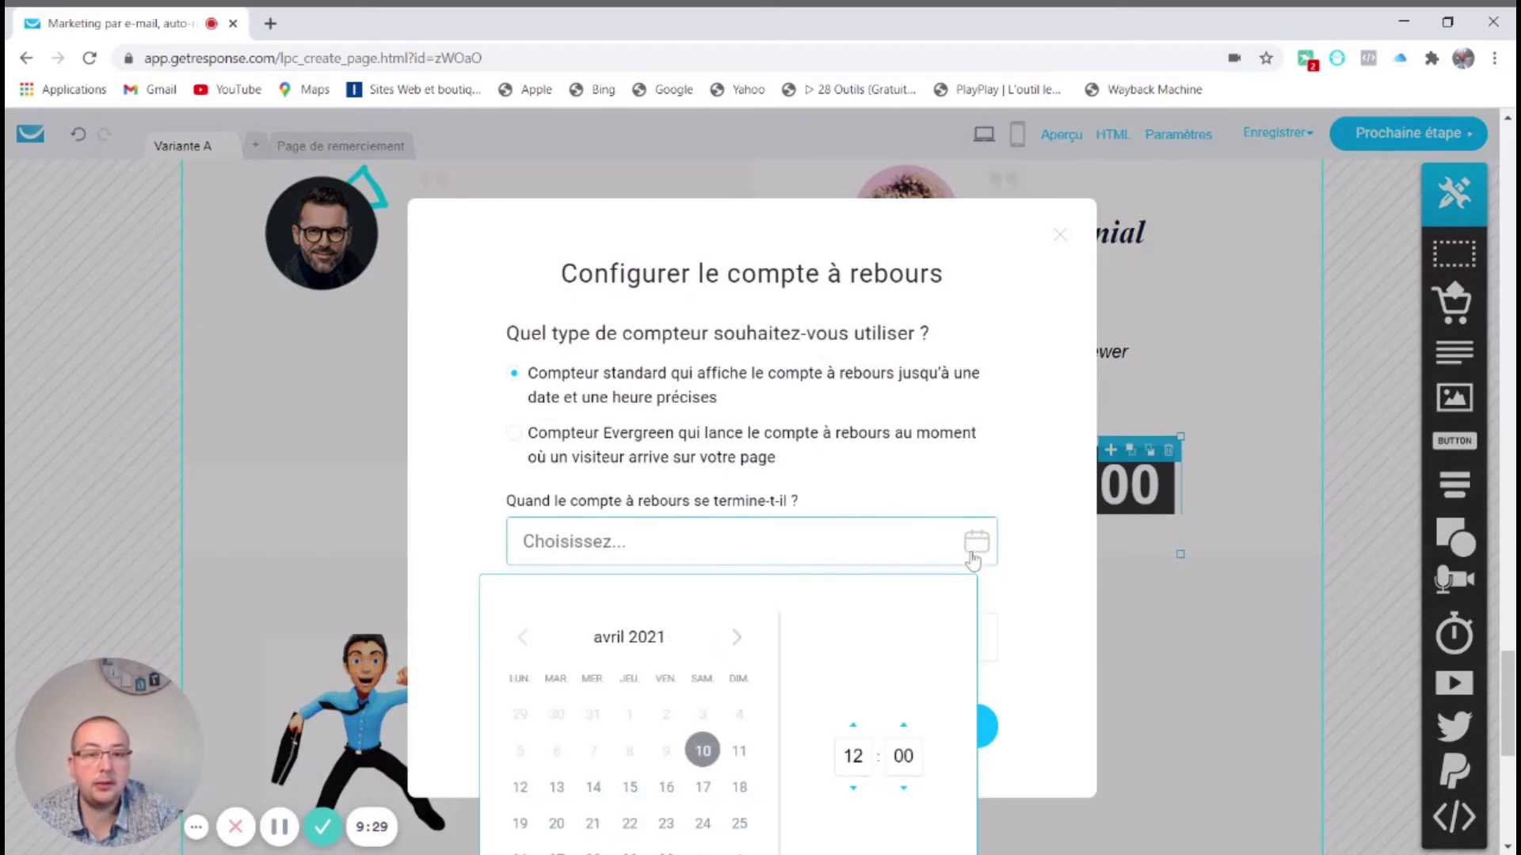
click(736, 750)
scroll(995, 617, down, 3)
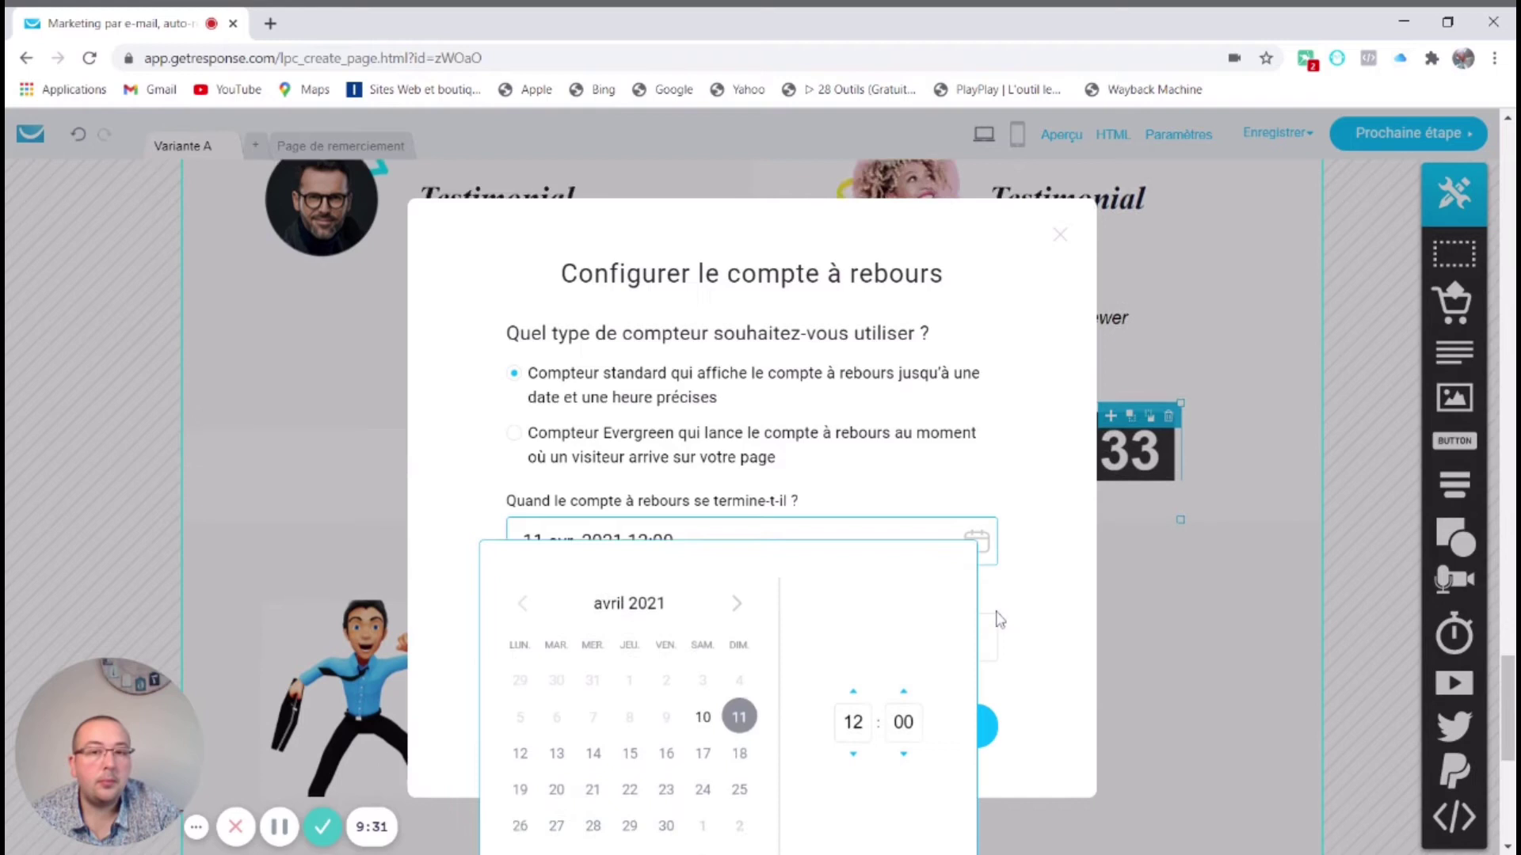
click(995, 617)
click(934, 727)
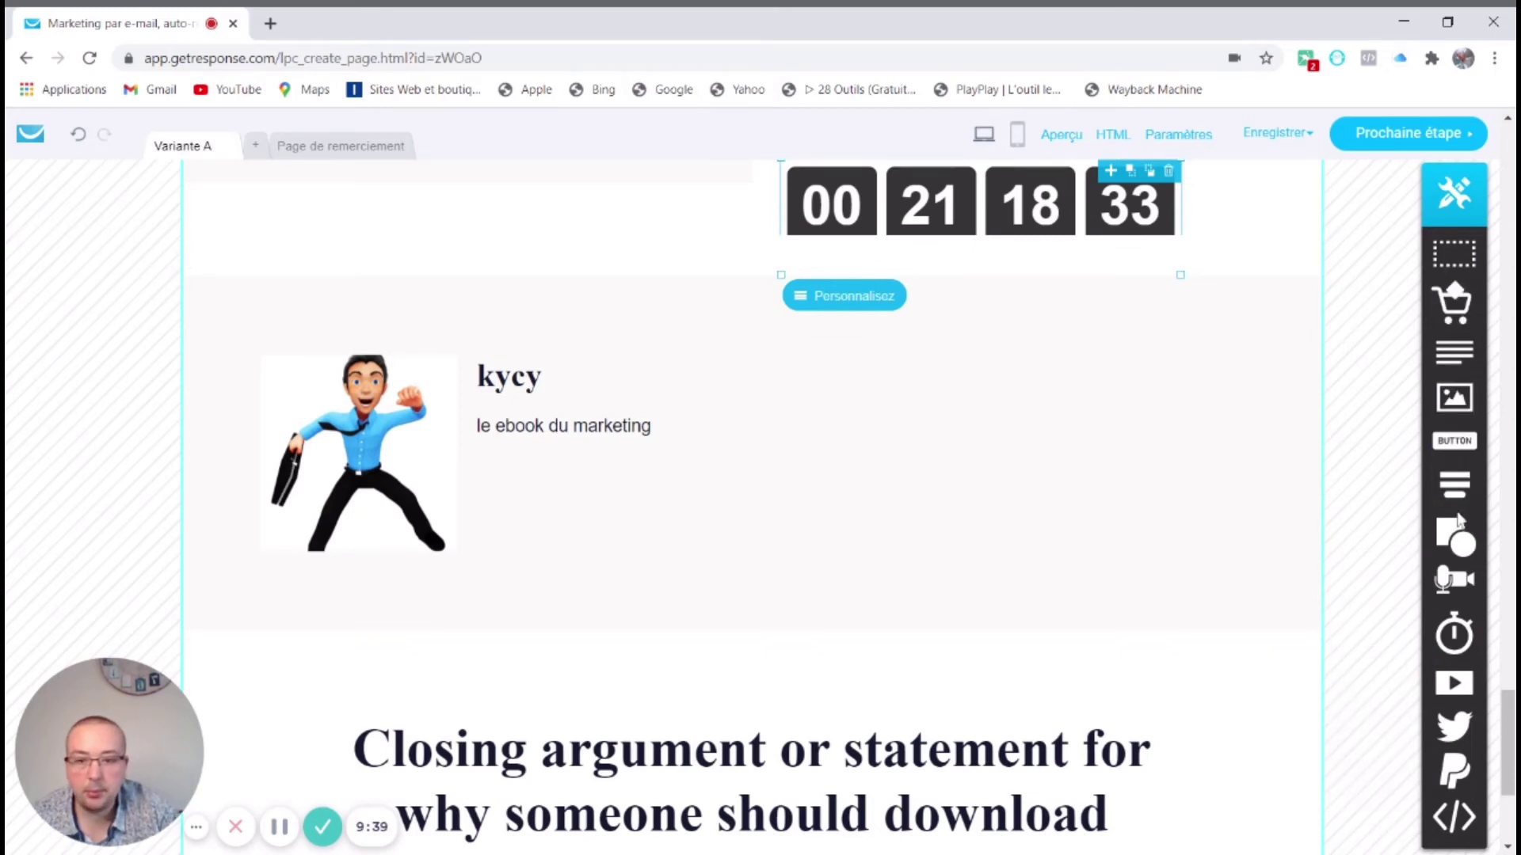
Create the mobile version of the signup page and look through its layout from header to footer
scroll(1270, 525, up, 8)
scroll(1270, 526, up, 15)
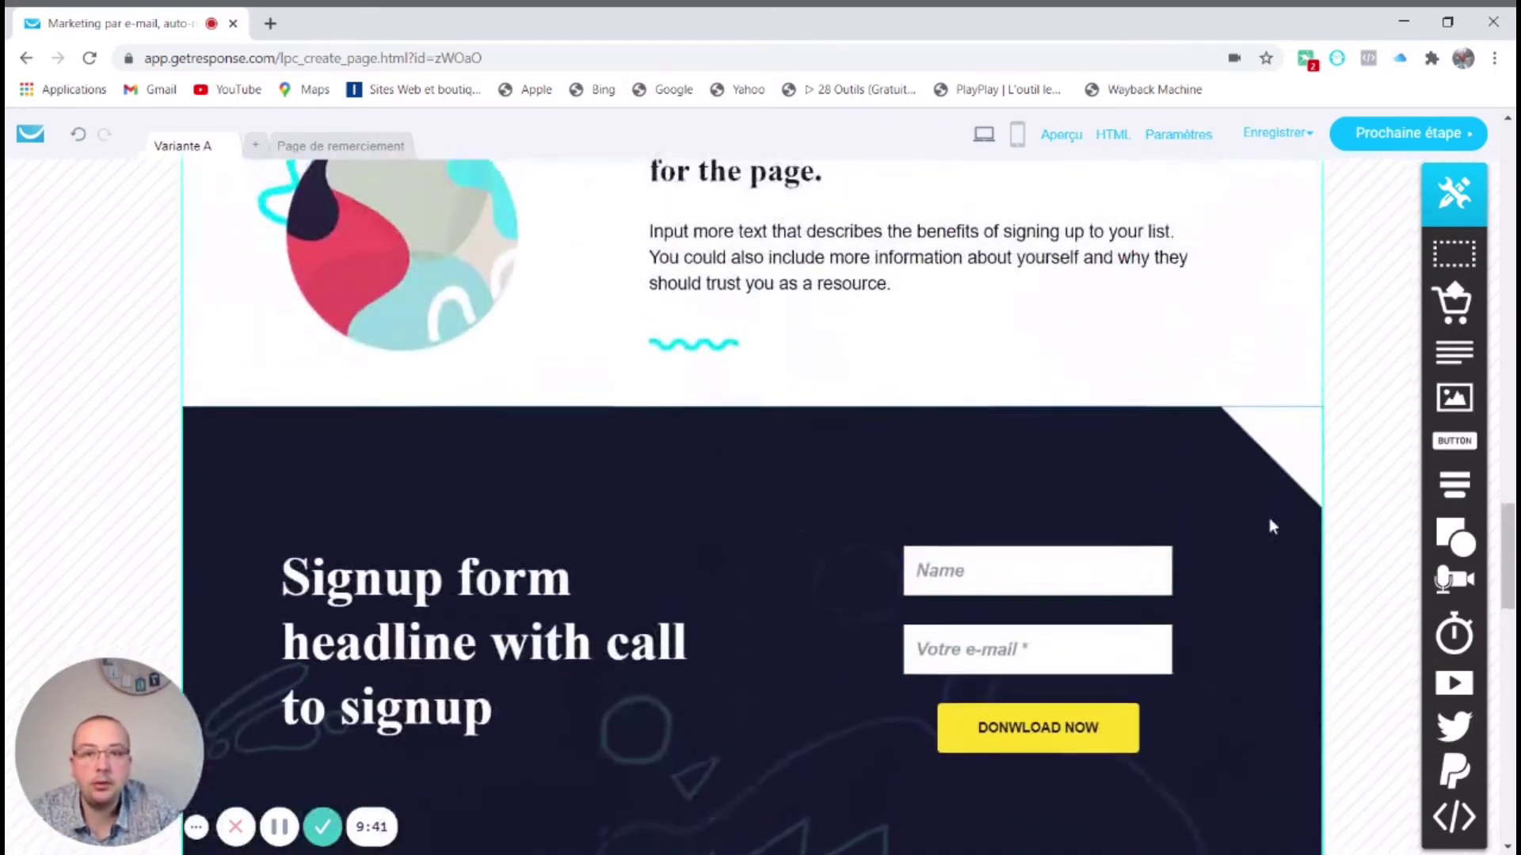
scroll(1268, 525, up, 10)
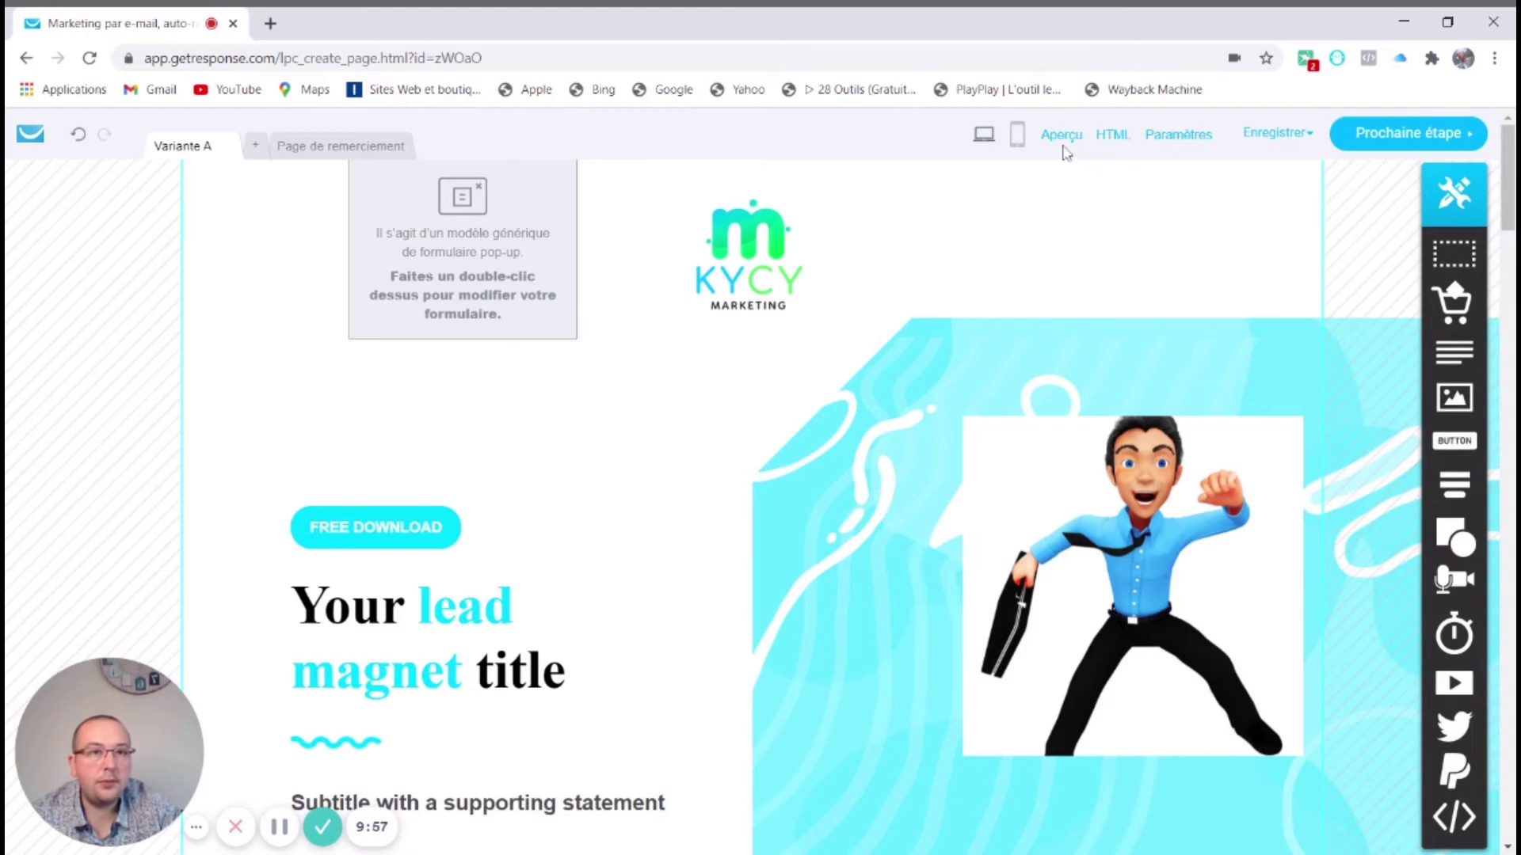
click(1023, 141)
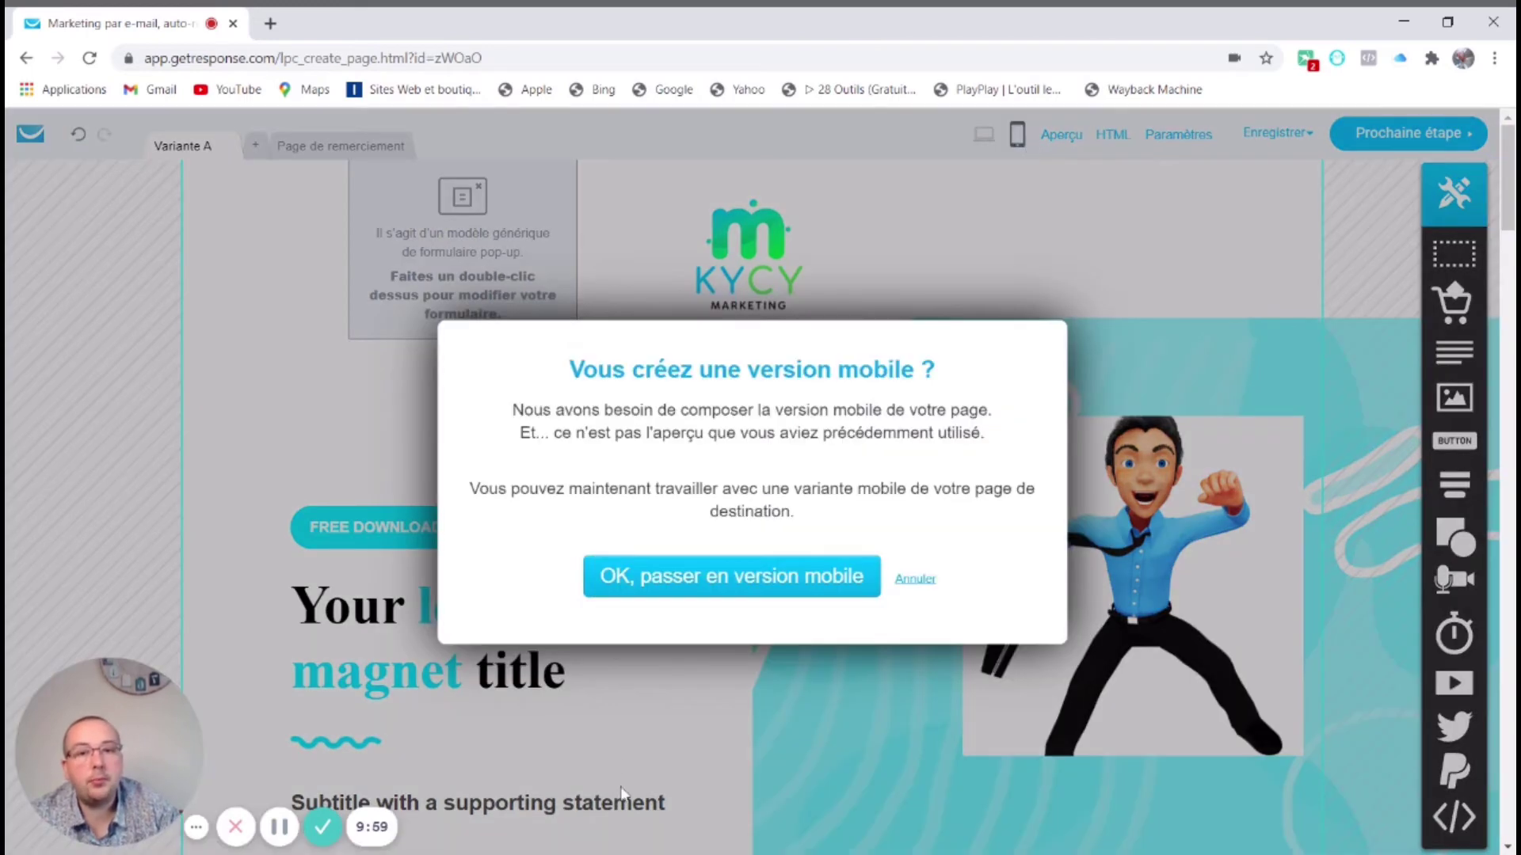
click(765, 585)
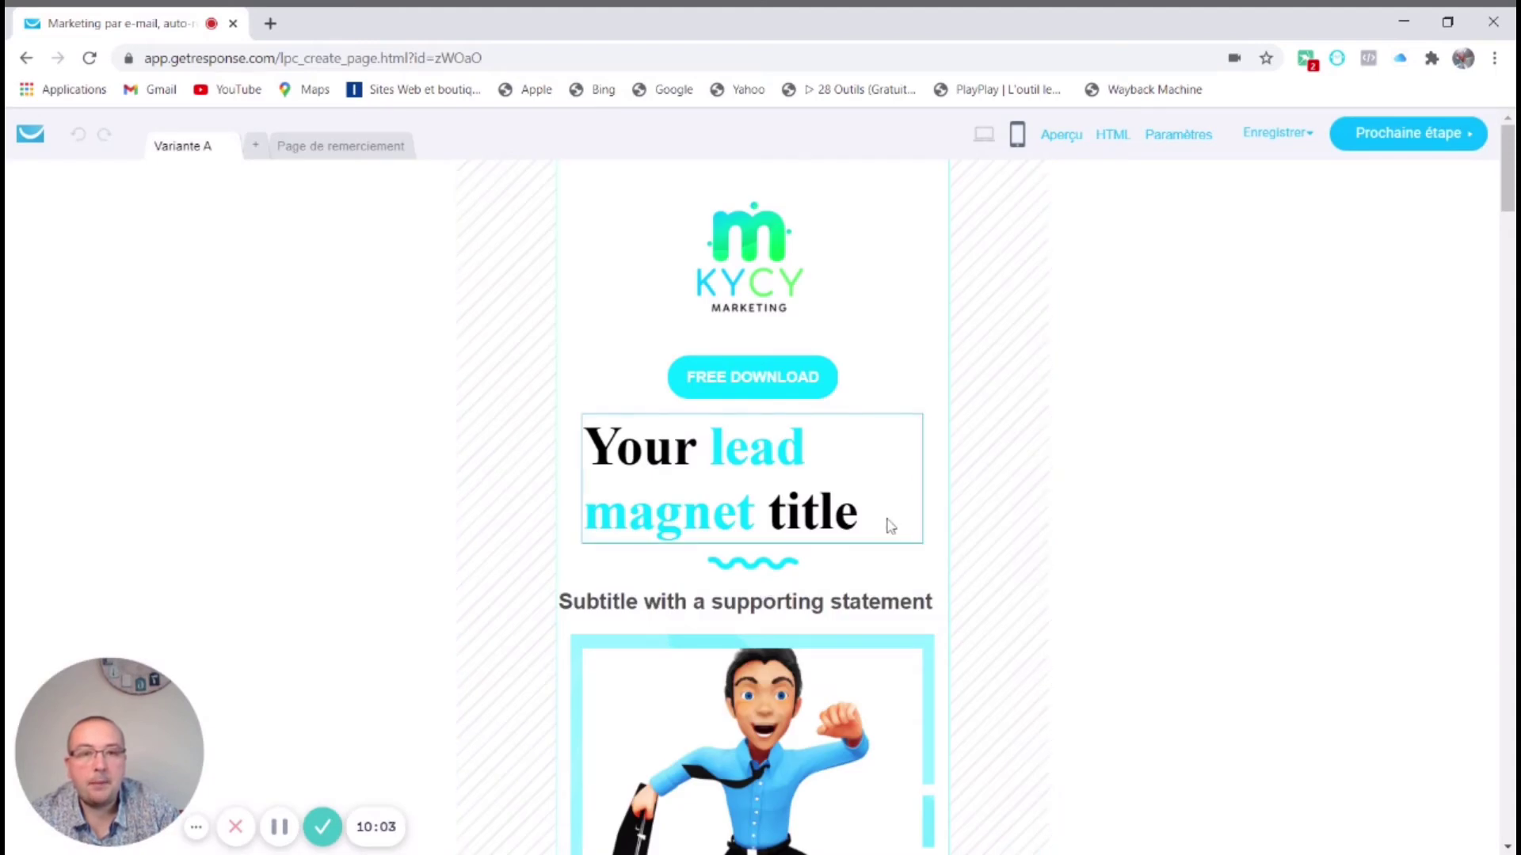
click(912, 524)
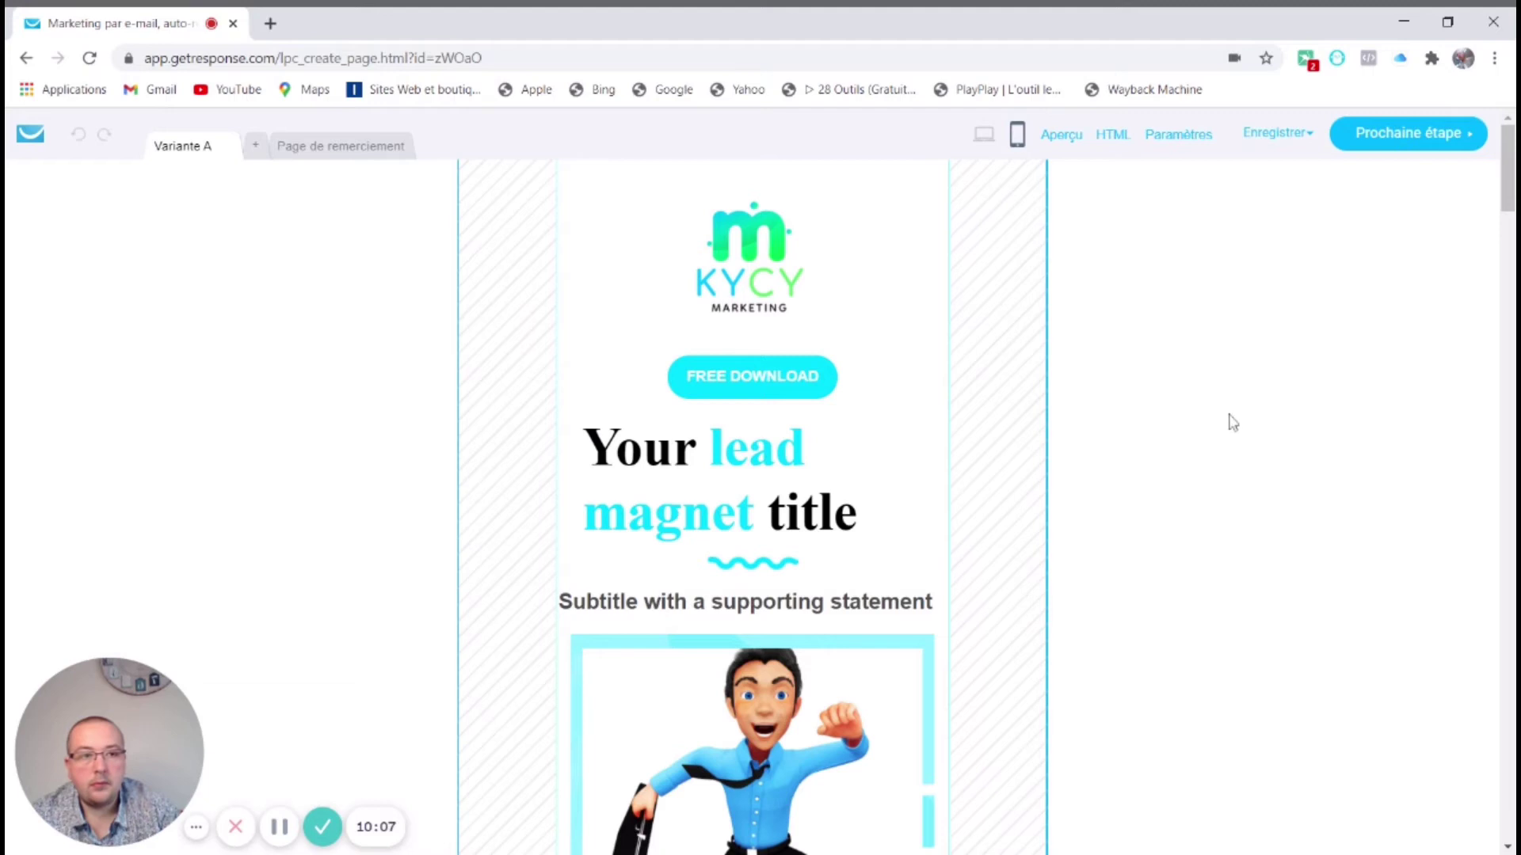
drag(1507, 210, 1456, 828)
scroll(1456, 828, up, 20)
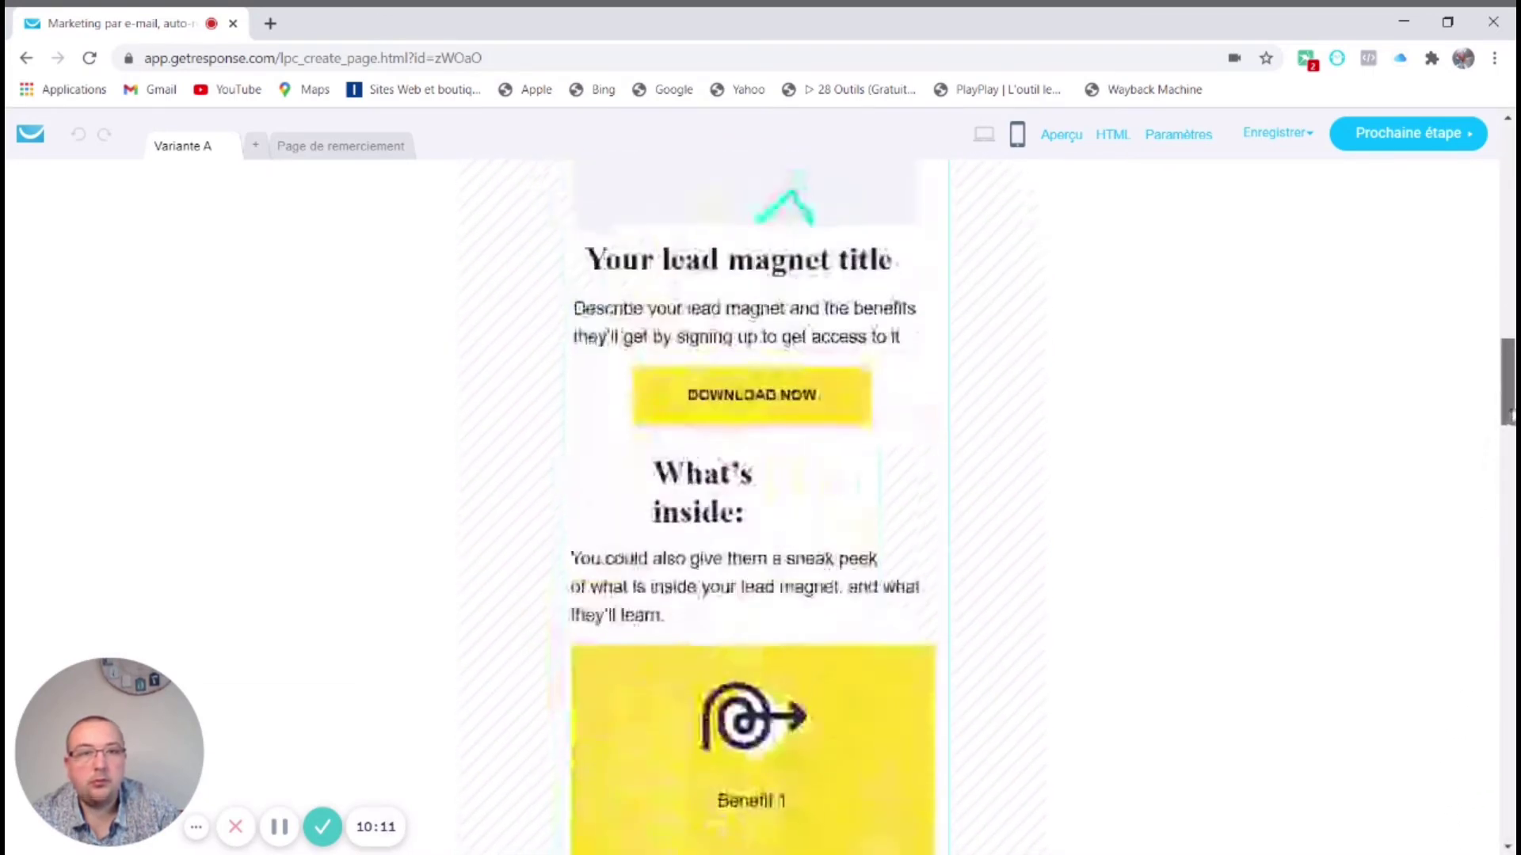
Proceed to the signup page's settings and review its SEO options and the available GetResponse subdomains
click(1456, 136)
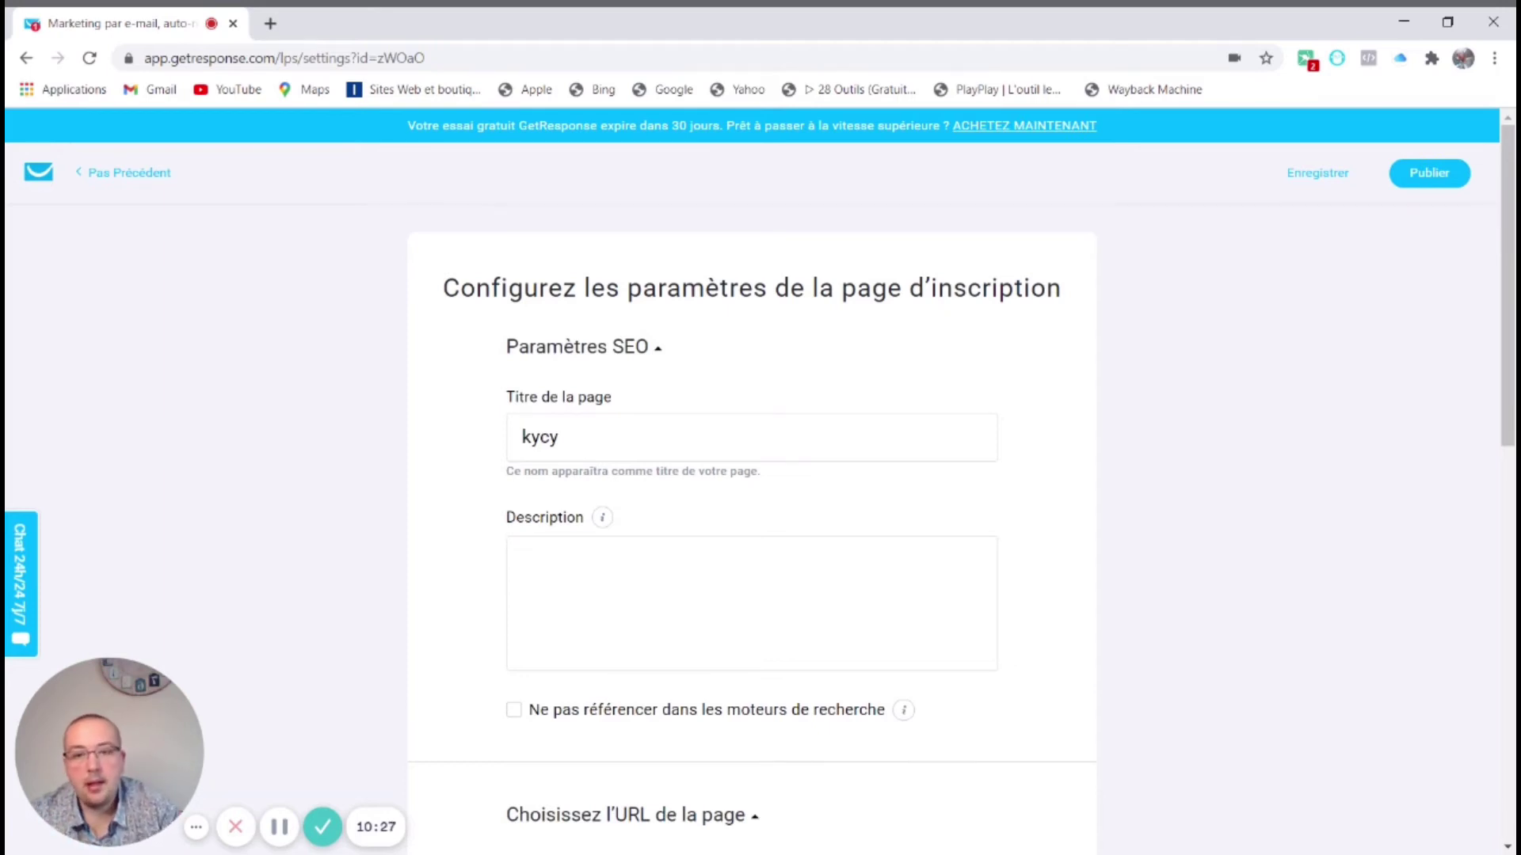
drag(1507, 286, 1508, 436)
drag(1507, 356, 1511, 455)
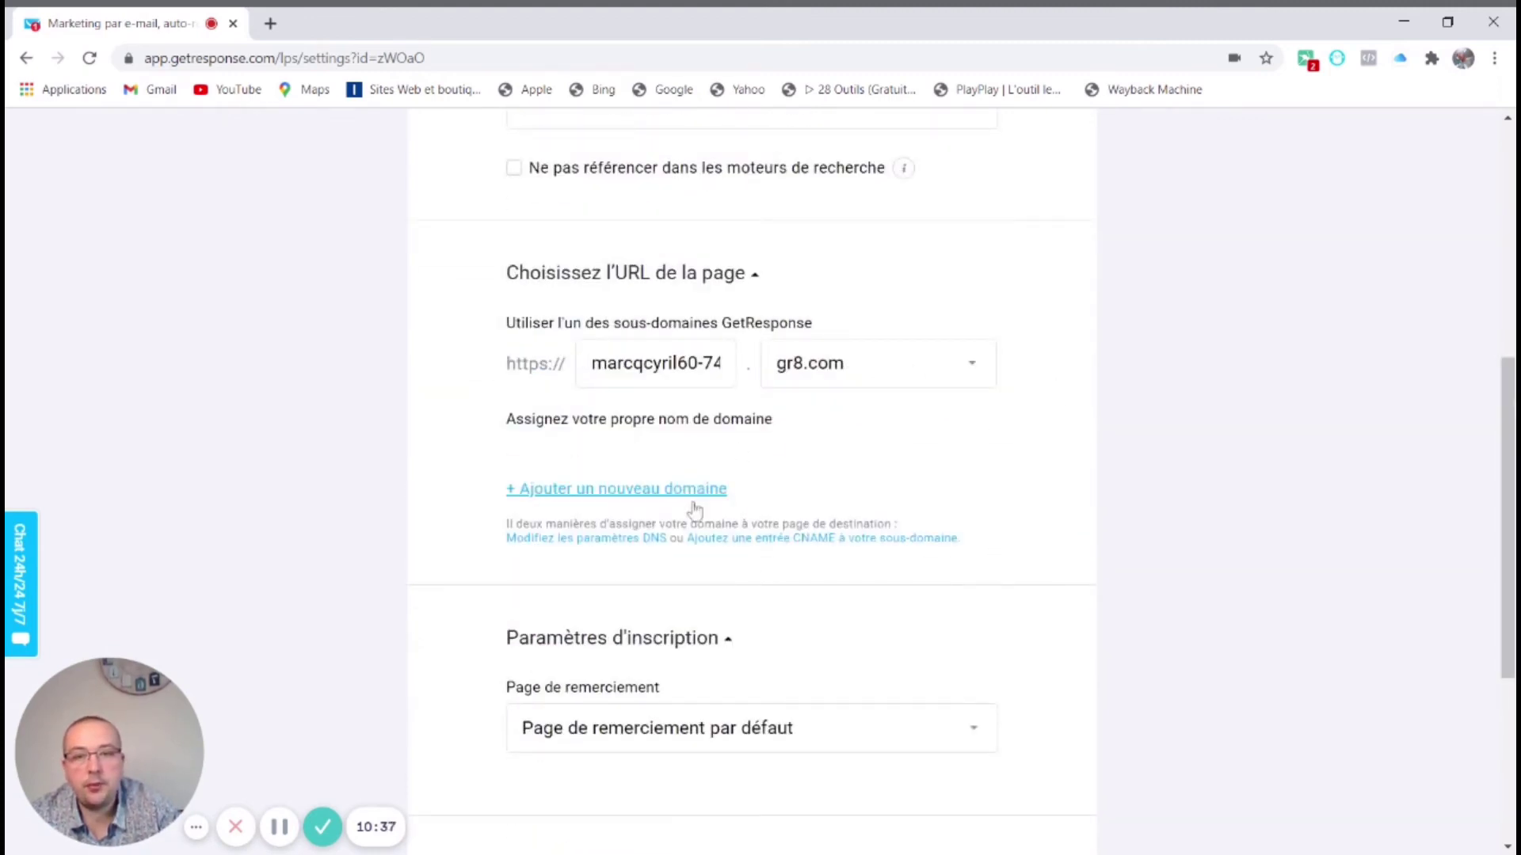
click(932, 378)
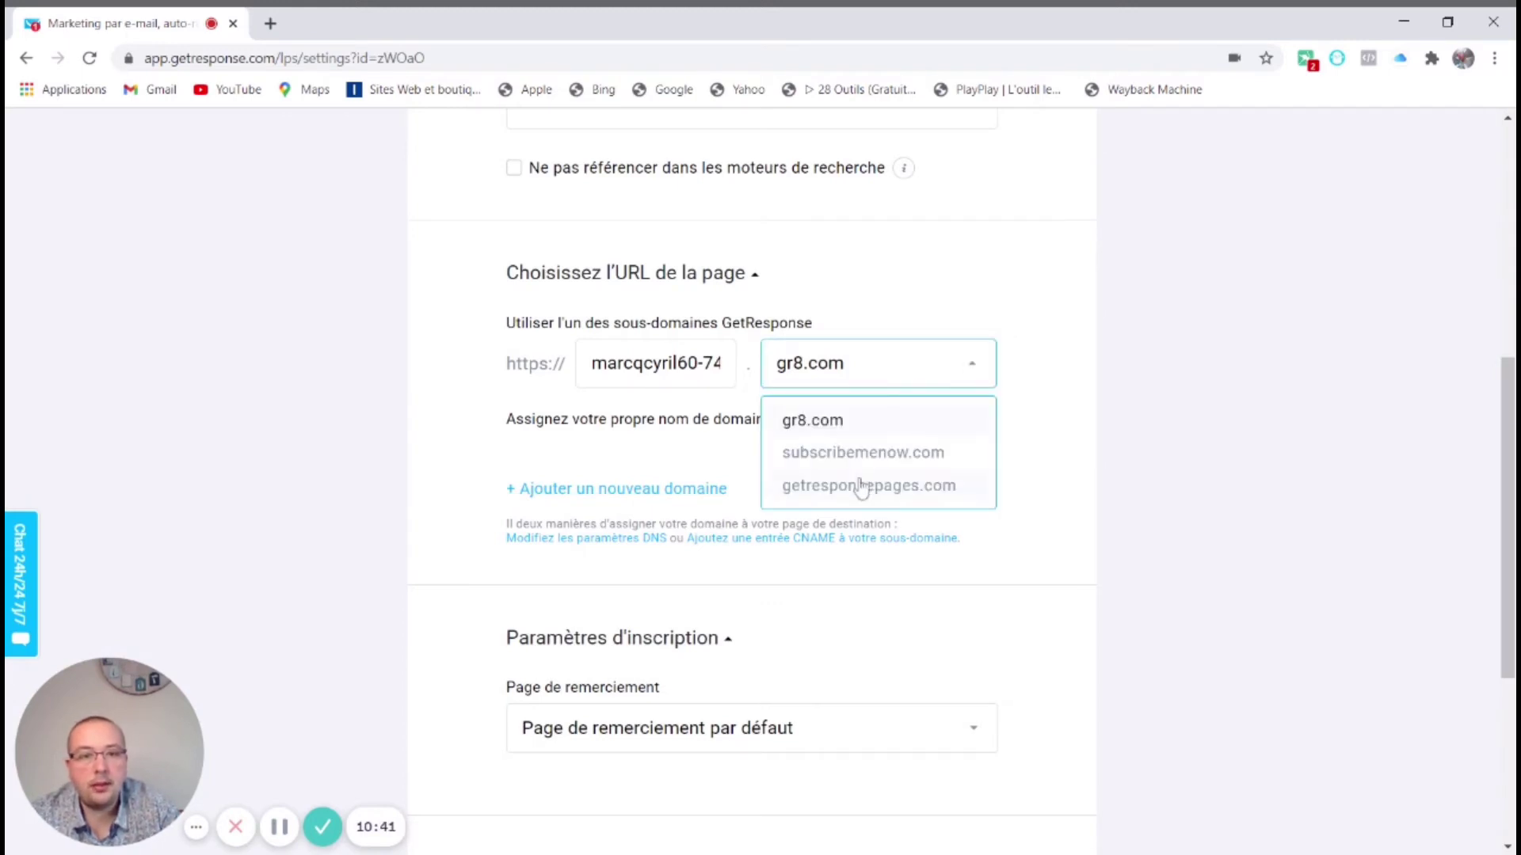
click(1257, 444)
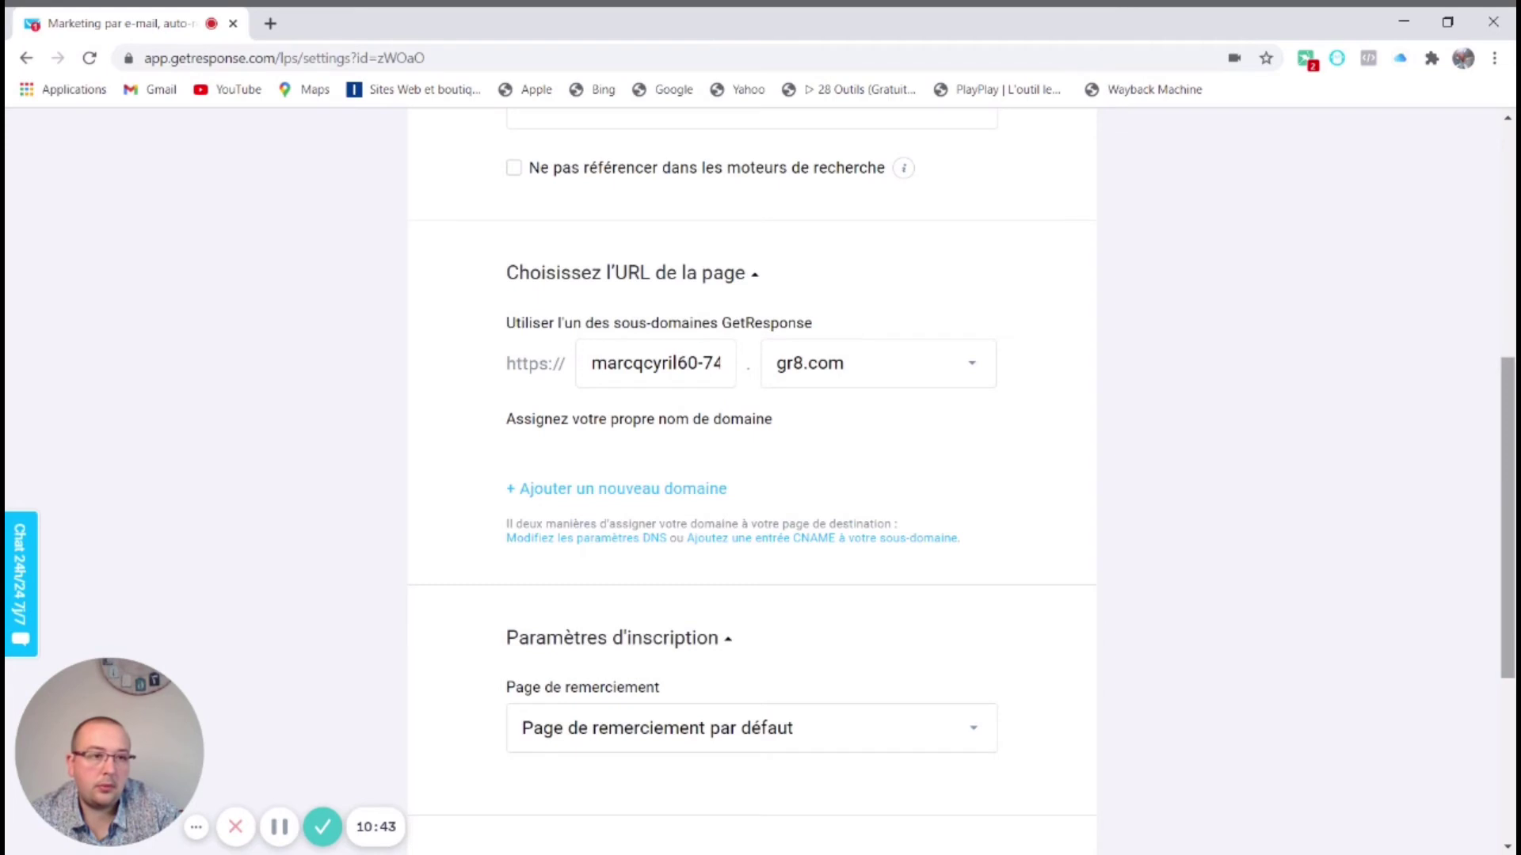
scroll(1250, 441, down, 5)
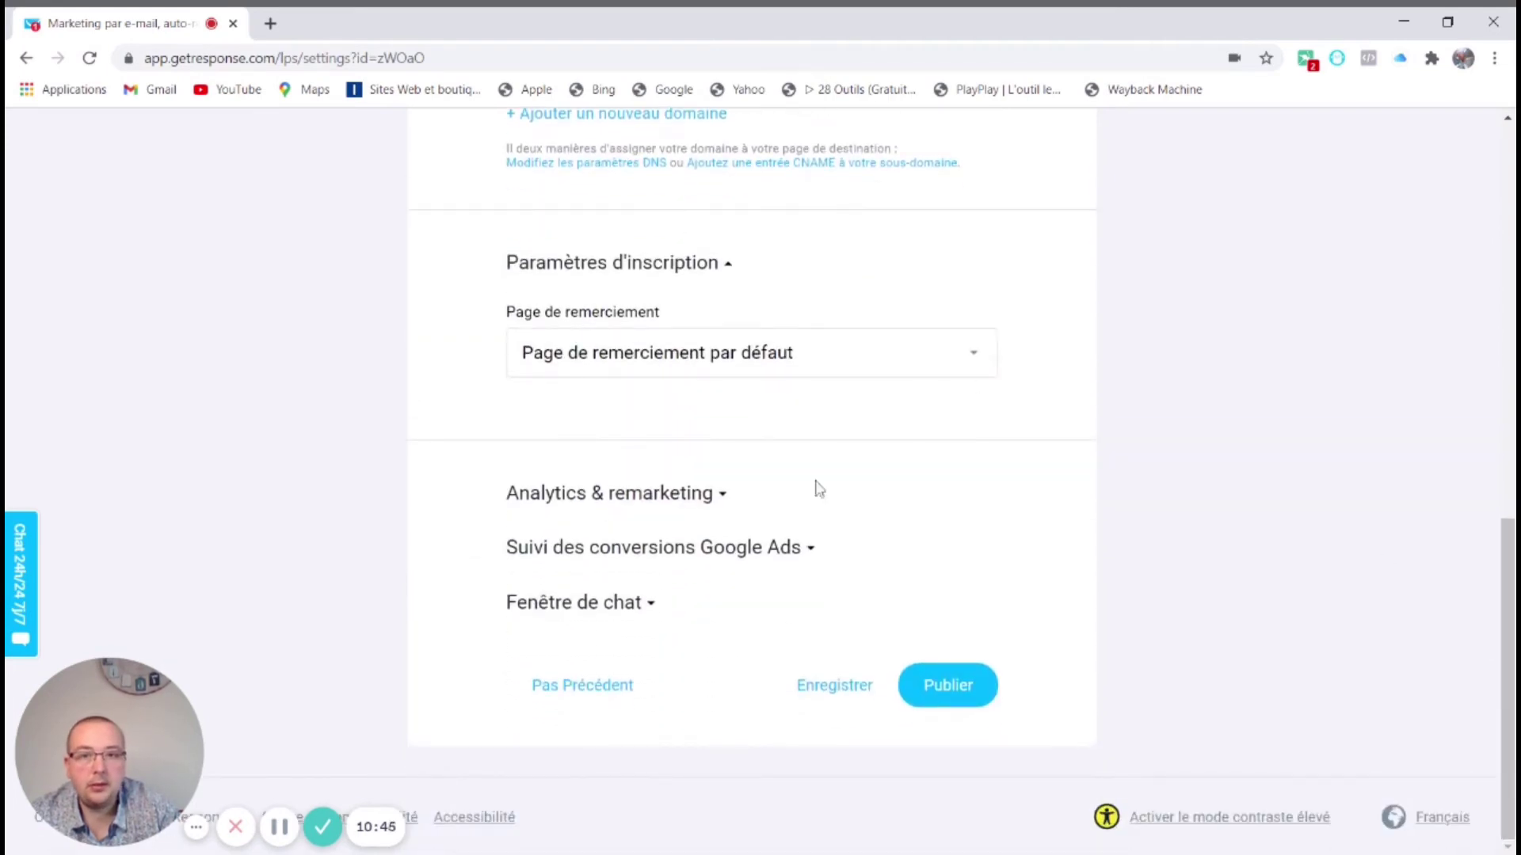
Set the thank-you page to Page de remerciement personnalisée and start editing its custom URL
click(871, 375)
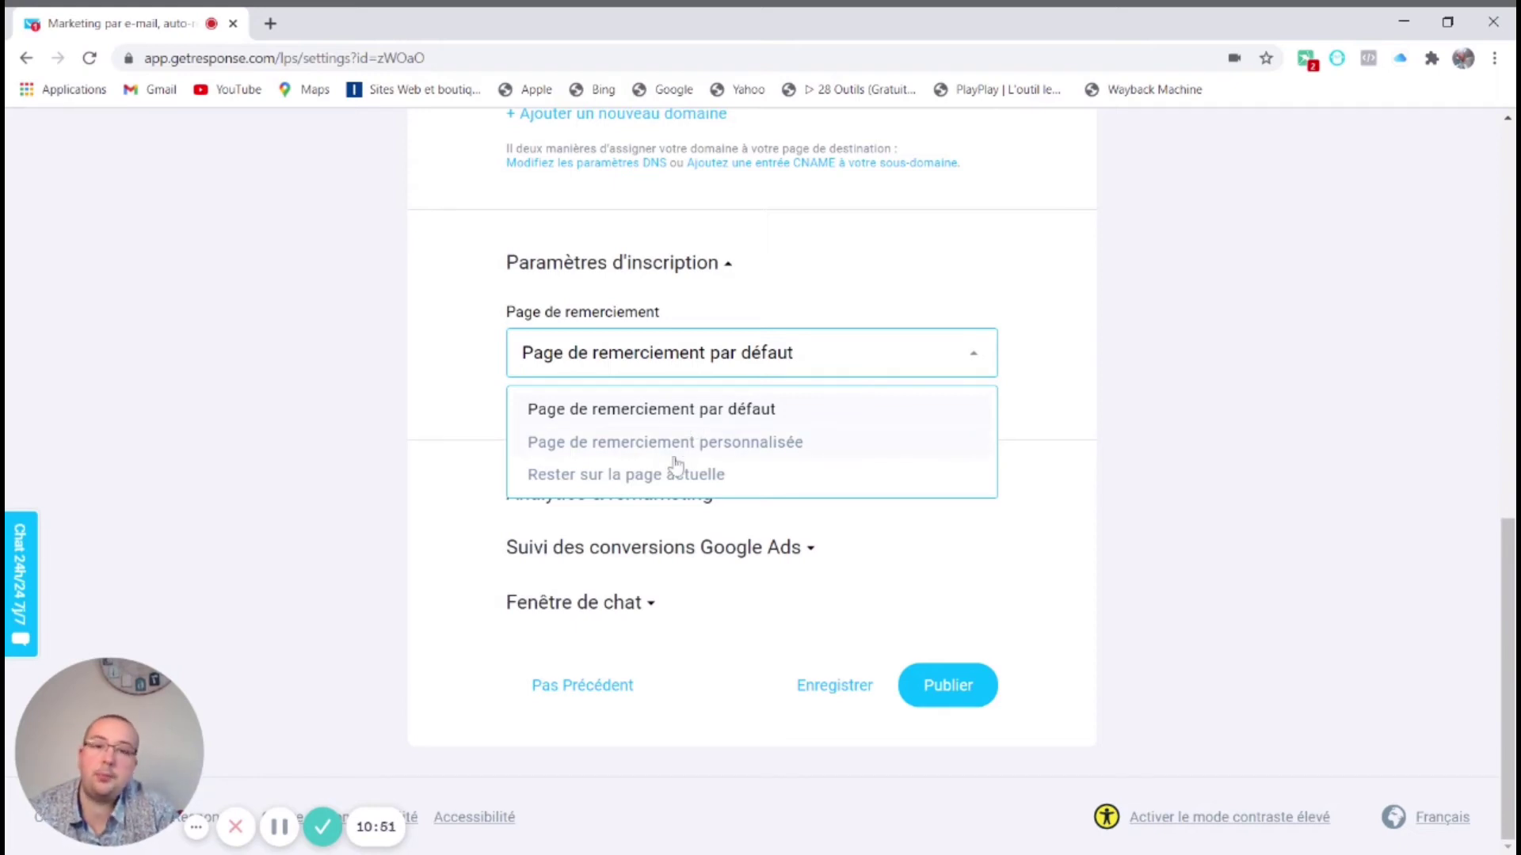
click(1224, 445)
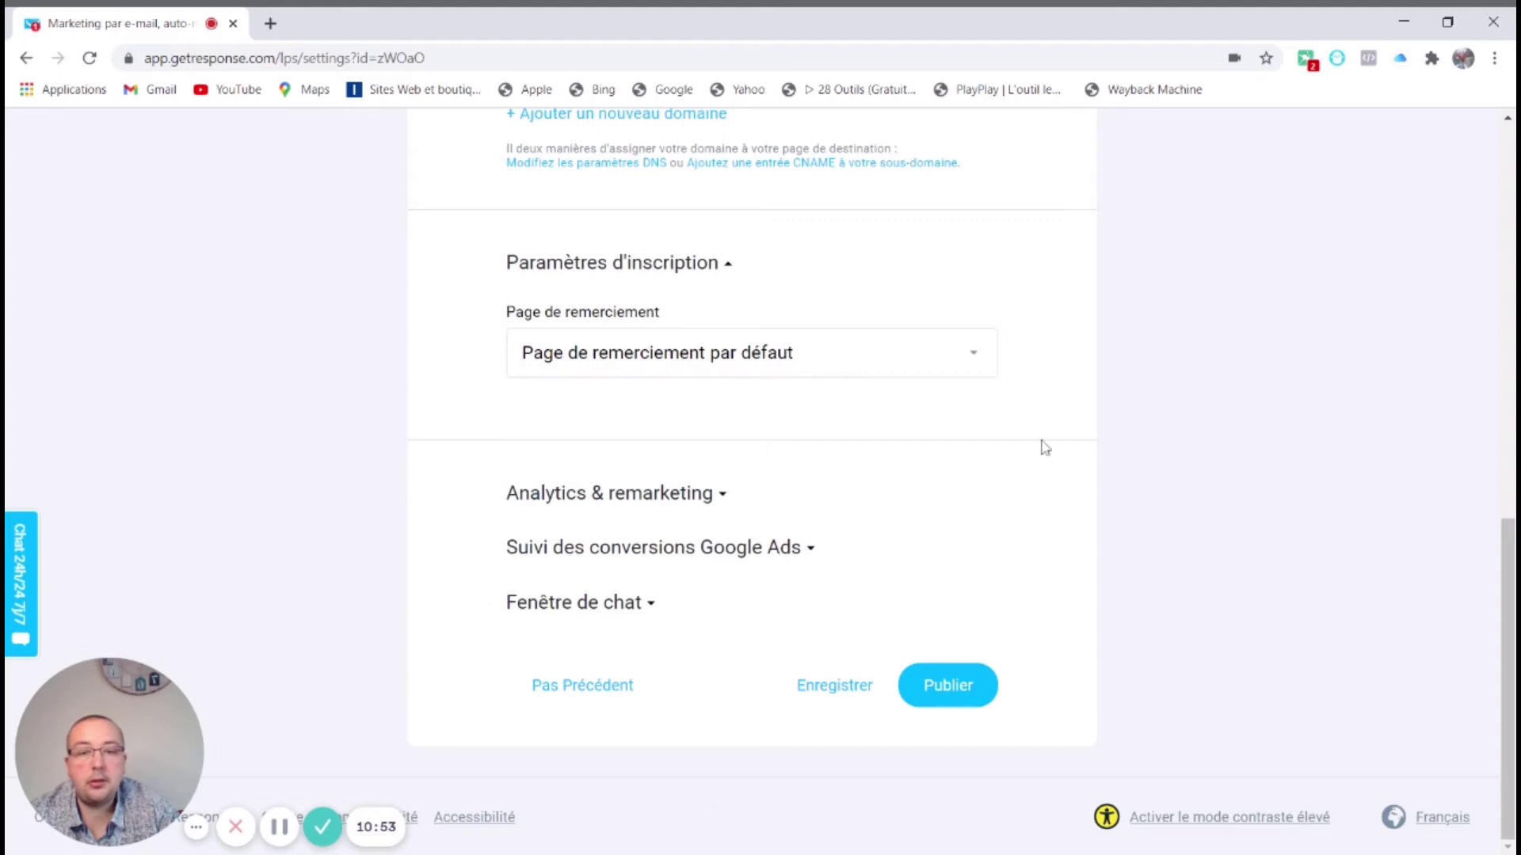
click(858, 358)
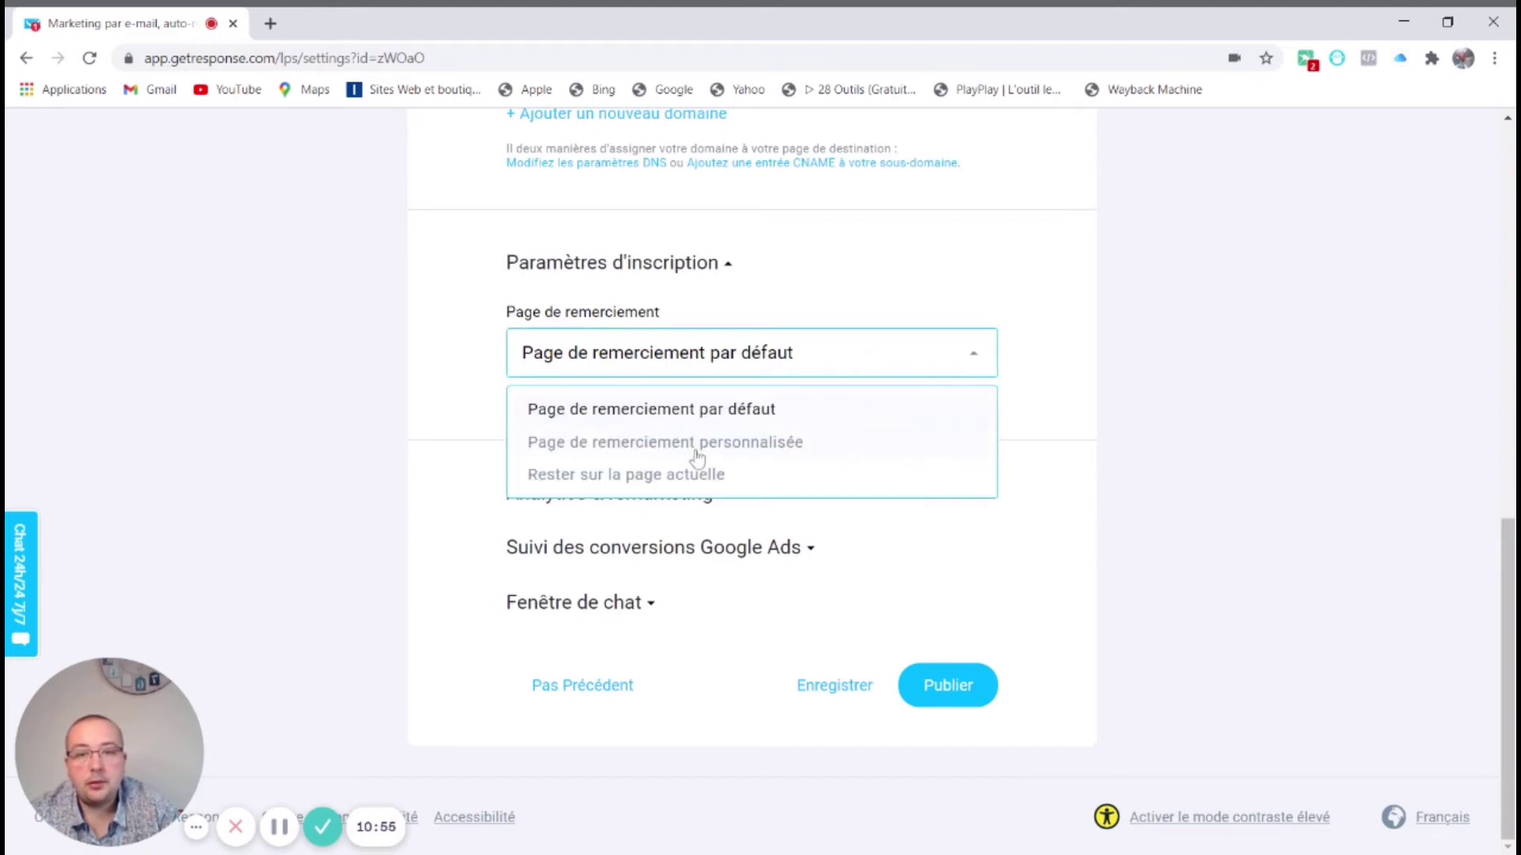
click(697, 455)
click(667, 445)
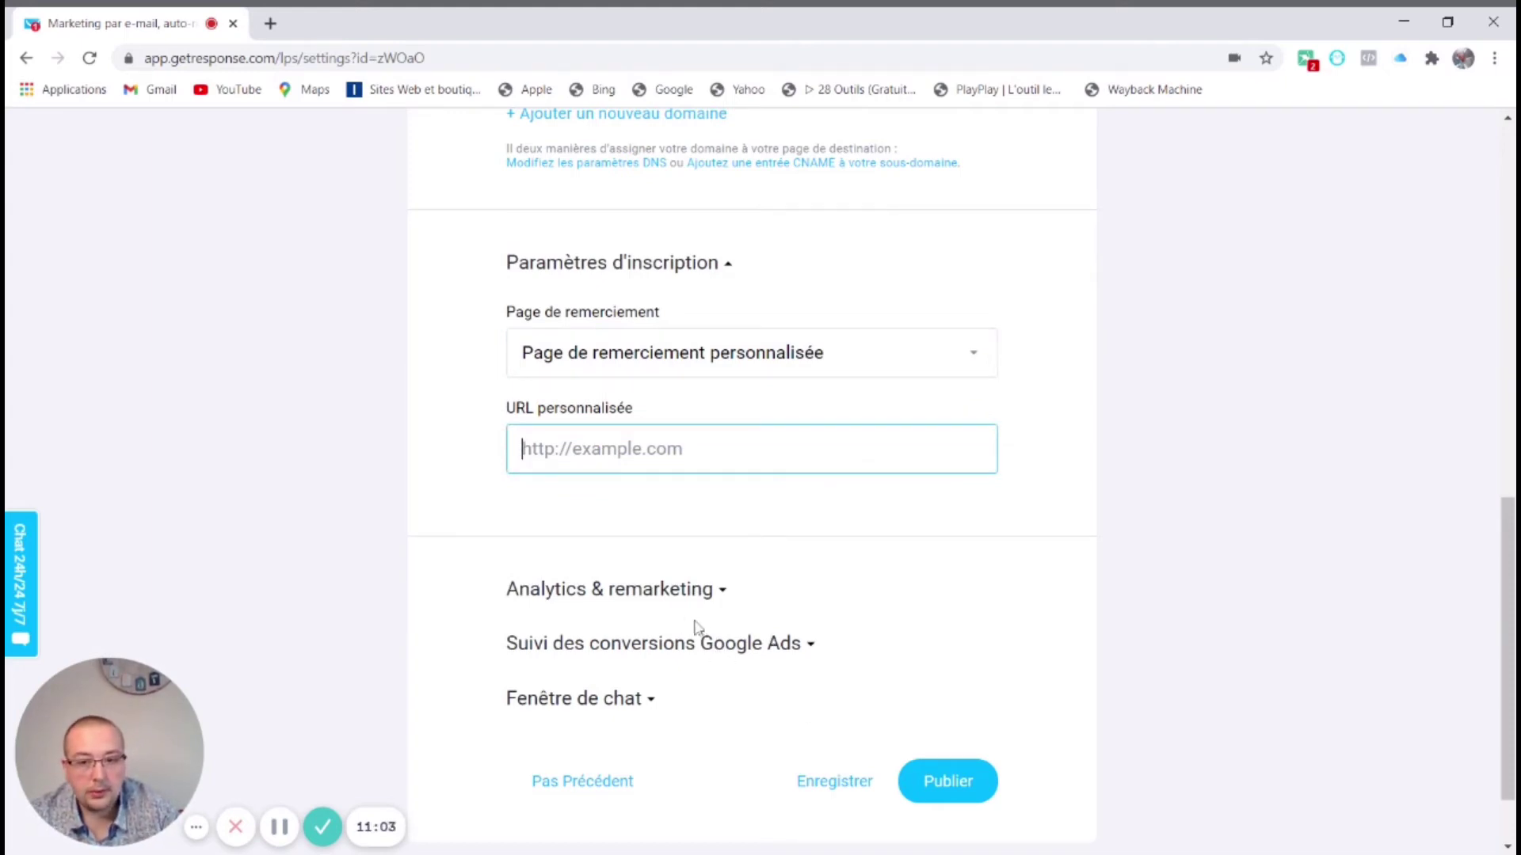
Examine the platforms offered for Analytics & remarketing and the Google Ads conversion tracking fields
click(687, 596)
scroll(755, 666, down, 1)
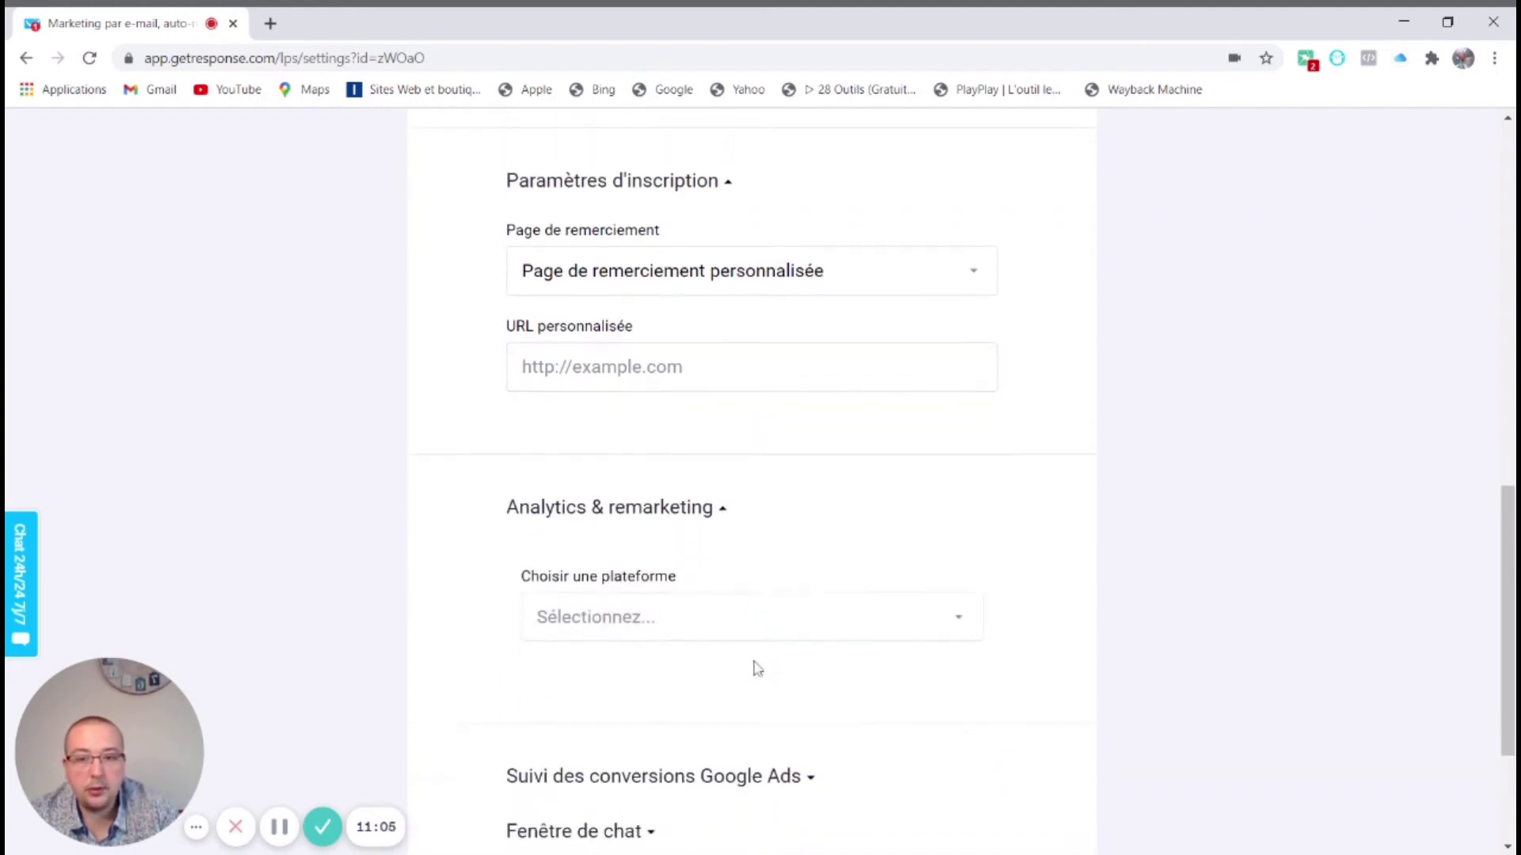
click(770, 631)
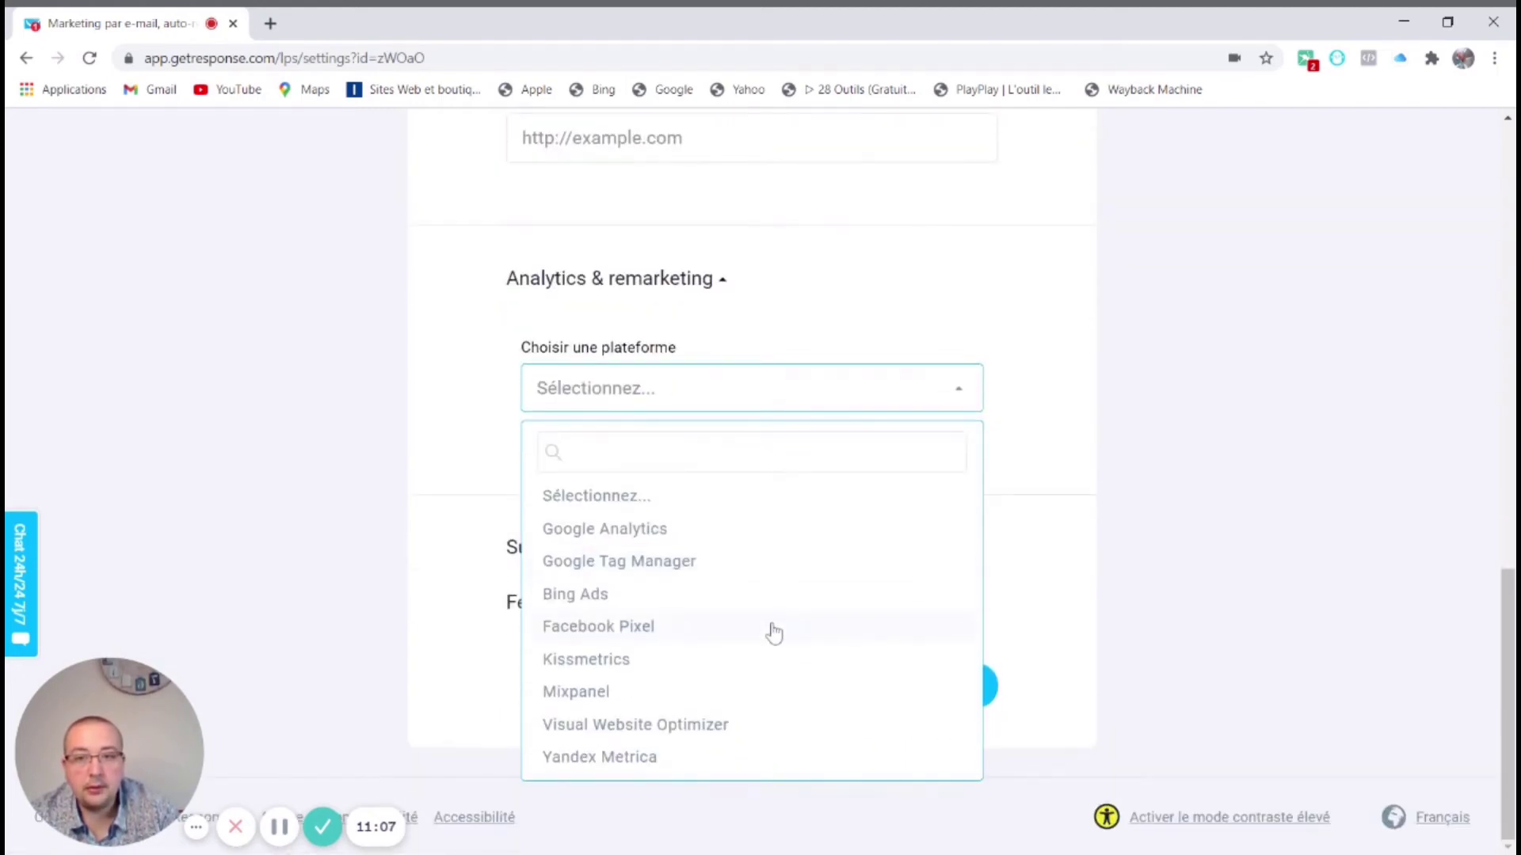
click(1168, 467)
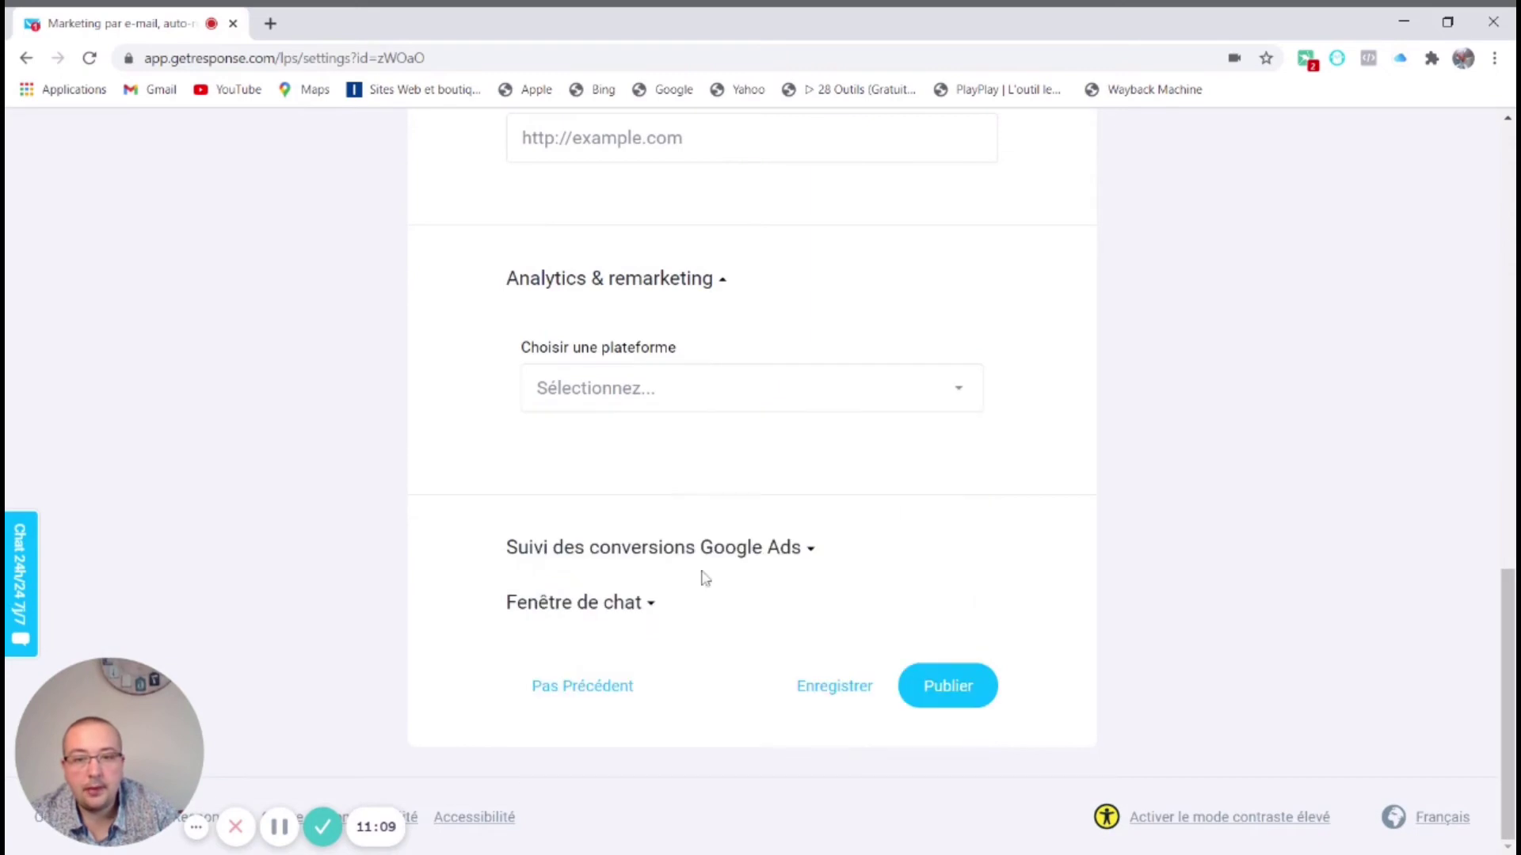
click(707, 547)
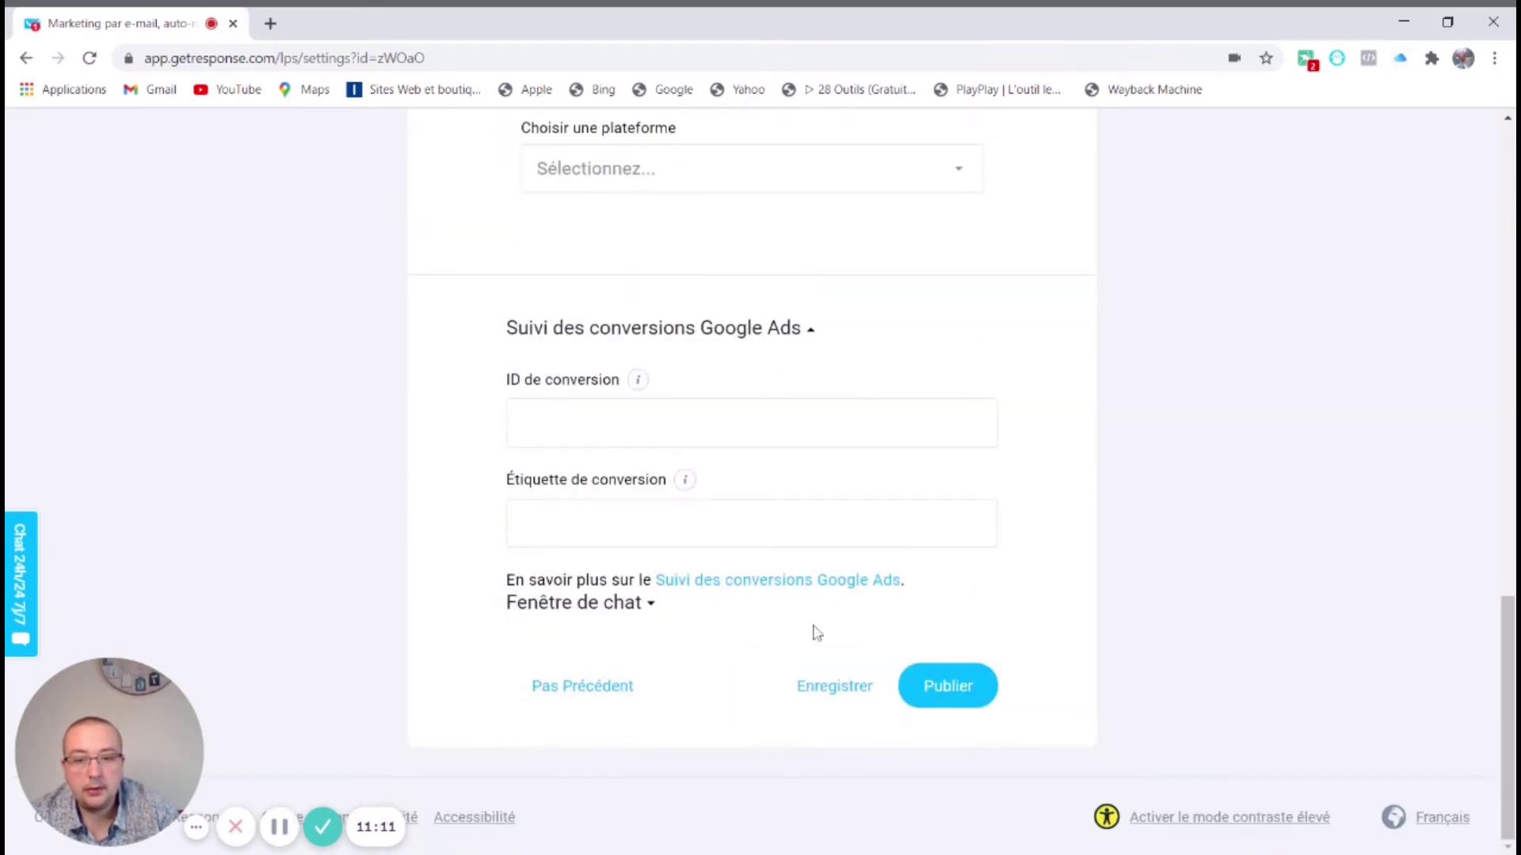
Enable Chats GetResponse for the signup page and try to publish it
click(622, 611)
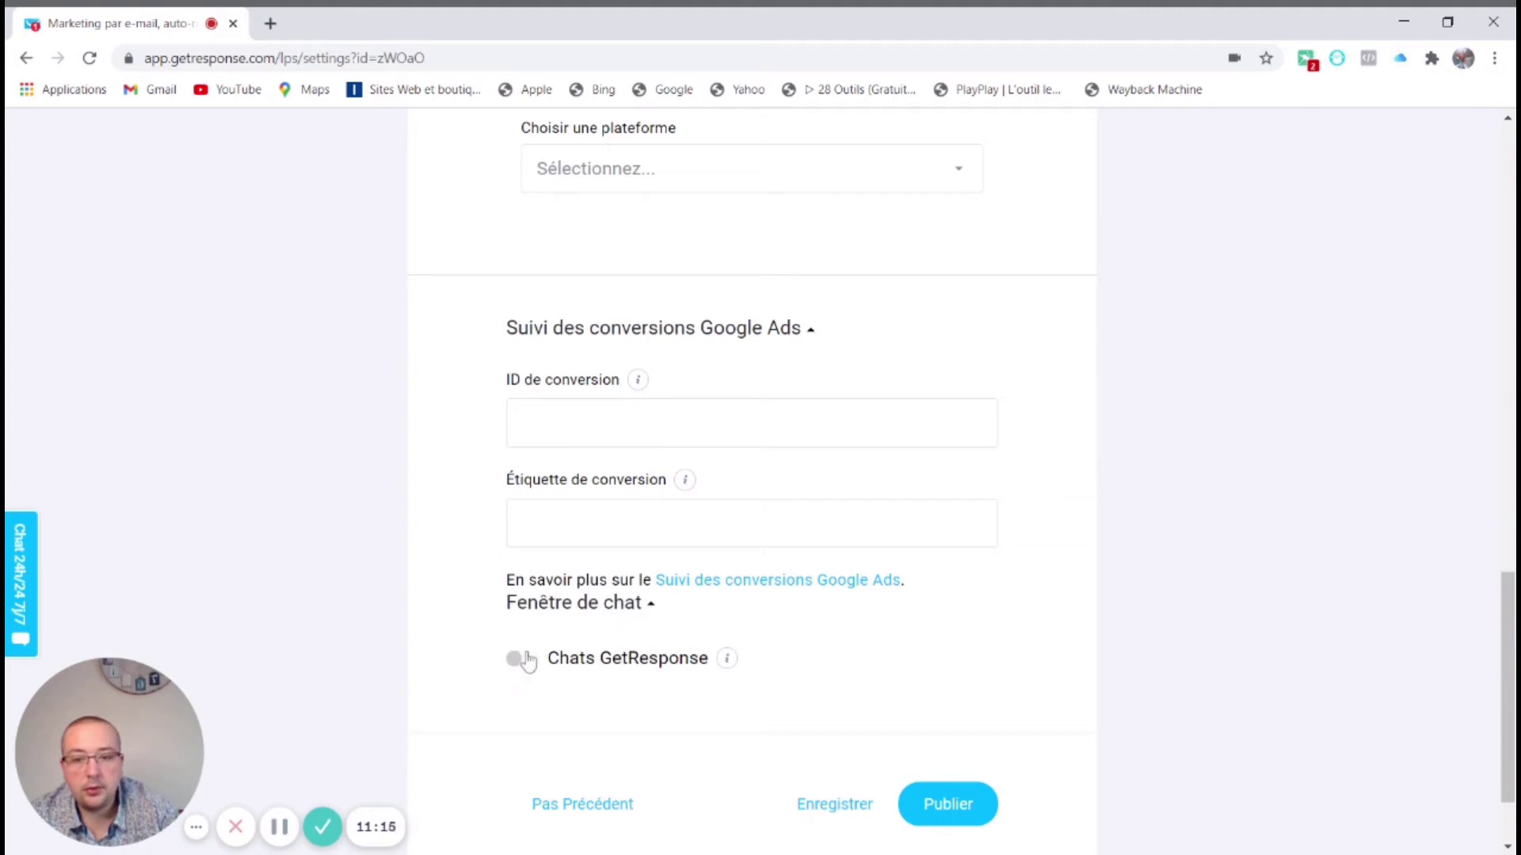
scroll(733, 662, down, 2)
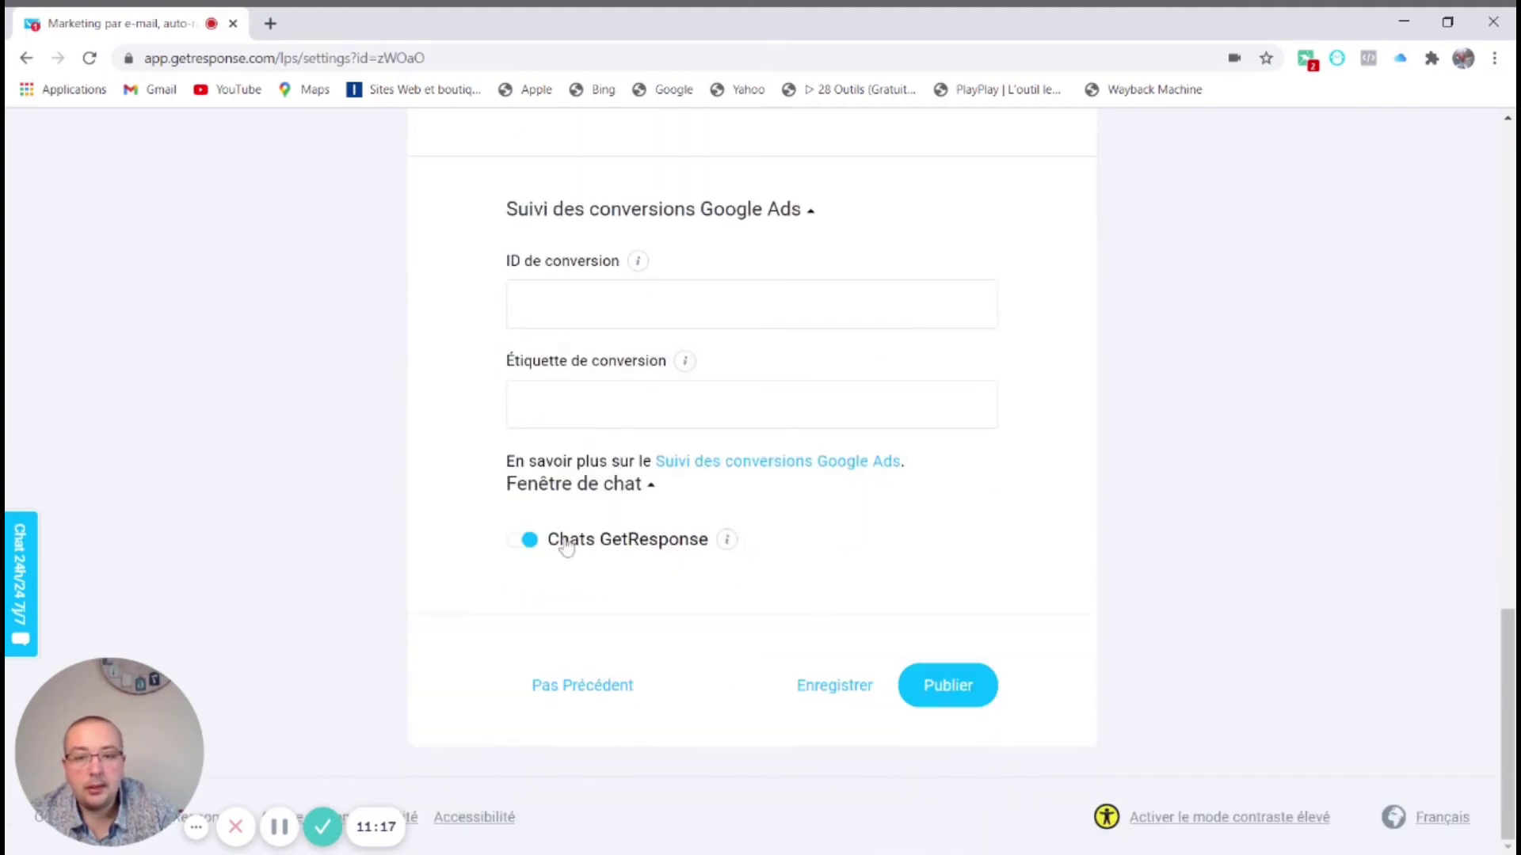
click(948, 686)
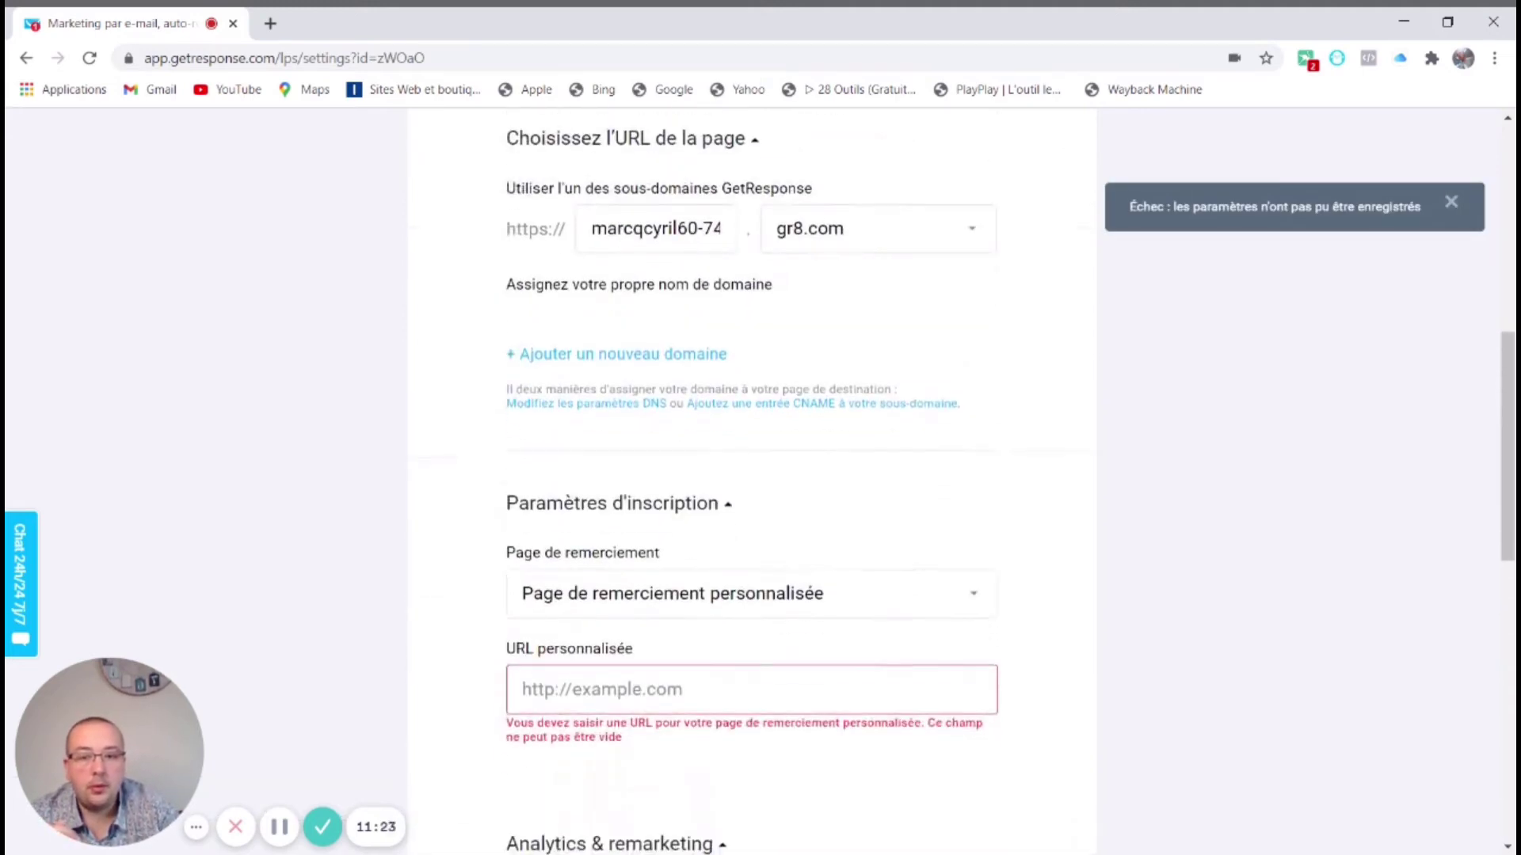
Set the thank-you page to Page de remerciement par défaut and publish the signup page
click(964, 575)
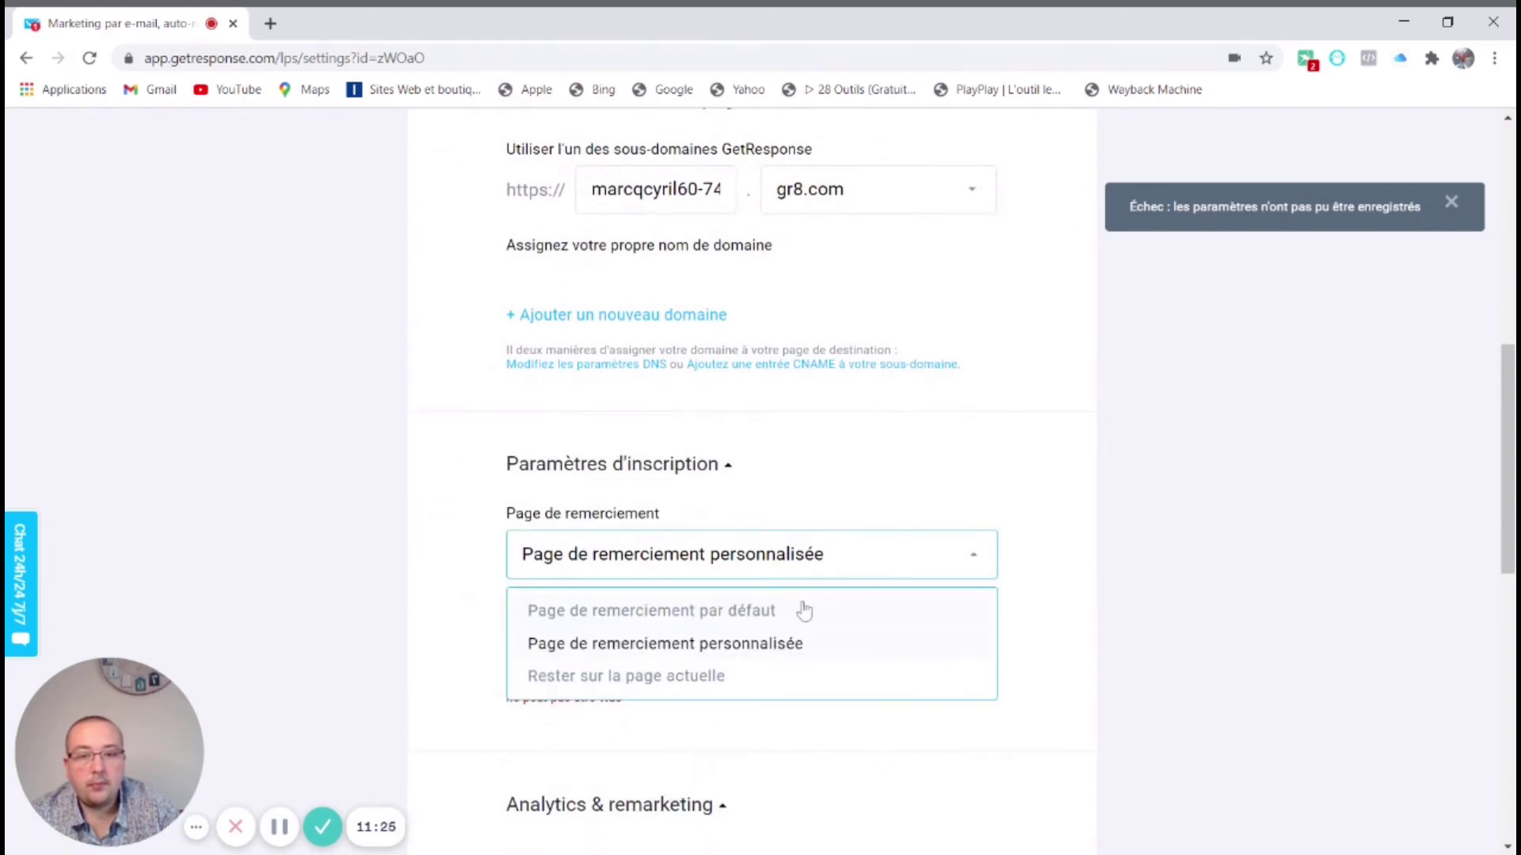
click(806, 610)
scroll(1111, 708, down, 2)
scroll(1111, 708, down, 6)
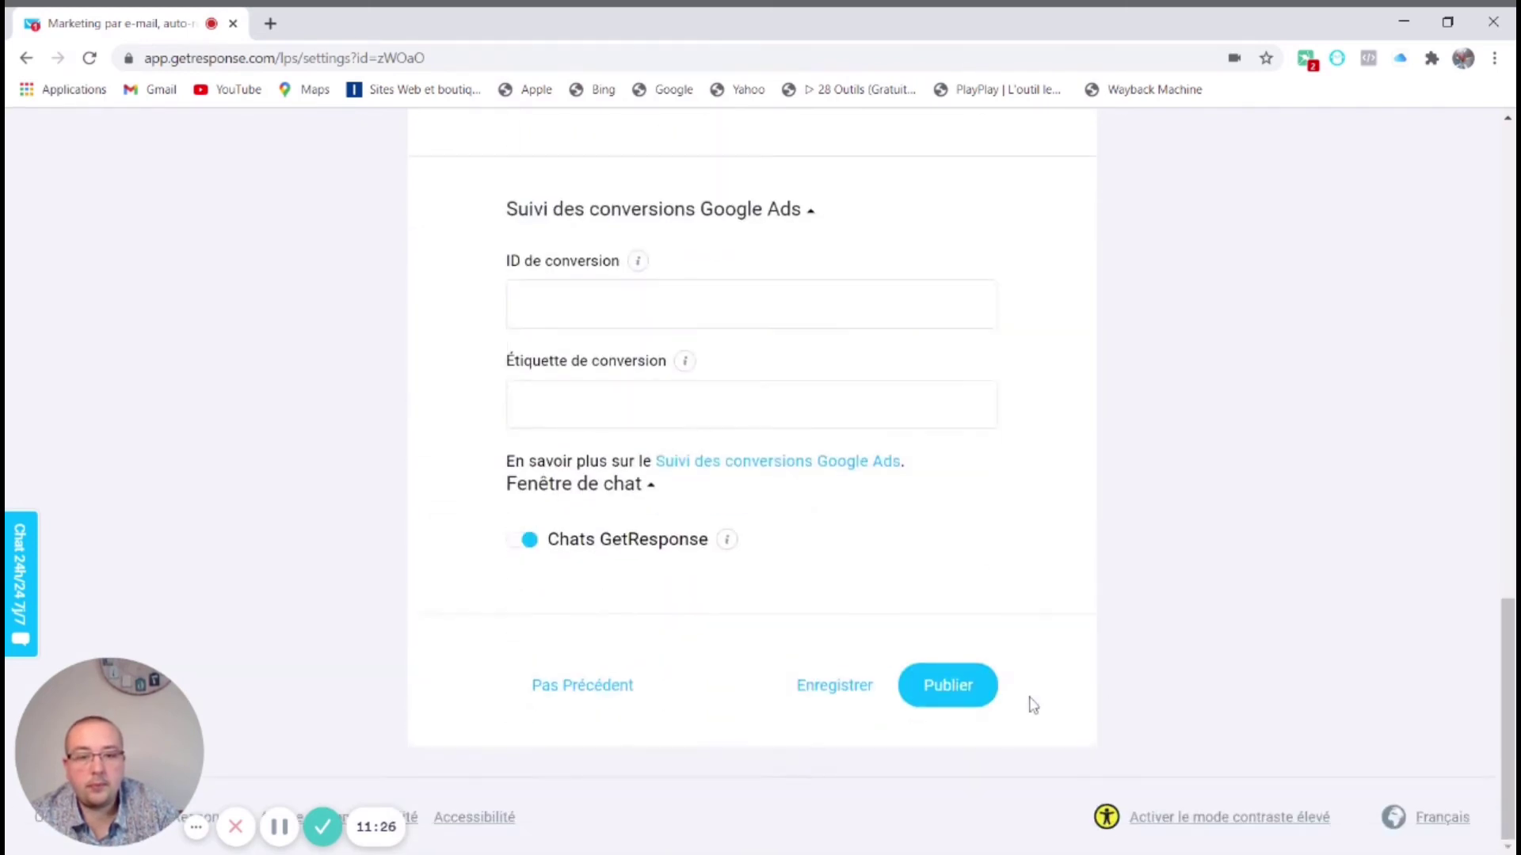
click(974, 687)
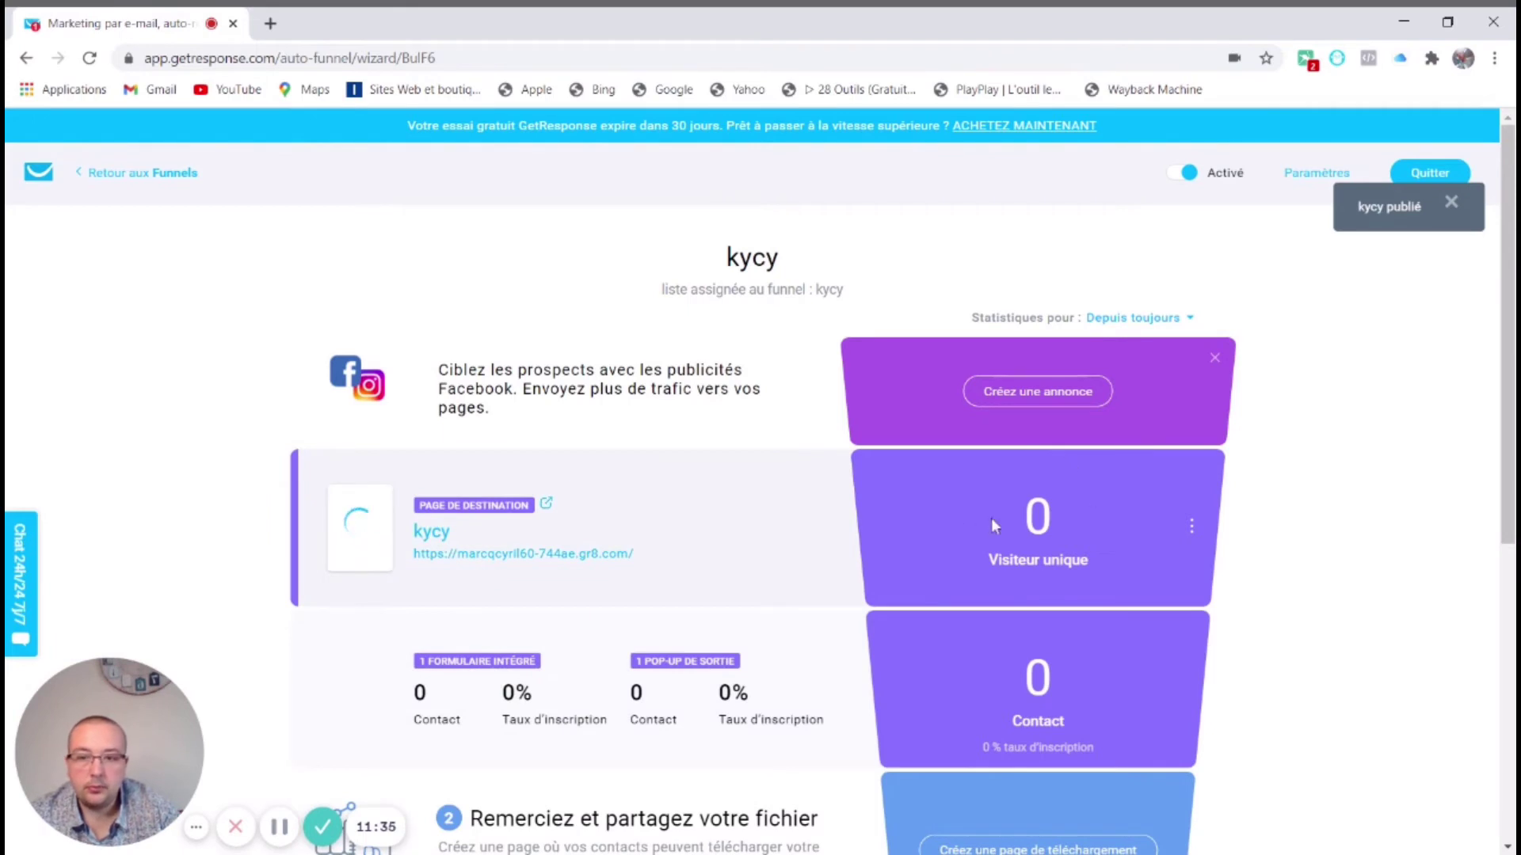
scroll(1156, 729, down, 2)
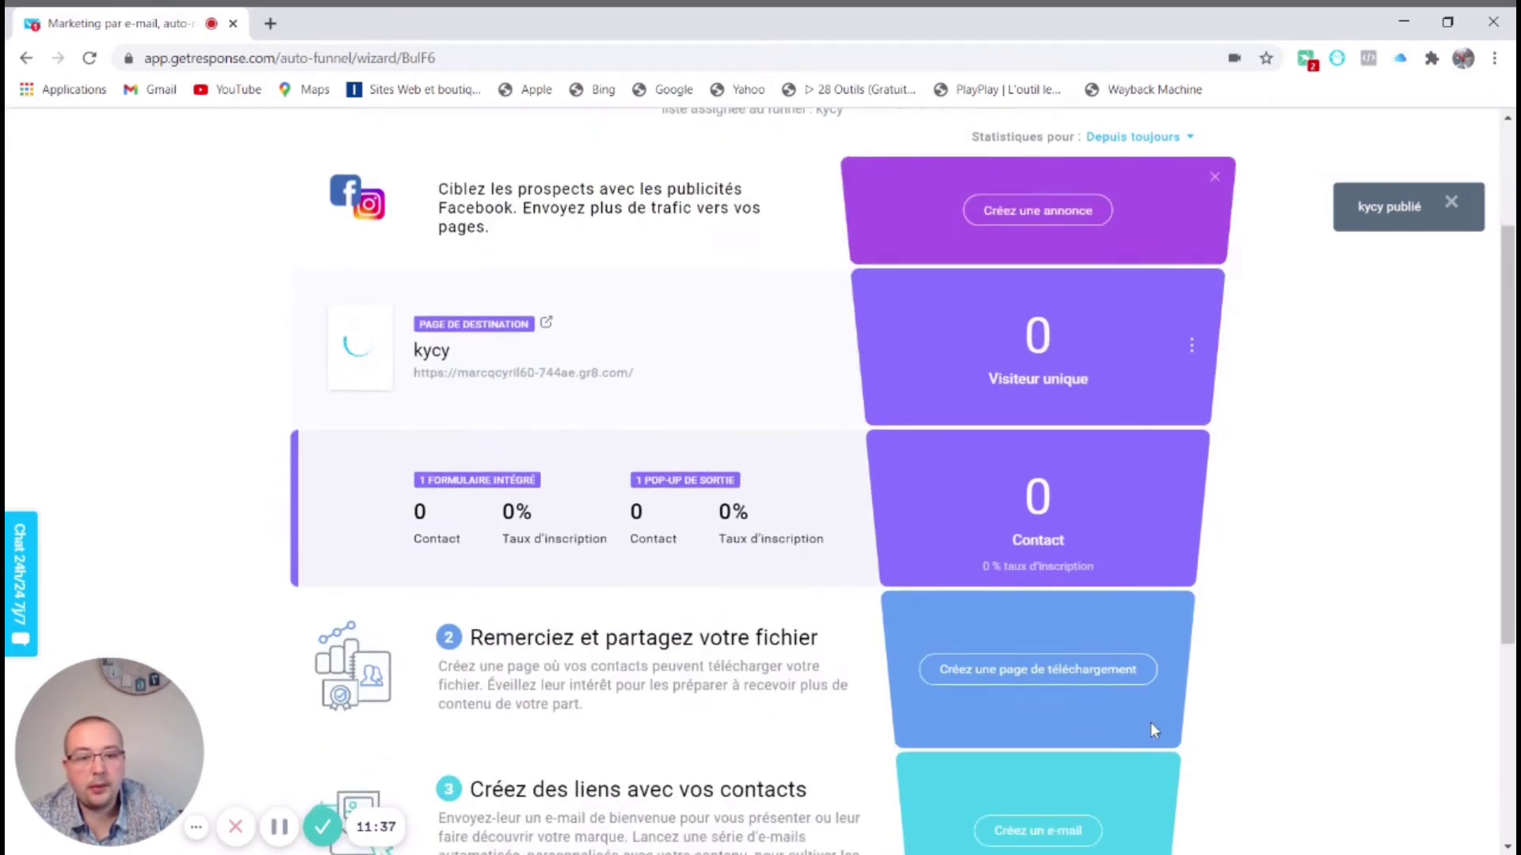
Examine the templates offered for the funnel's download page, including a preview of the Marketing management template
click(1109, 670)
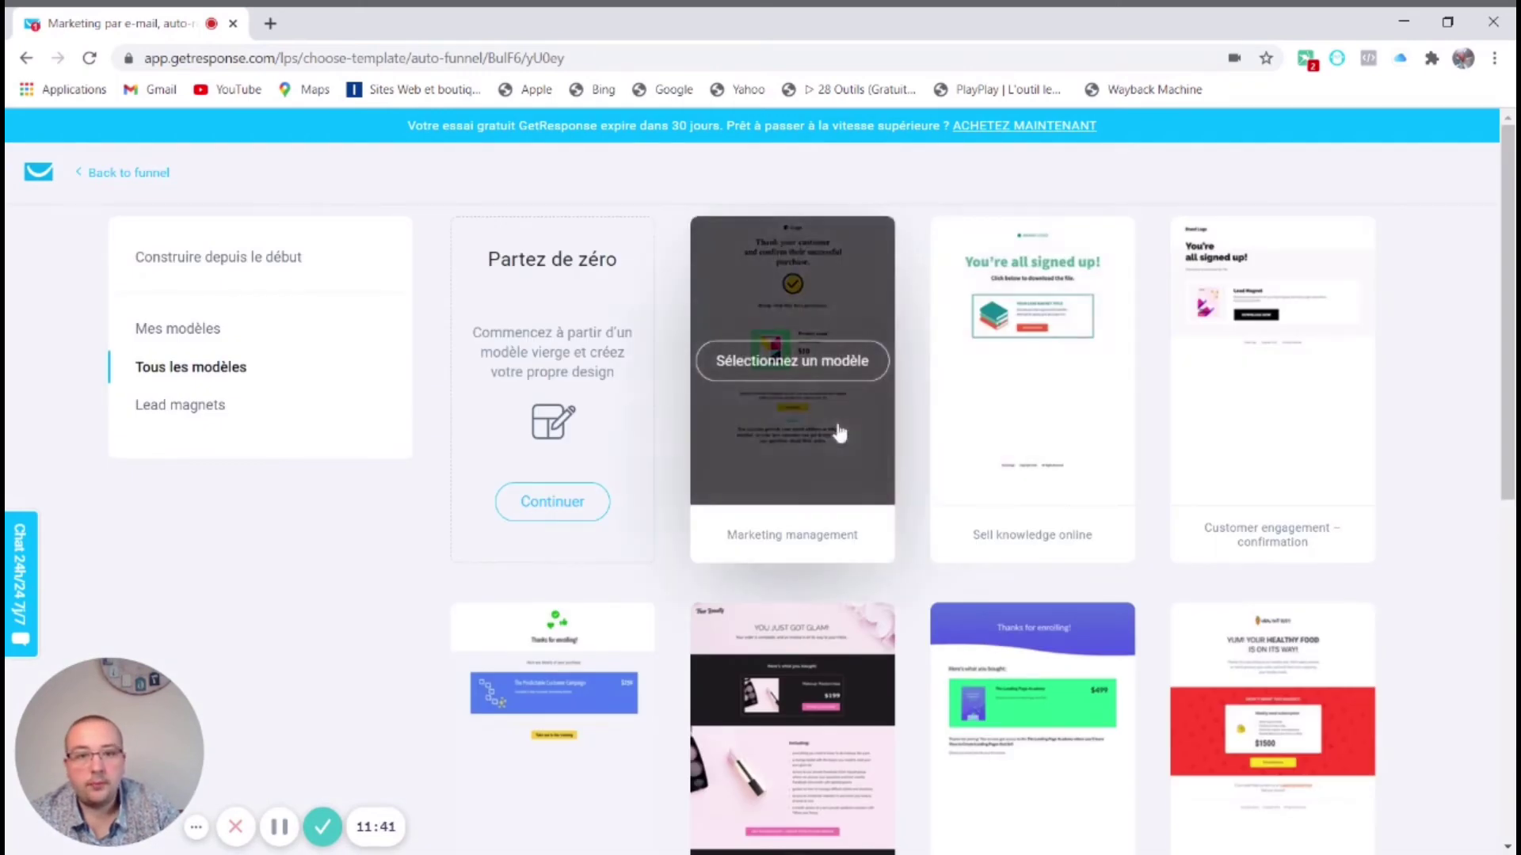
click(818, 358)
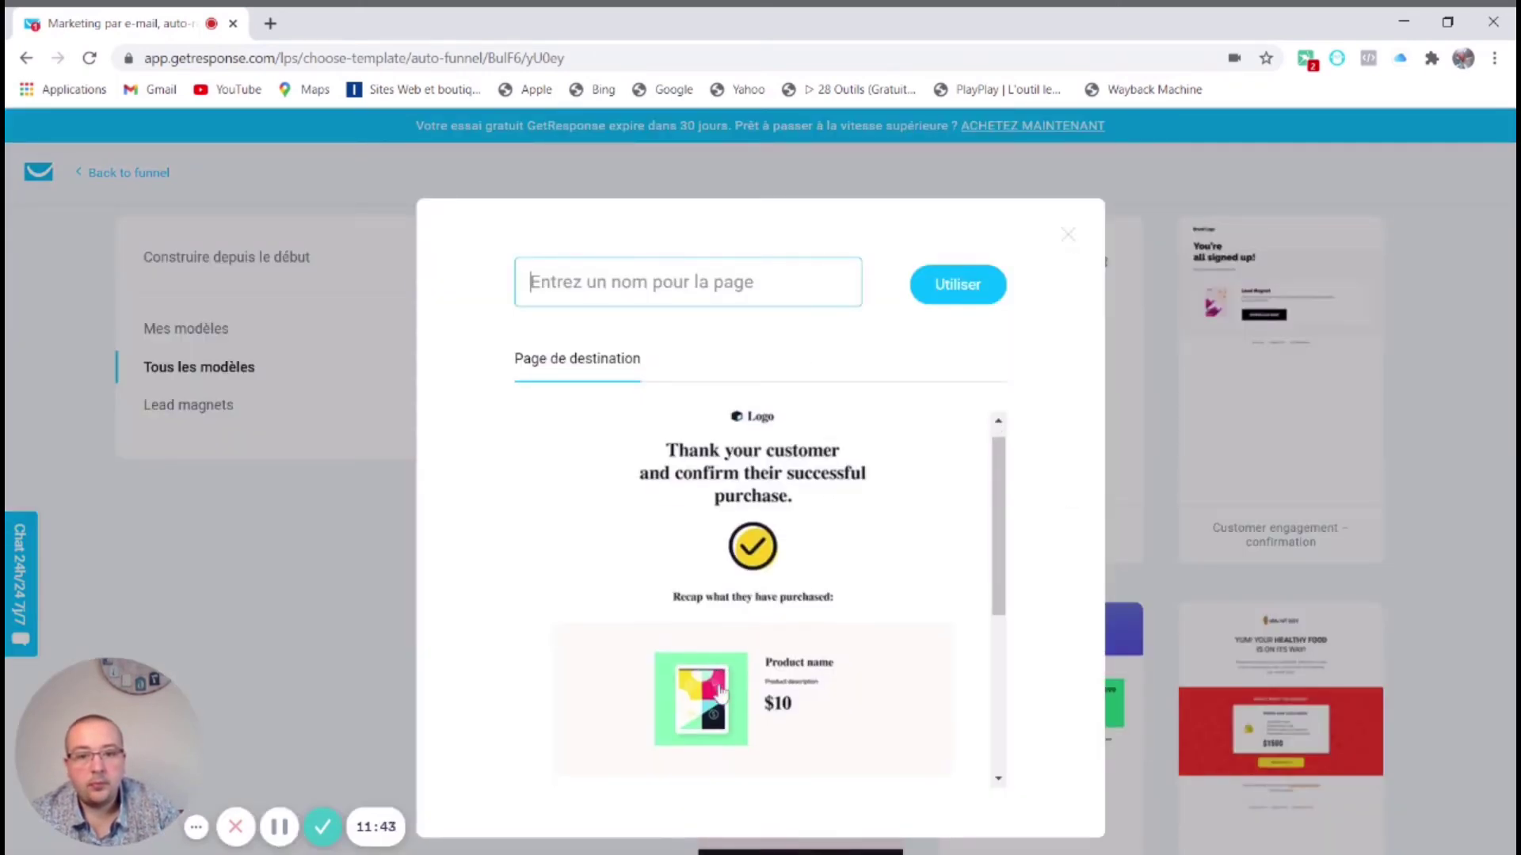
scroll(721, 695, down, 5)
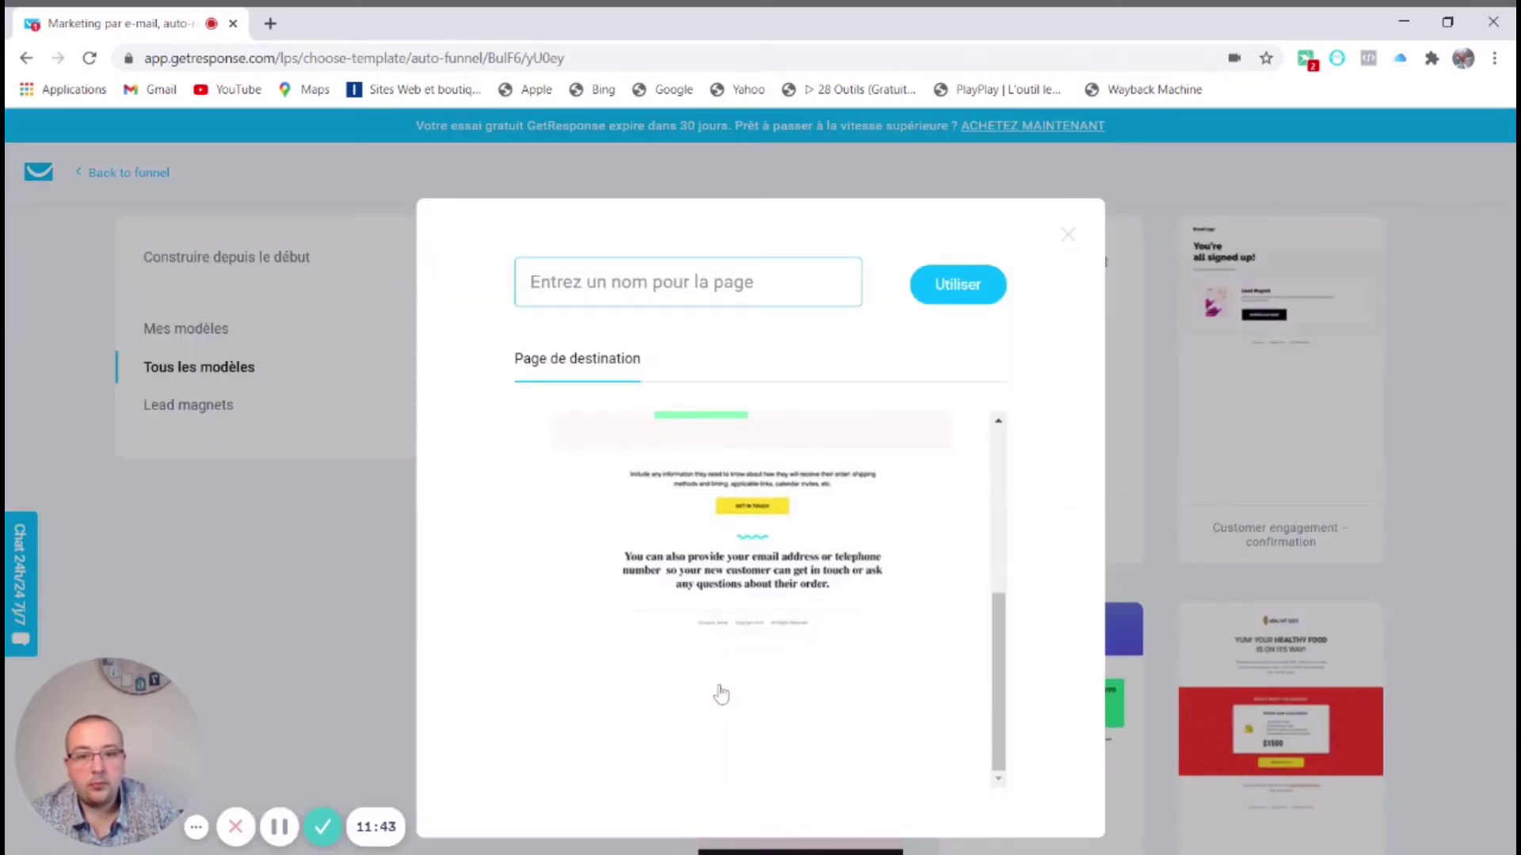
click(1068, 236)
scroll(1005, 575, down, 10)
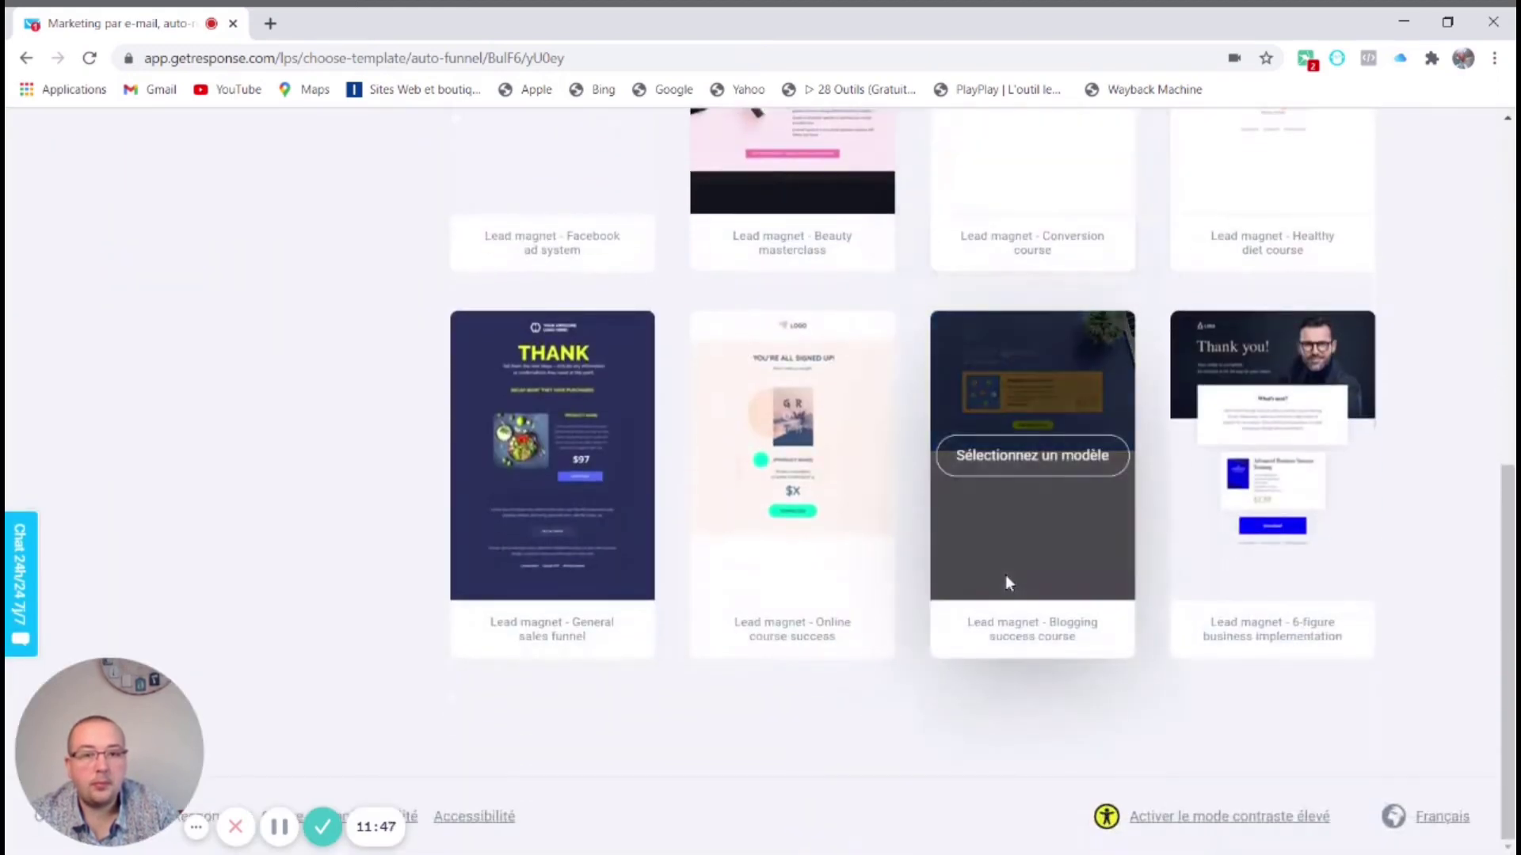
scroll(1009, 583, up, 9)
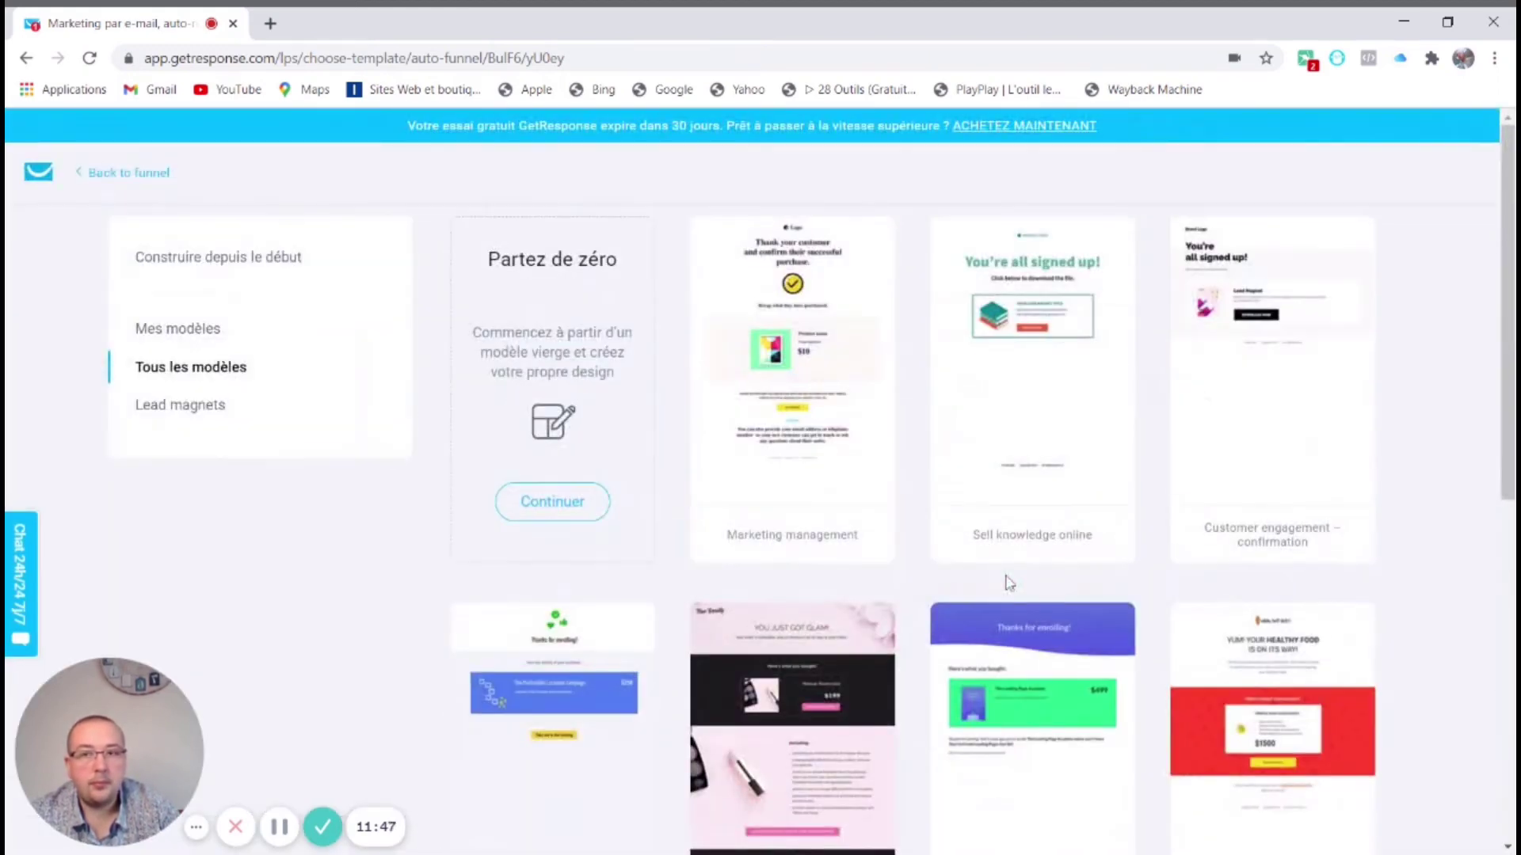
Leave the funnel for the dashboard and start creating a new page from Pages de destination
click(77, 176)
click(36, 169)
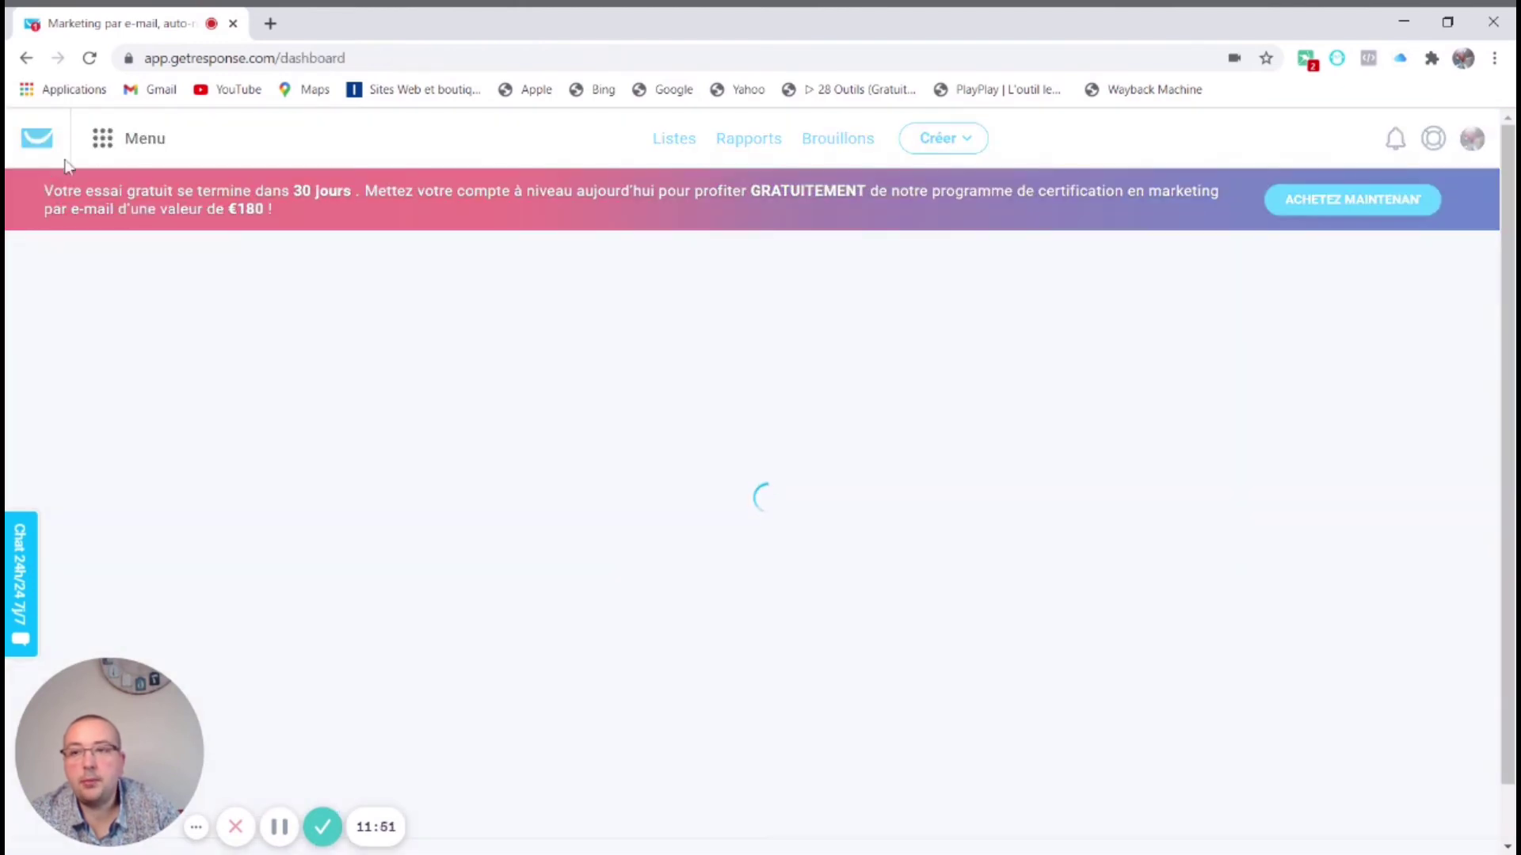
click(115, 151)
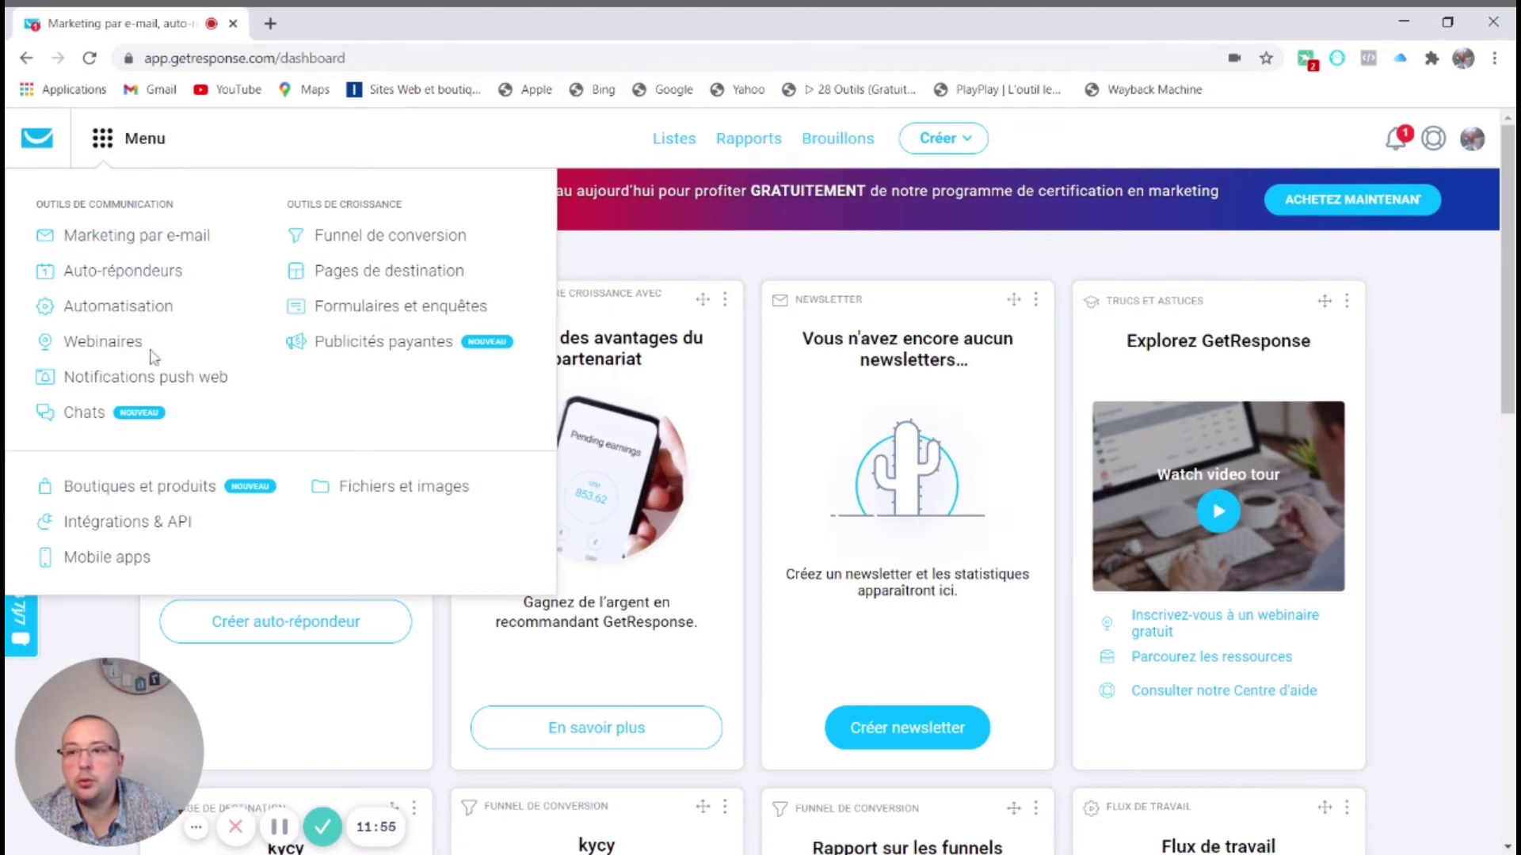
click(405, 275)
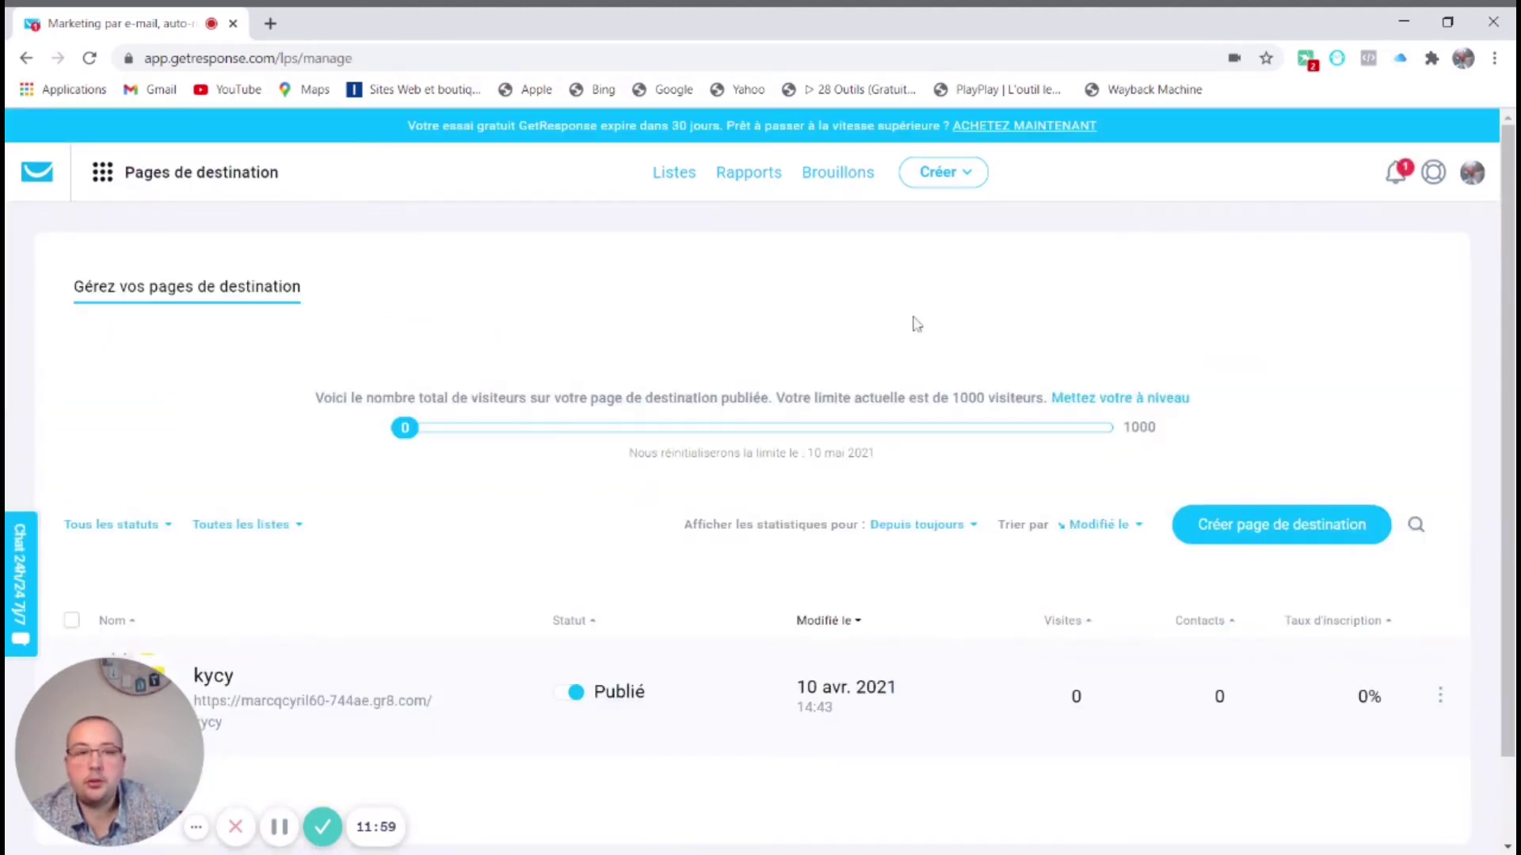
click(1257, 535)
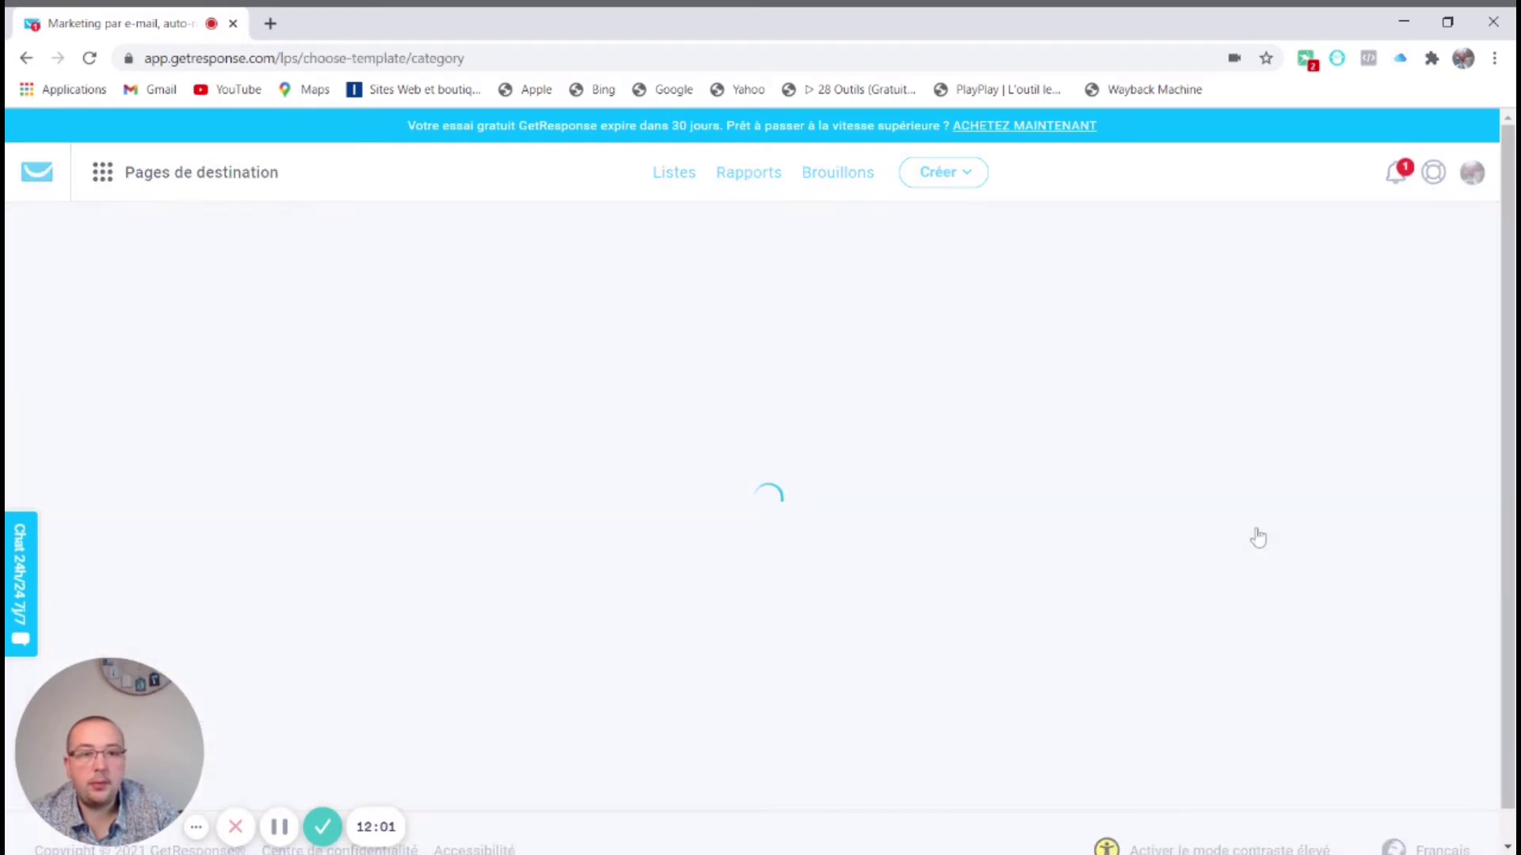
Examine the landing page templates under Mes modèles and the full collection under Tous les modèles
click(182, 389)
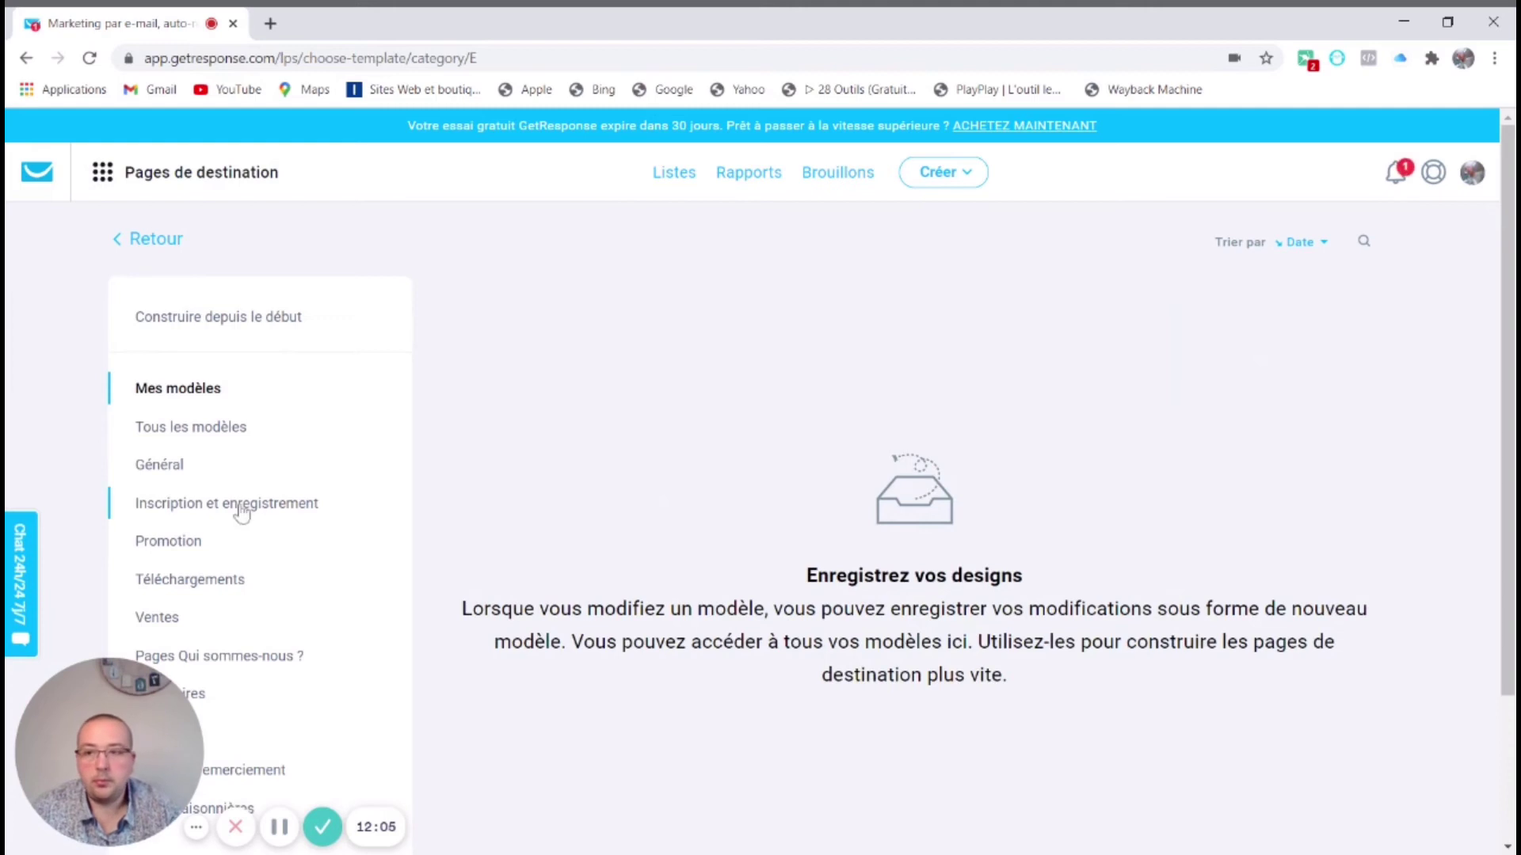
click(233, 442)
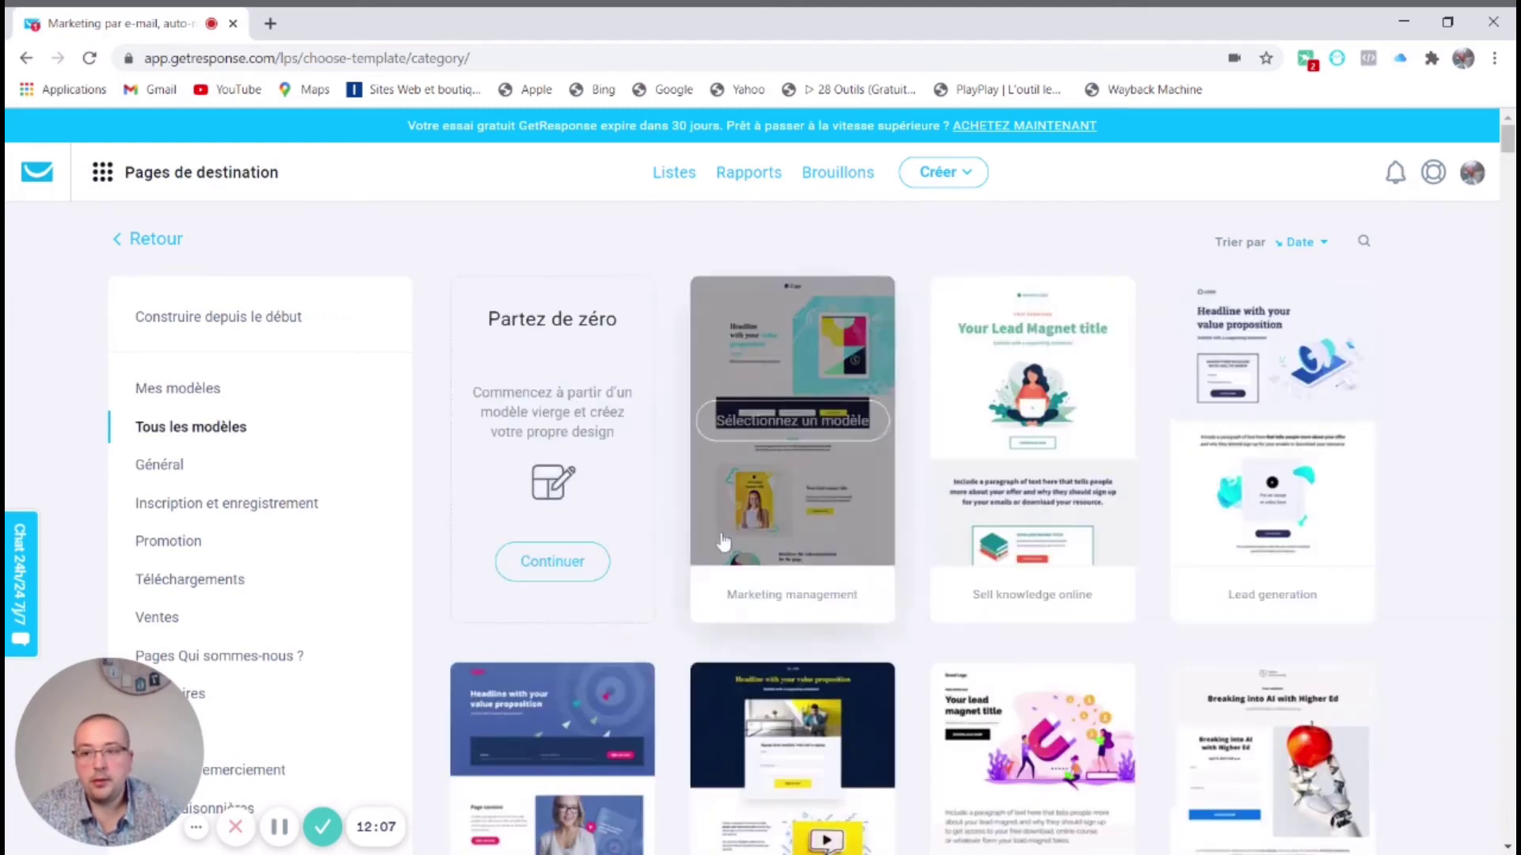
scroll(721, 541, down, 10)
scroll(721, 541, down, 5)
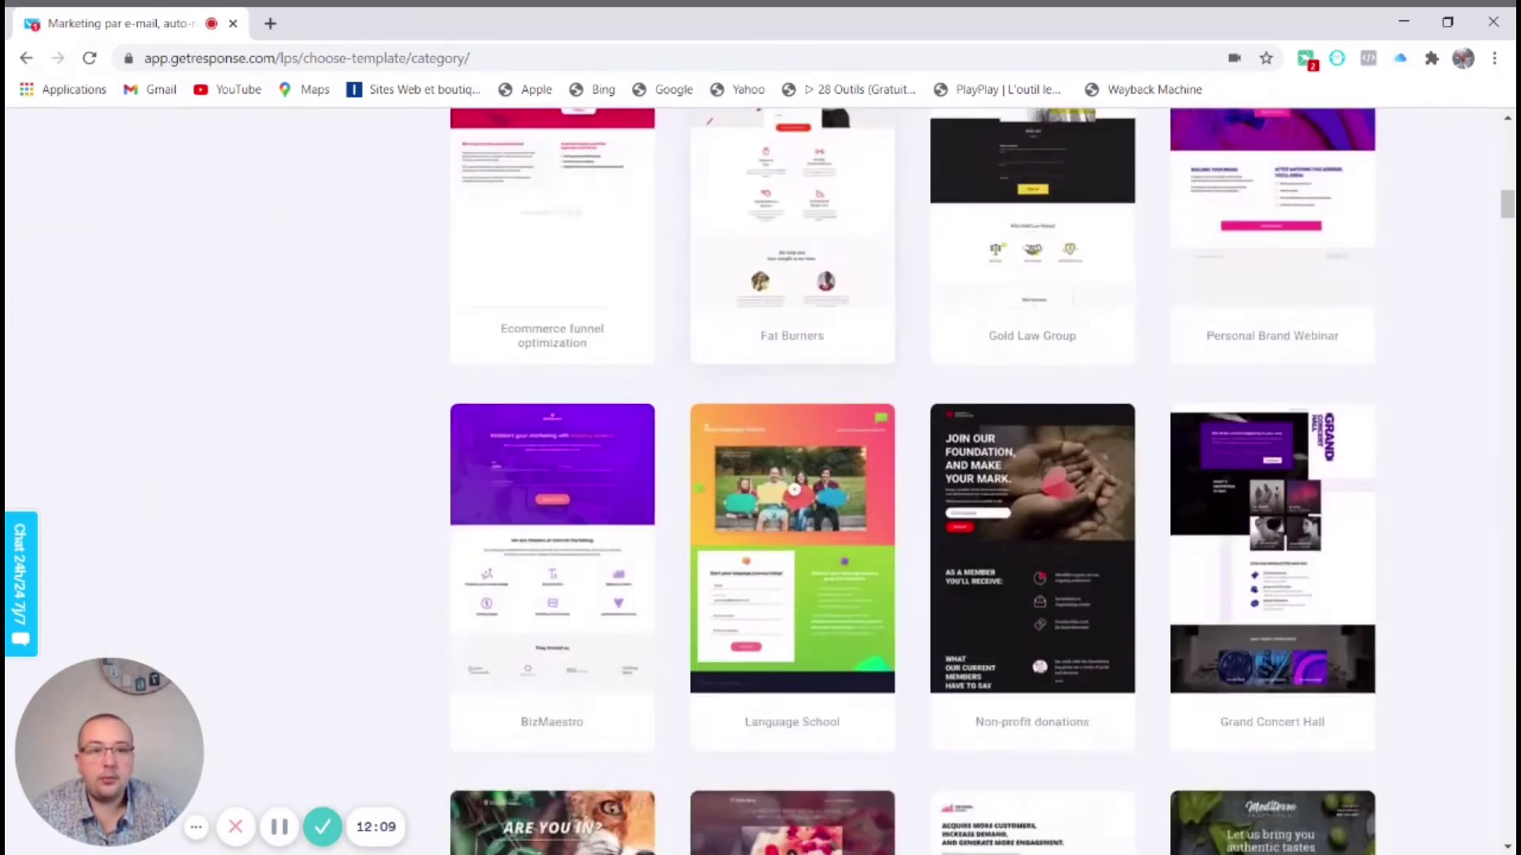
scroll(911, 483, down, 8)
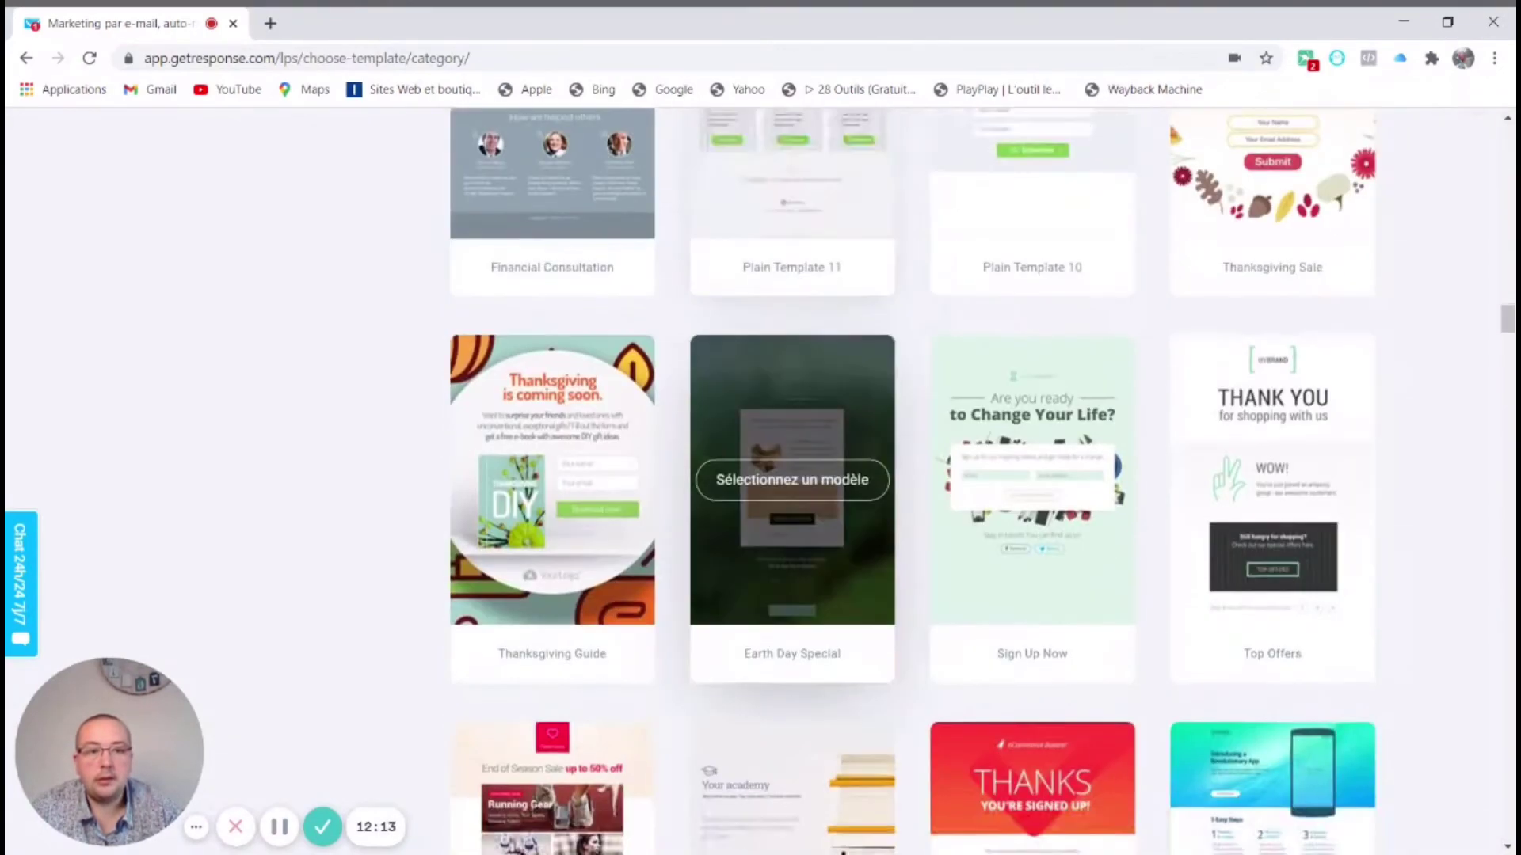
scroll(792, 443, down, 10)
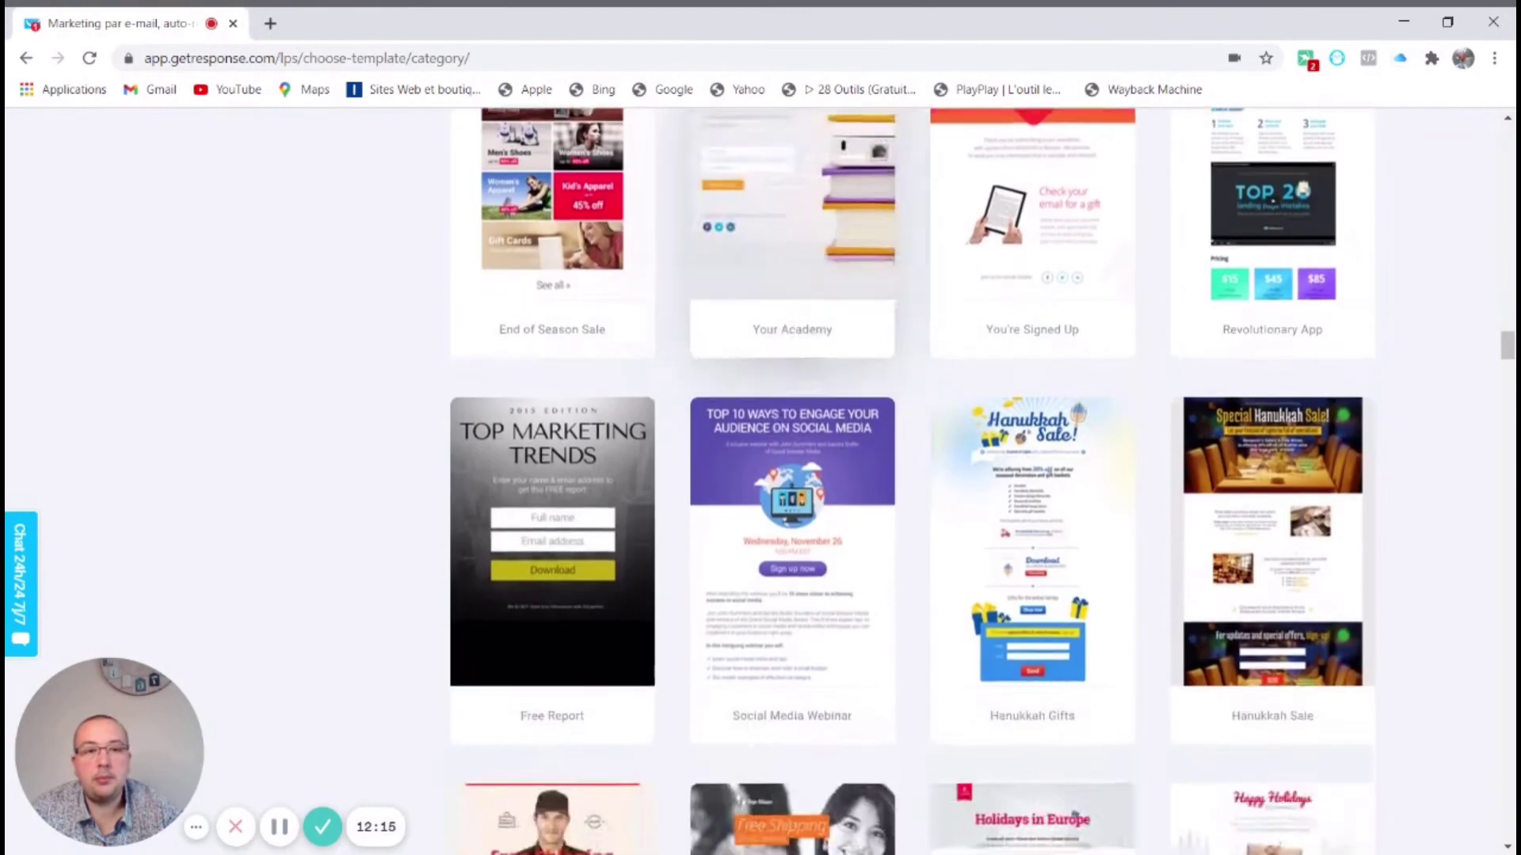
scroll(792, 444, down, 20)
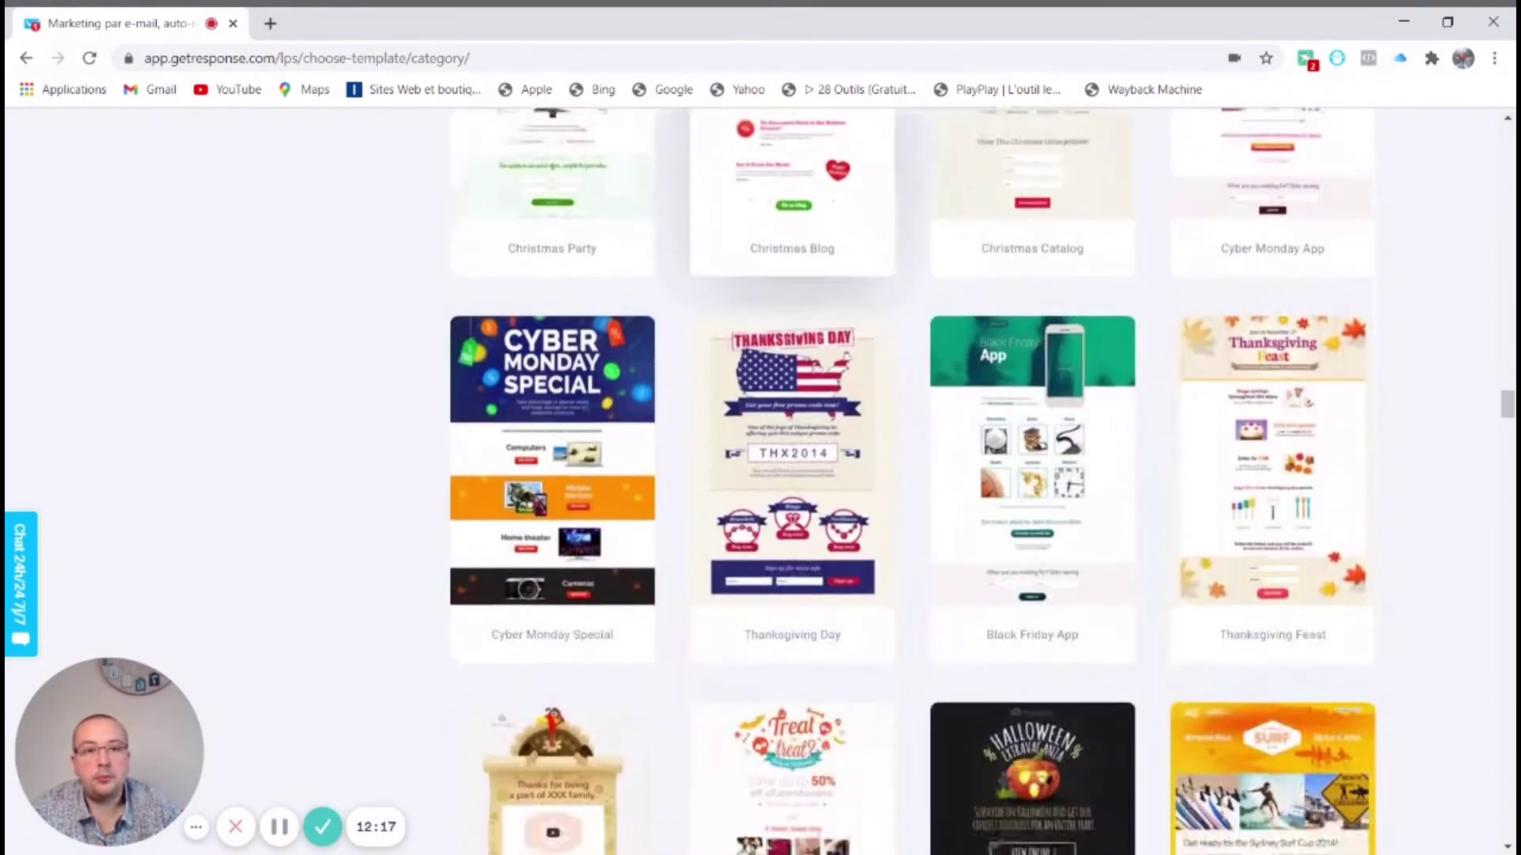
scroll(792, 443, down, 18)
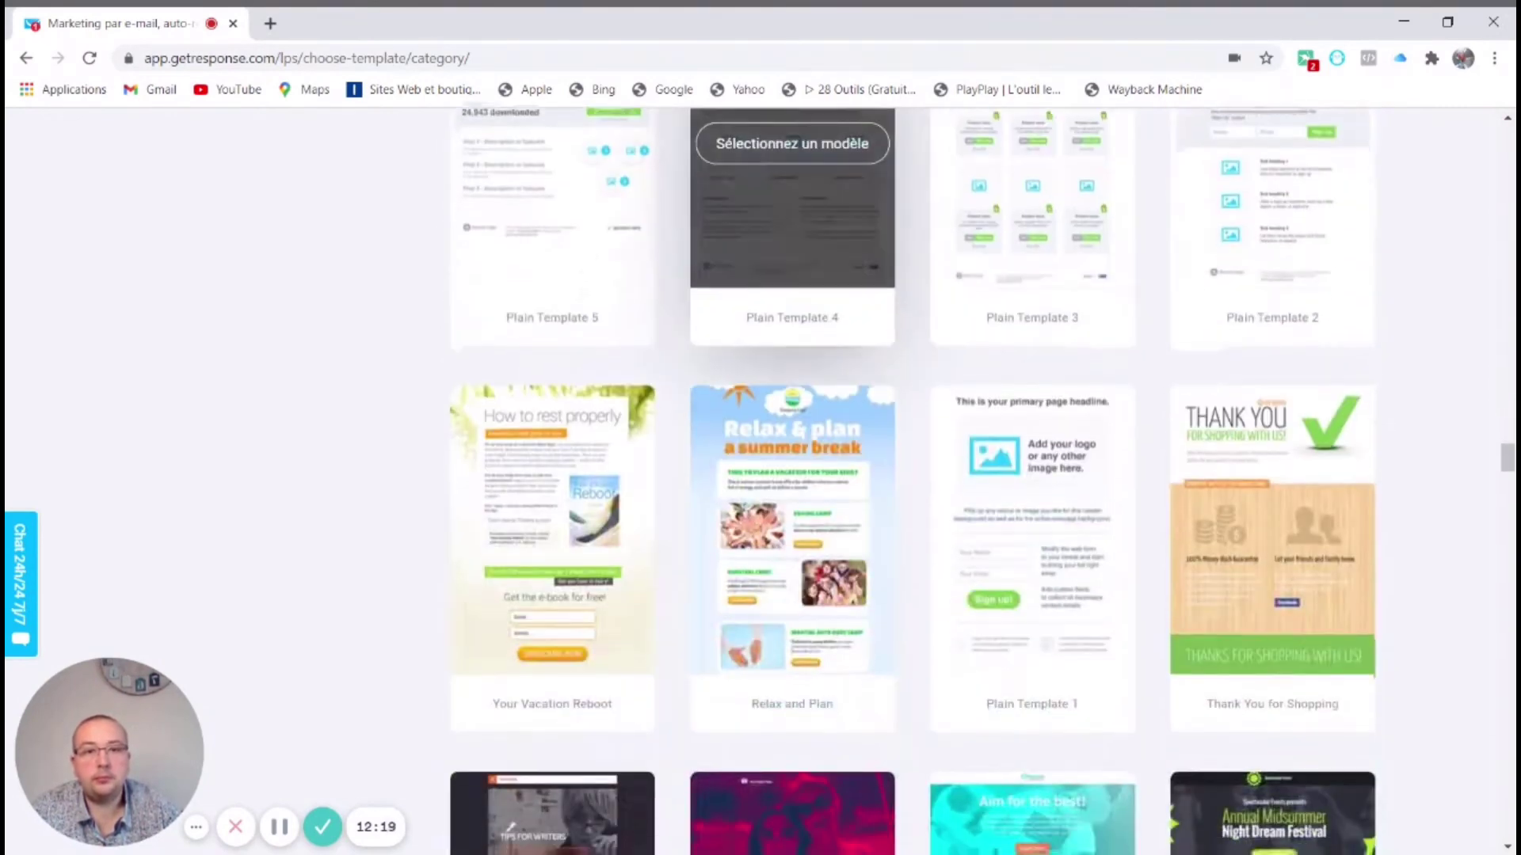
scroll(792, 444, down, 20)
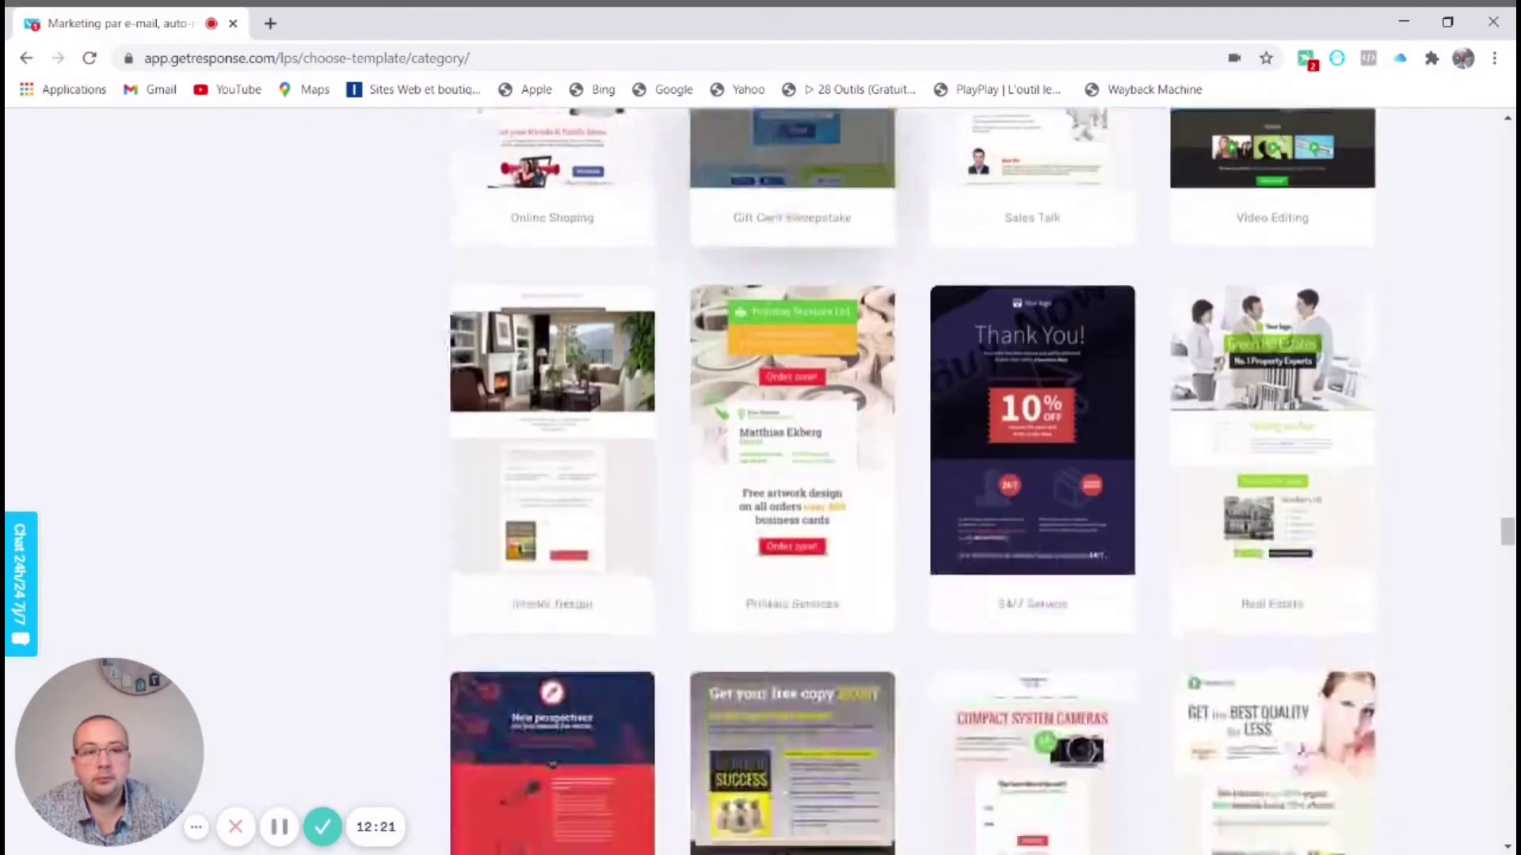
scroll(792, 444, down, 20)
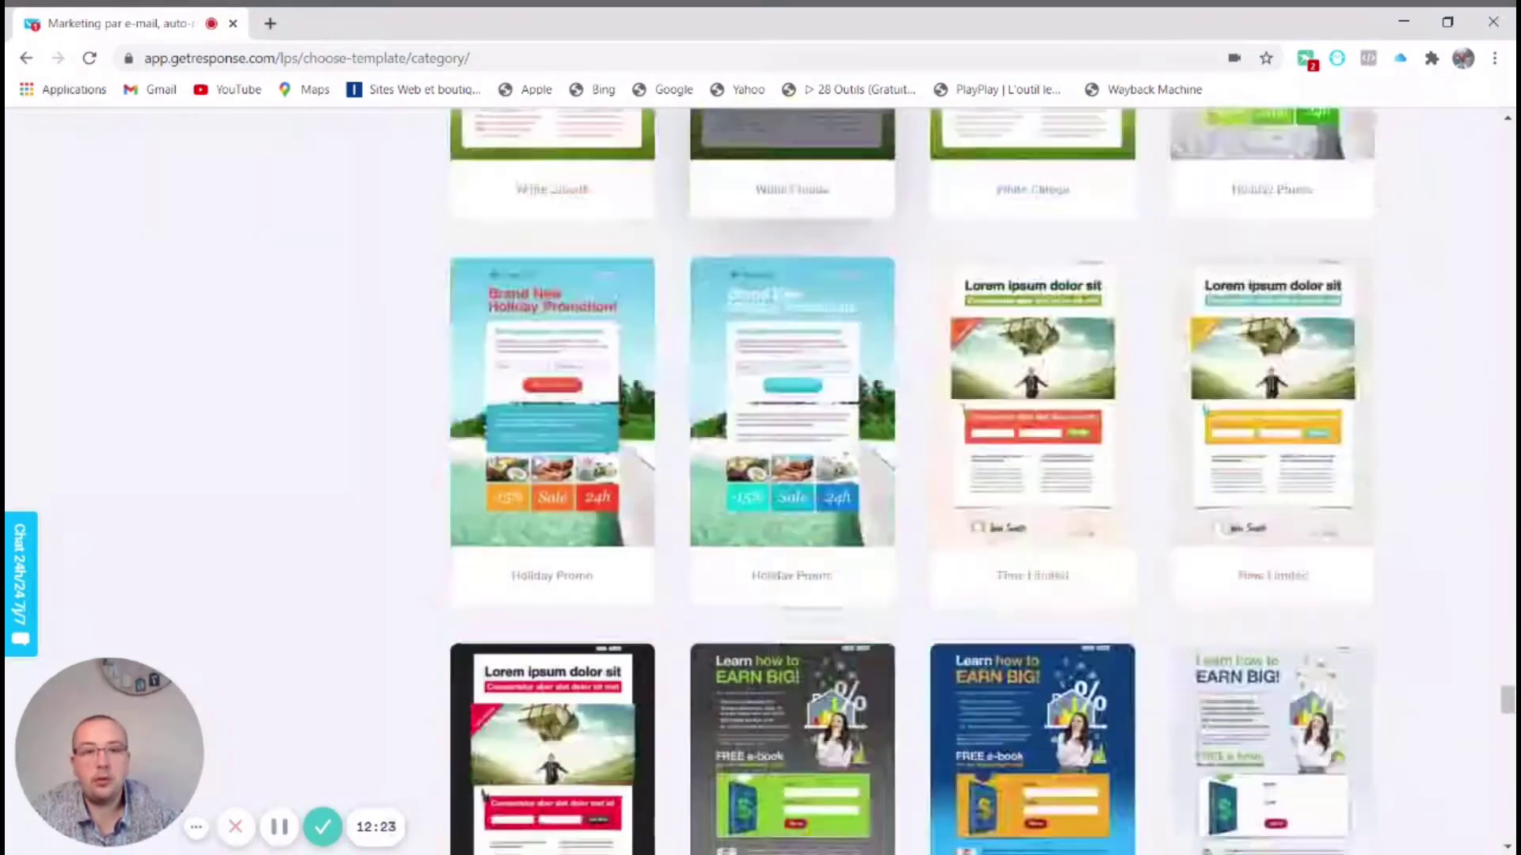
scroll(792, 443, down, 20)
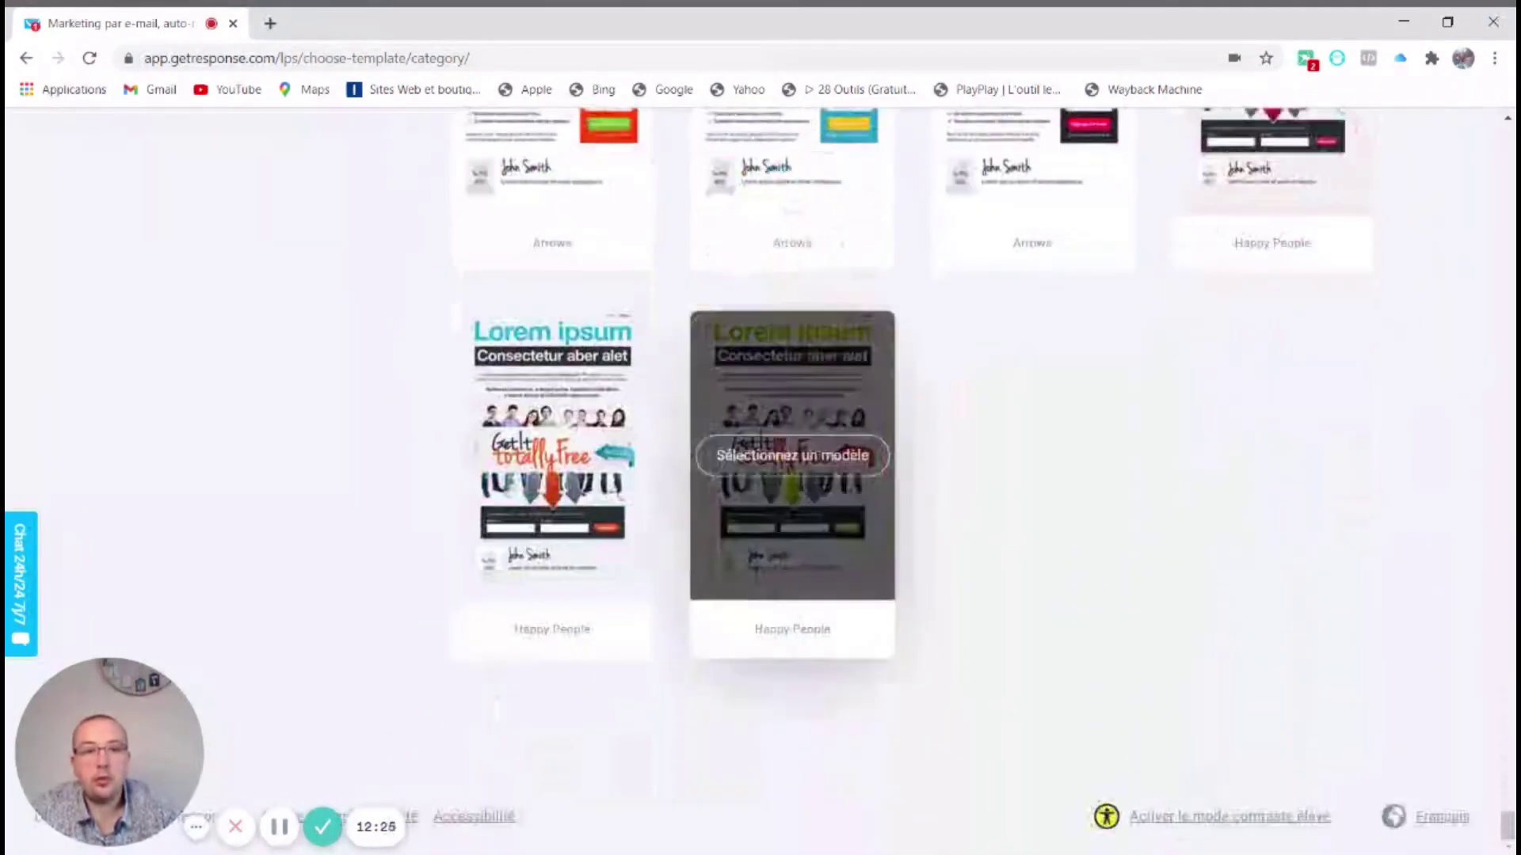
scroll(911, 476, up, 20)
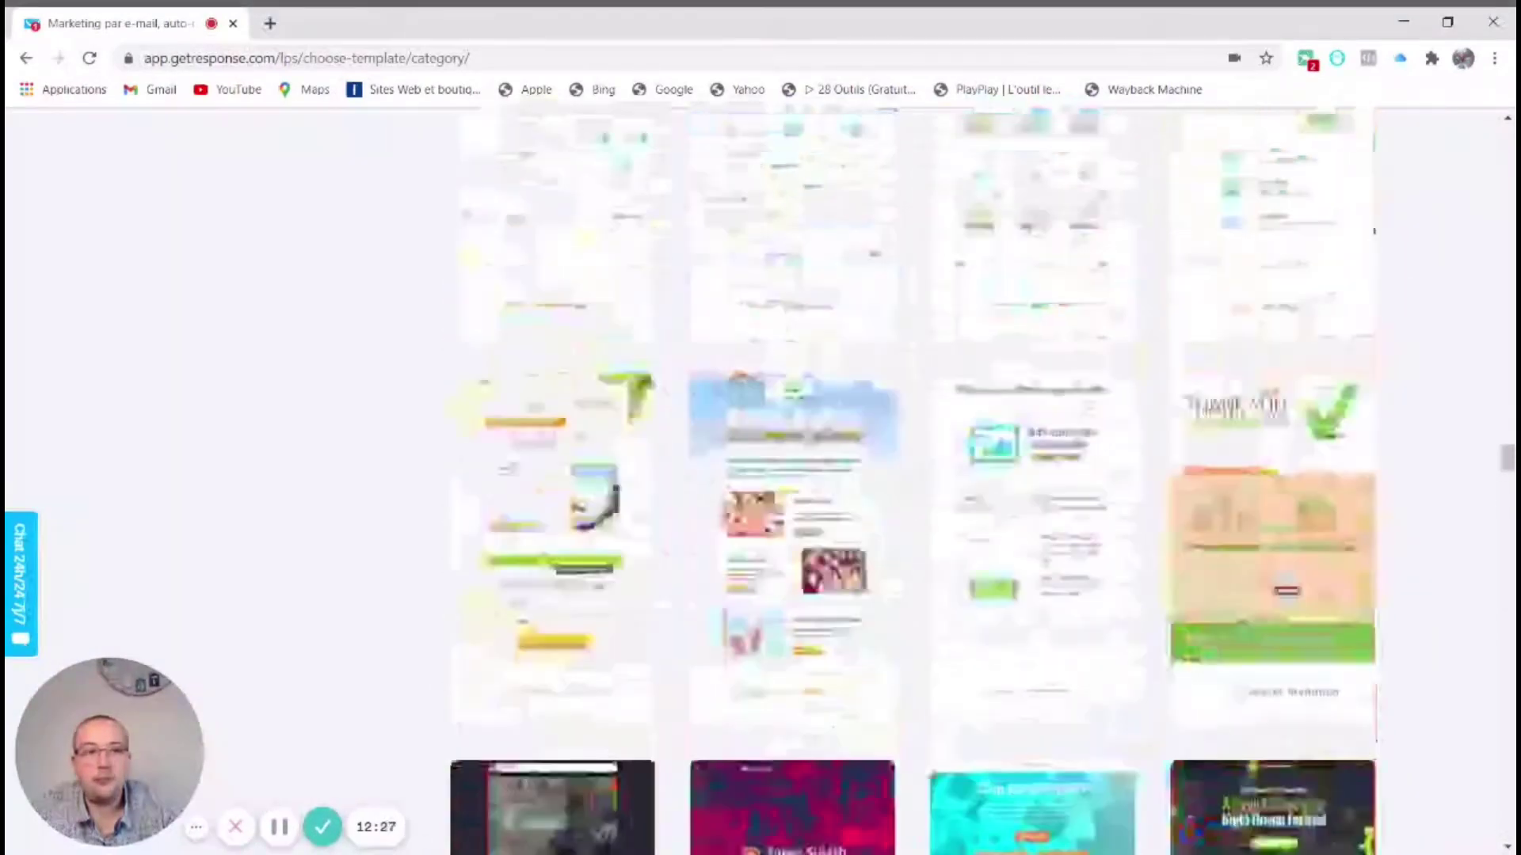
scroll(792, 475, up, 15)
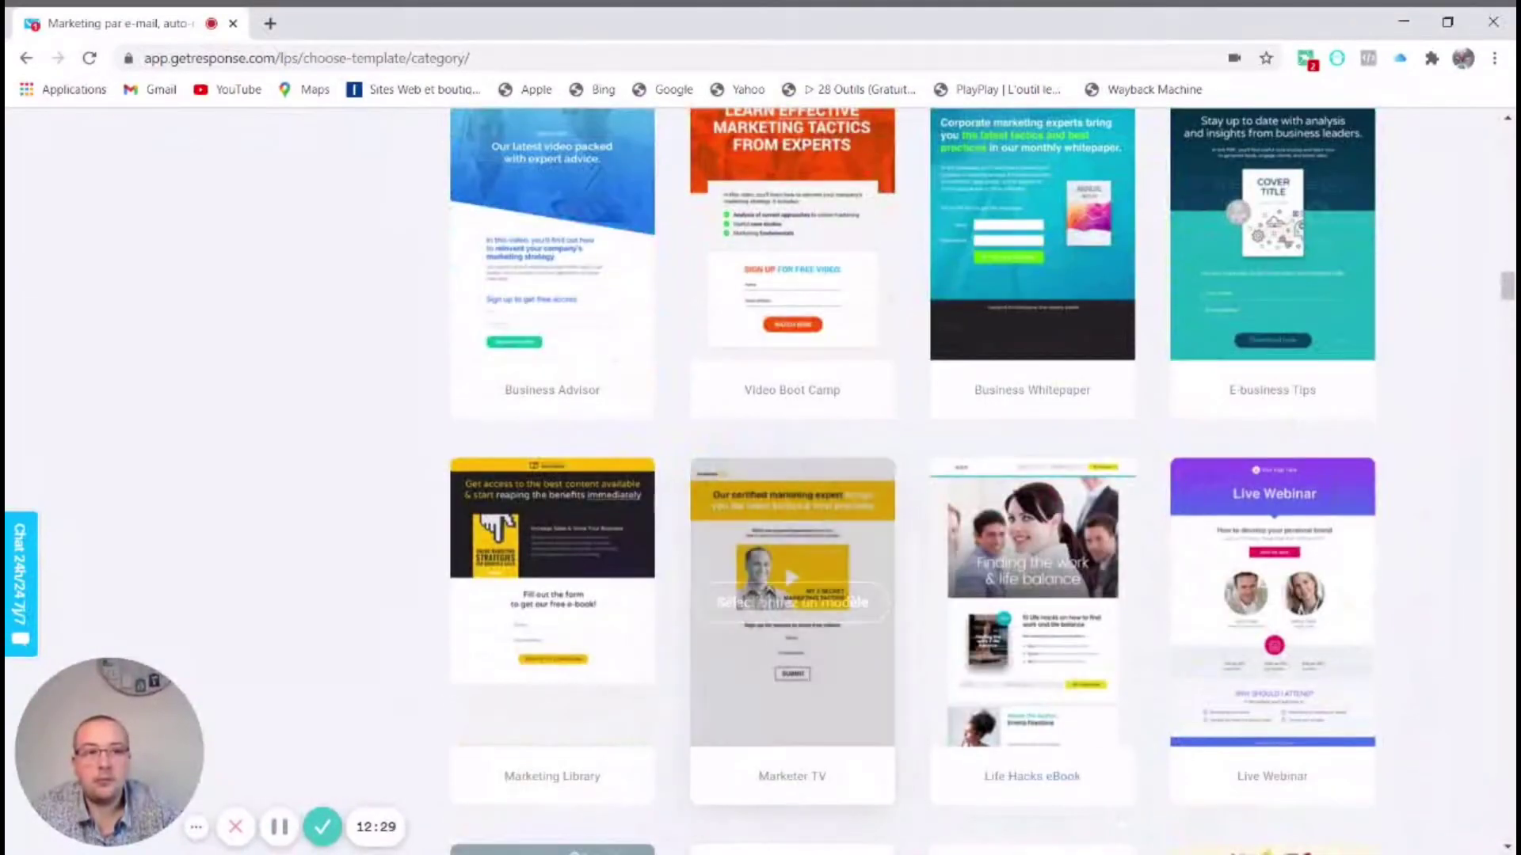
scroll(1084, 671, up, 10)
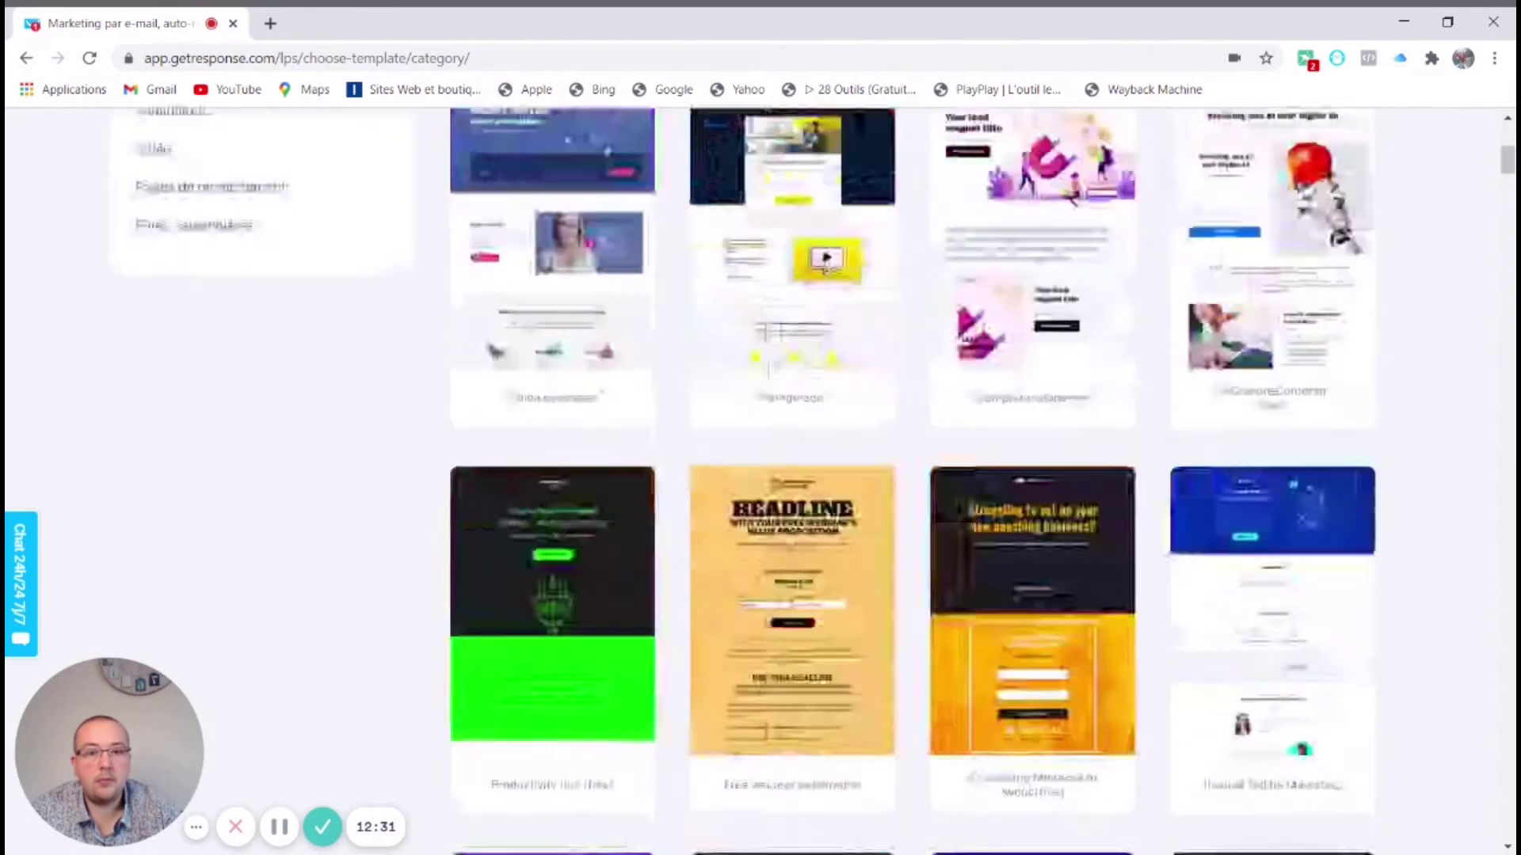
scroll(792, 476, up, 7)
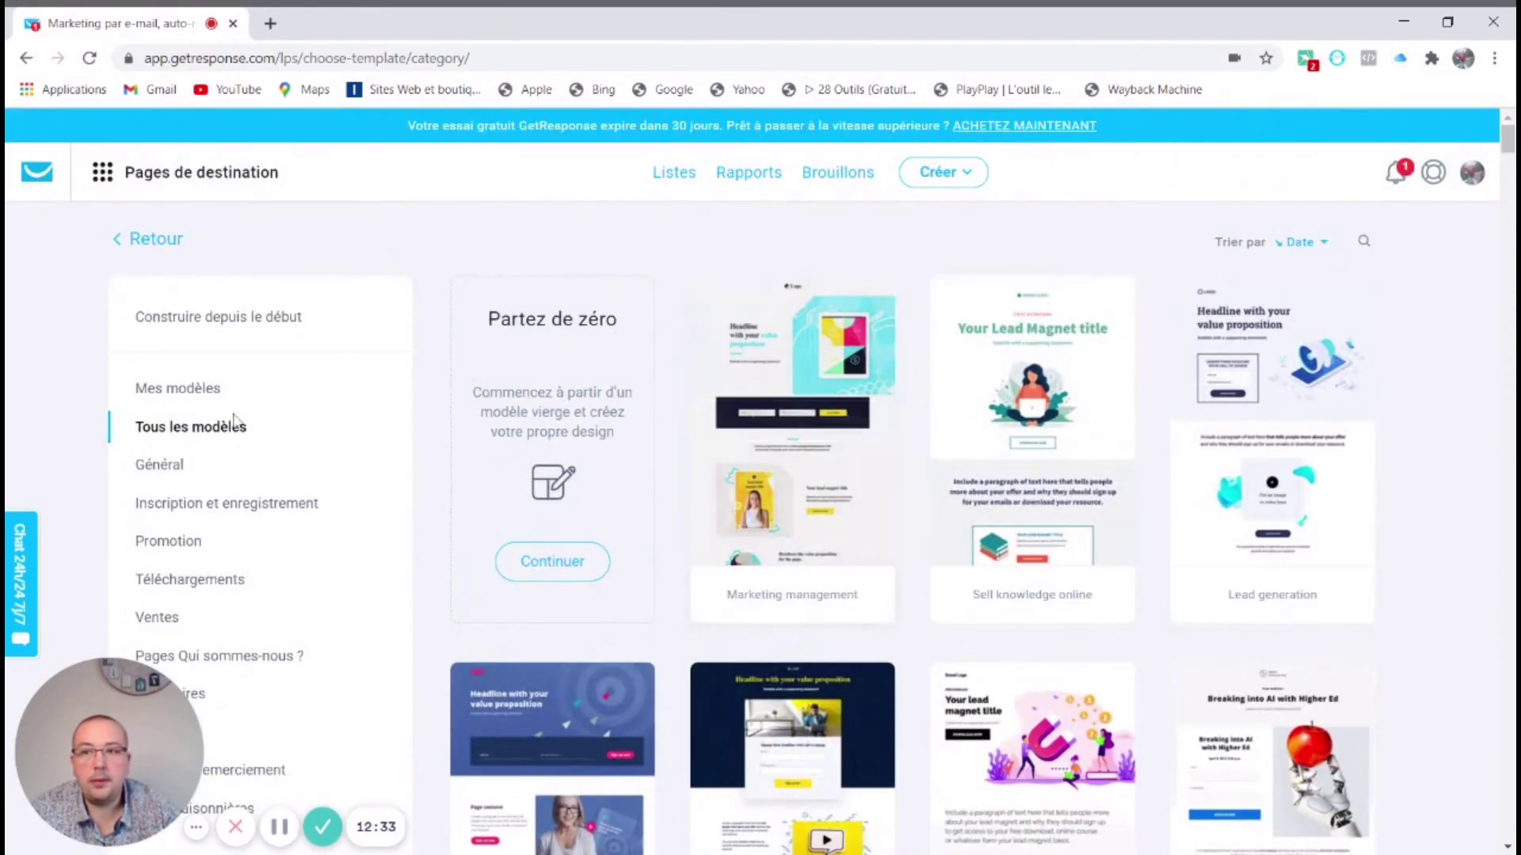
Choose to start the landing page from scratch and examine the plain templates offered
click(545, 559)
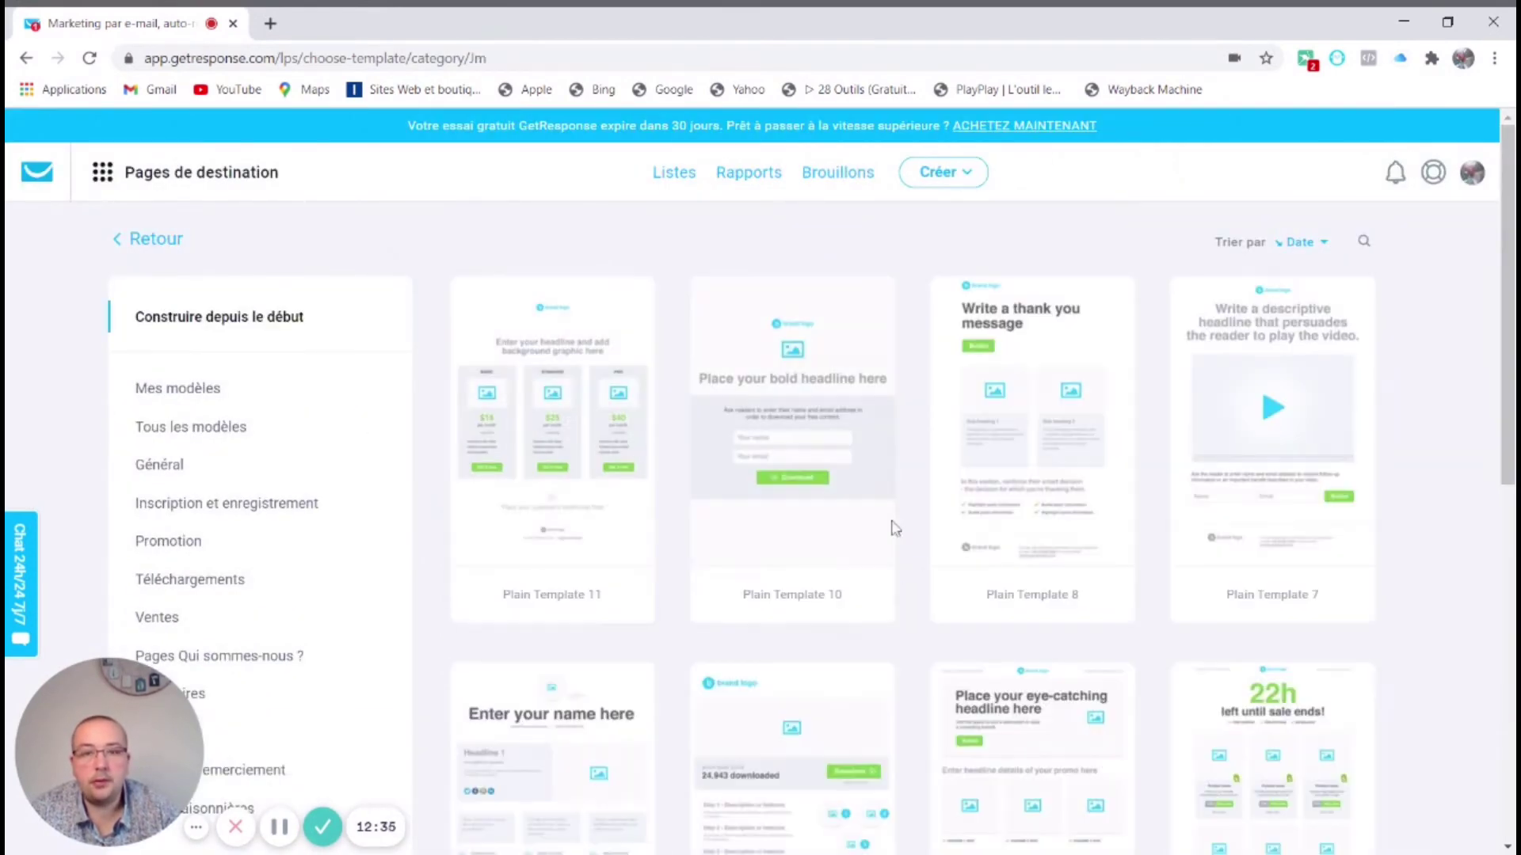
scroll(775, 515, down, 5)
scroll(776, 513, down, 2)
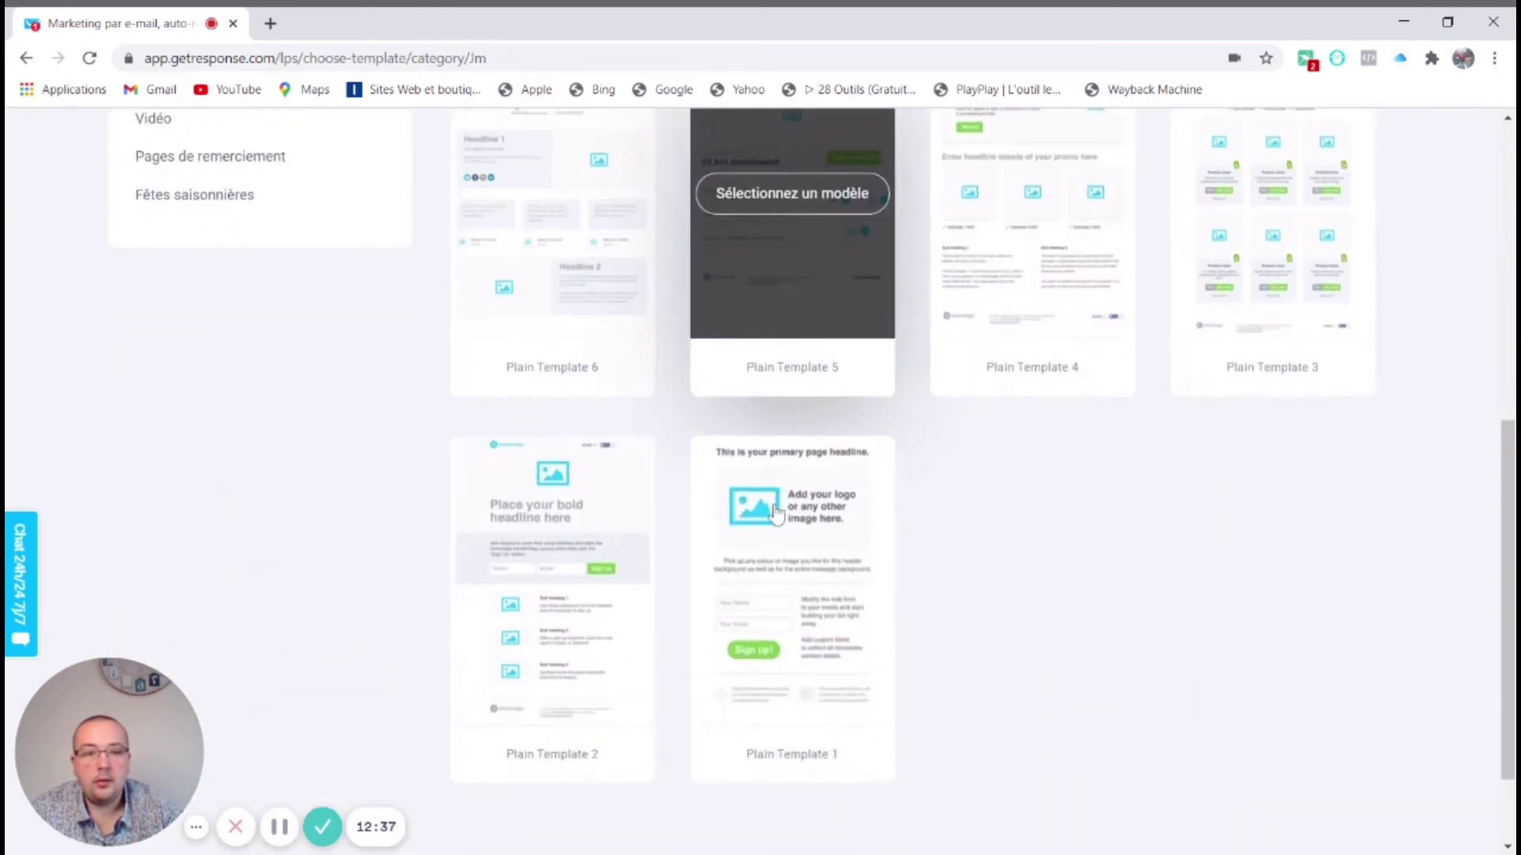
scroll(776, 513, up, 7)
scroll(792, 614, up, 1)
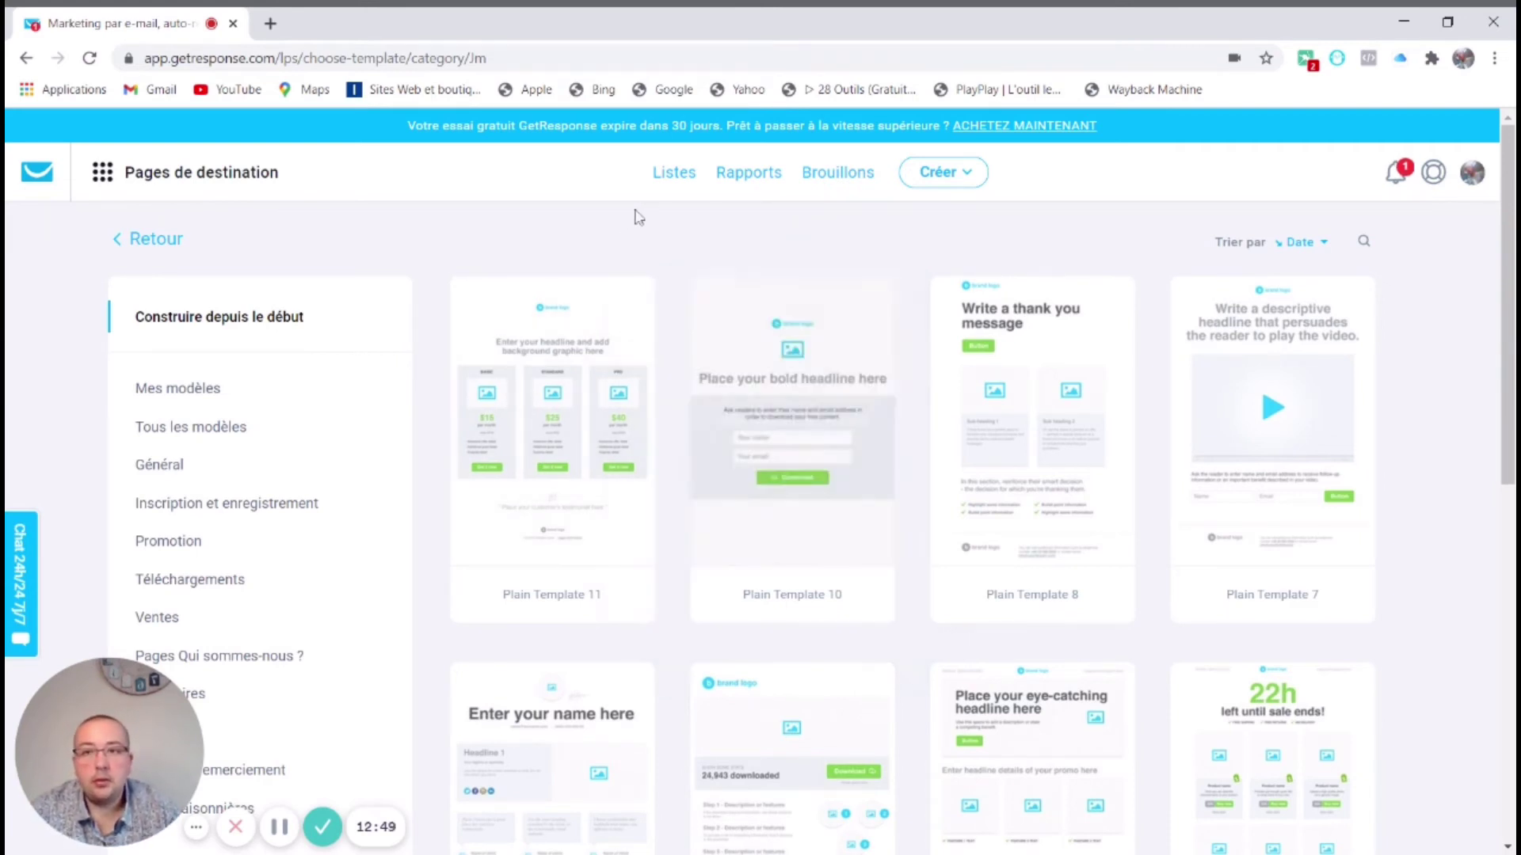
Switch to Auto-répondeurs and start creating a new autoresponder
click(131, 174)
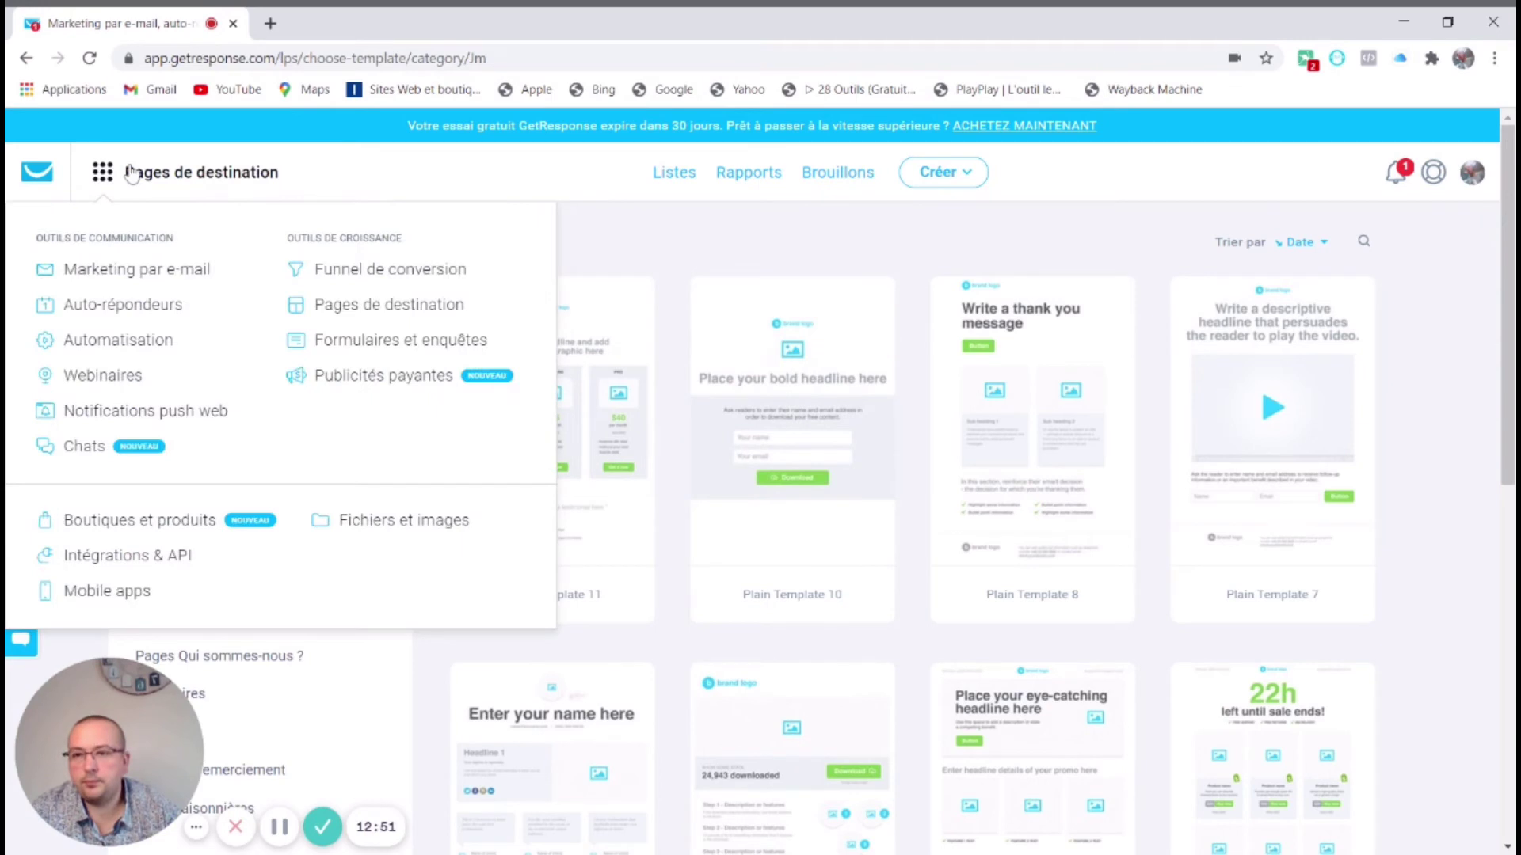
click(146, 317)
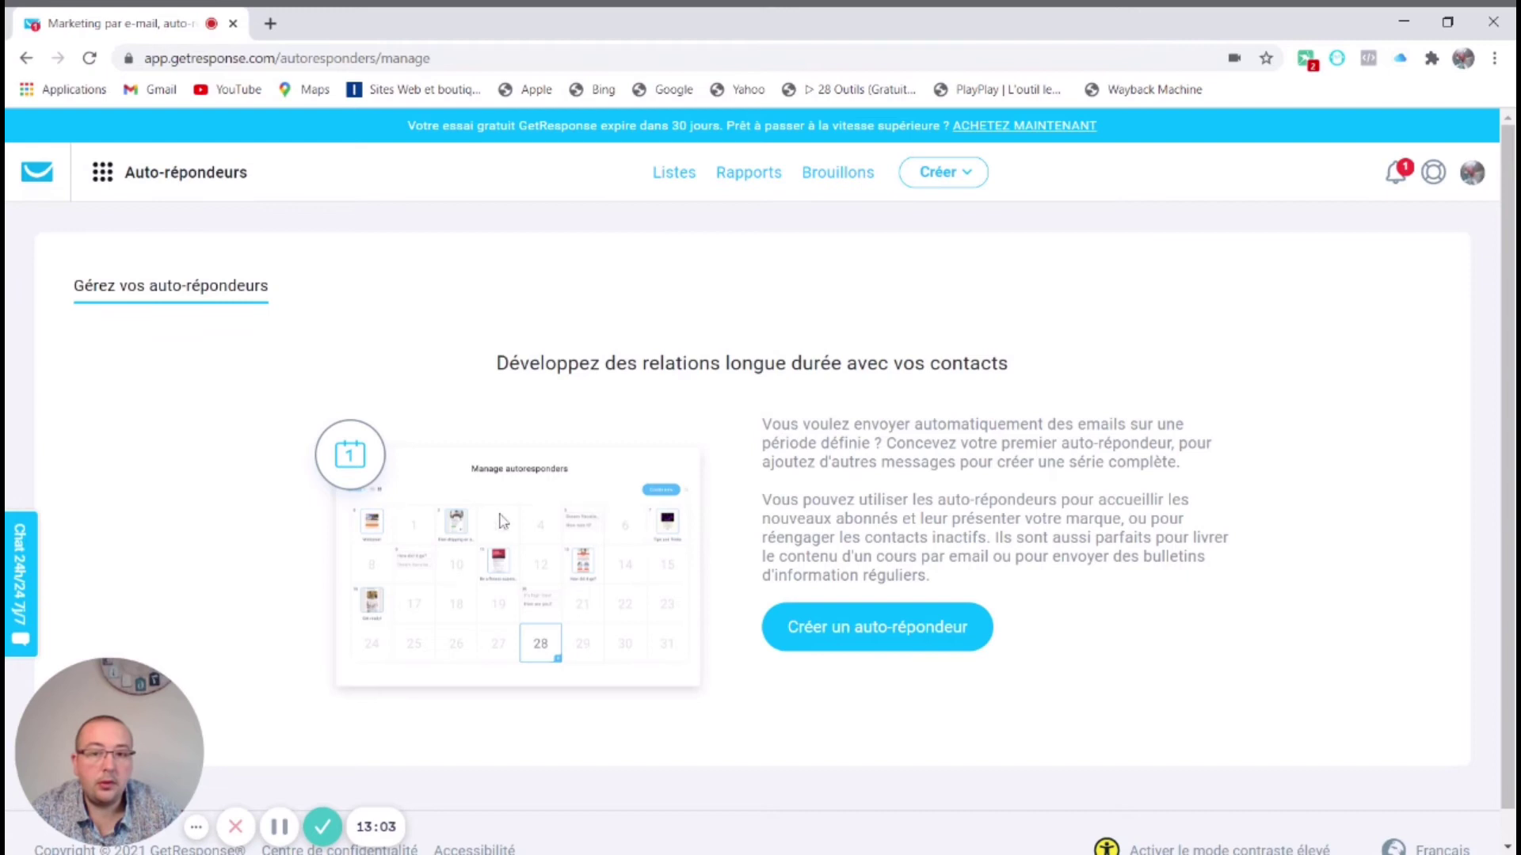
scroll(510, 536, down, 1)
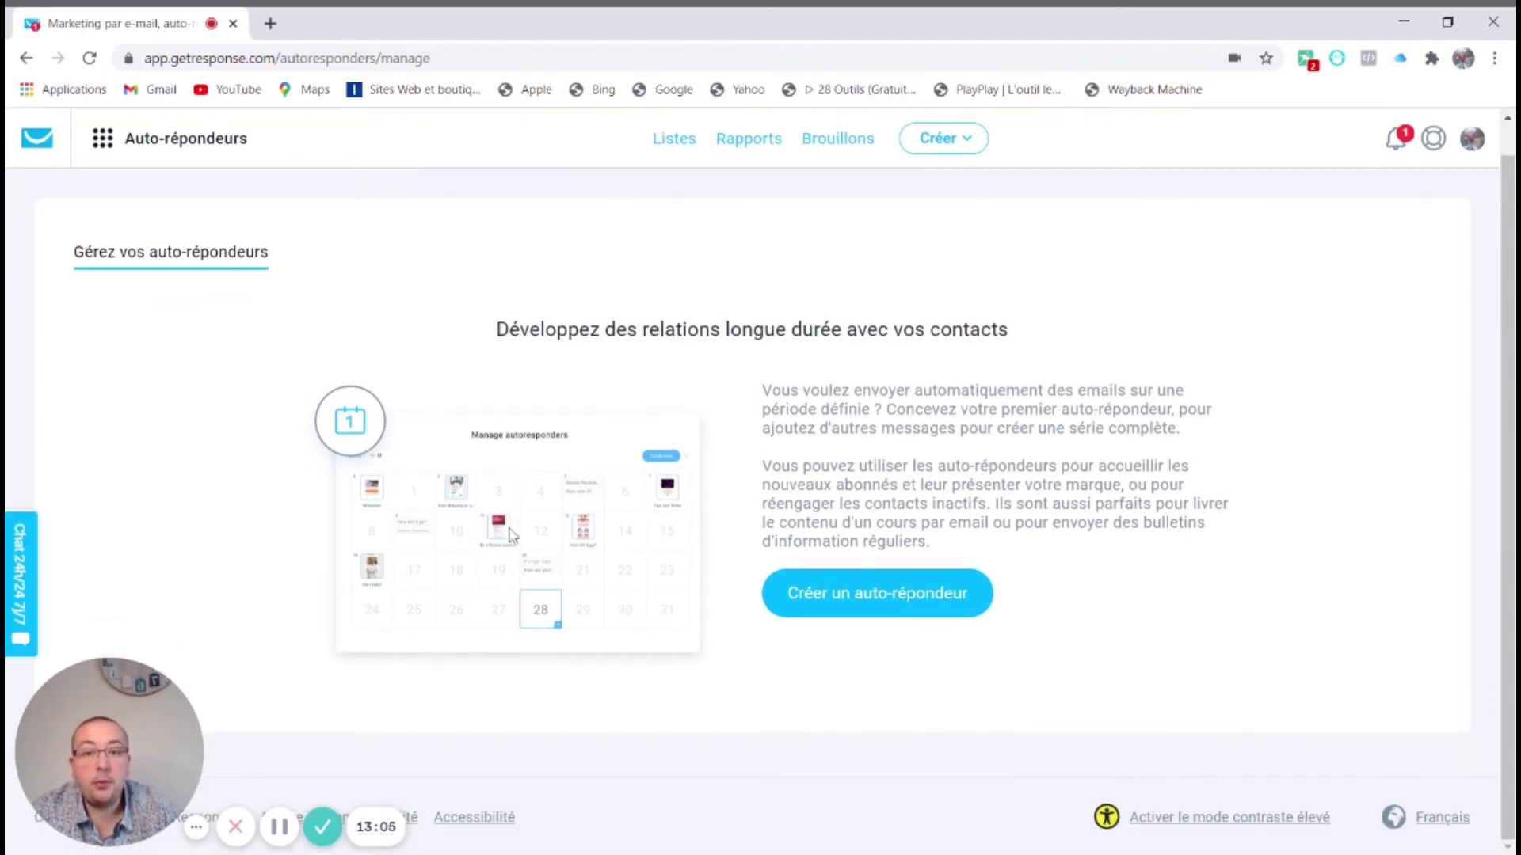
click(893, 593)
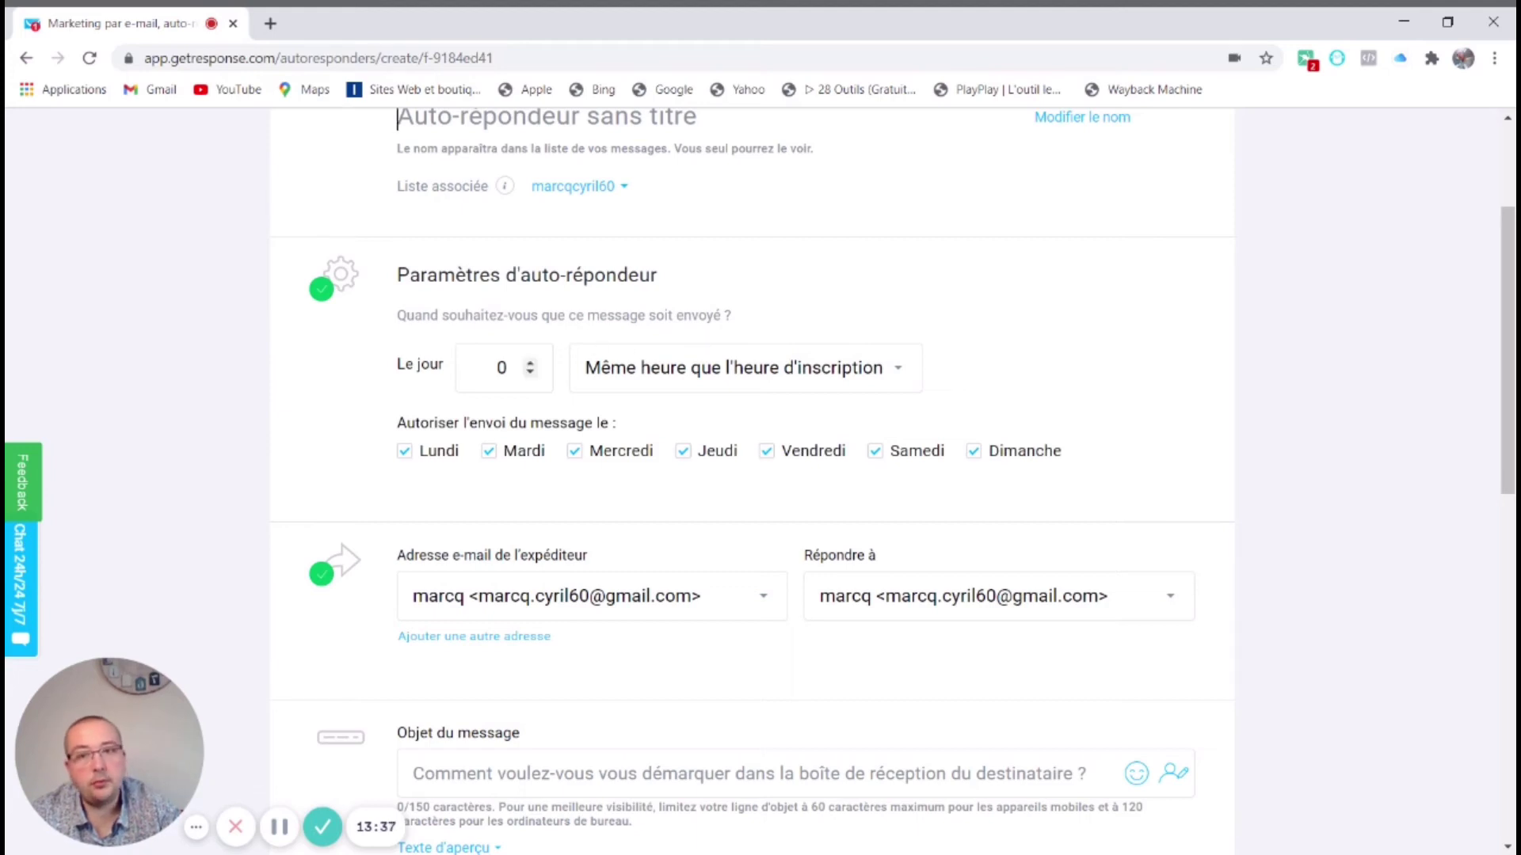
Set the autoresponder's send day to 12 and check the available sending time options
click(530, 365)
drag(643, 369, 674, 374)
click(673, 374)
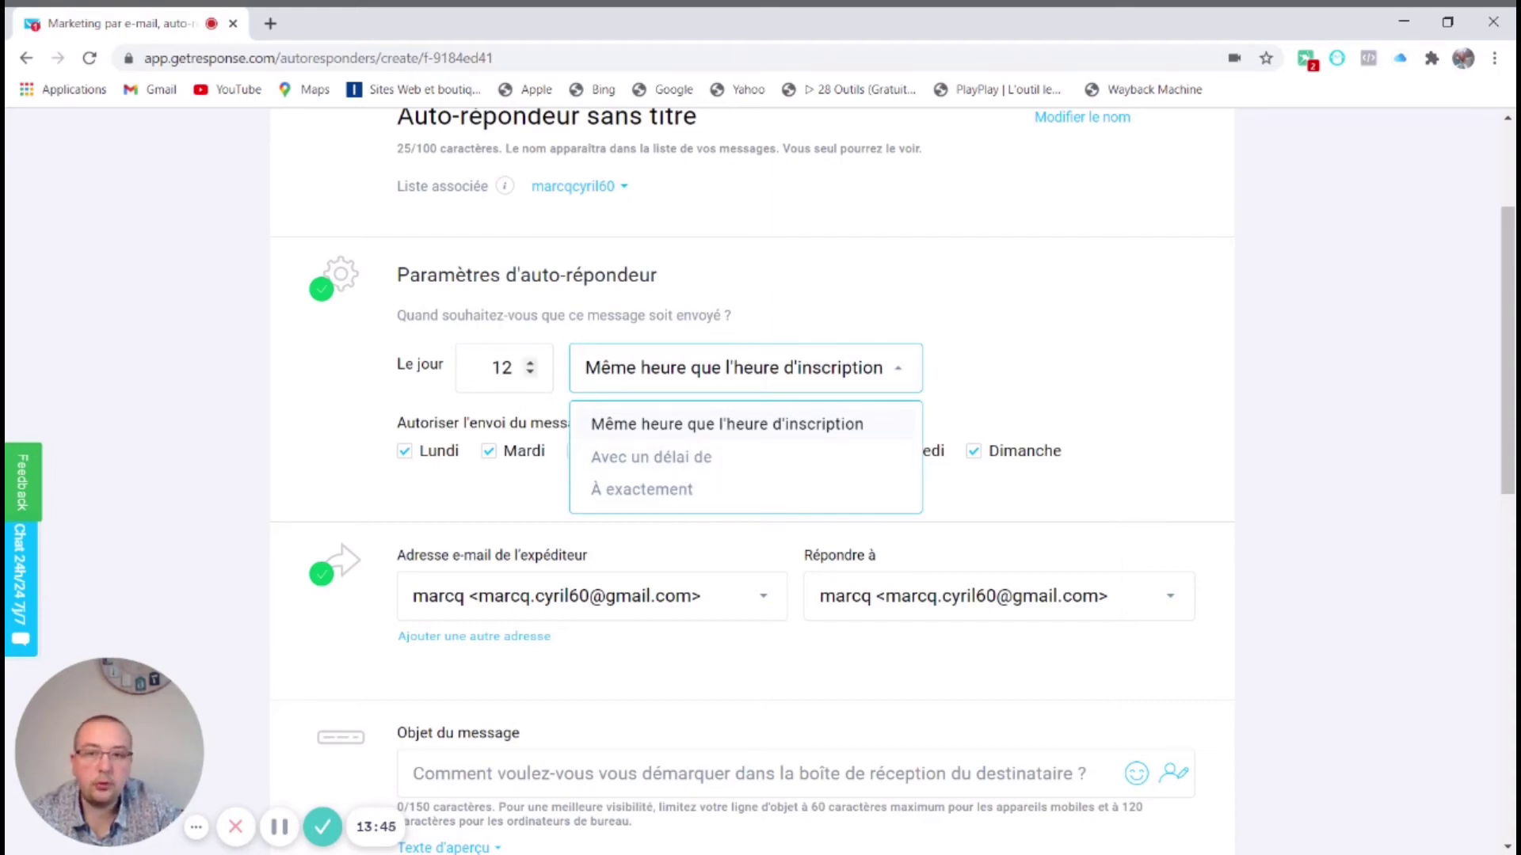
drag(876, 238, 760, 485)
Examine the autoresponder's remaining settings, from sender address and message subject to content design and click tracking
scroll(760, 485, down, 7)
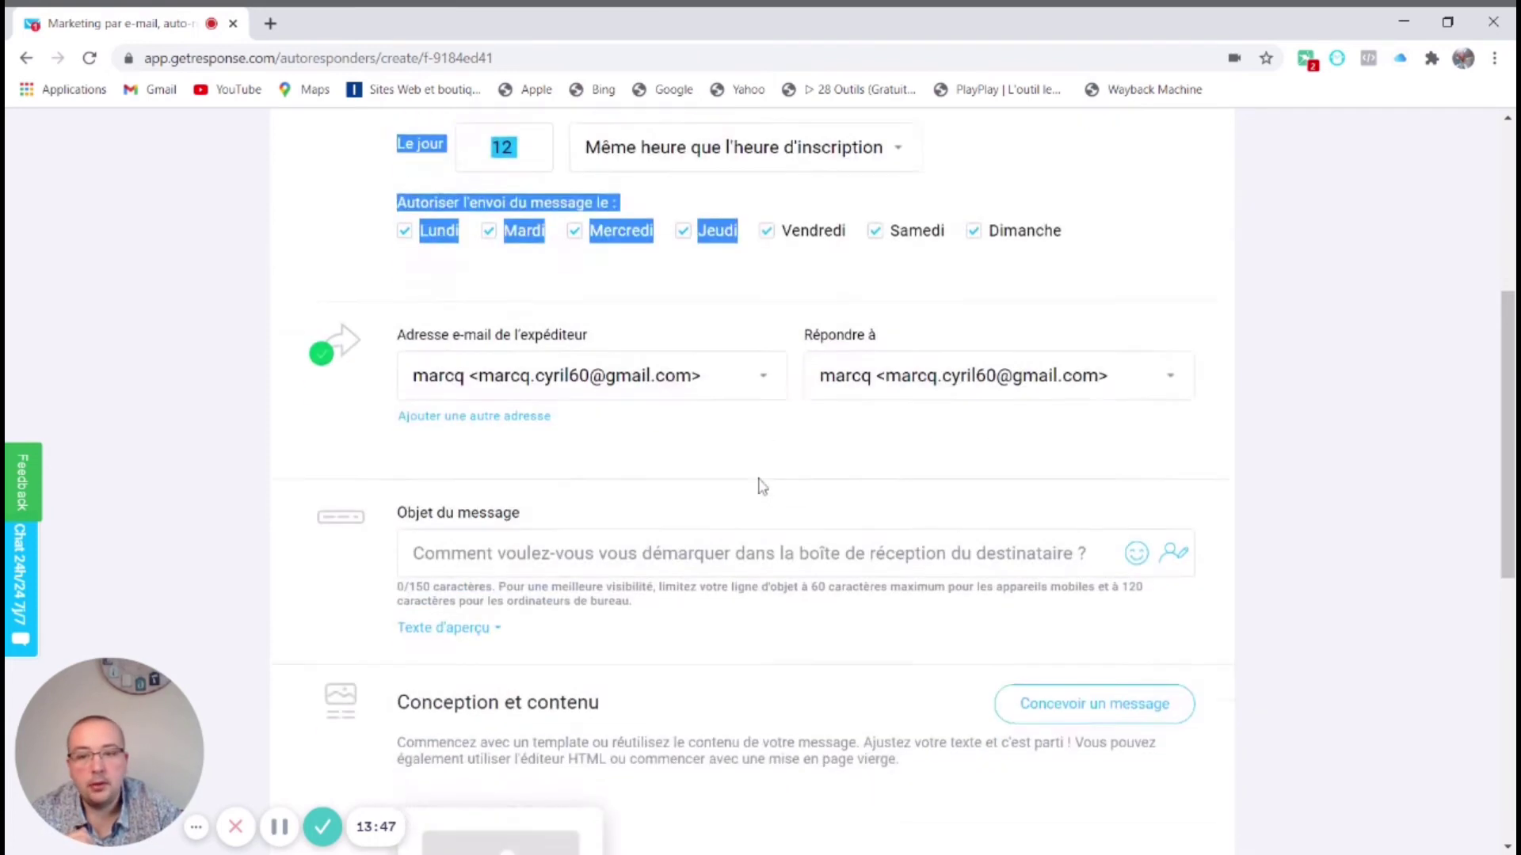
scroll(760, 485, down, 4)
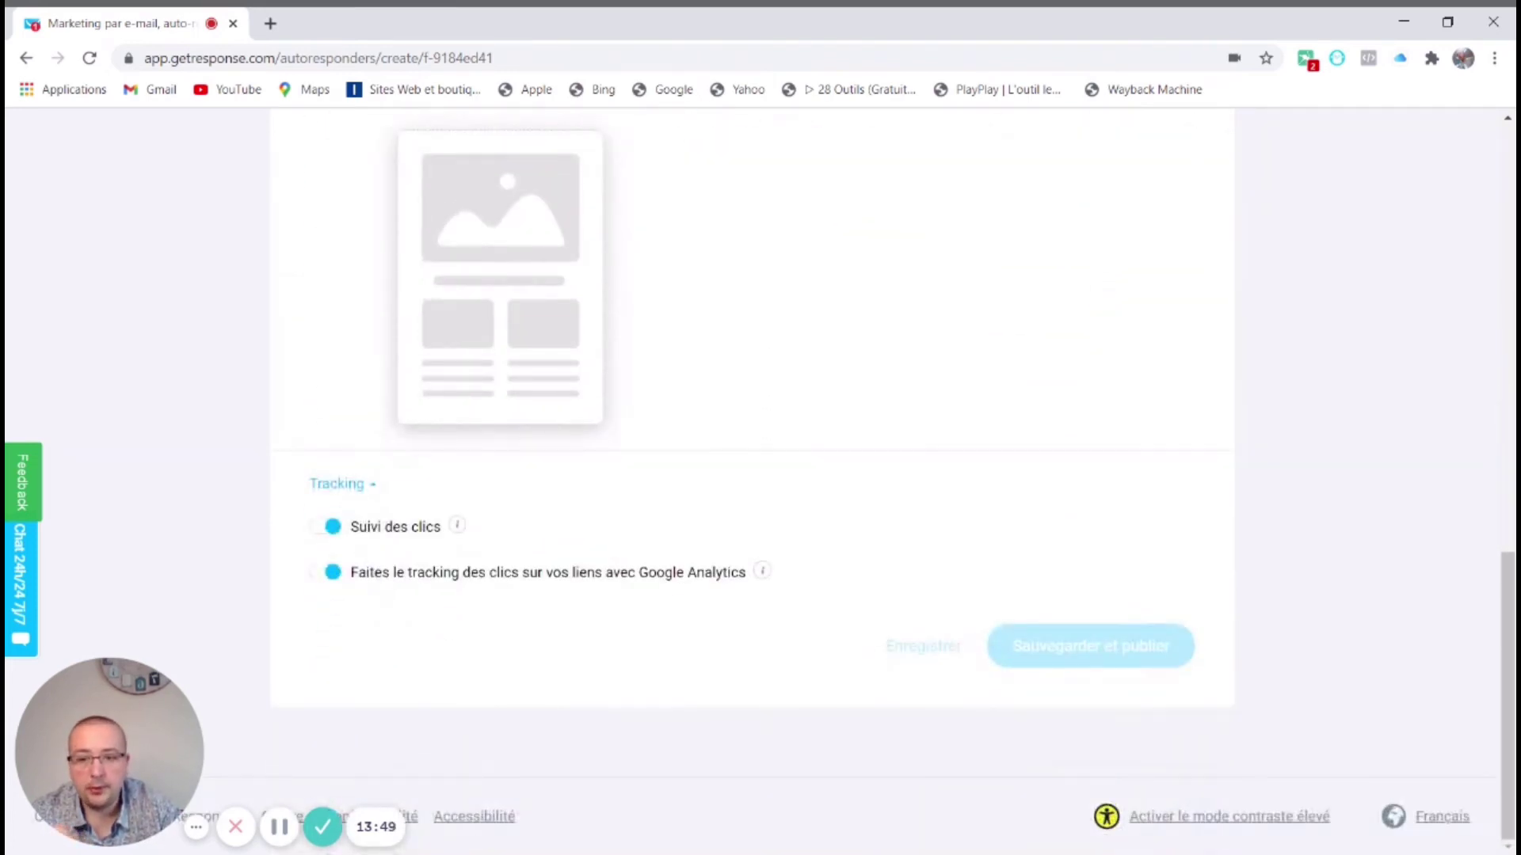
scroll(761, 485, up, 12)
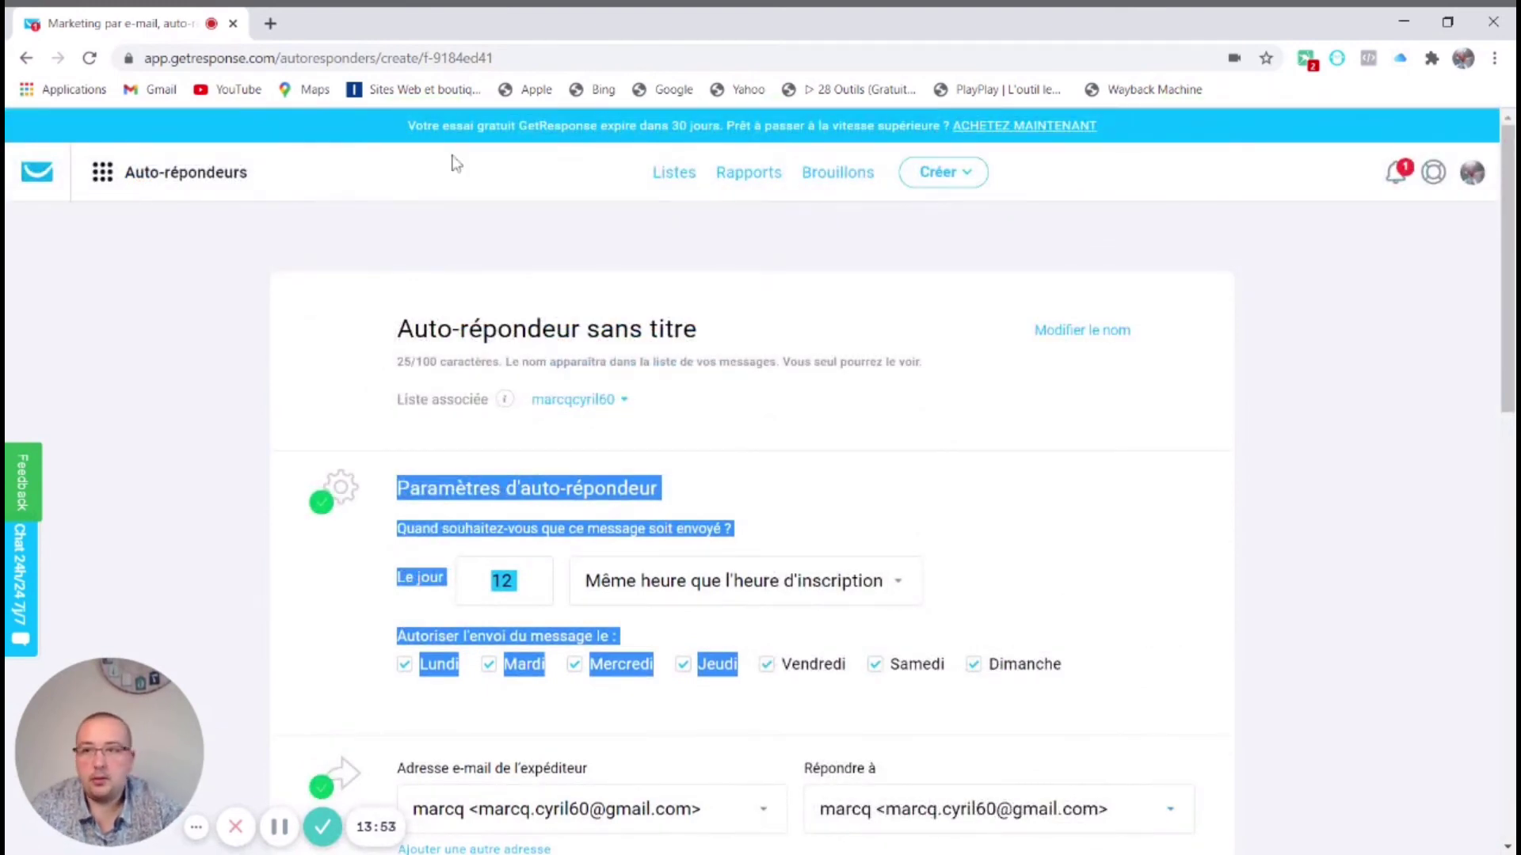
Switch to Notifications push web and start adding a site
click(98, 178)
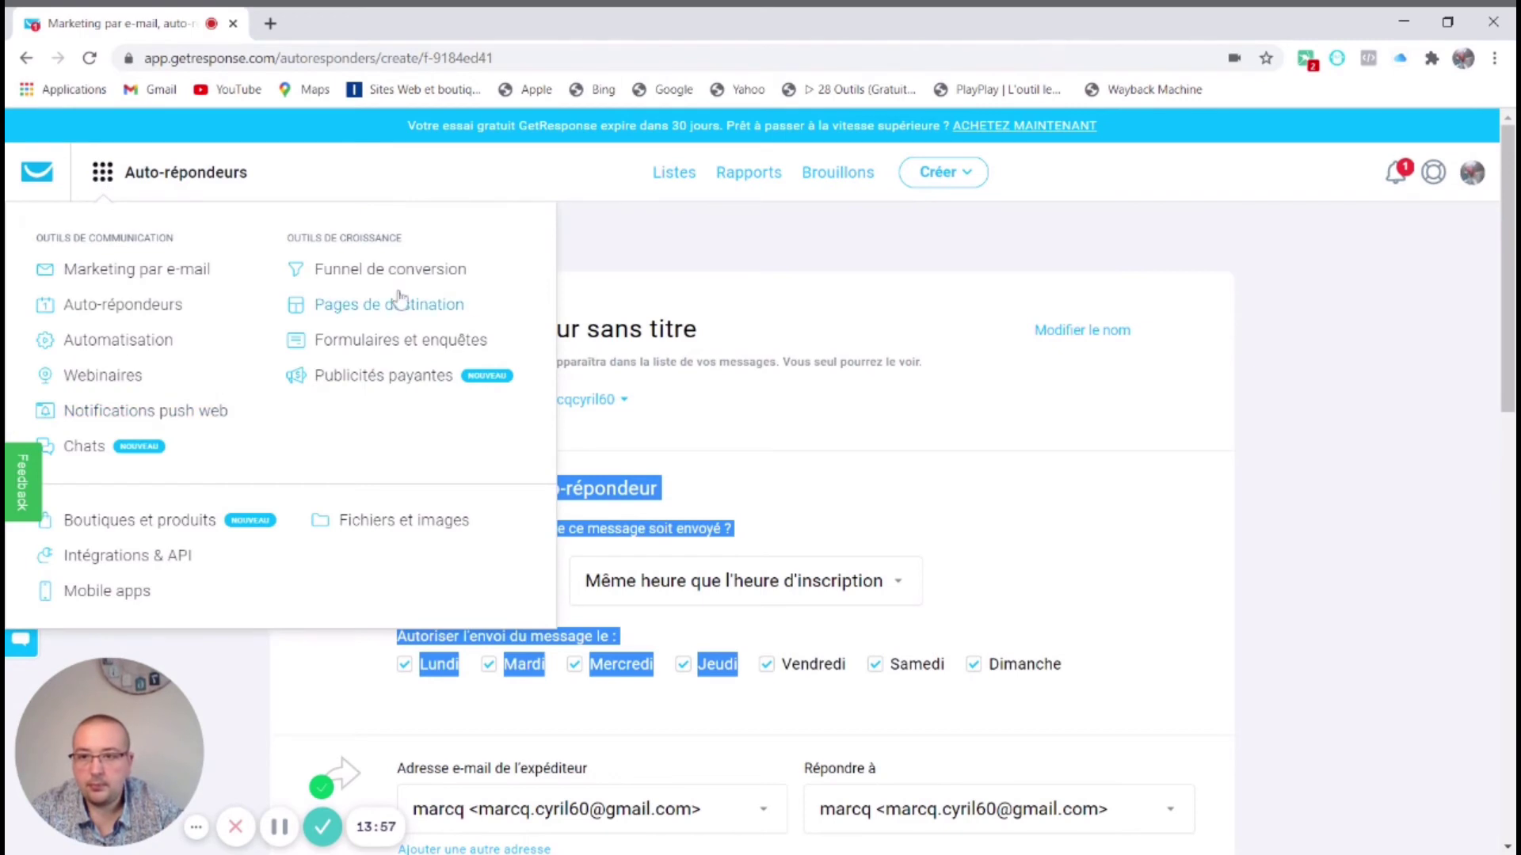
click(147, 417)
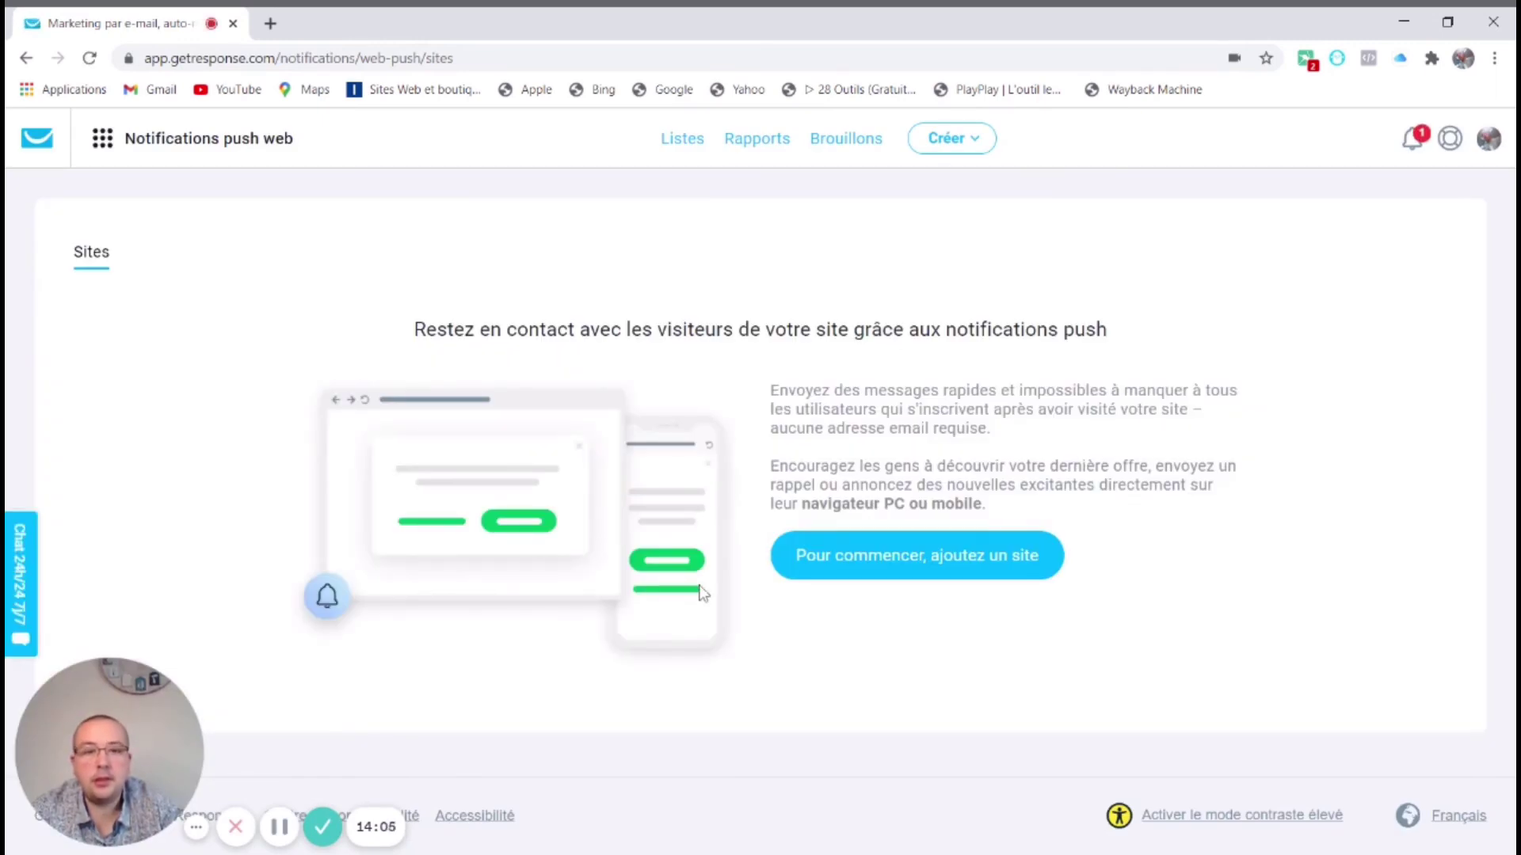
click(929, 559)
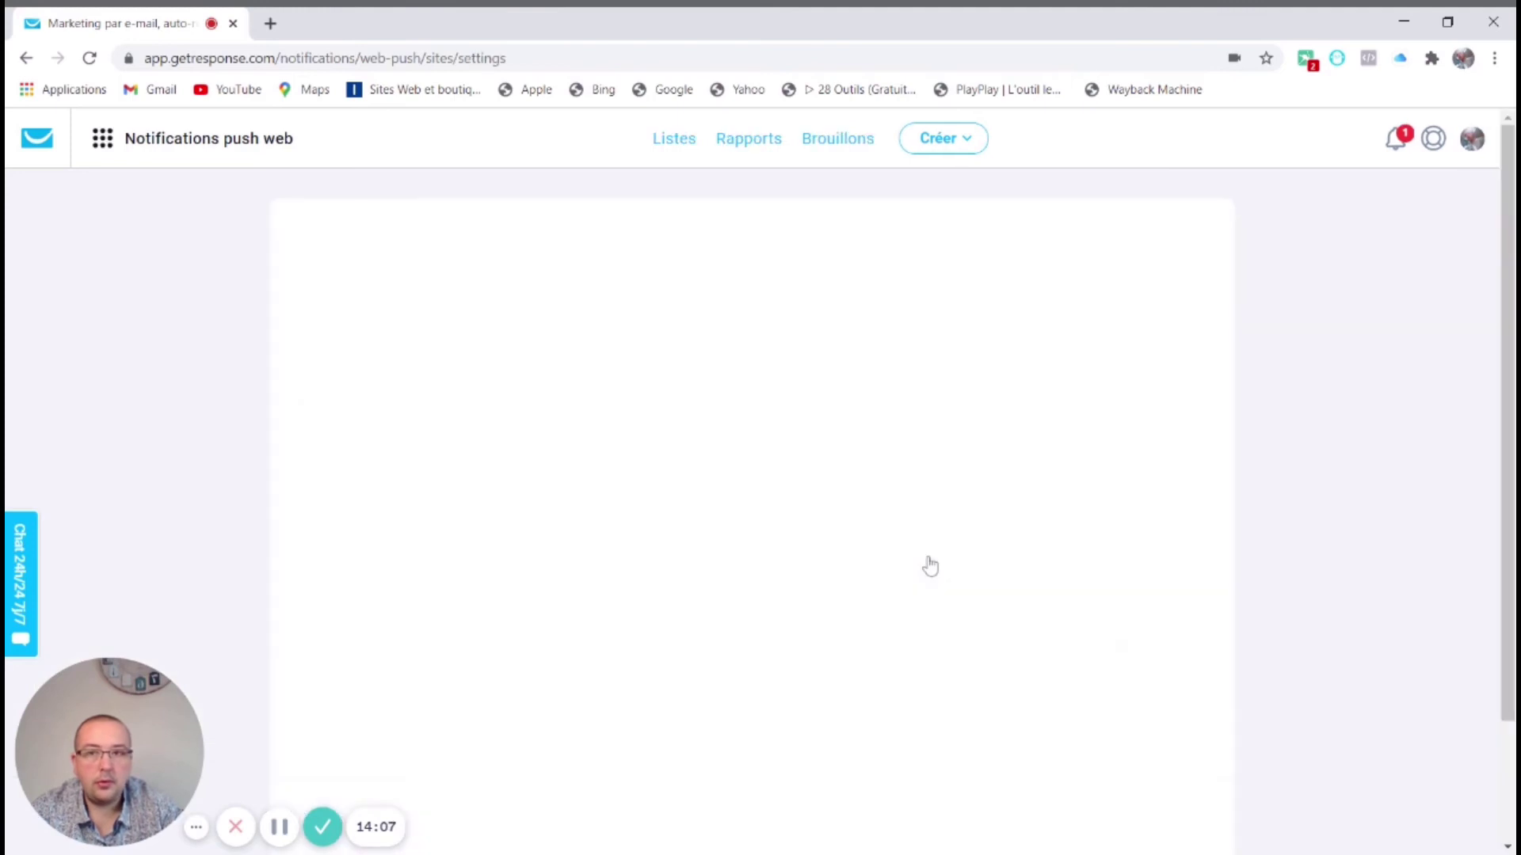
click(396, 513)
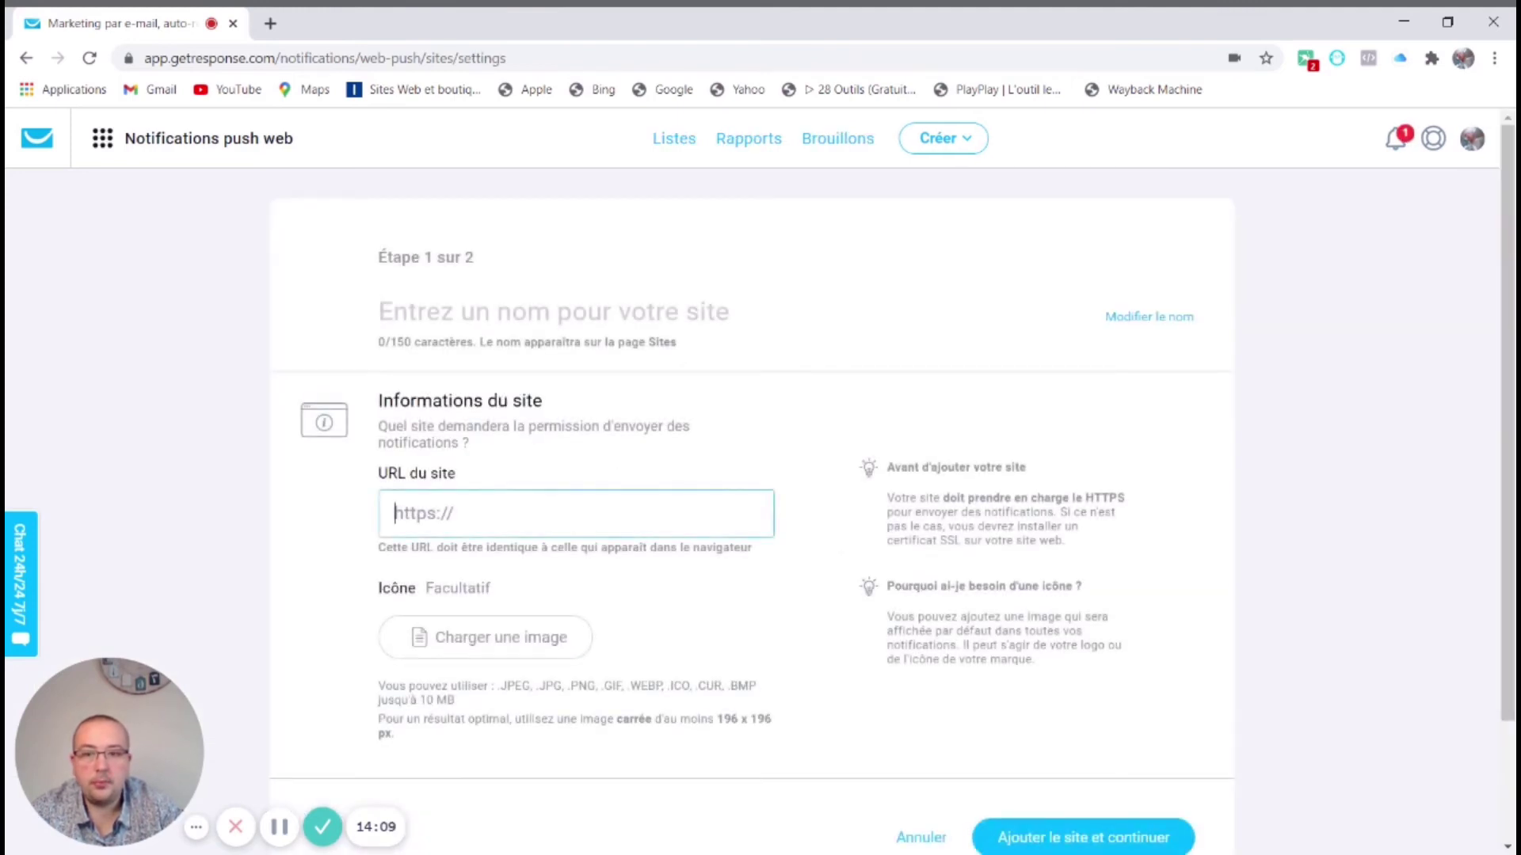
text(ww)
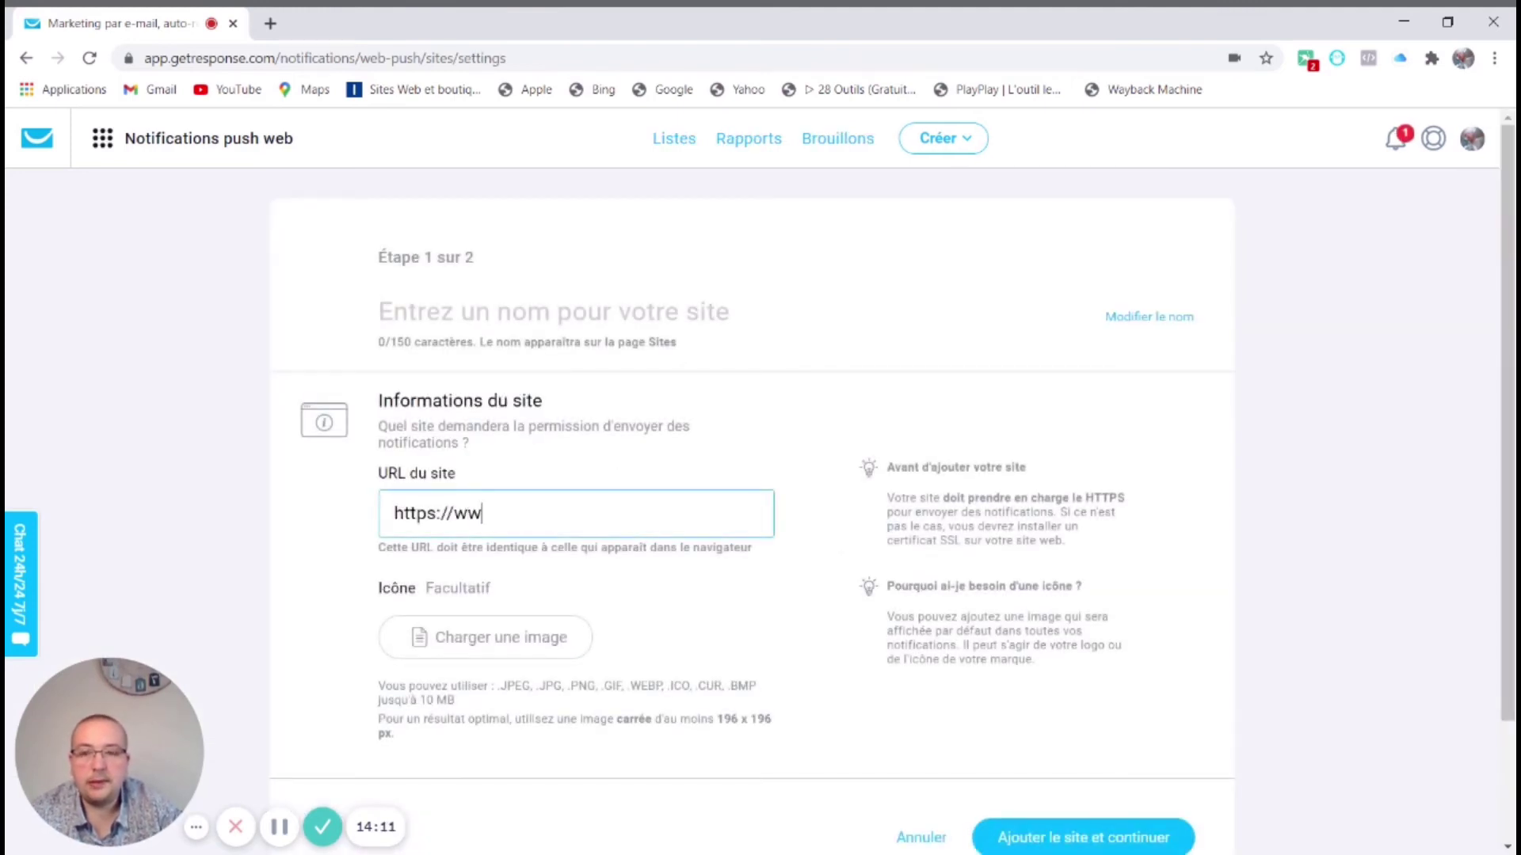
text(w.)
text(kycy-mar)
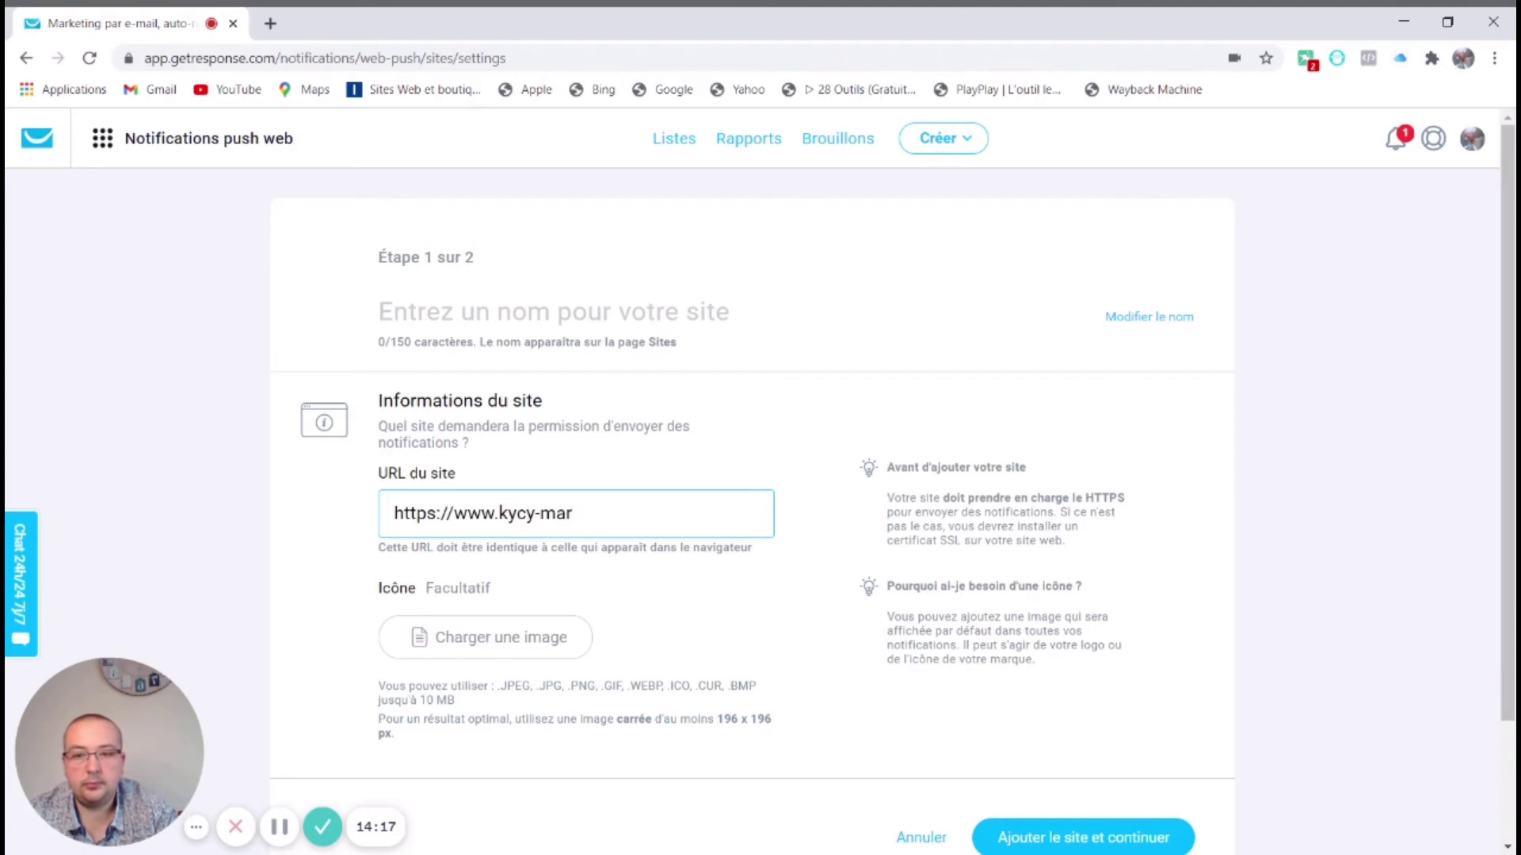
text(lkketing.com)
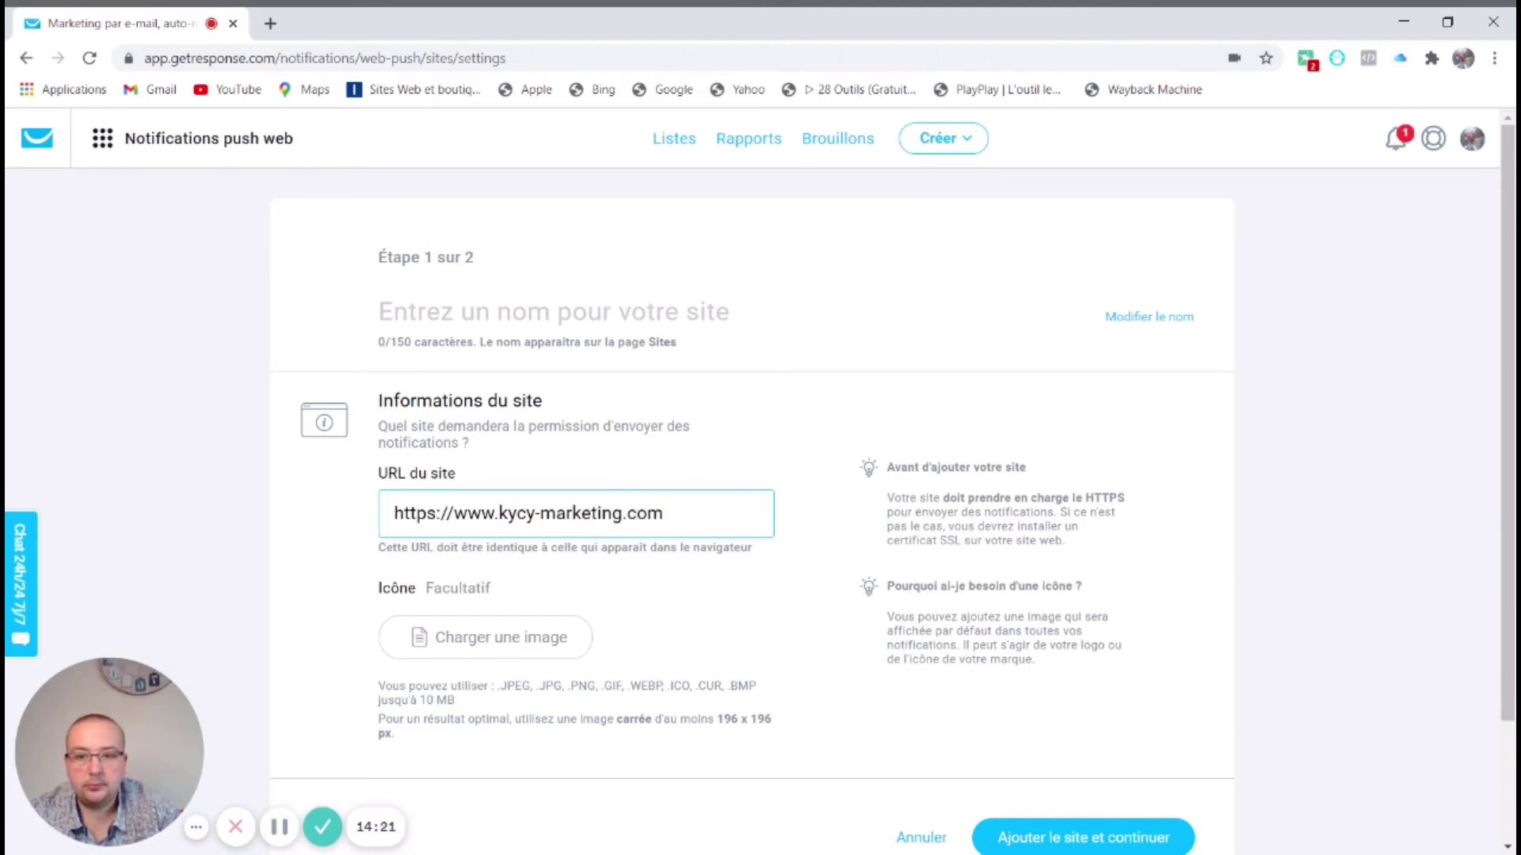
Load the image Logo DF transparent.png as the site's notification icon
scroll(504, 623, down, 2)
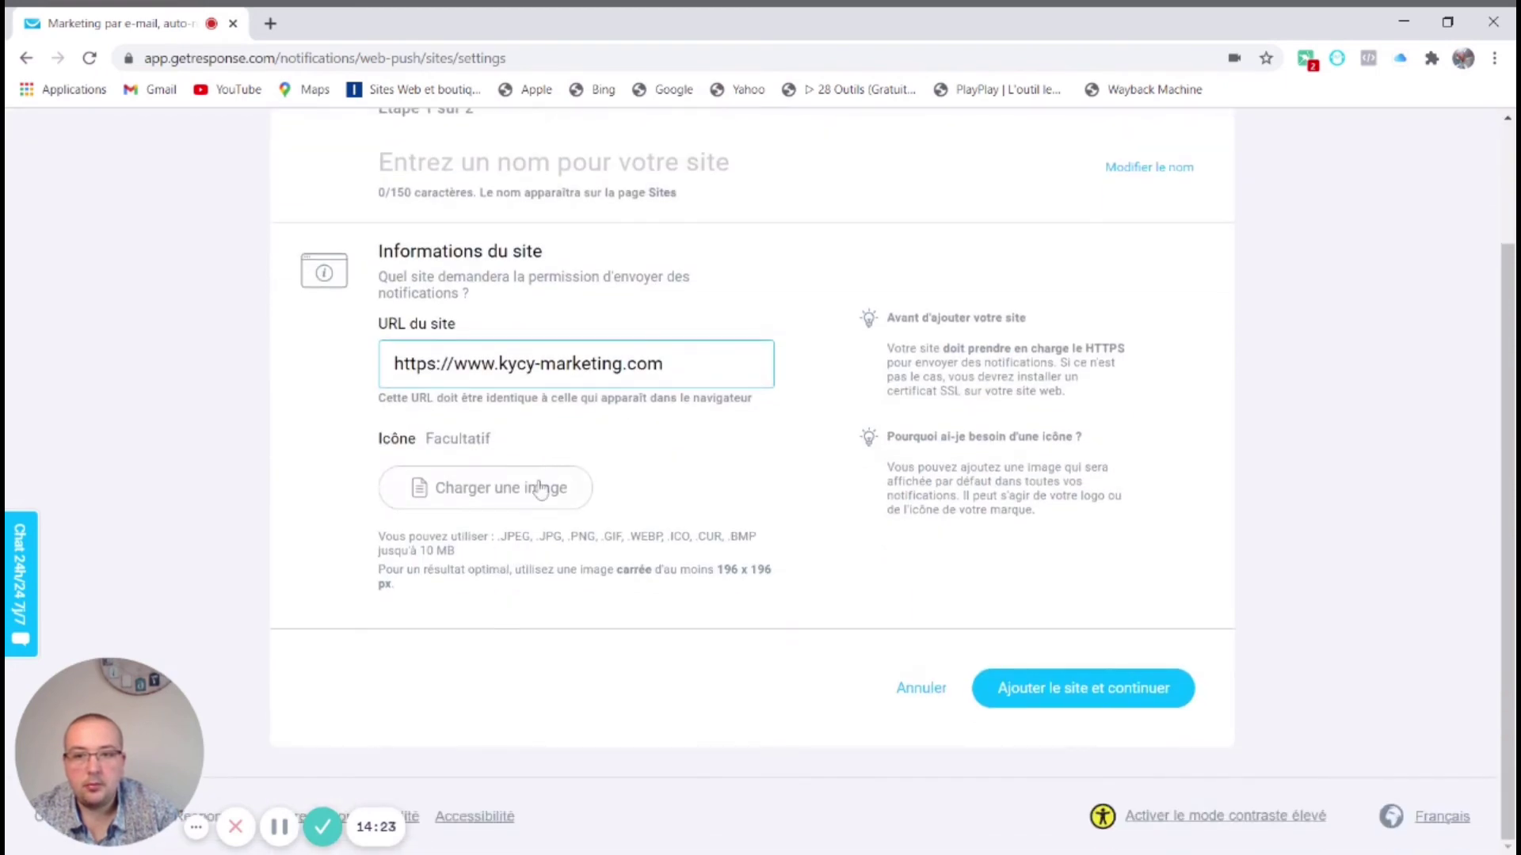
click(538, 495)
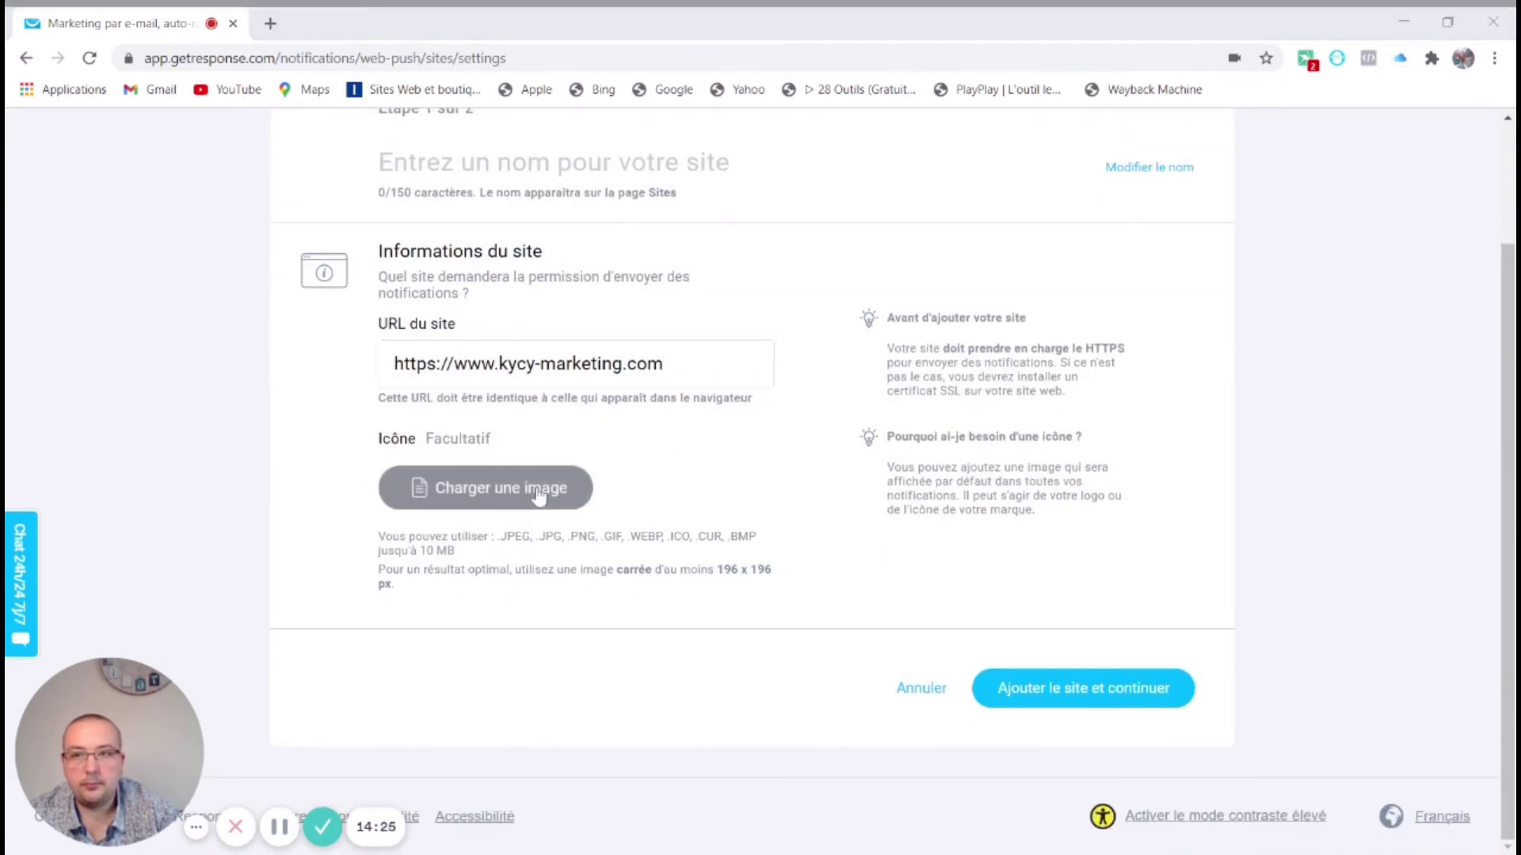
double_click(780, 400)
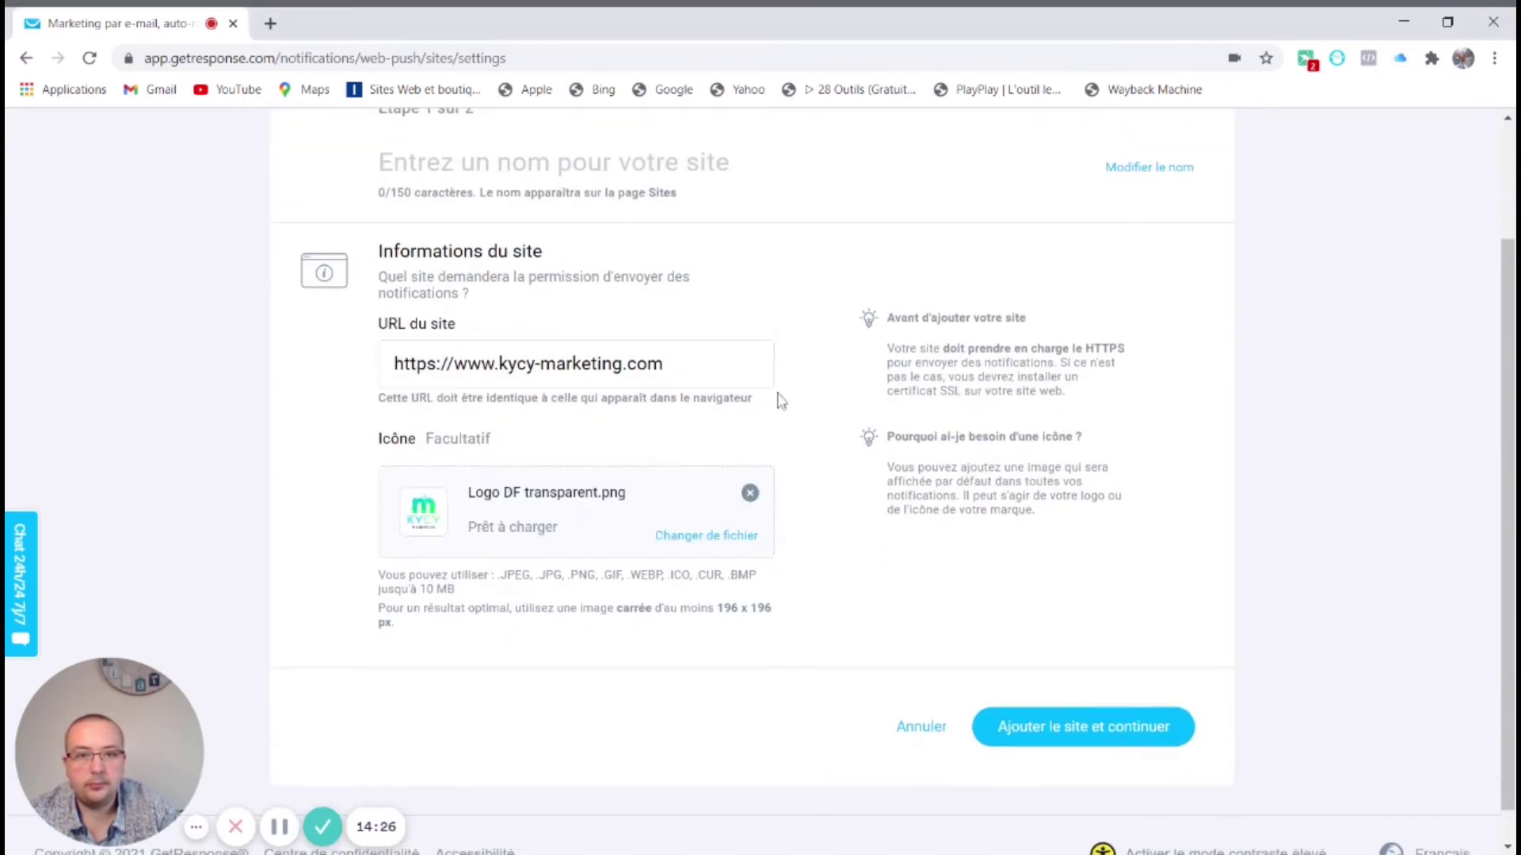
Name the site kycy and add it, continuing to the second setup stage
click(1078, 722)
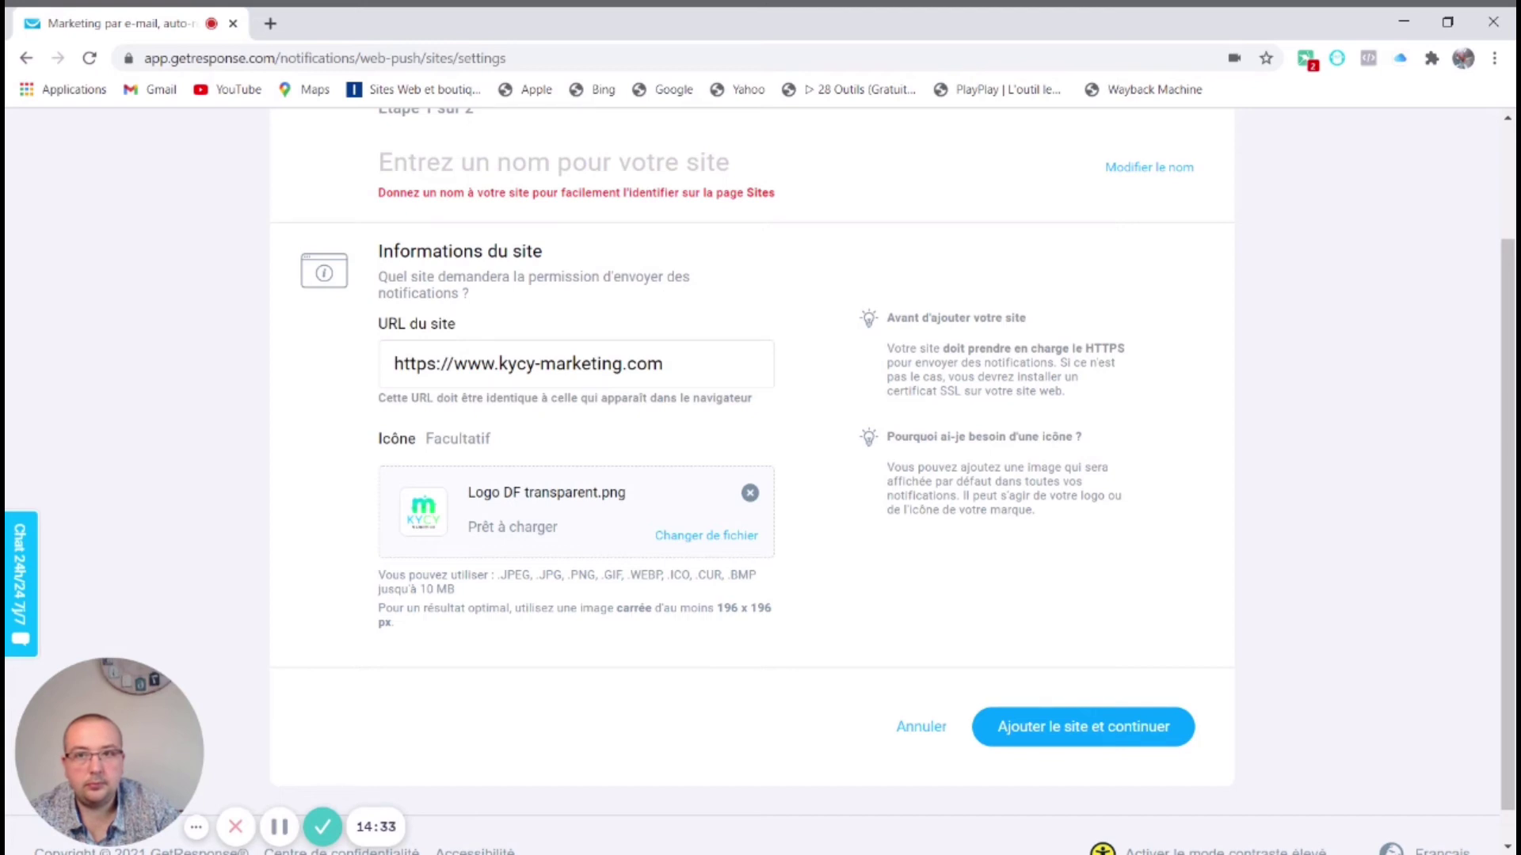
click(379, 161)
text(kycy)
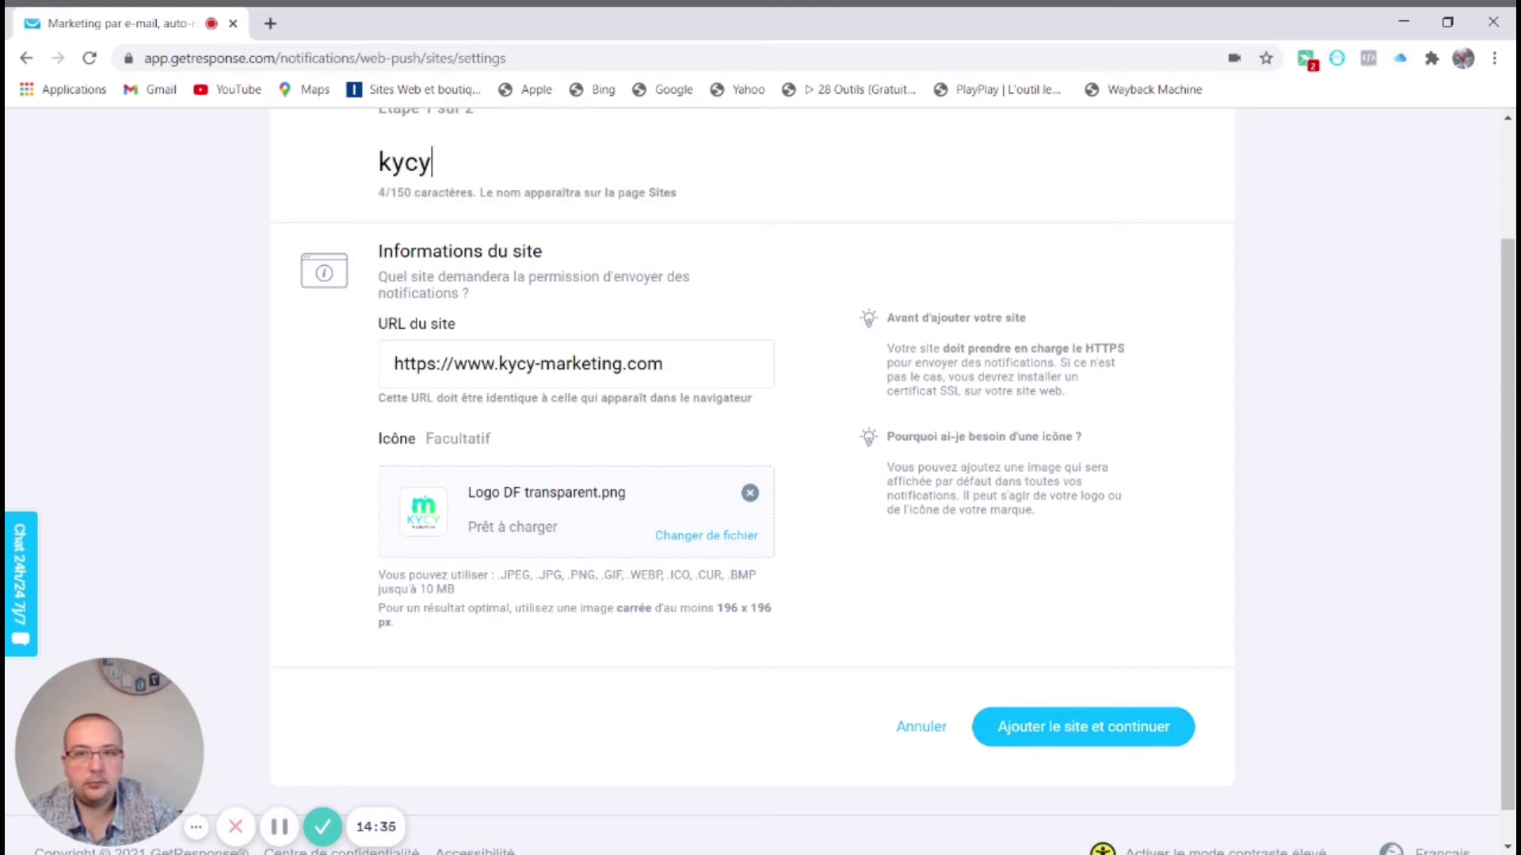
click(1025, 726)
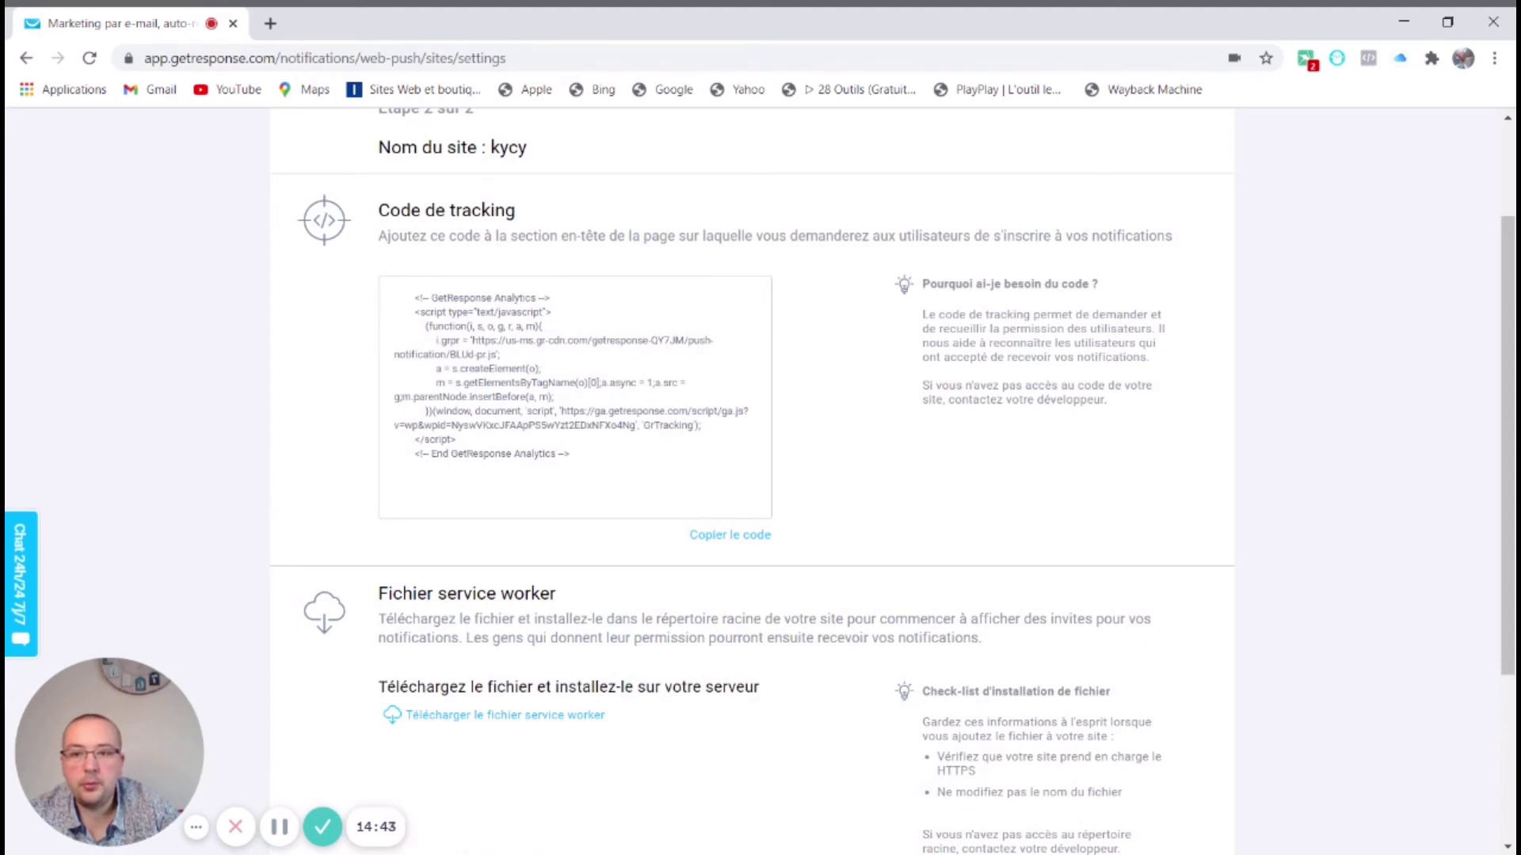
Review the tracking code and service worker instructions, and finish adding the push notification site
scroll(903, 520, down, 3)
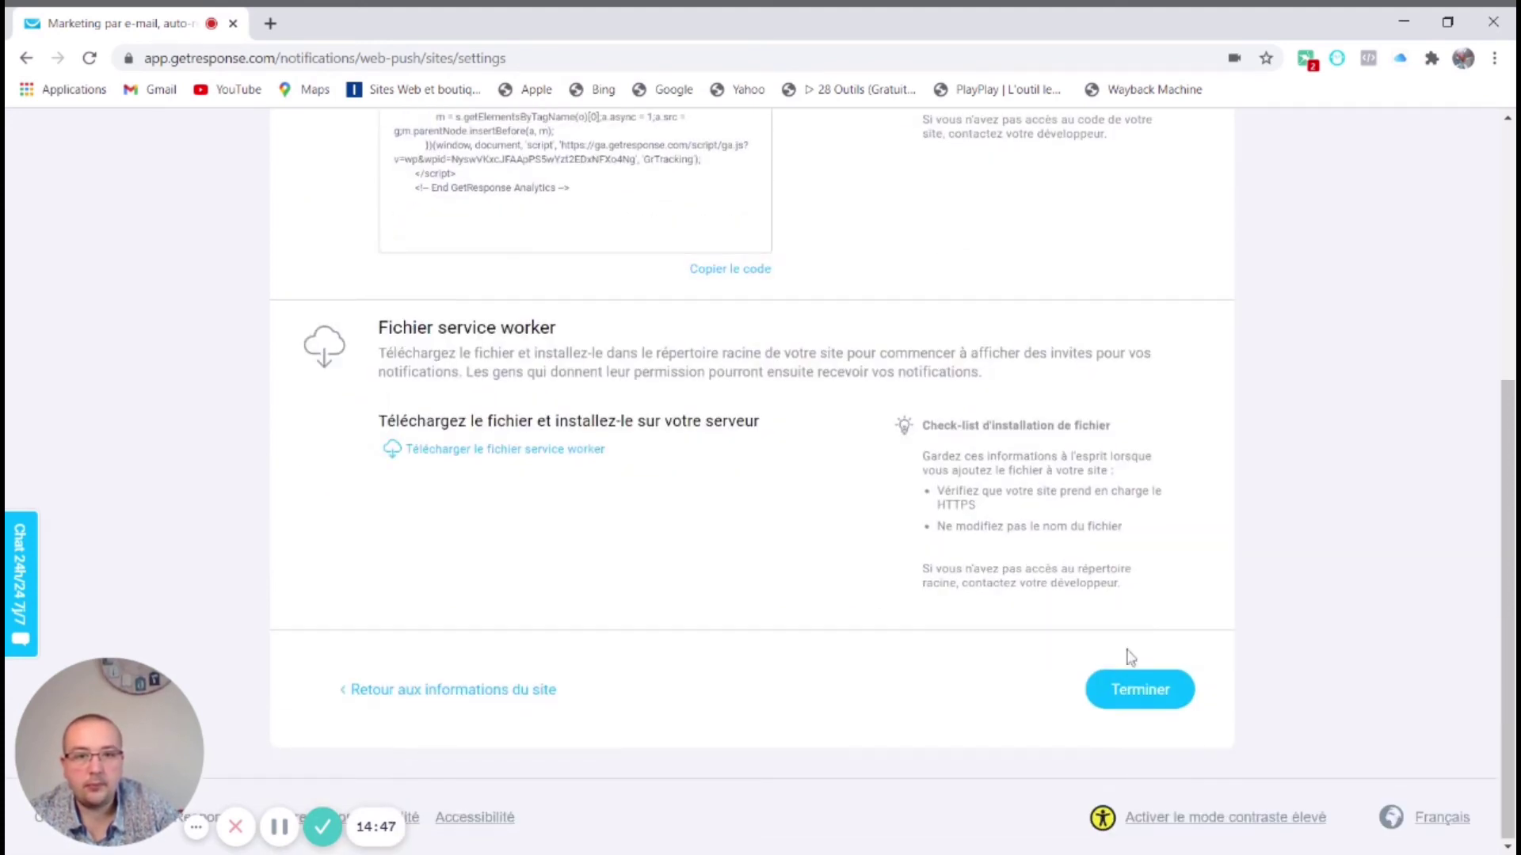
click(1140, 683)
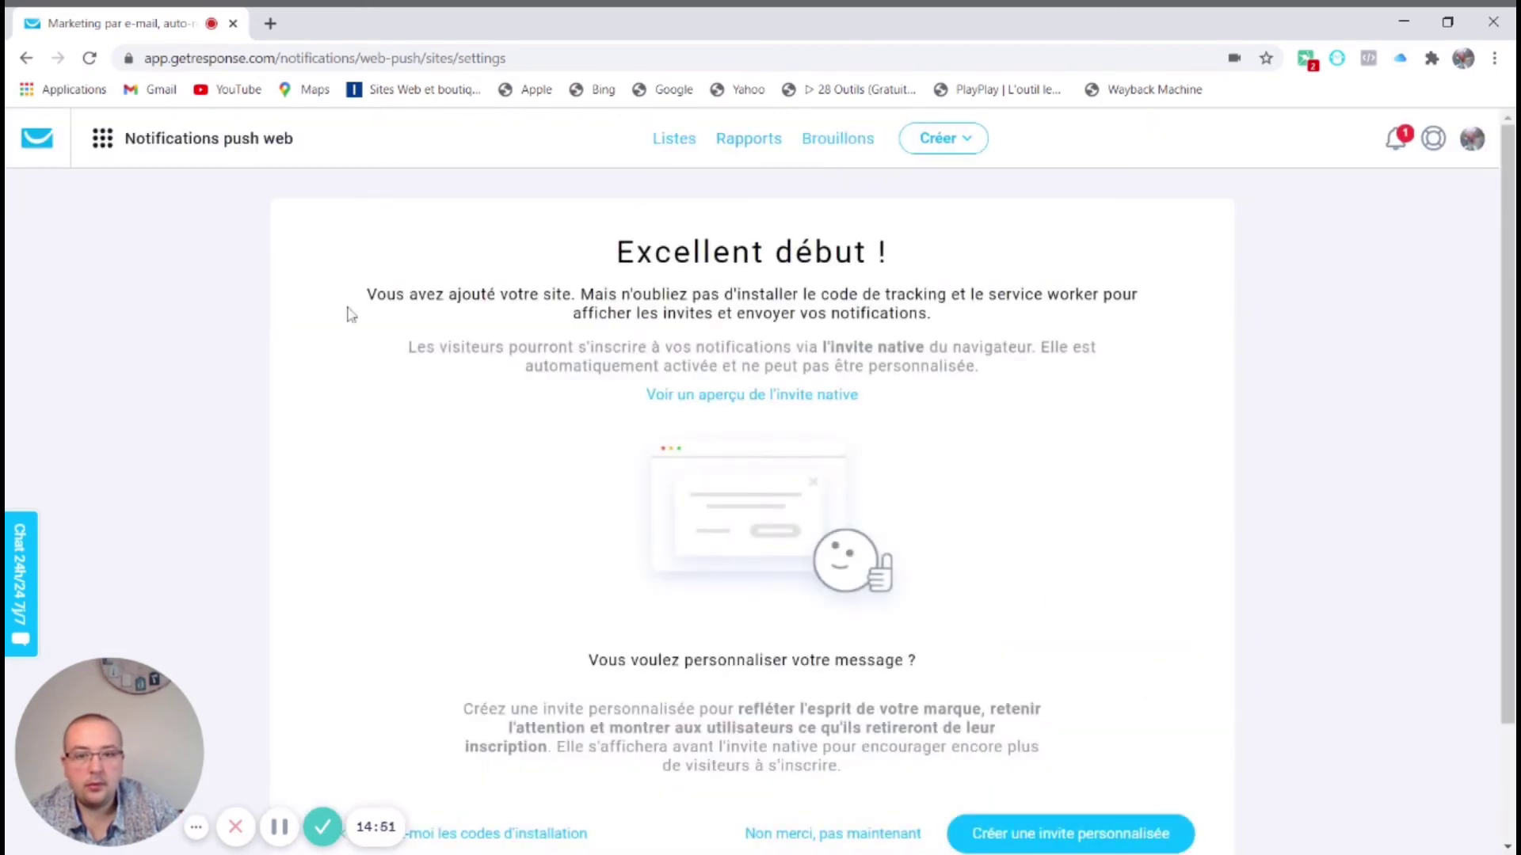
scroll(1025, 512, down, 2)
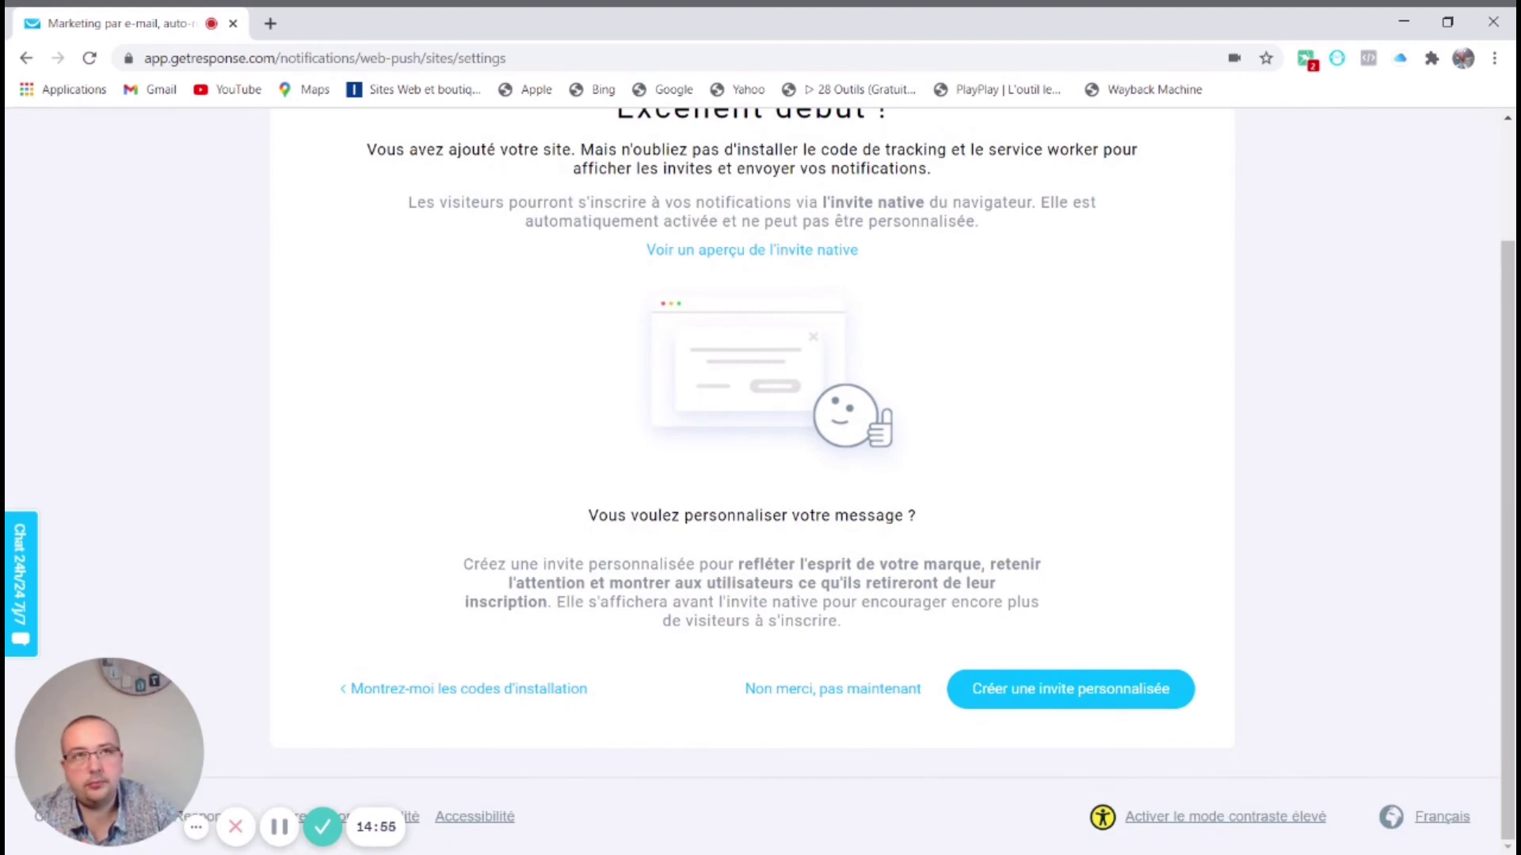
scroll(761, 475, up, 2)
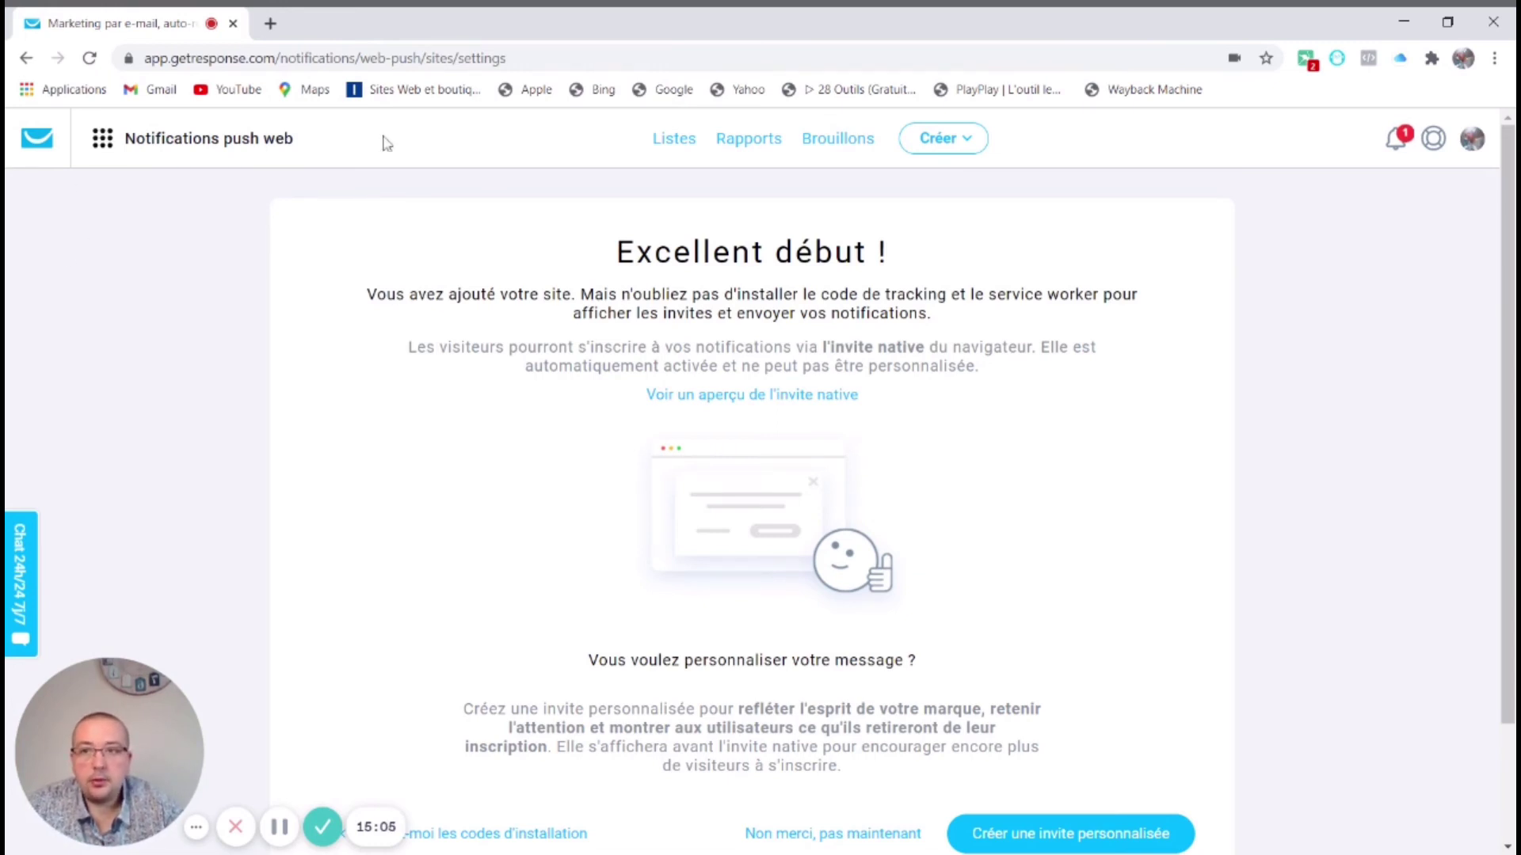
Switch to Formulaires et enquêtes and examine the range of form templates in the List Builder Wizard
click(216, 160)
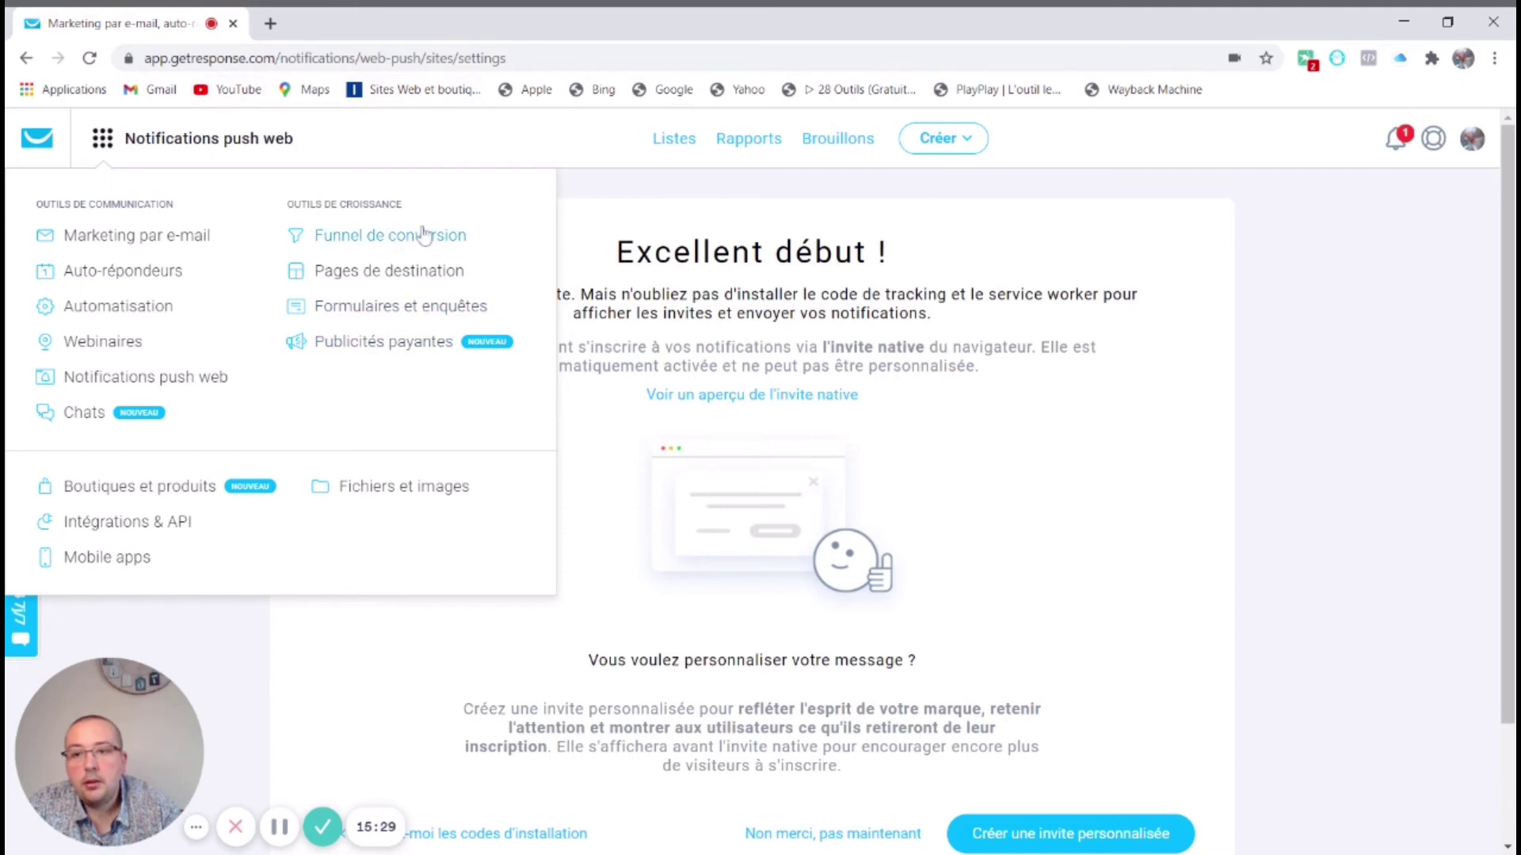
click(385, 311)
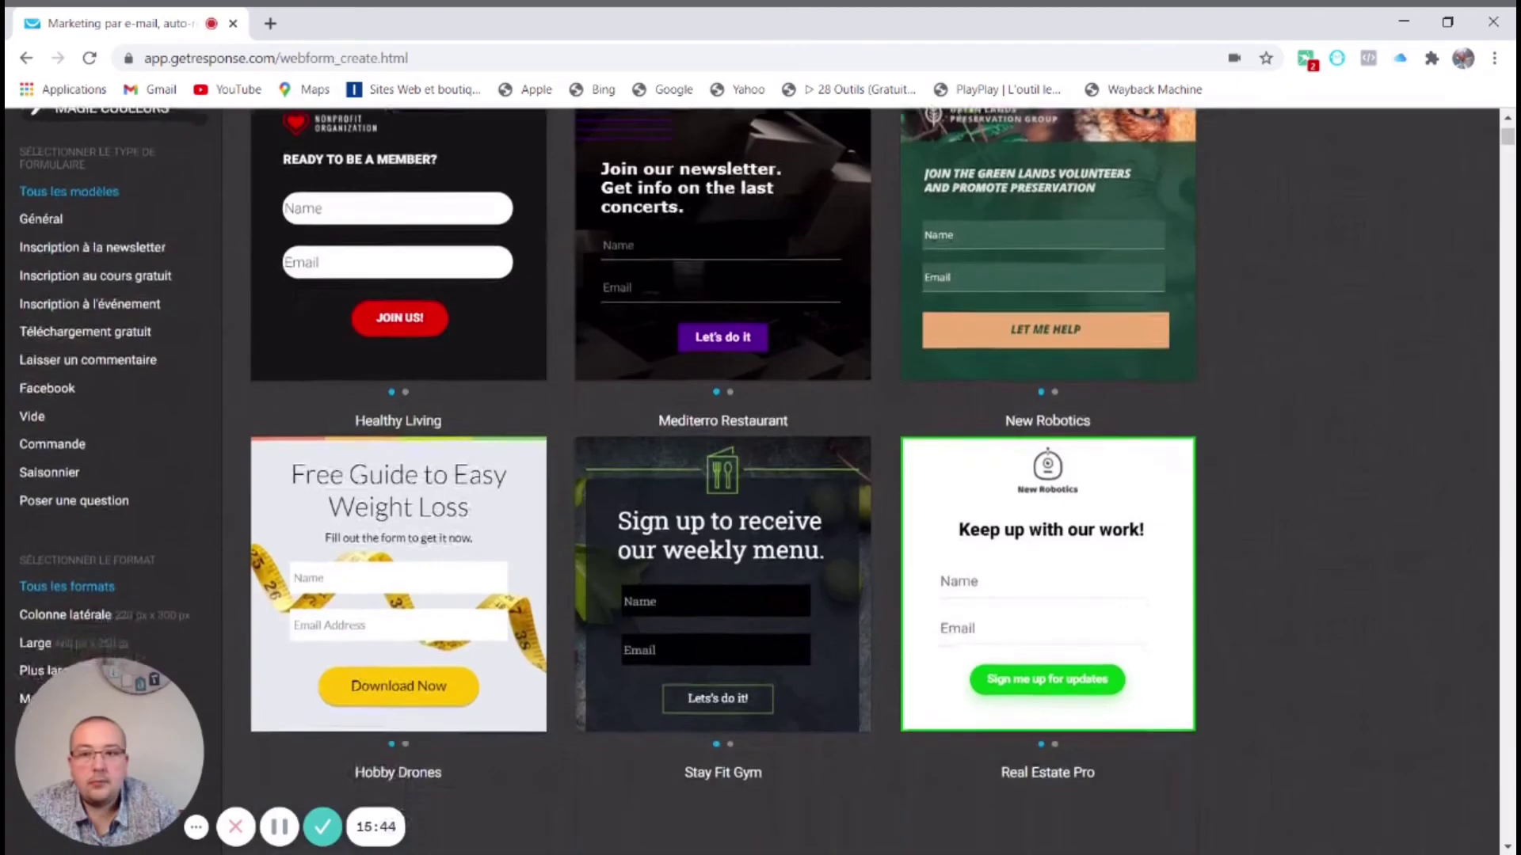
scroll(701, 301, down, 5)
scroll(697, 473, down, 15)
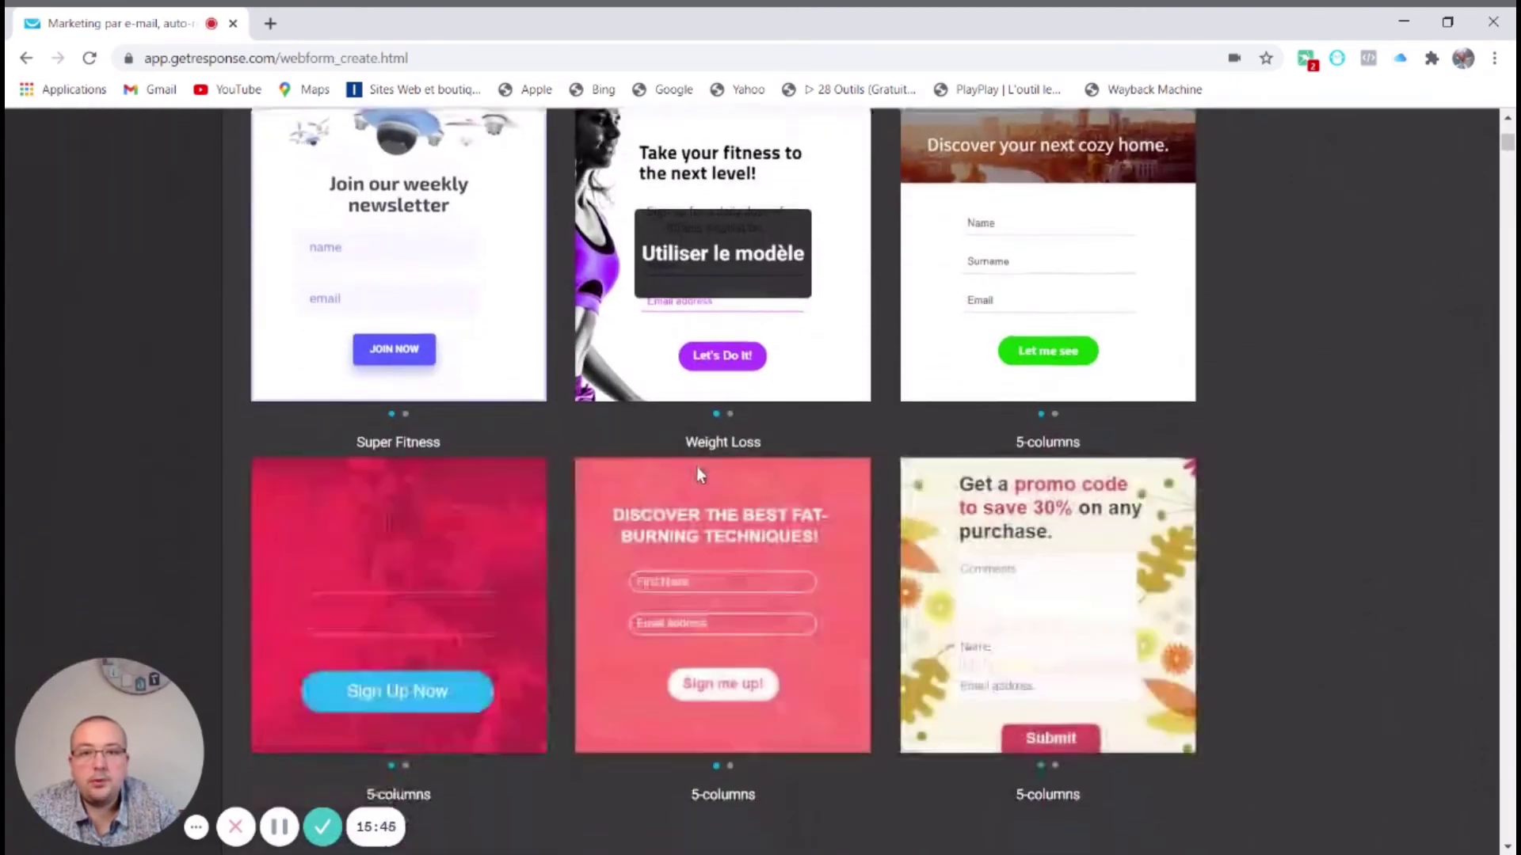
scroll(696, 467, down, 15)
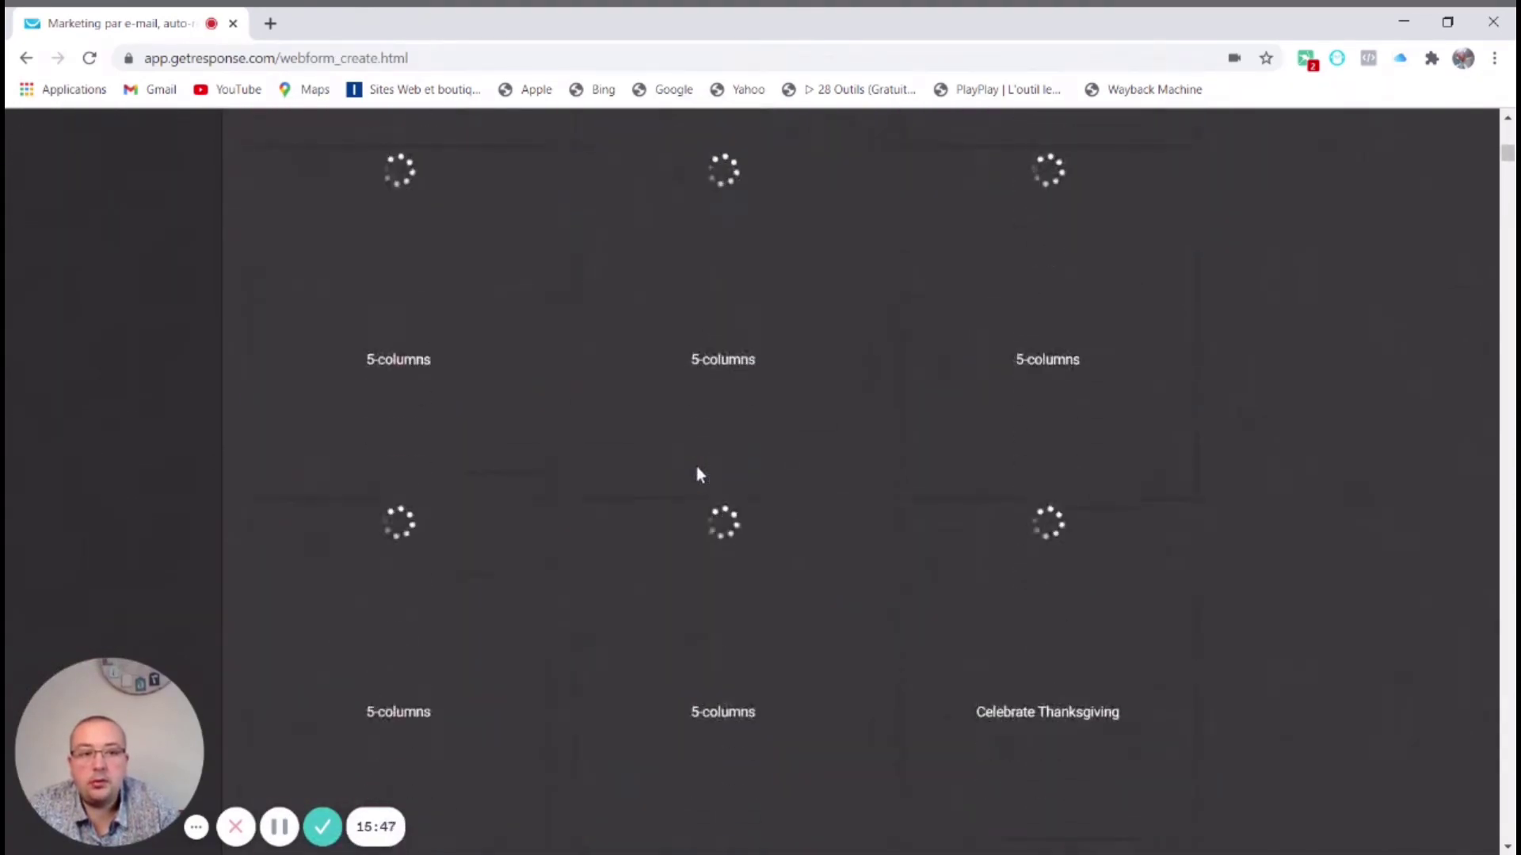
scroll(697, 475, down, 1)
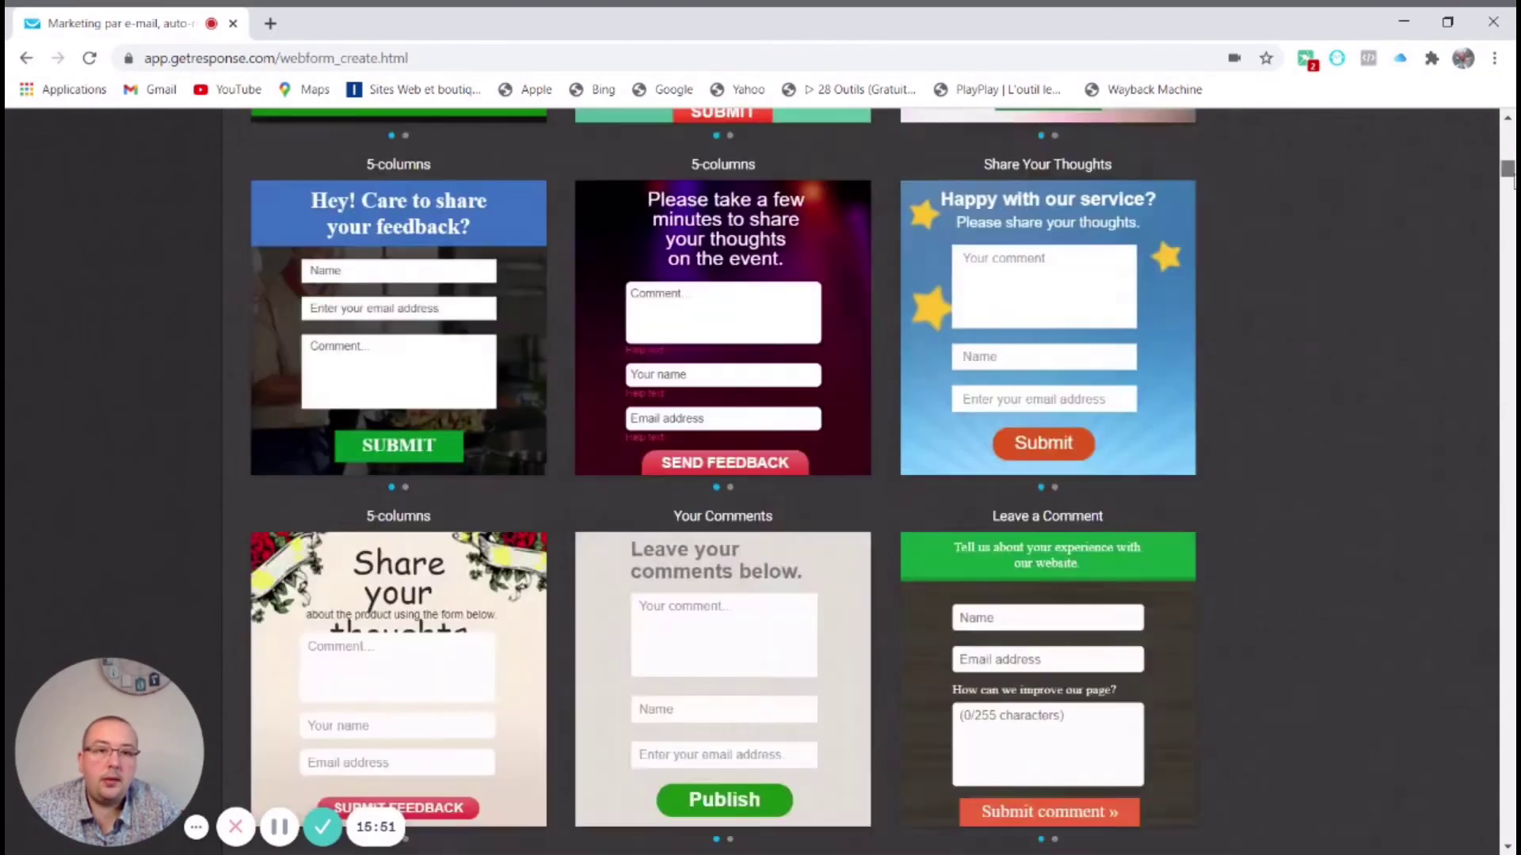
drag(1511, 172, 1511, 280)
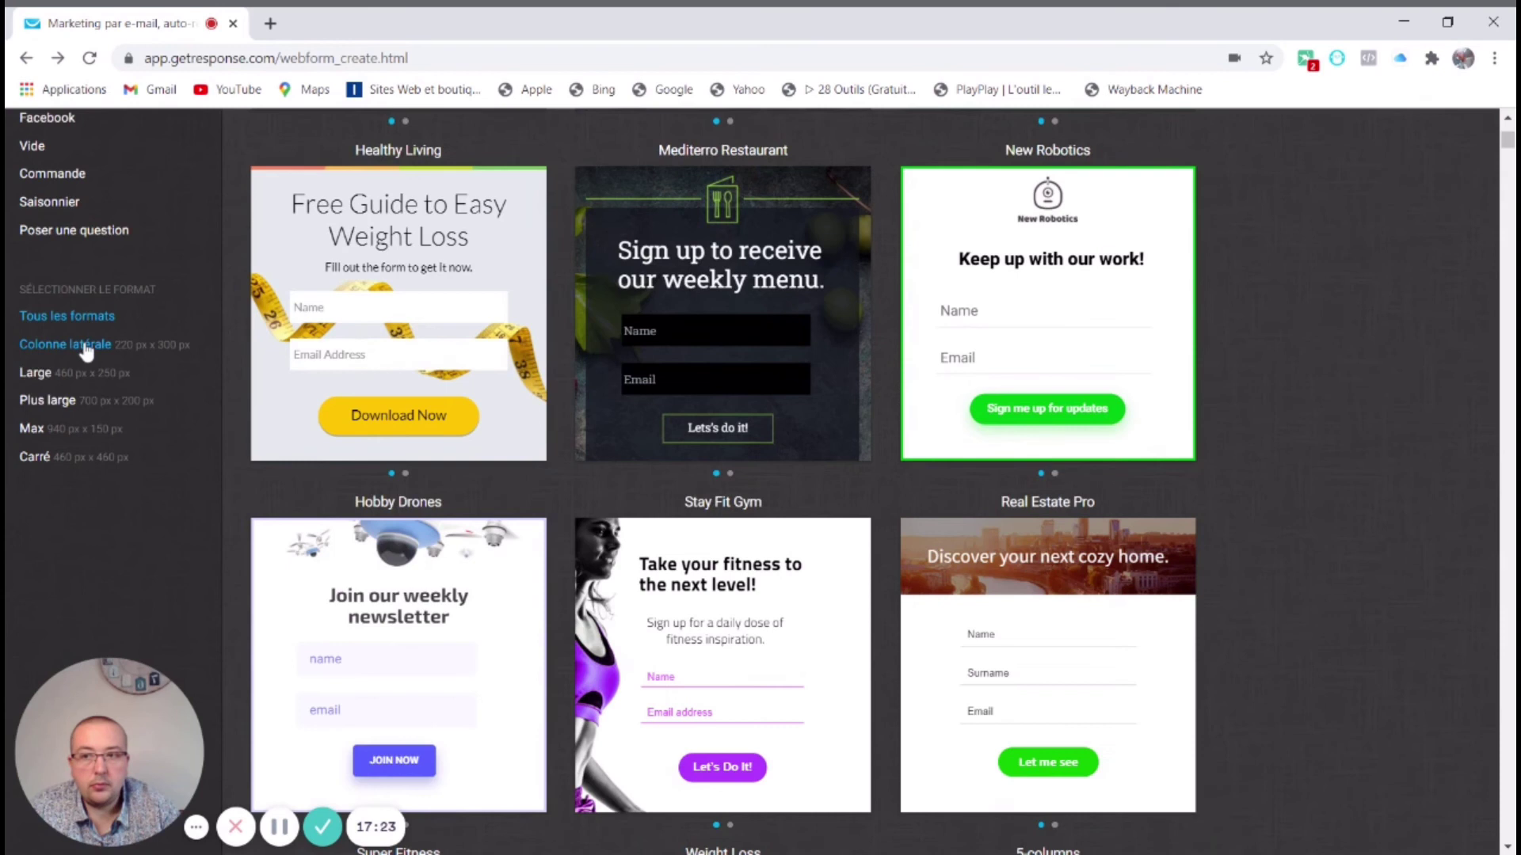
Filter the form templates by the Colonne latérale, Large and Plus large formats in turn, ending on Max
click(85, 346)
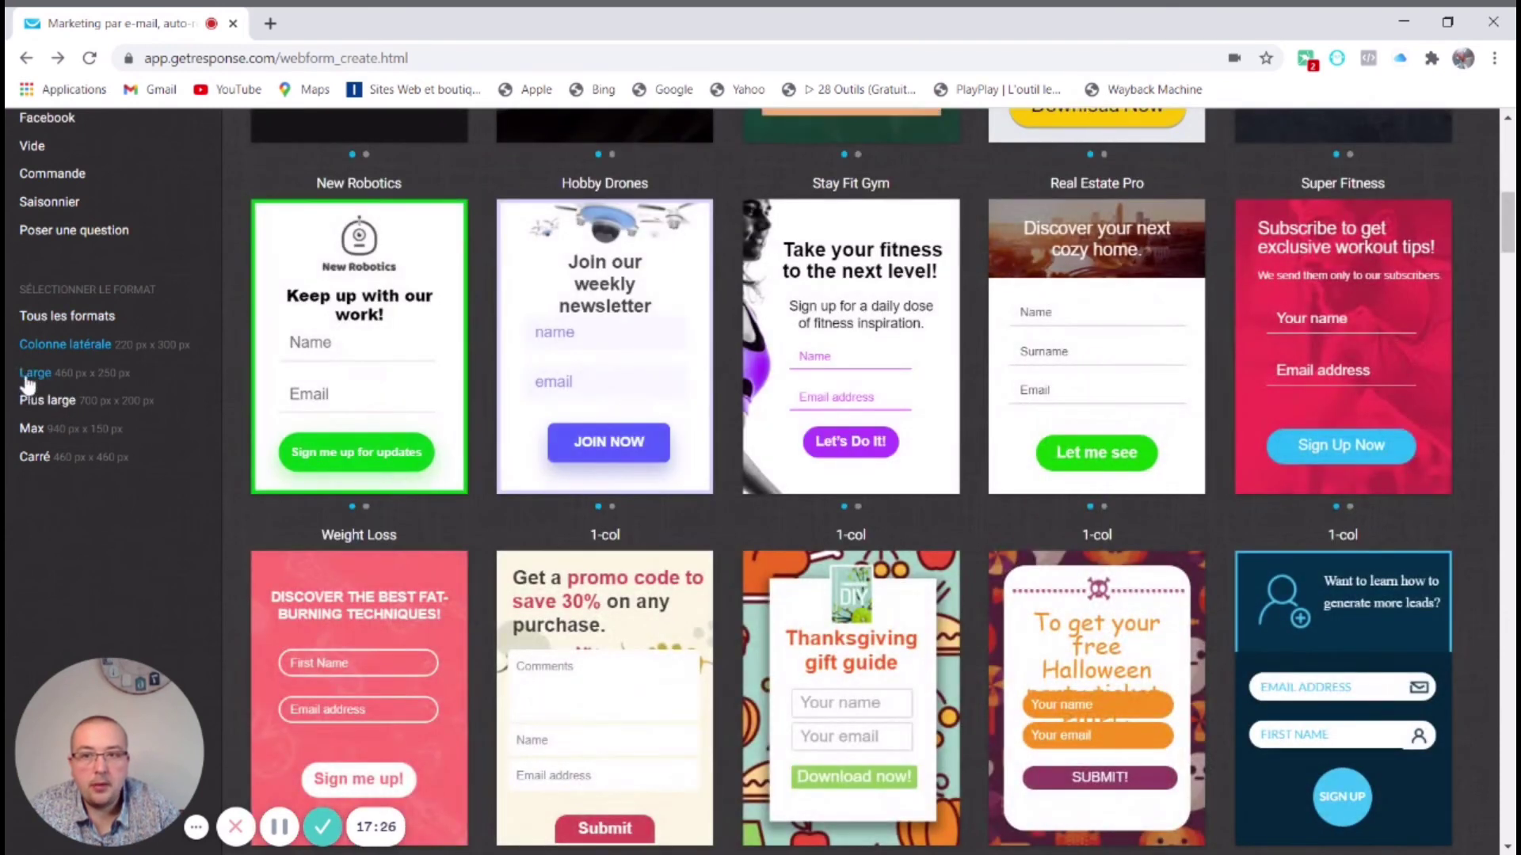
click(30, 379)
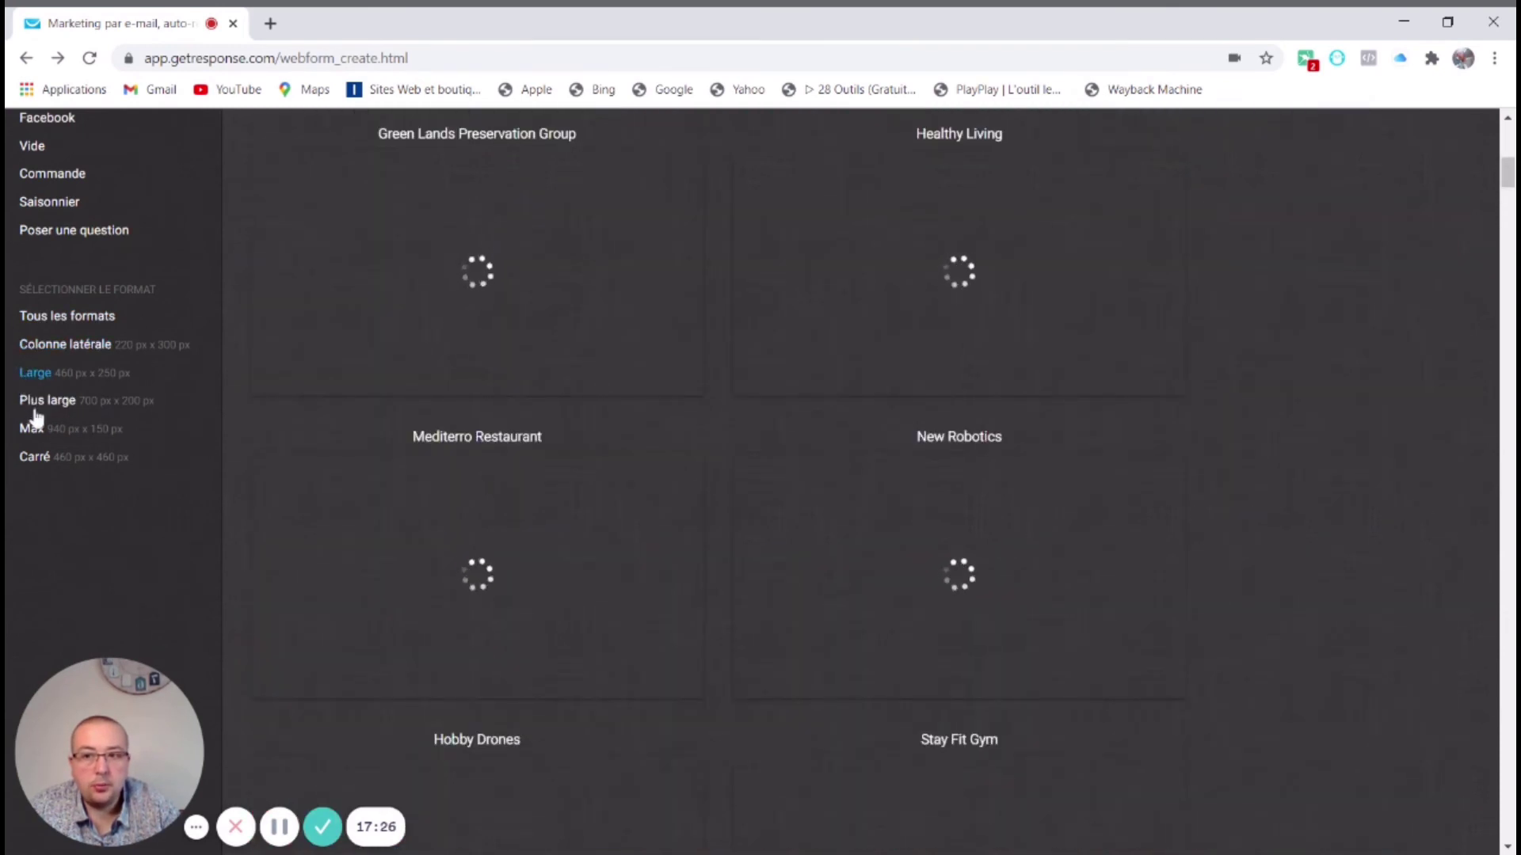
click(39, 407)
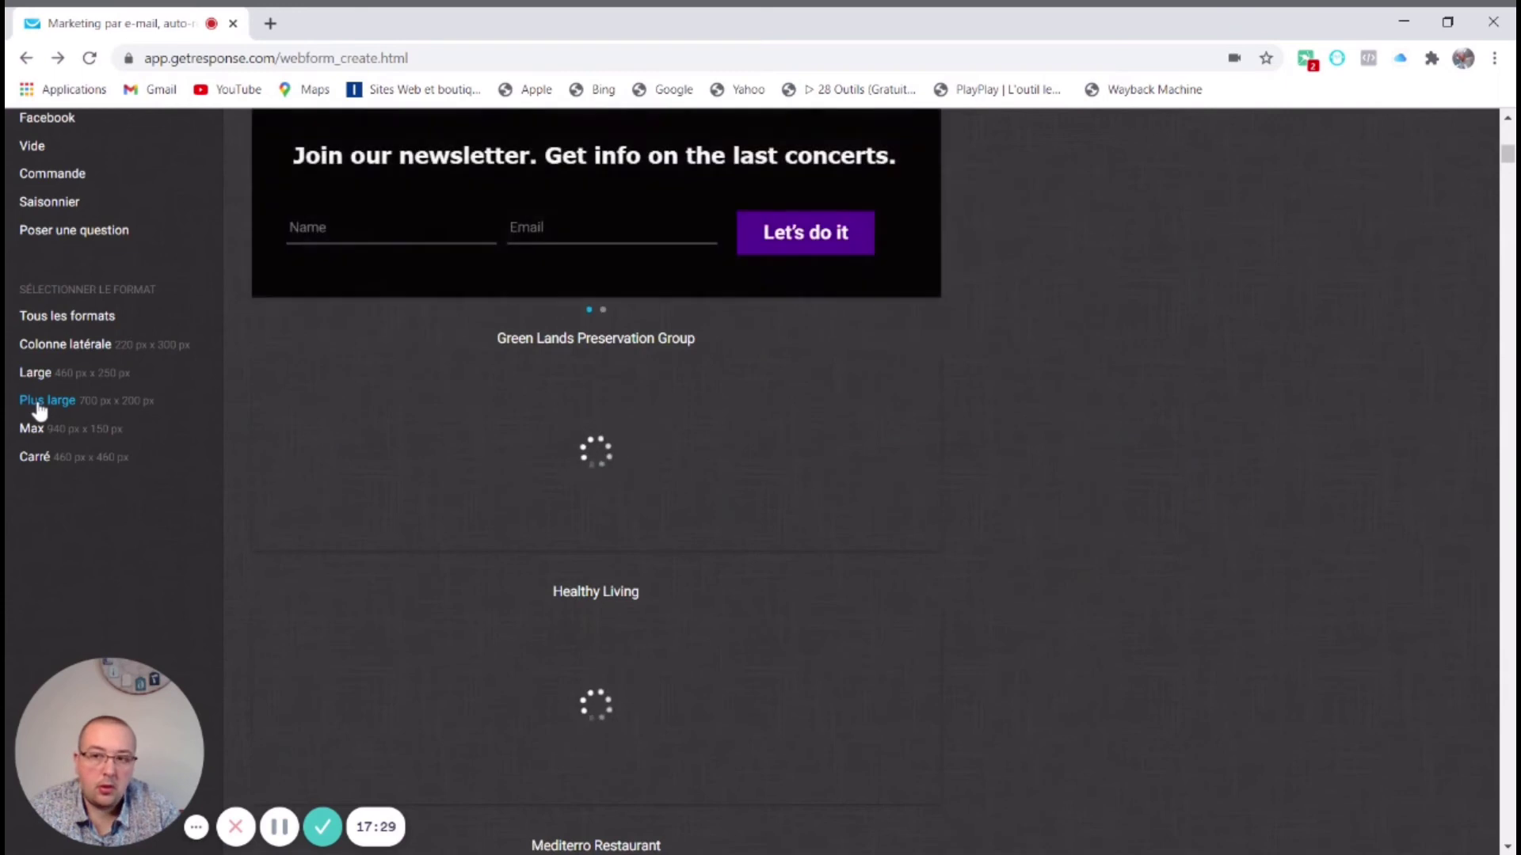
click(38, 438)
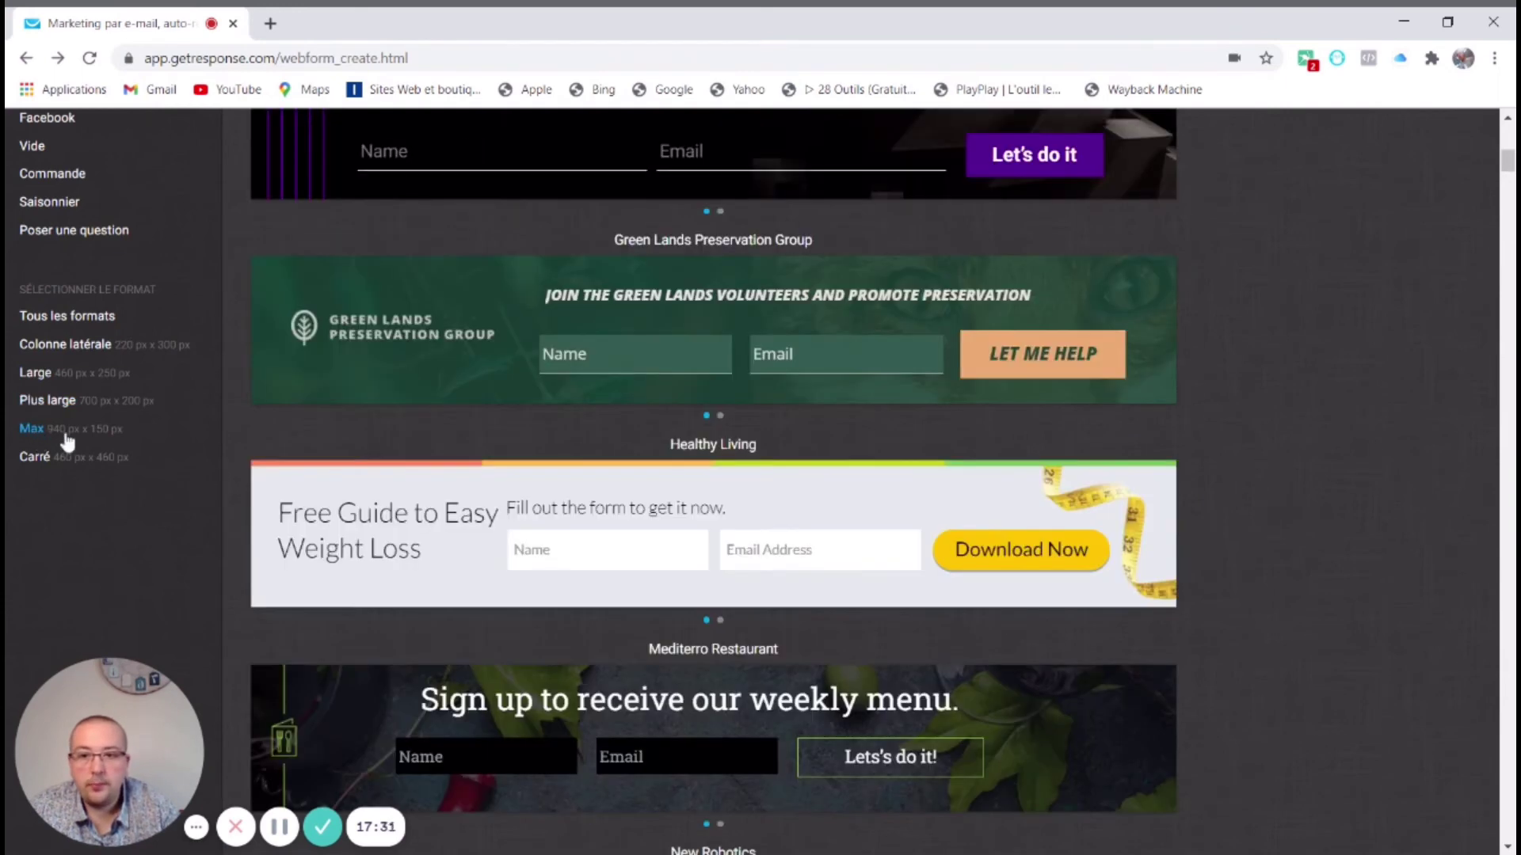
Use the Non-profit donations template from the Max format and add a Date de naissance field below the Email field
scroll(420, 431, down, 4)
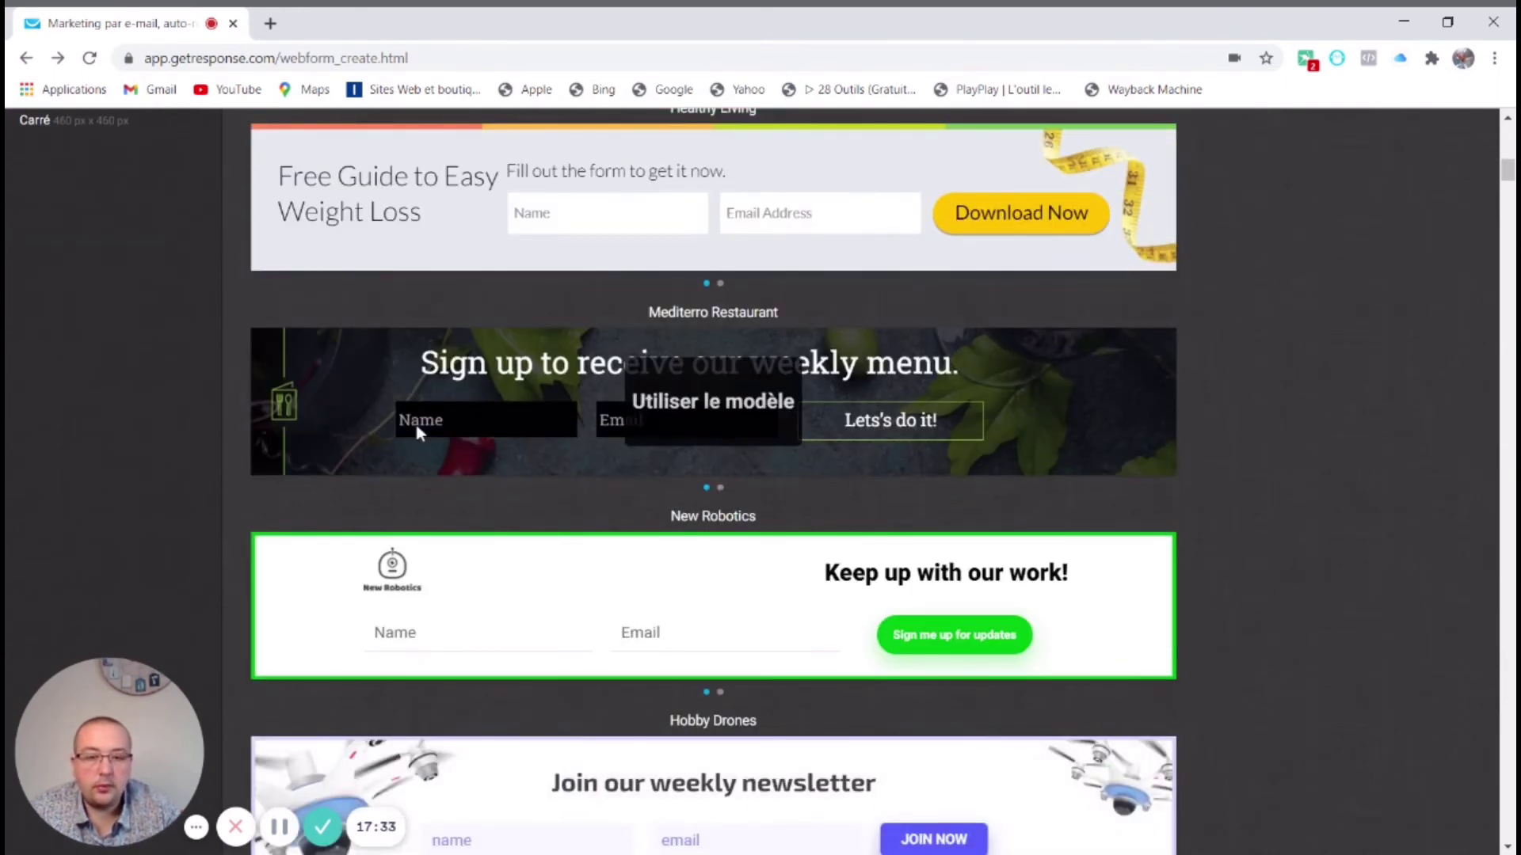
scroll(505, 363, down, 5)
scroll(505, 362, up, 11)
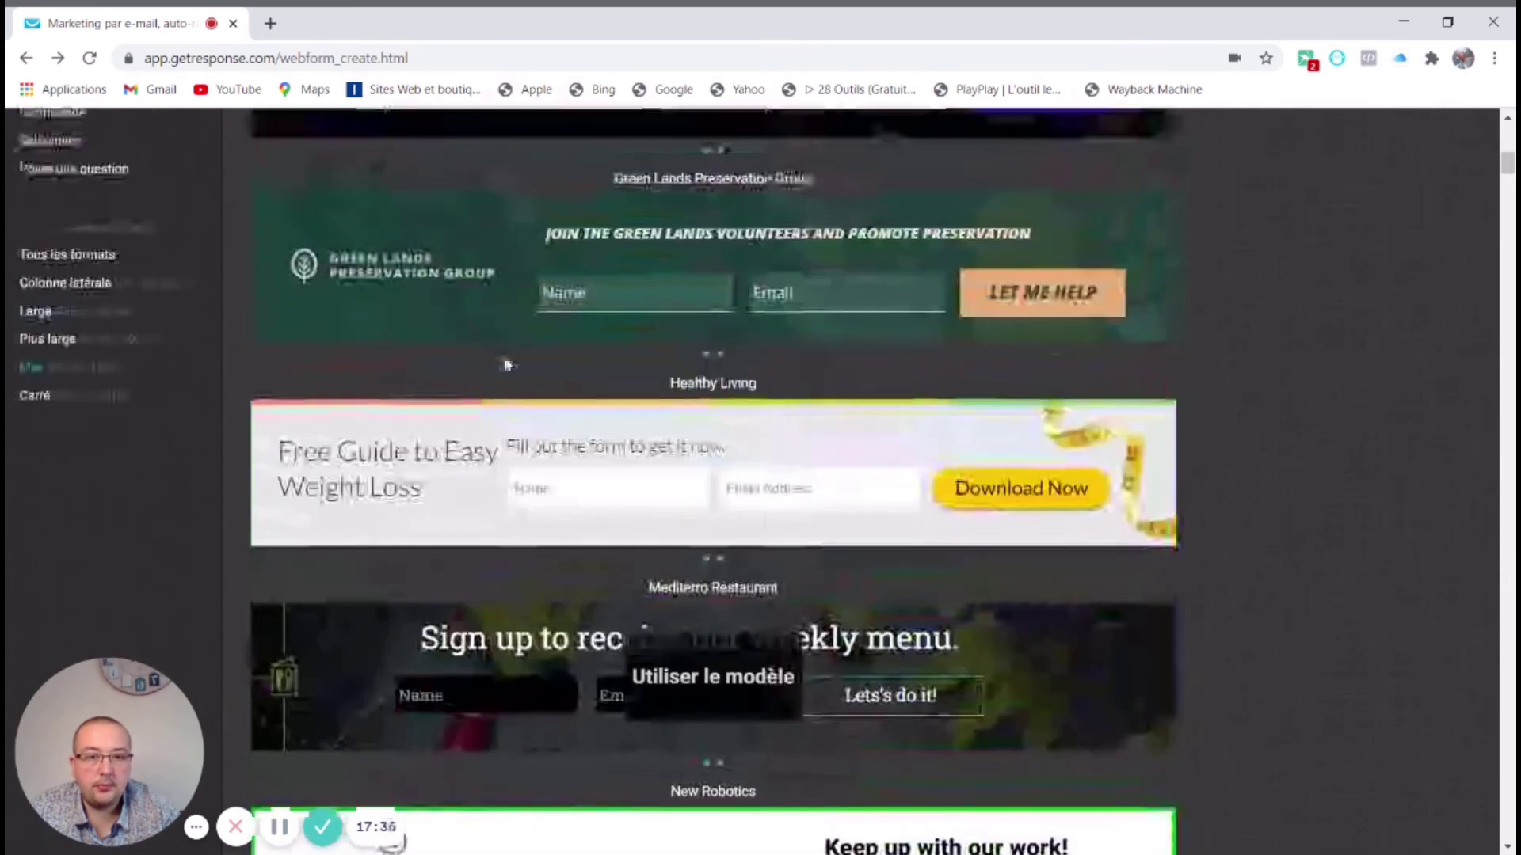
scroll(515, 423, up, 6)
scroll(515, 426, down, 1)
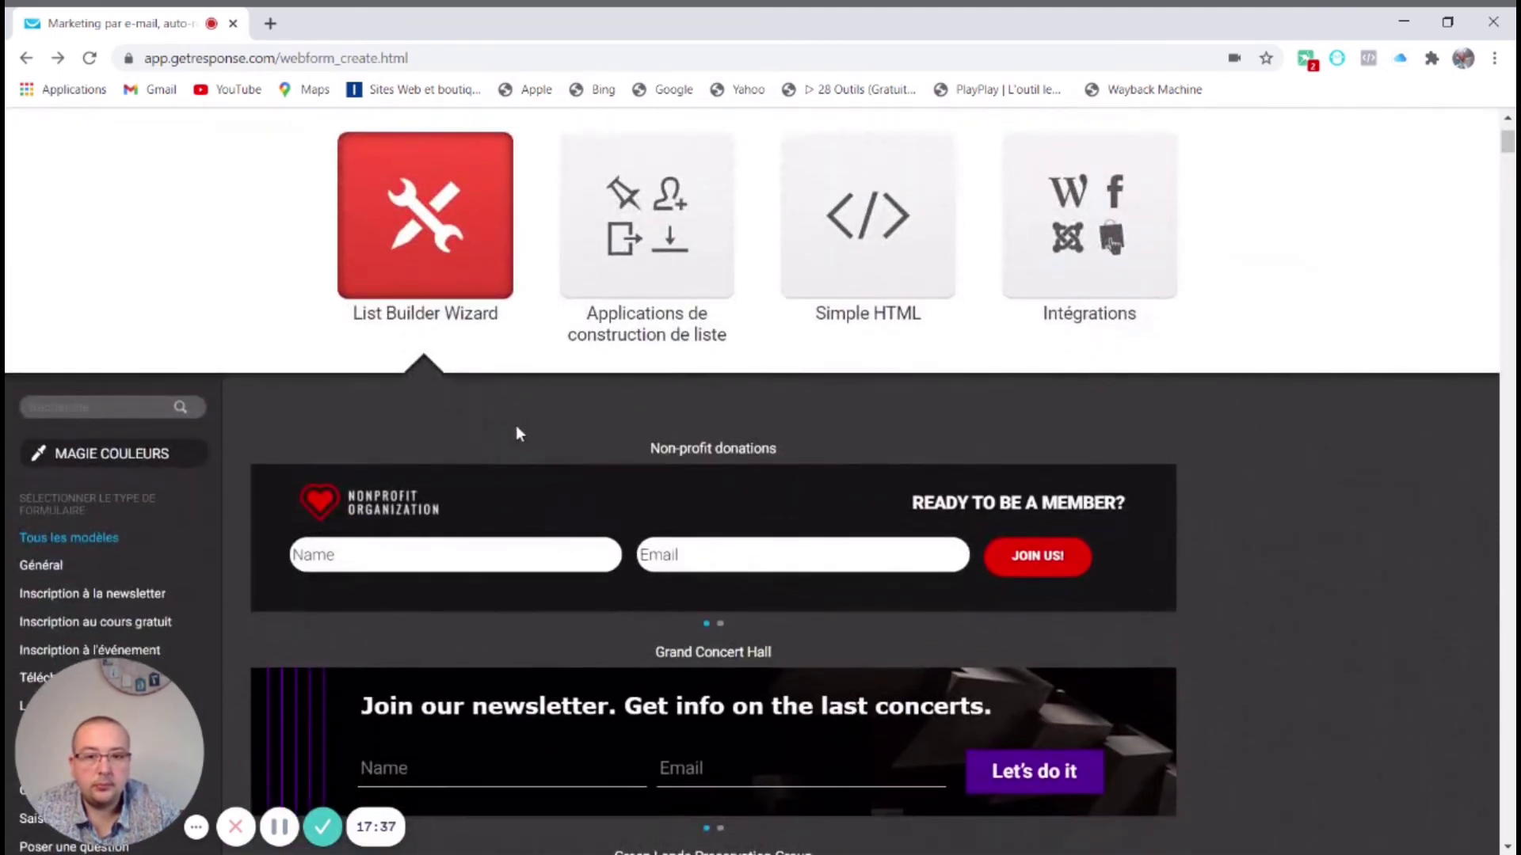
click(718, 497)
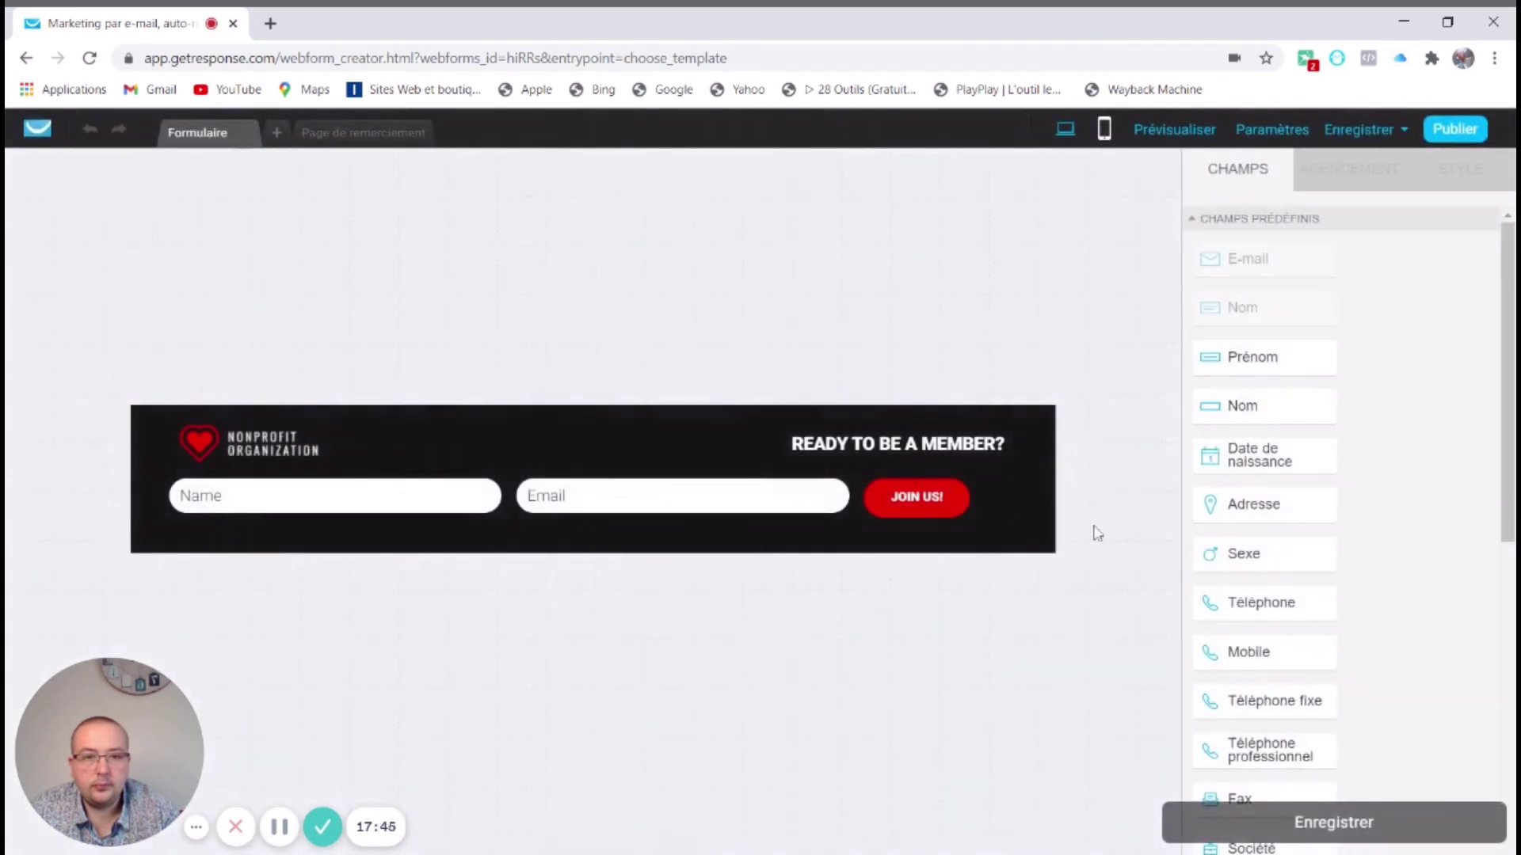
drag(1260, 456, 665, 527)
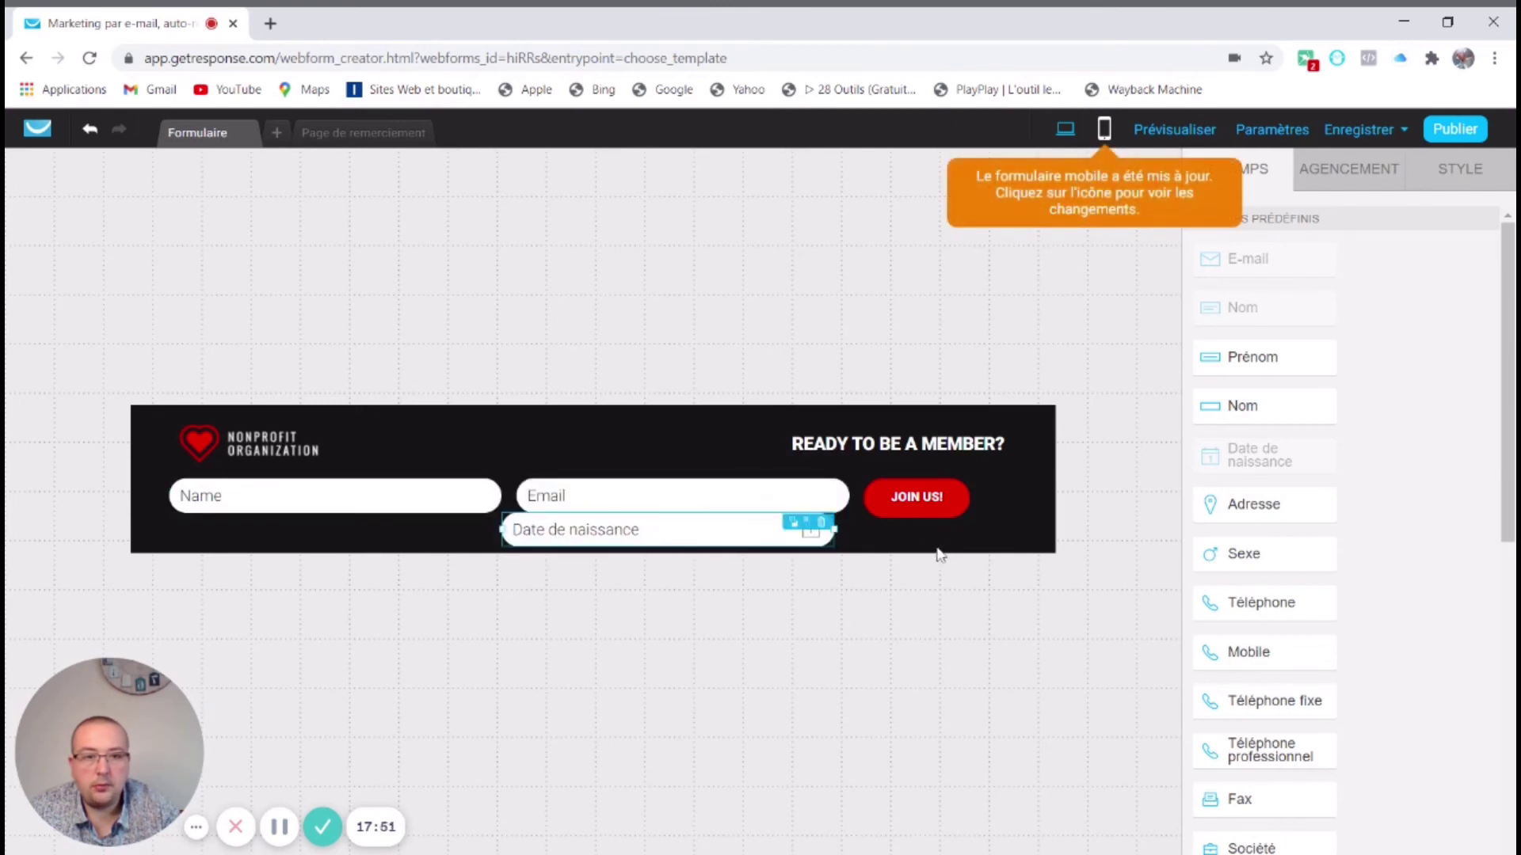
Rearrange the form: shift the JOIN US! button outward, raise the Name and Email fields, and place Date de naissance below Name
drag(939, 492, 1016, 483)
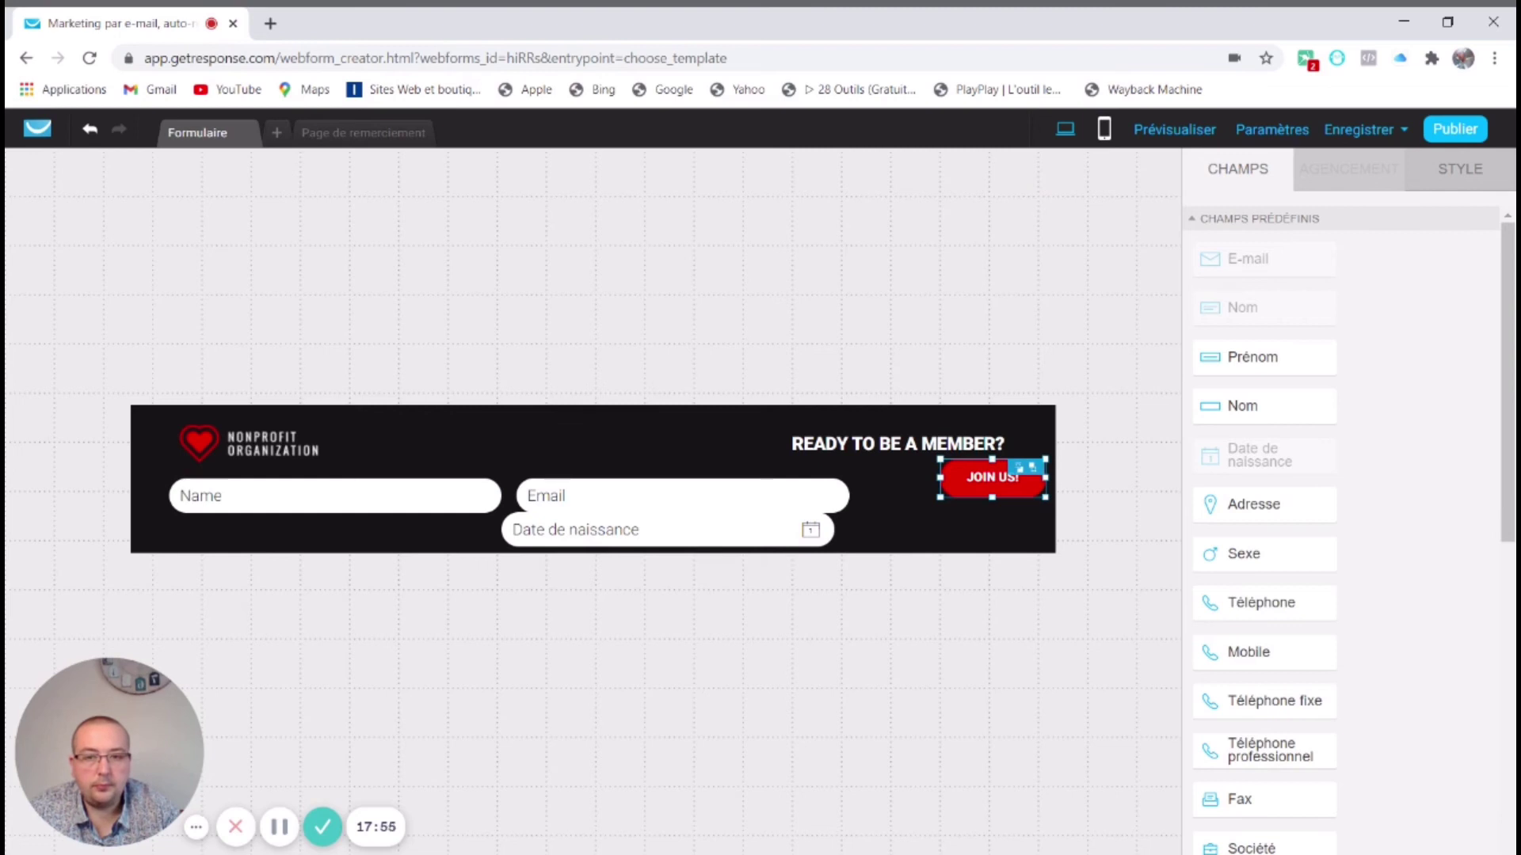
click(622, 490)
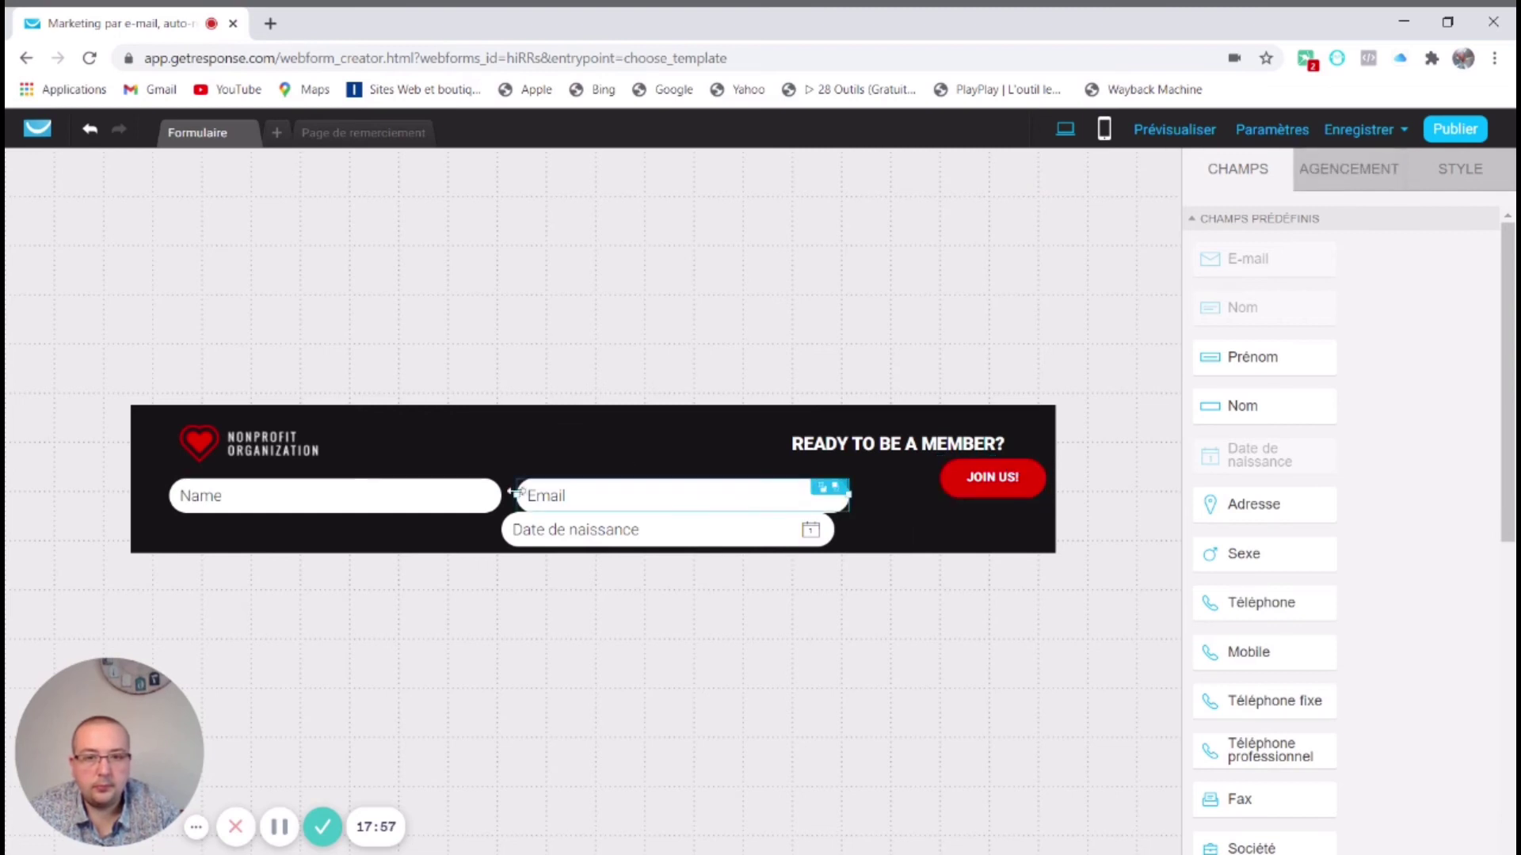
mouse_move(622, 493)
mouse_down()
mouse_move(601, 452)
mouse_move(618, 469)
mouse_up()
drag(335, 496, 326, 472)
drag(668, 529, 327, 527)
Examine the available predefined fields and static elements, and the layout settings of the Date de naissance field
scroll(1513, 586, down, 5)
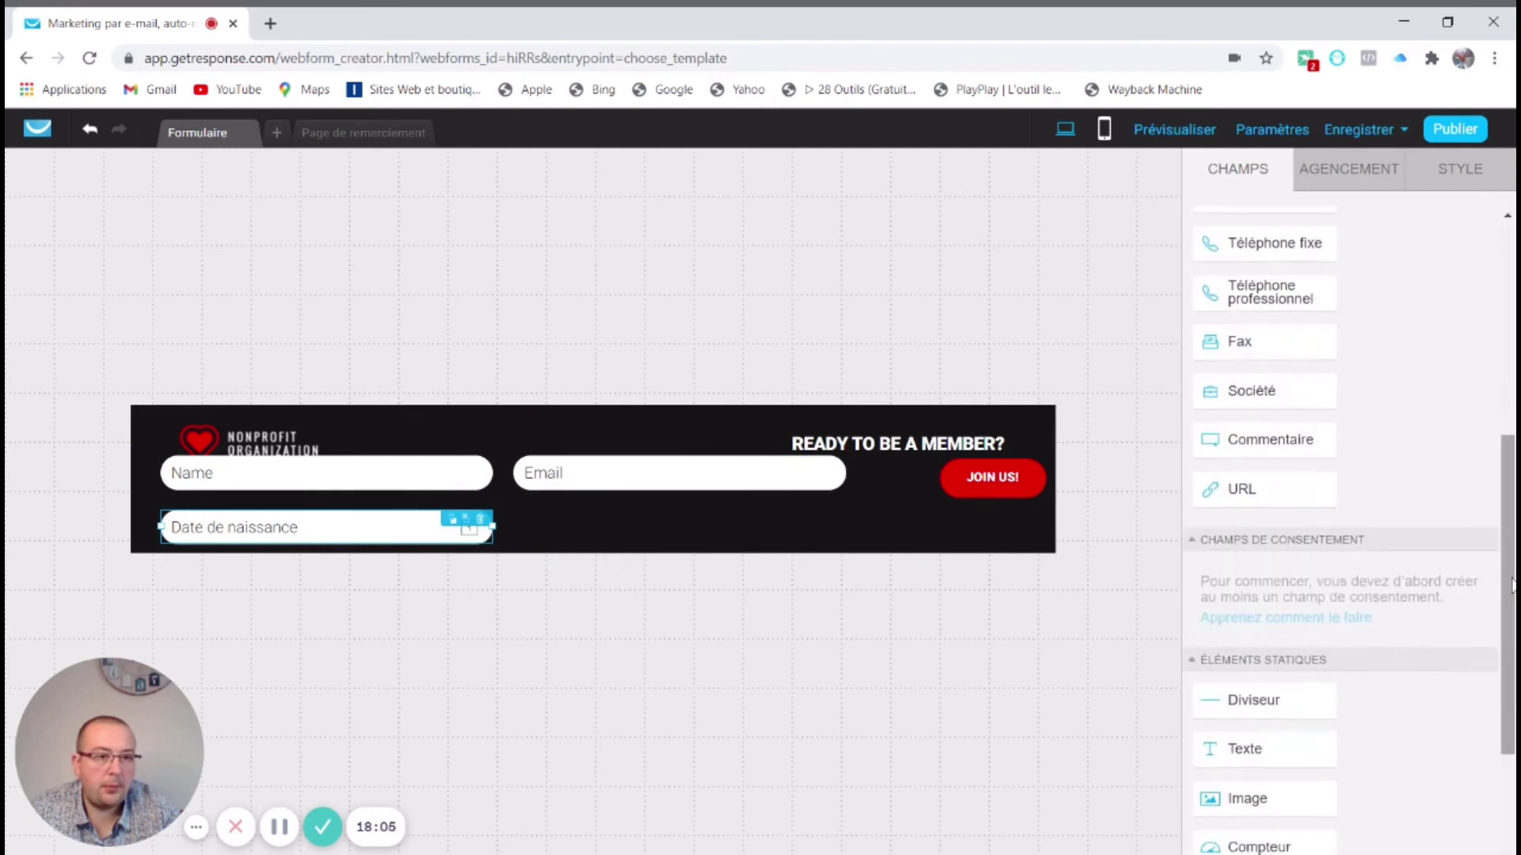
scroll(1513, 586, down, 4)
scroll(1449, 492, up, 10)
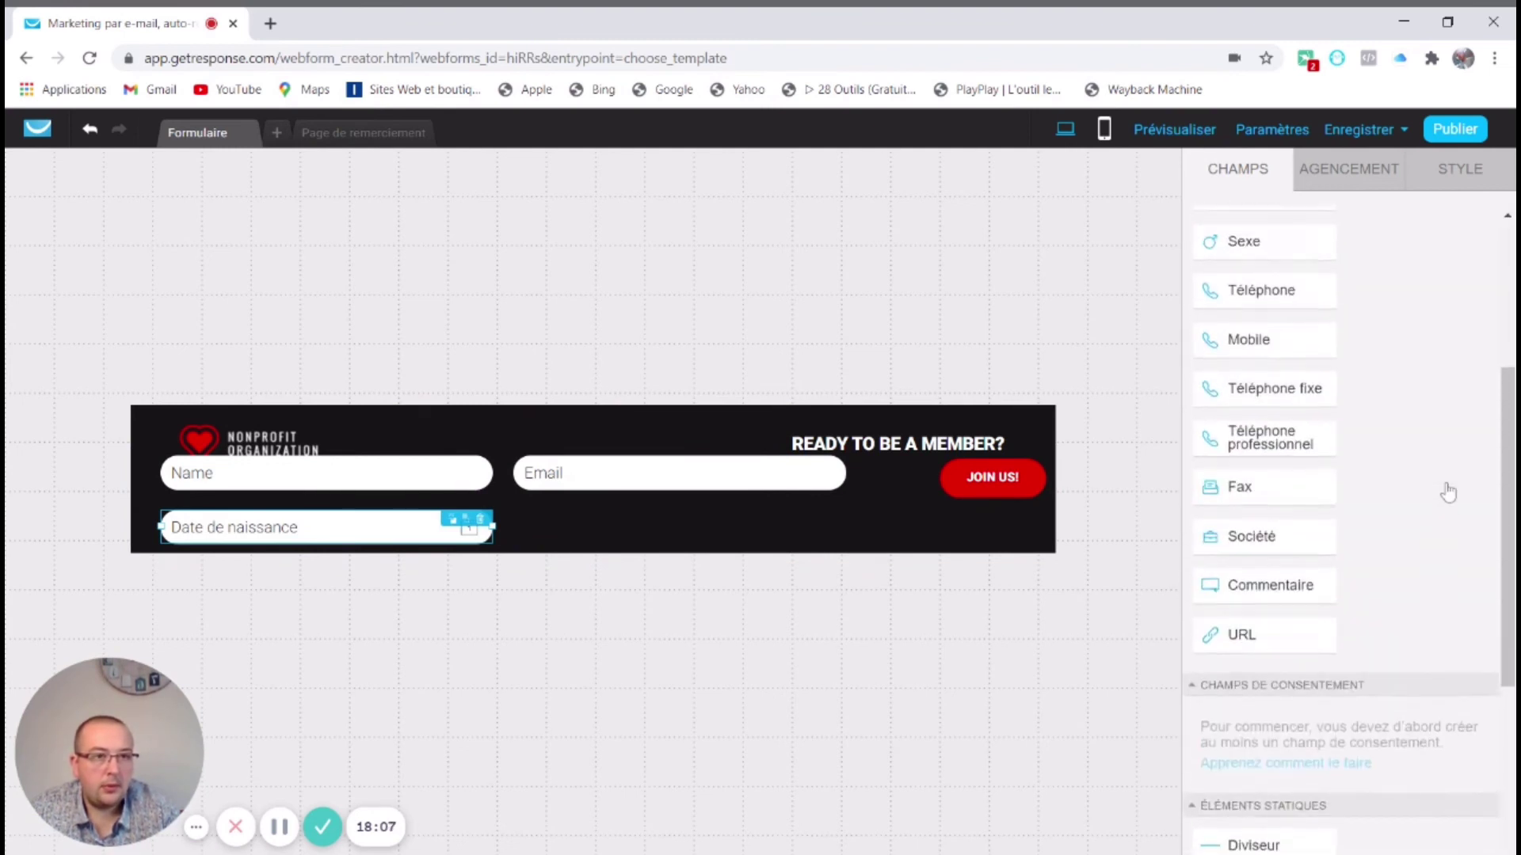
click(1348, 172)
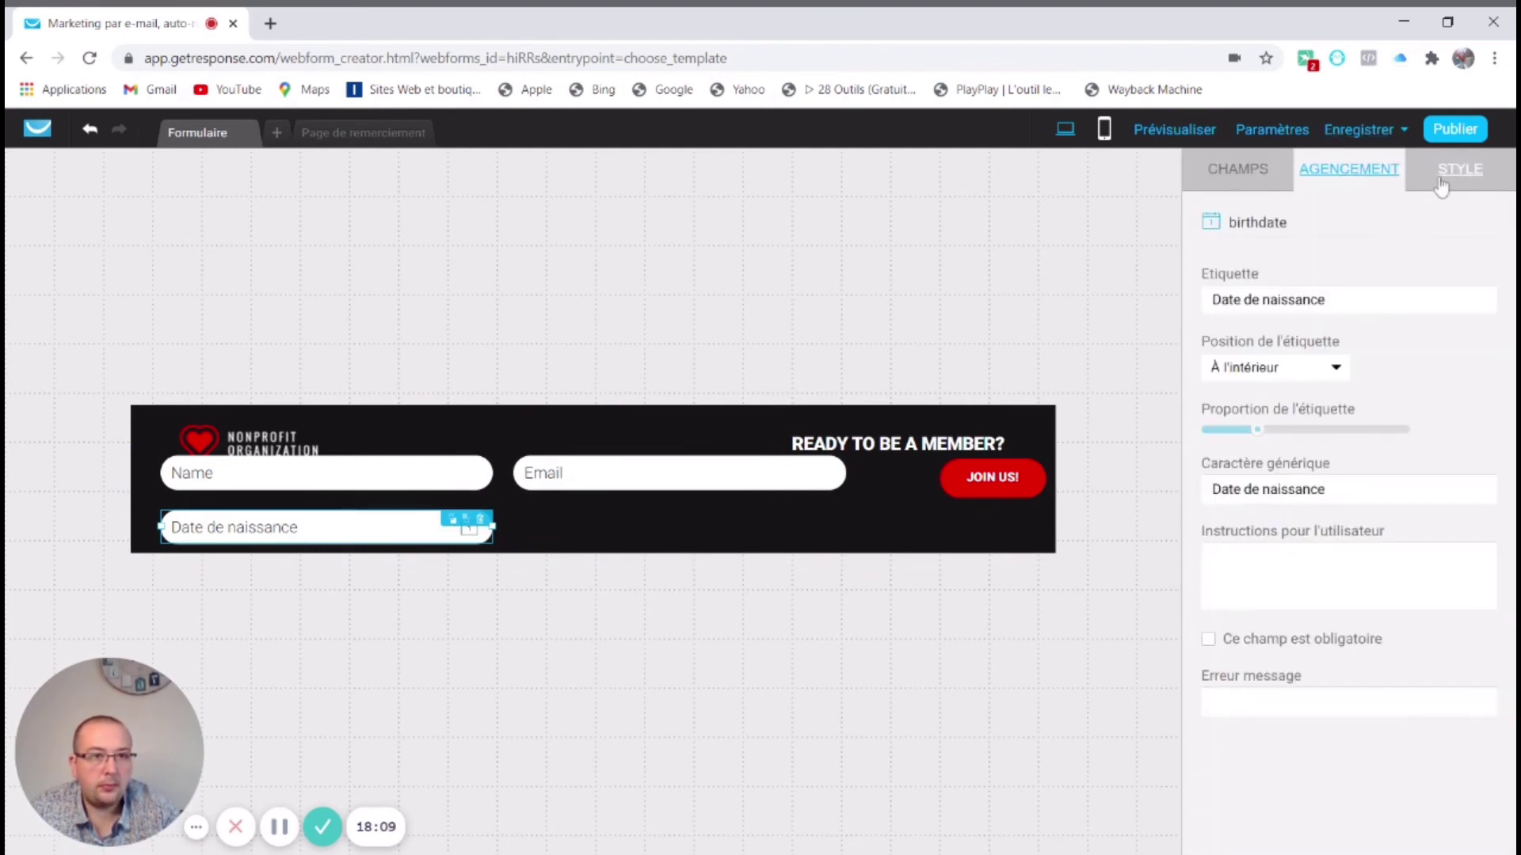
Set the form shadow direction to 109° in the mobile version and publish the form
click(1104, 131)
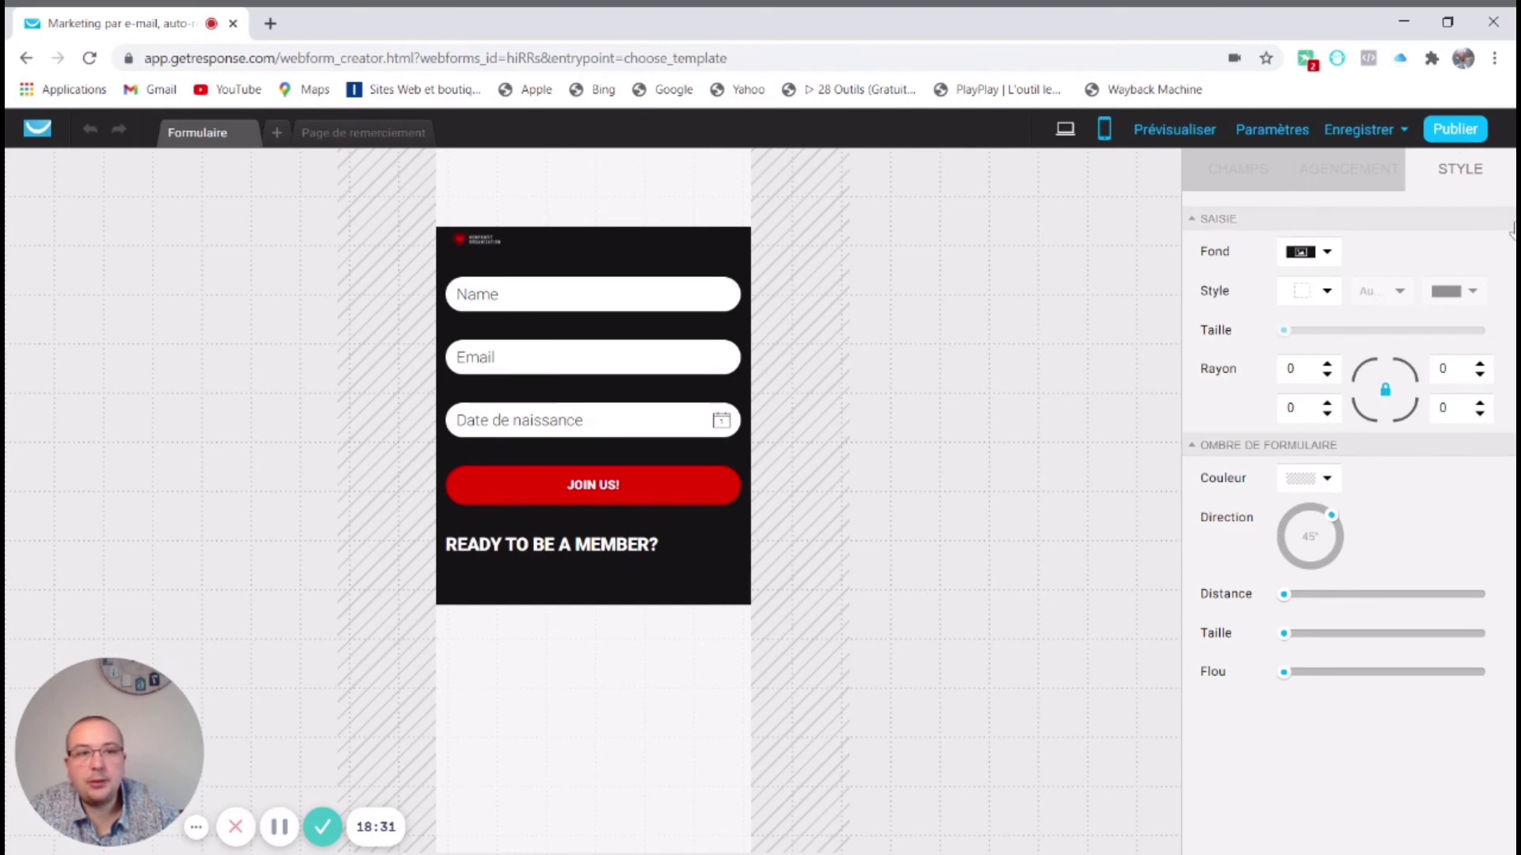
mouse_move(1334, 519)
mouse_down()
mouse_move(1313, 559)
mouse_move(1339, 547)
mouse_up()
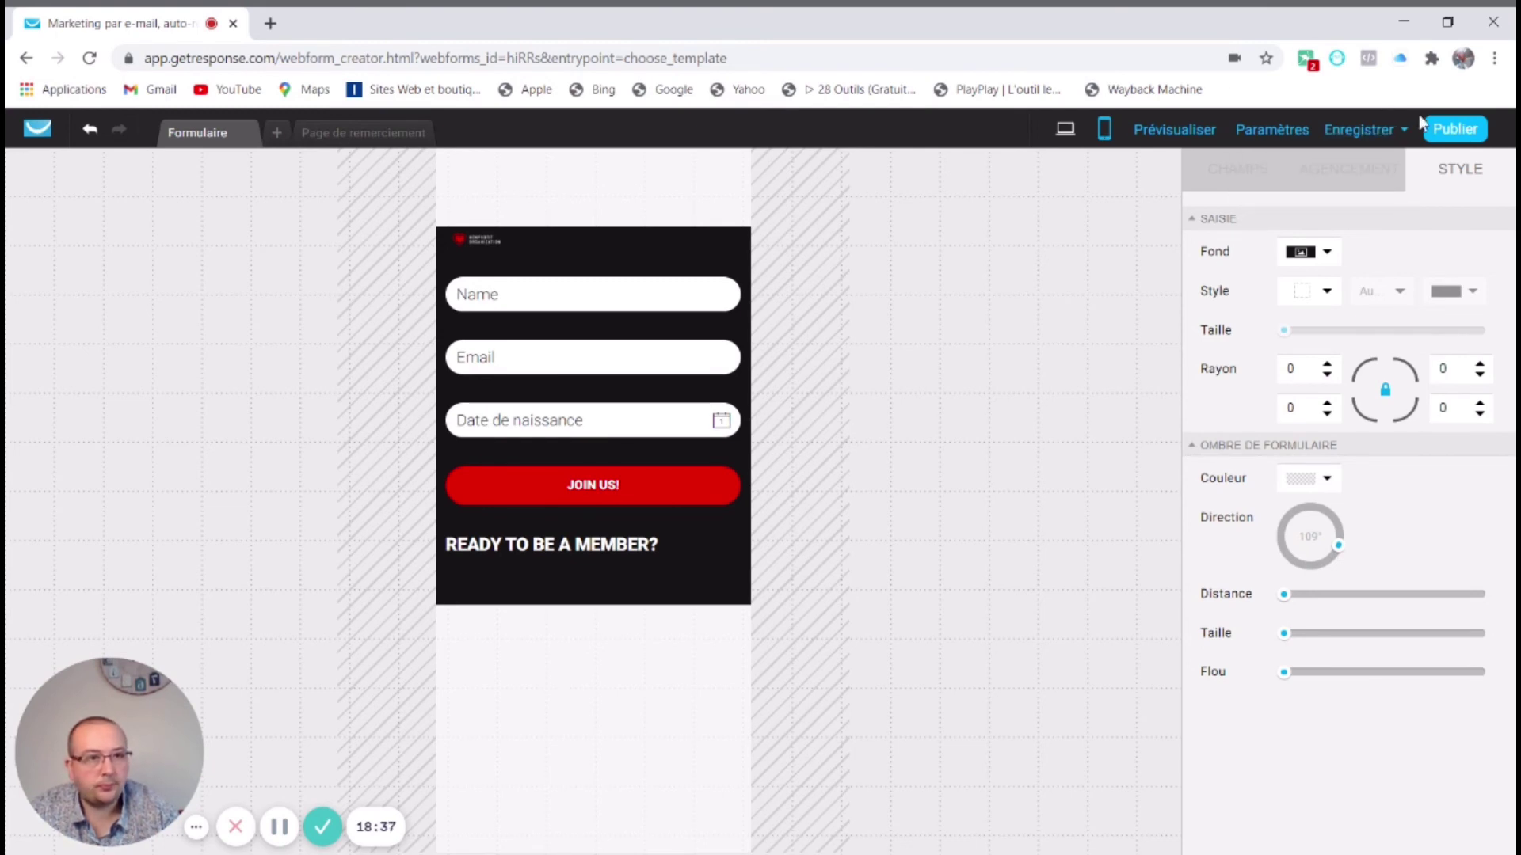
click(1065, 129)
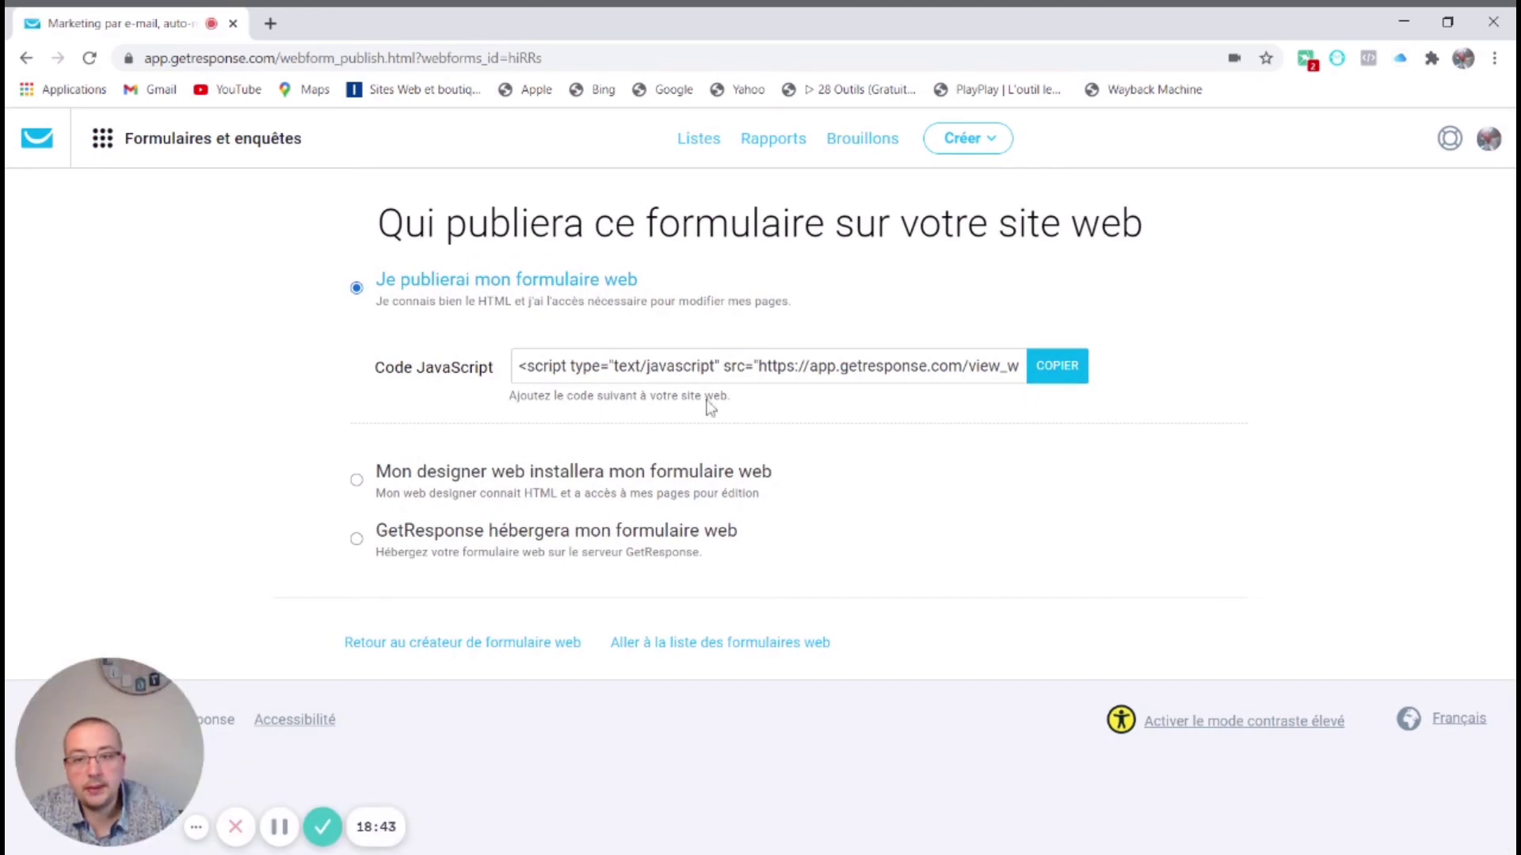
Copy the JavaScript code for publishing the form on a website and return to the dashboard
click(1058, 368)
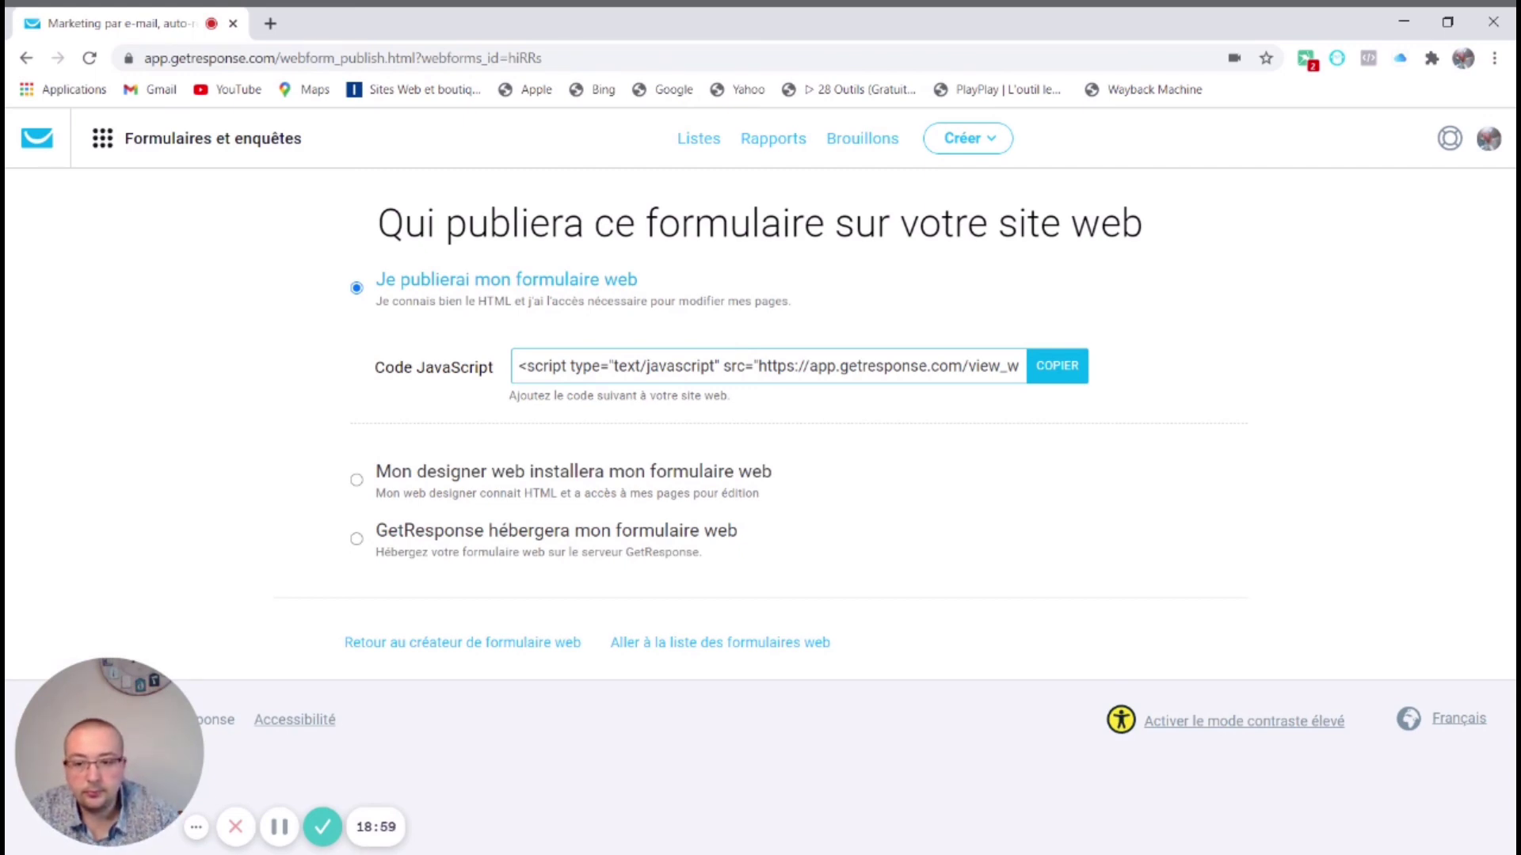
click(279, 826)
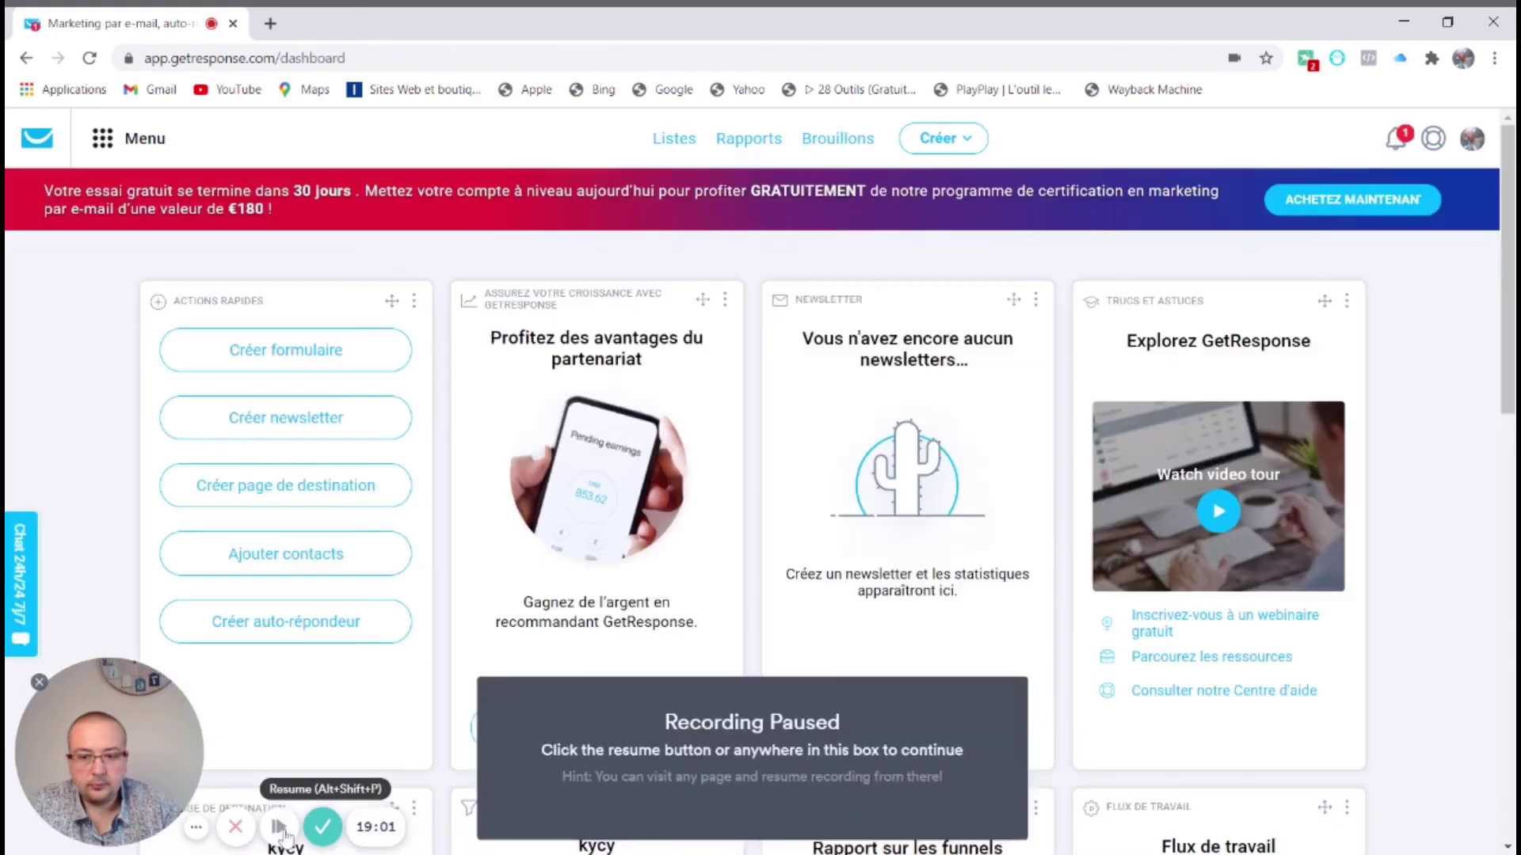
click(279, 826)
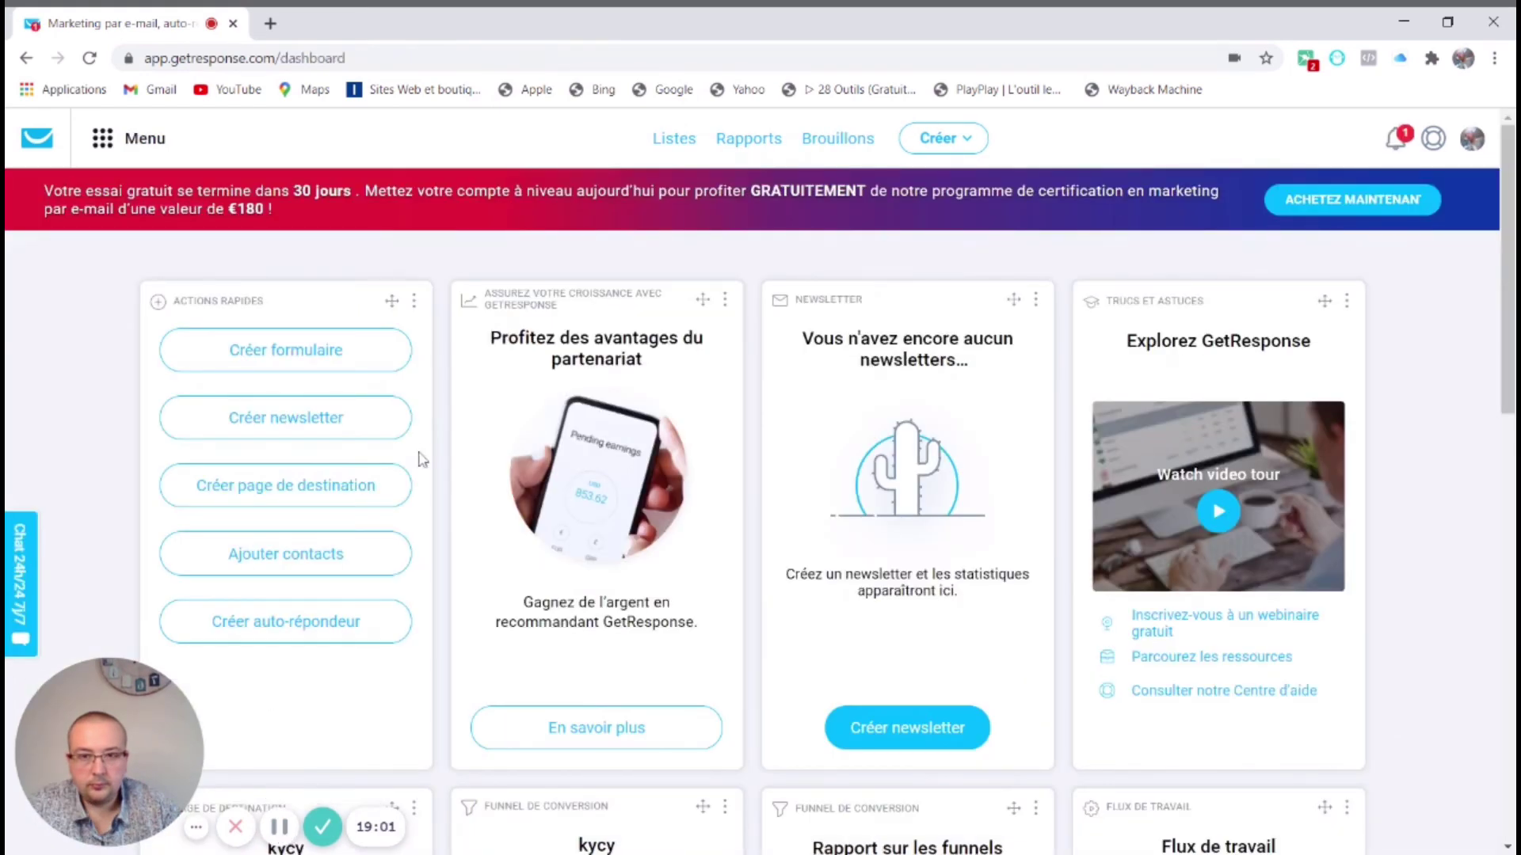
Examine the dashboard widgets for the landing page, conversion funnels, workflow and form statistics
scroll(422, 460, down, 6)
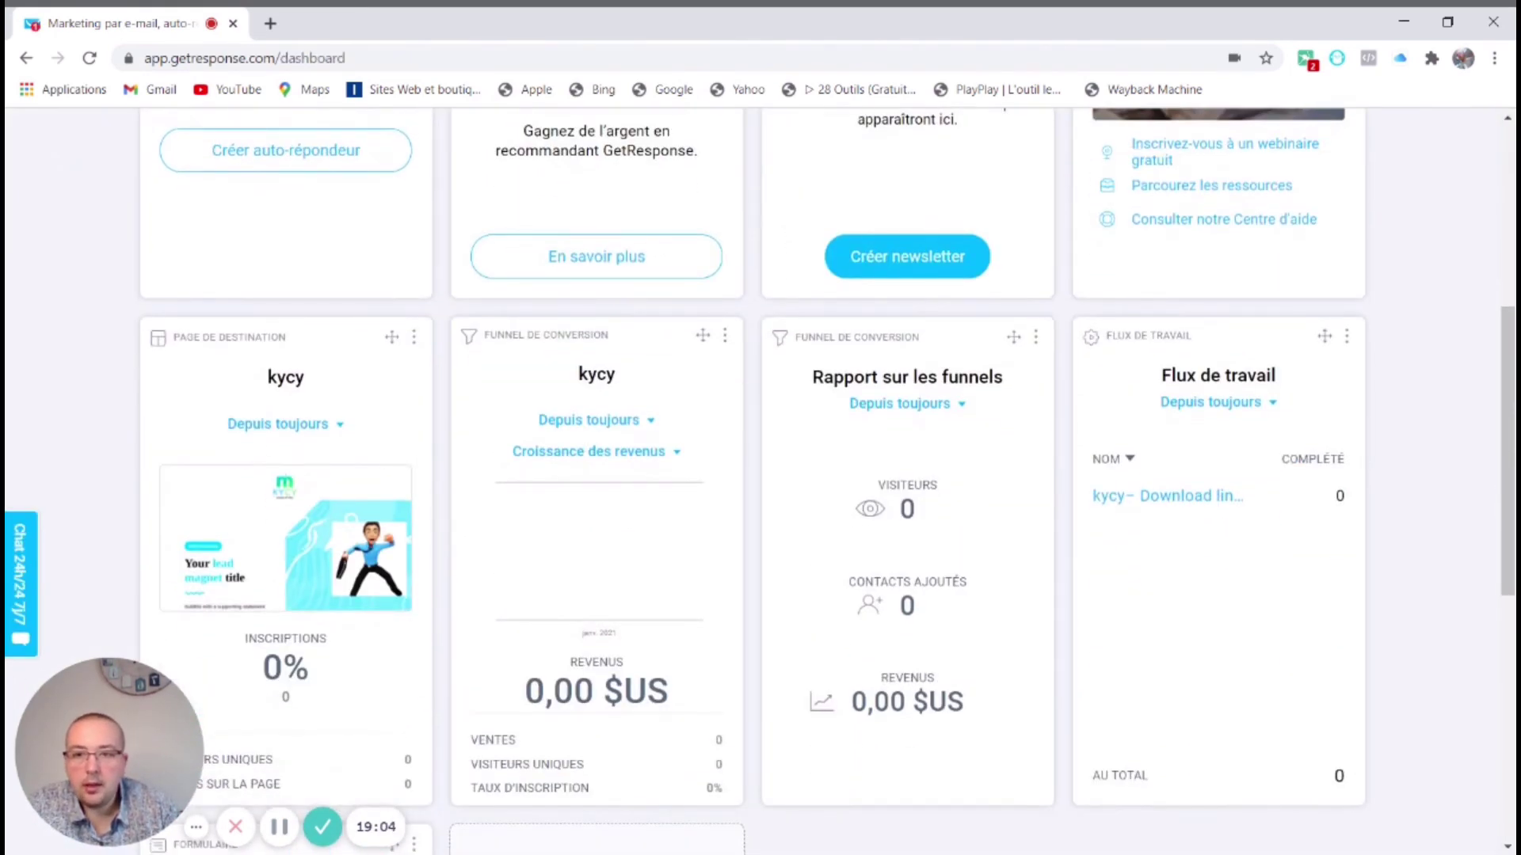
scroll(621, 432, down, 1)
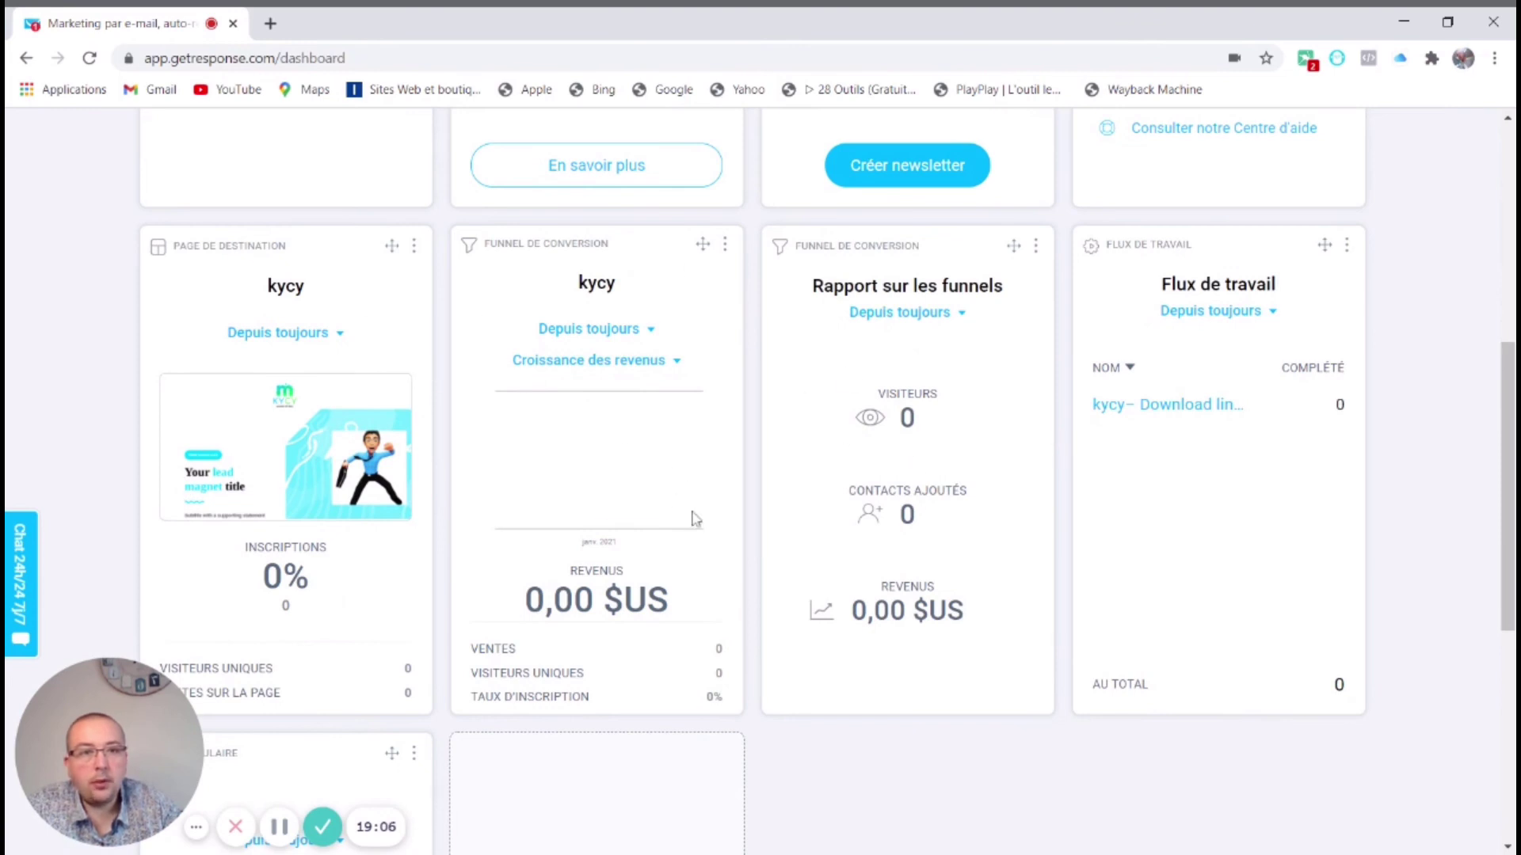
scroll(1060, 479, down, 2)
scroll(1059, 479, down, 5)
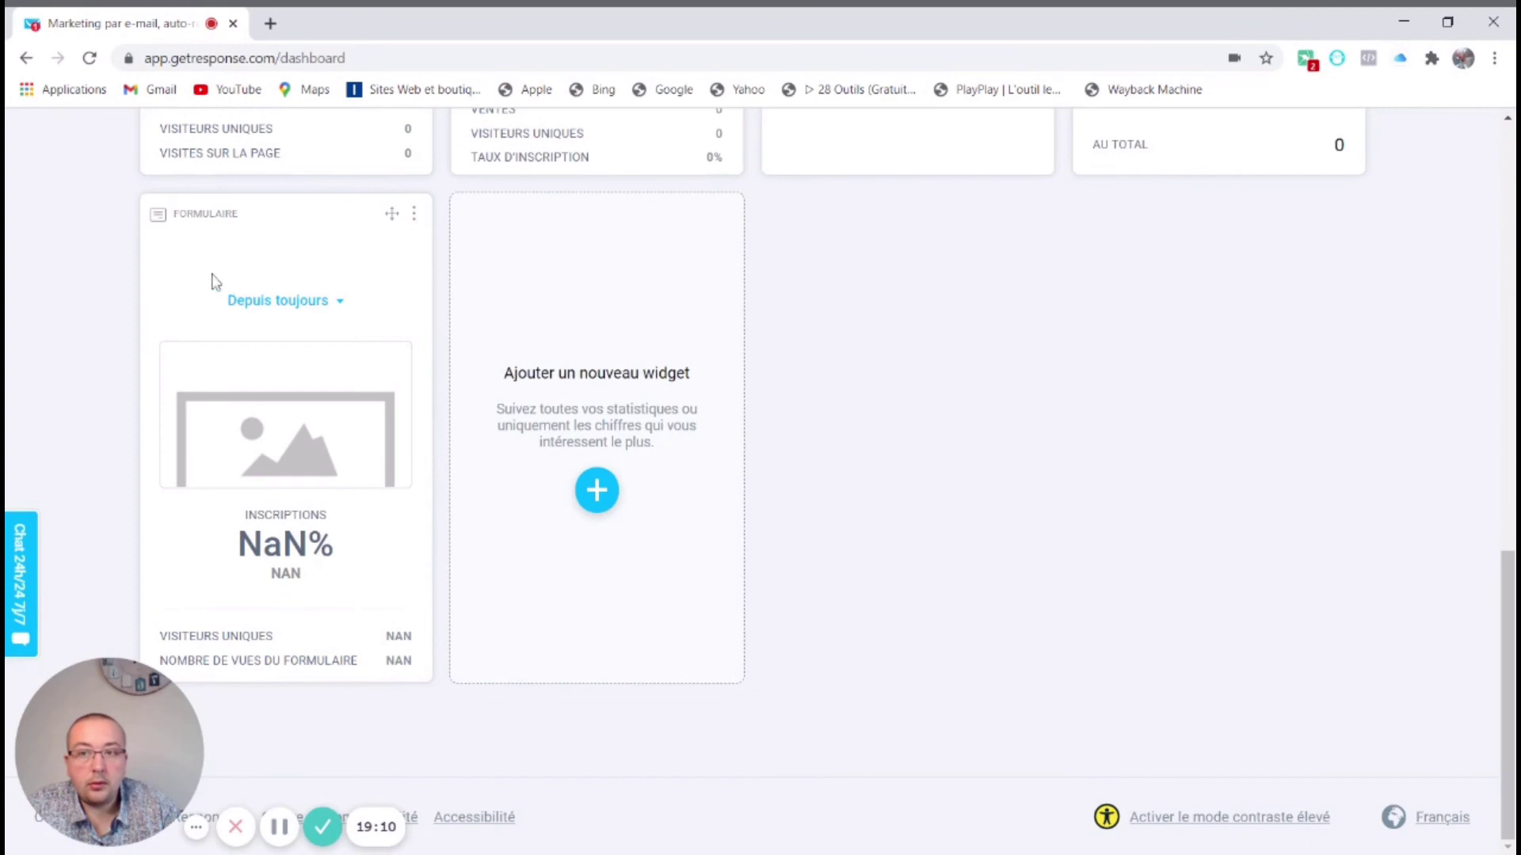
scroll(827, 478, up, 7)
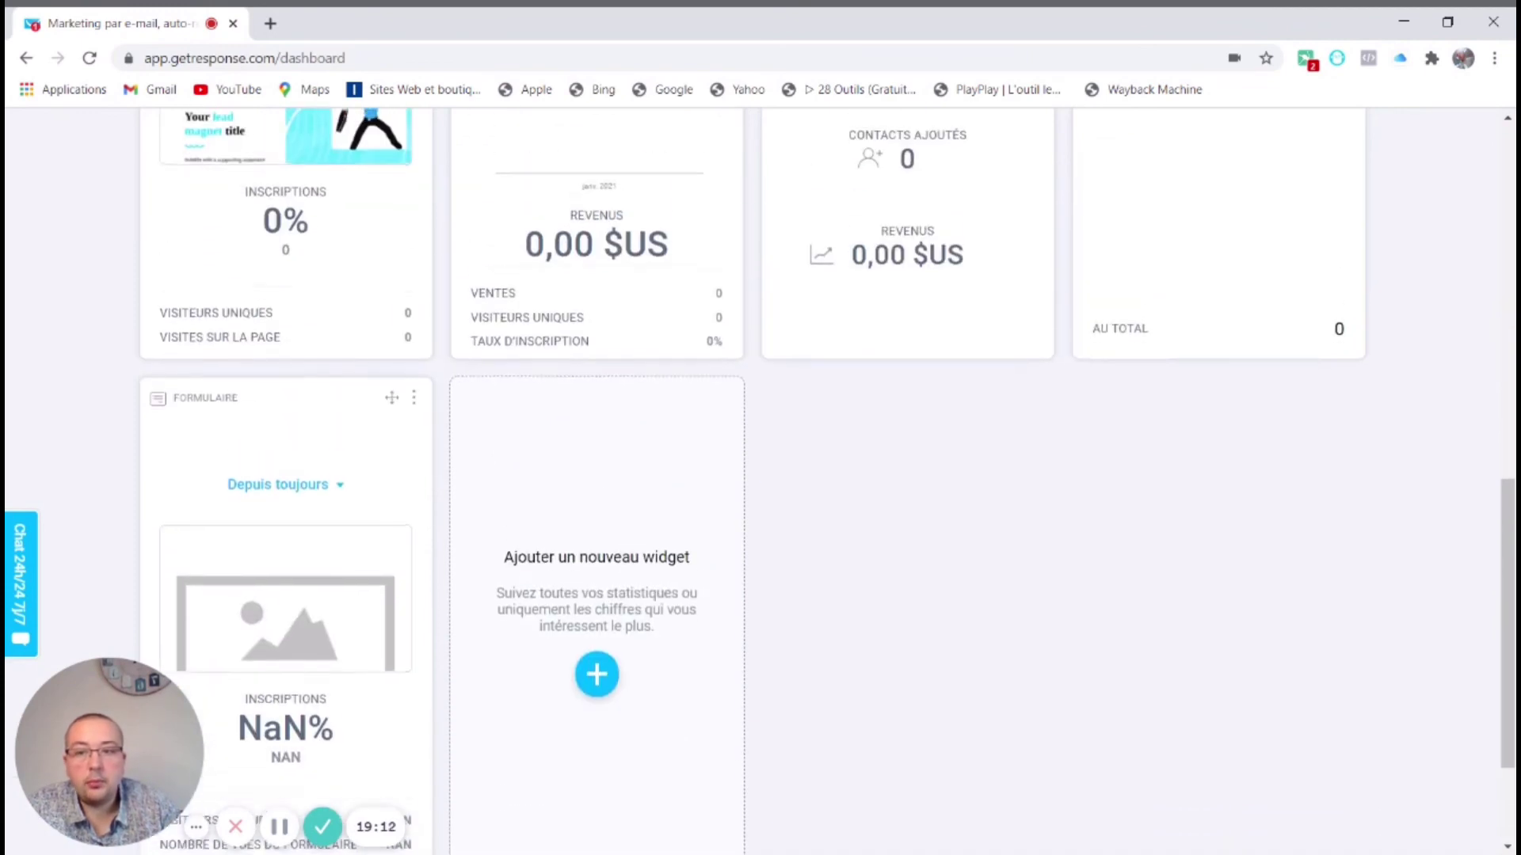
scroll(428, 342, up, 2)
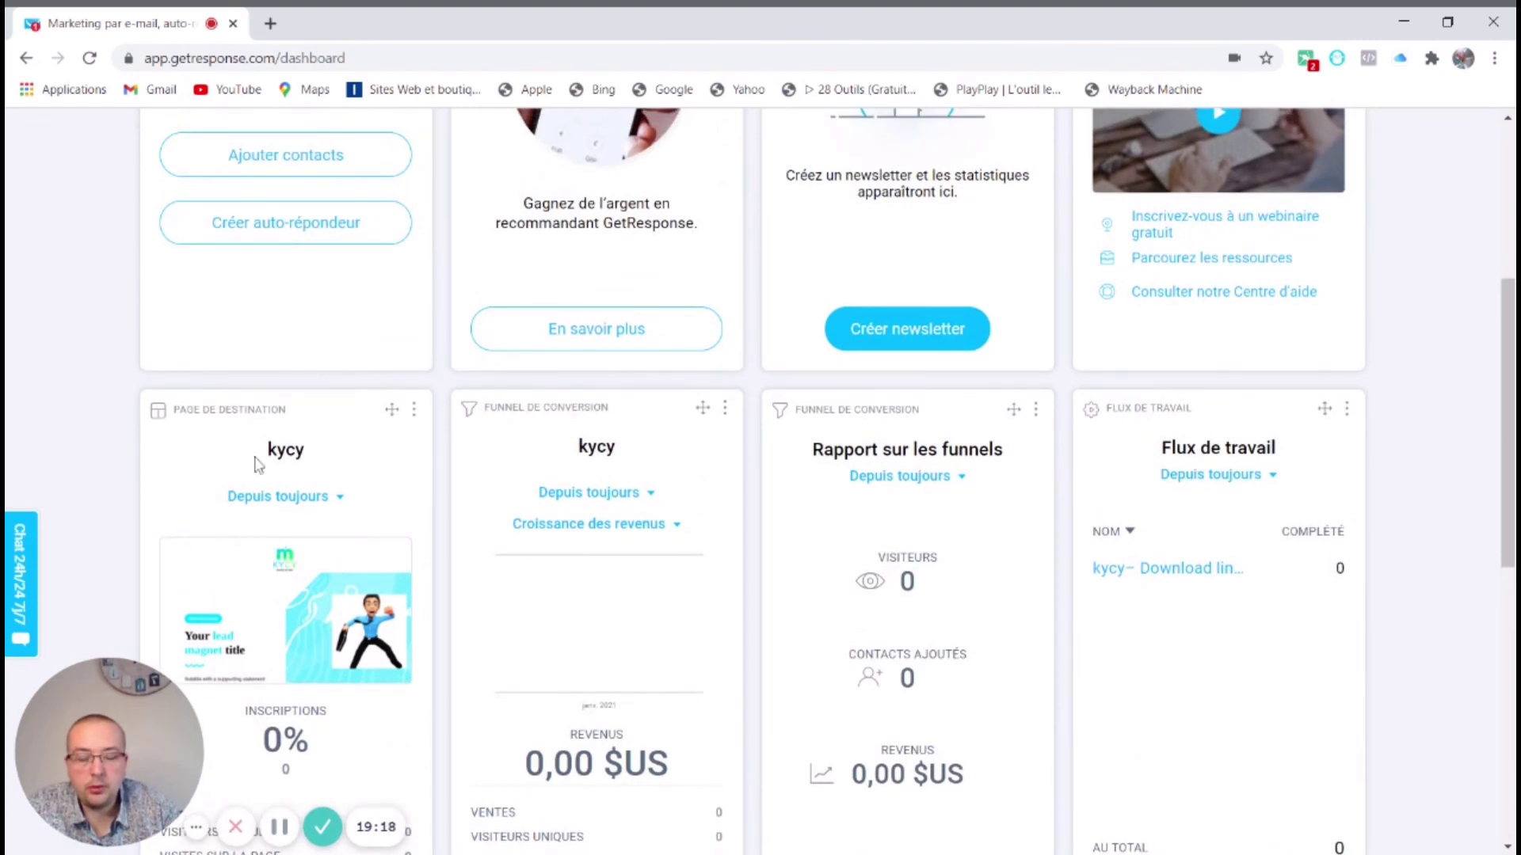
scroll(255, 465, down, 1)
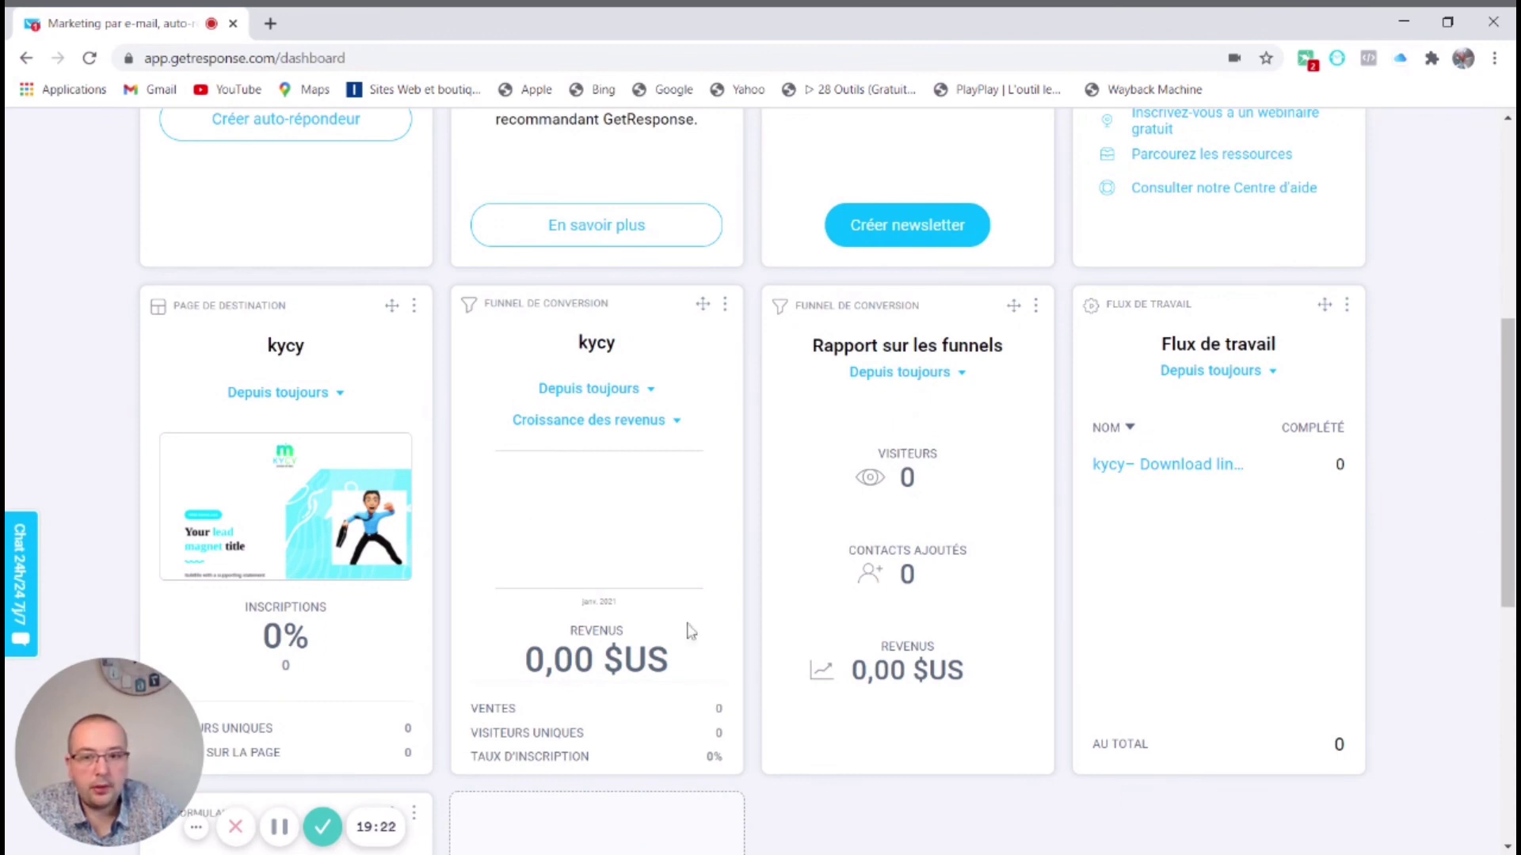
scroll(928, 404, up, 5)
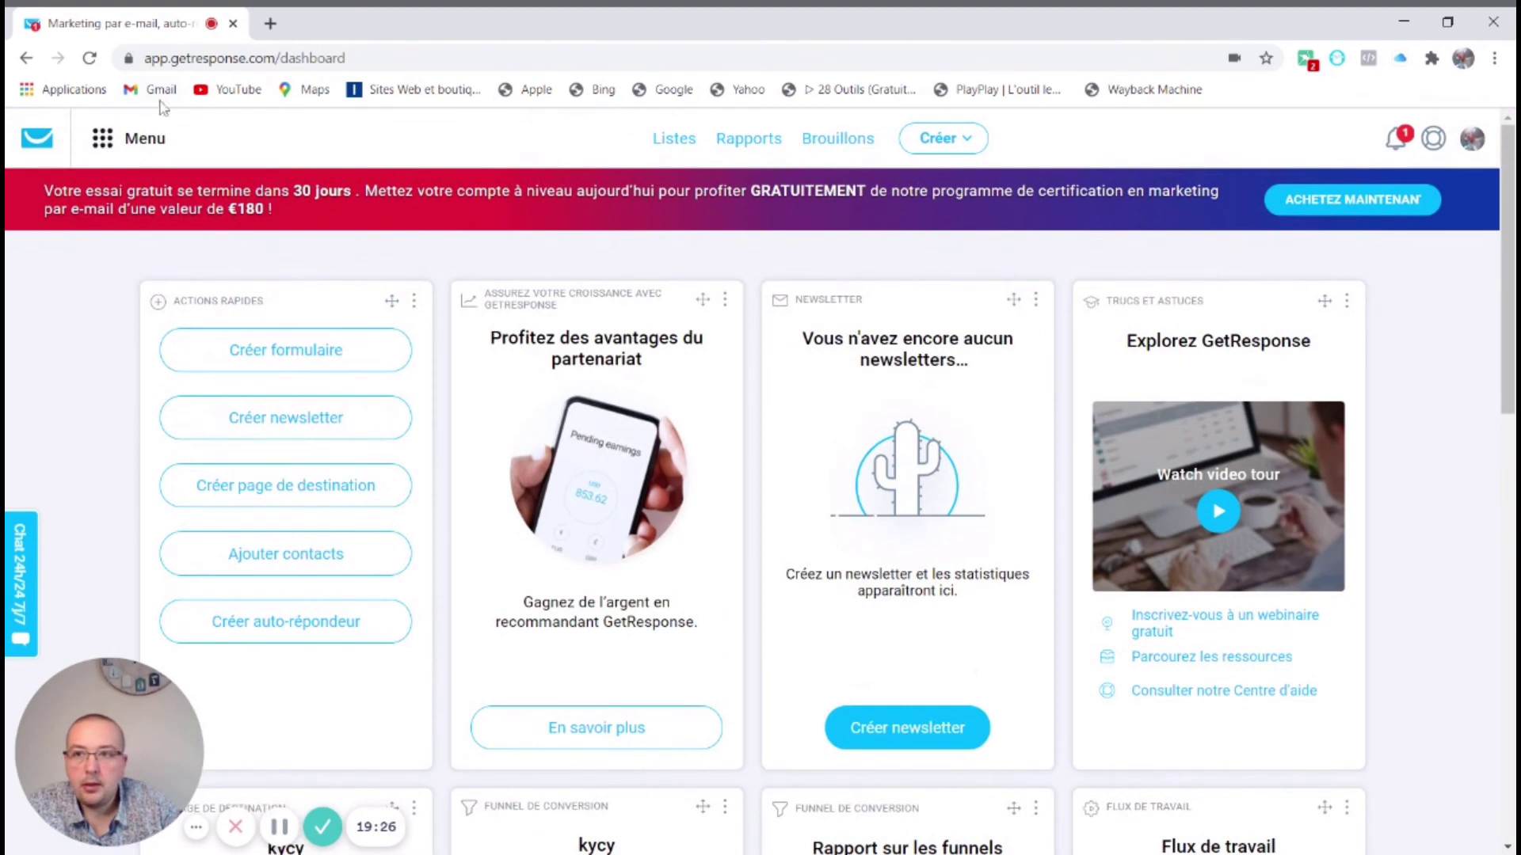
Go to the Enquêtes section of Formulaires et enquêtes and start a new survey
click(102, 141)
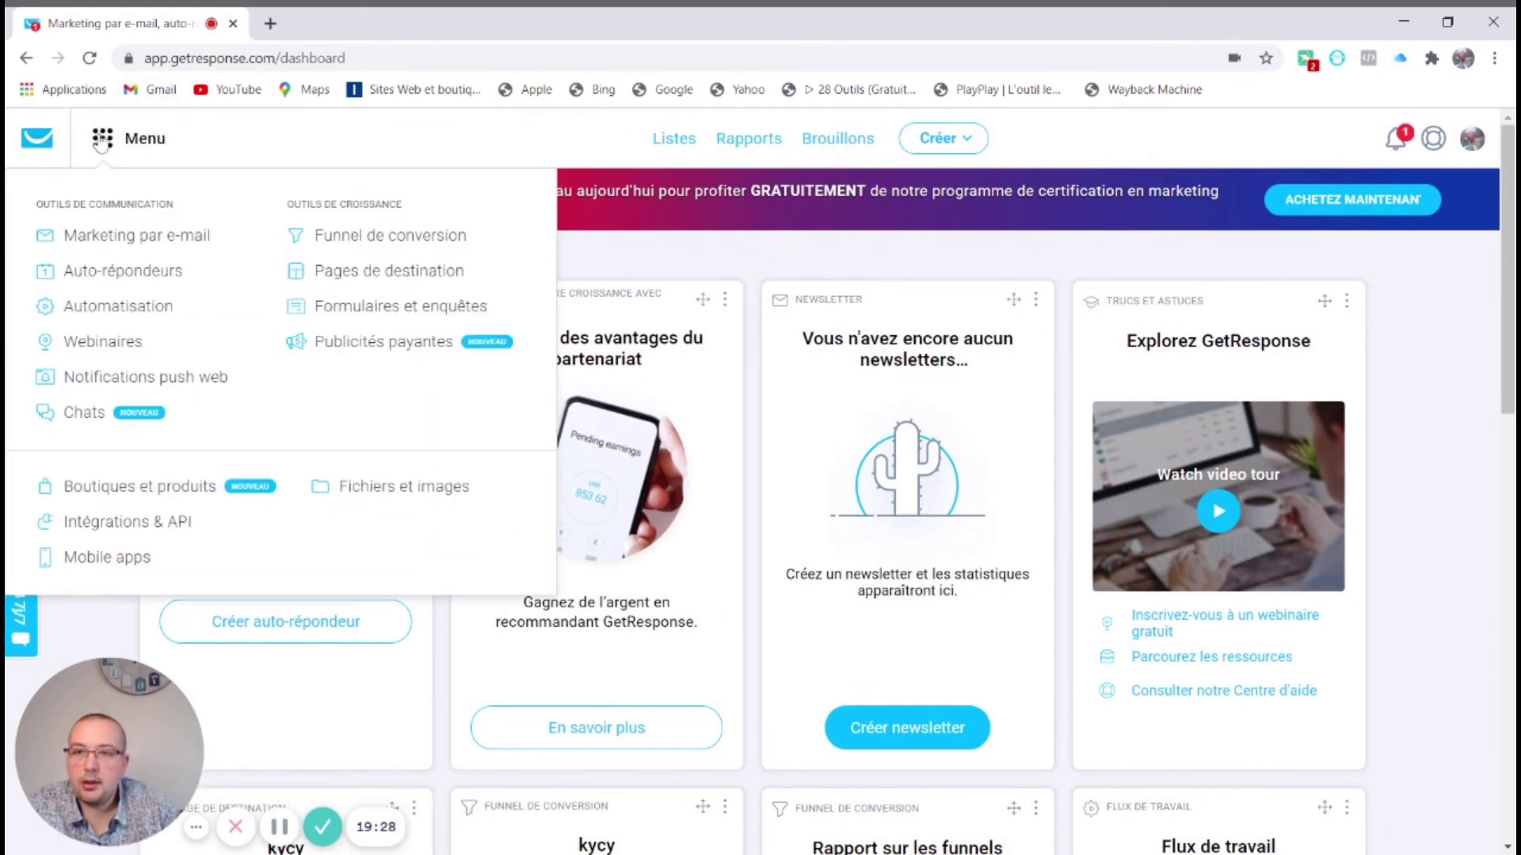
click(391, 316)
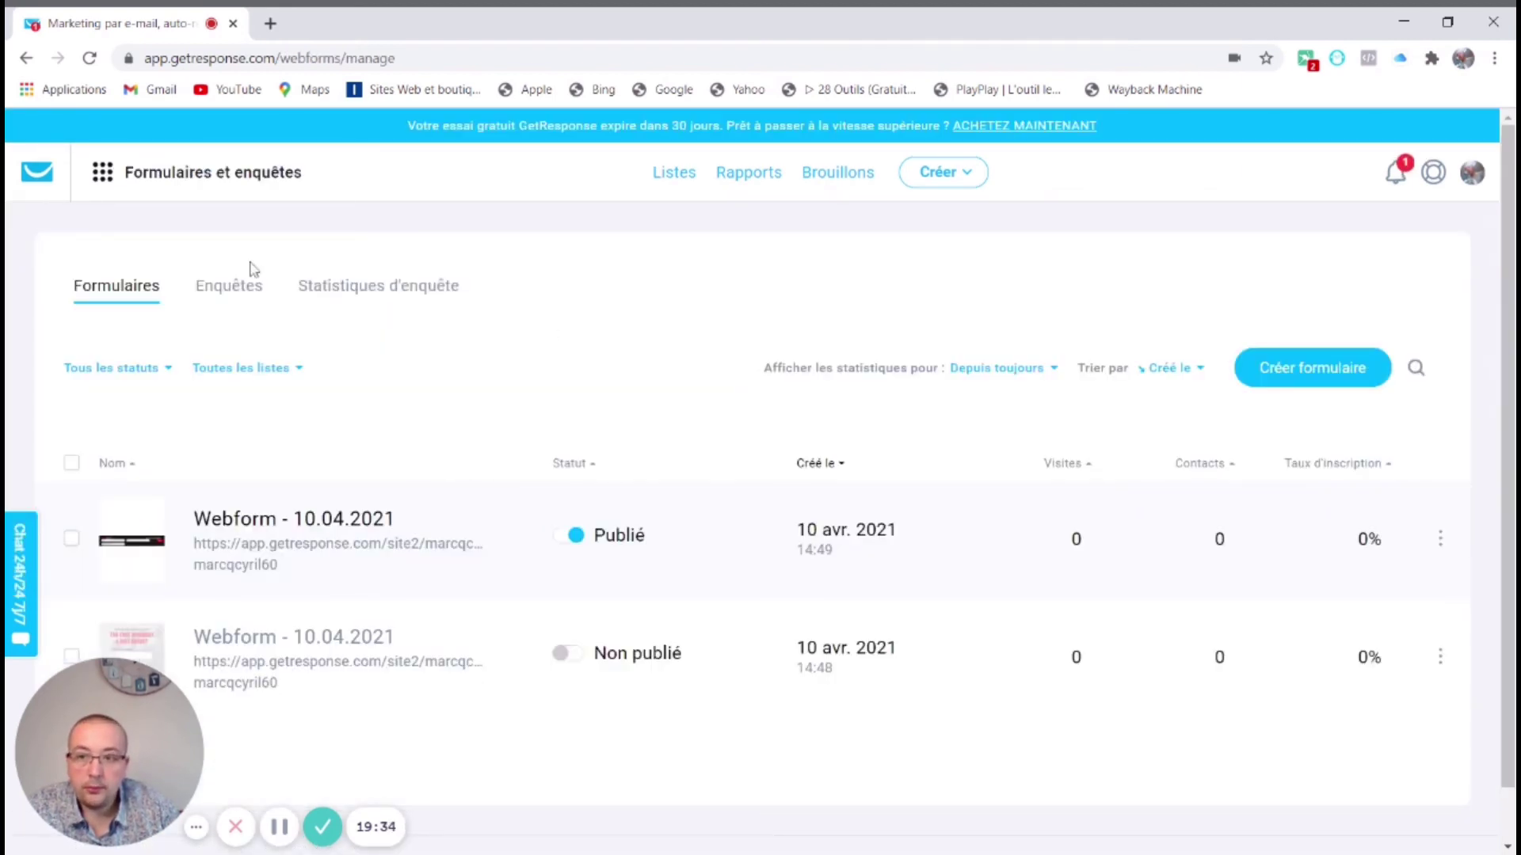
click(243, 299)
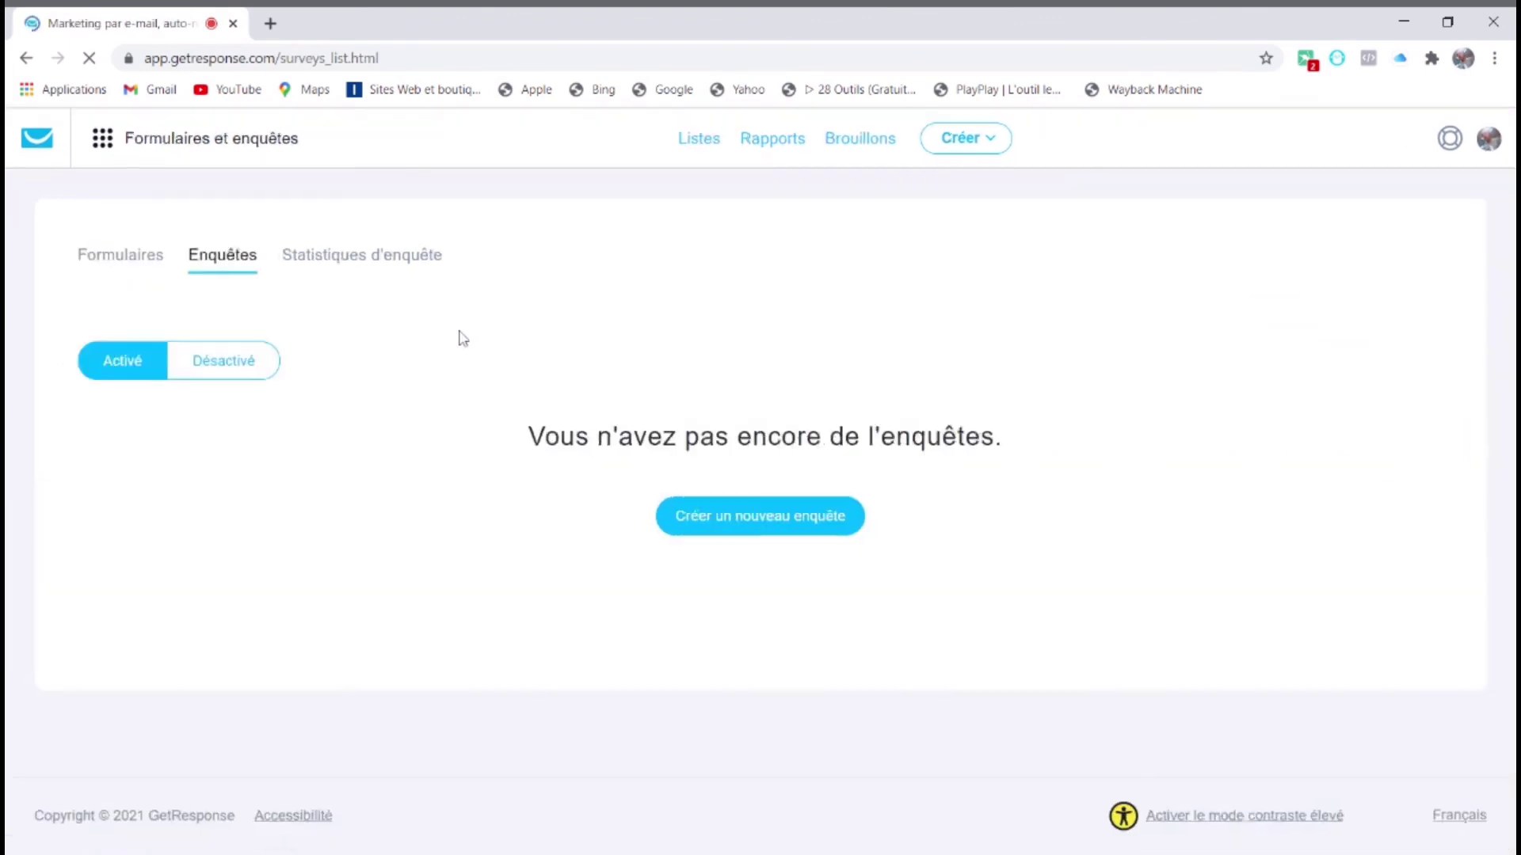
click(776, 523)
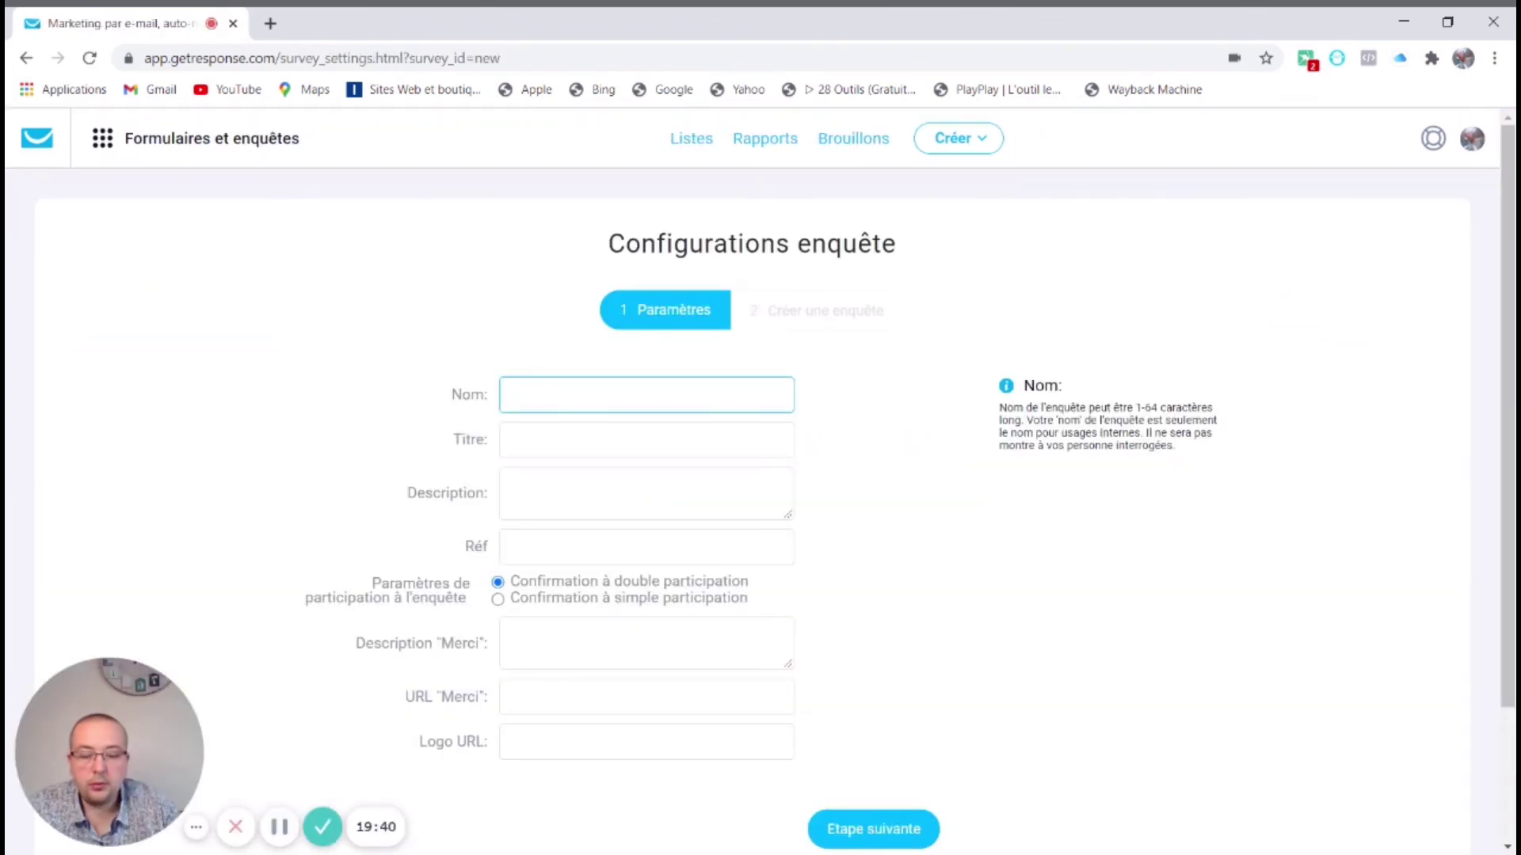
Set both the survey's Nom and Titre to kycy and continue to the survey creation stage
text(kycy)
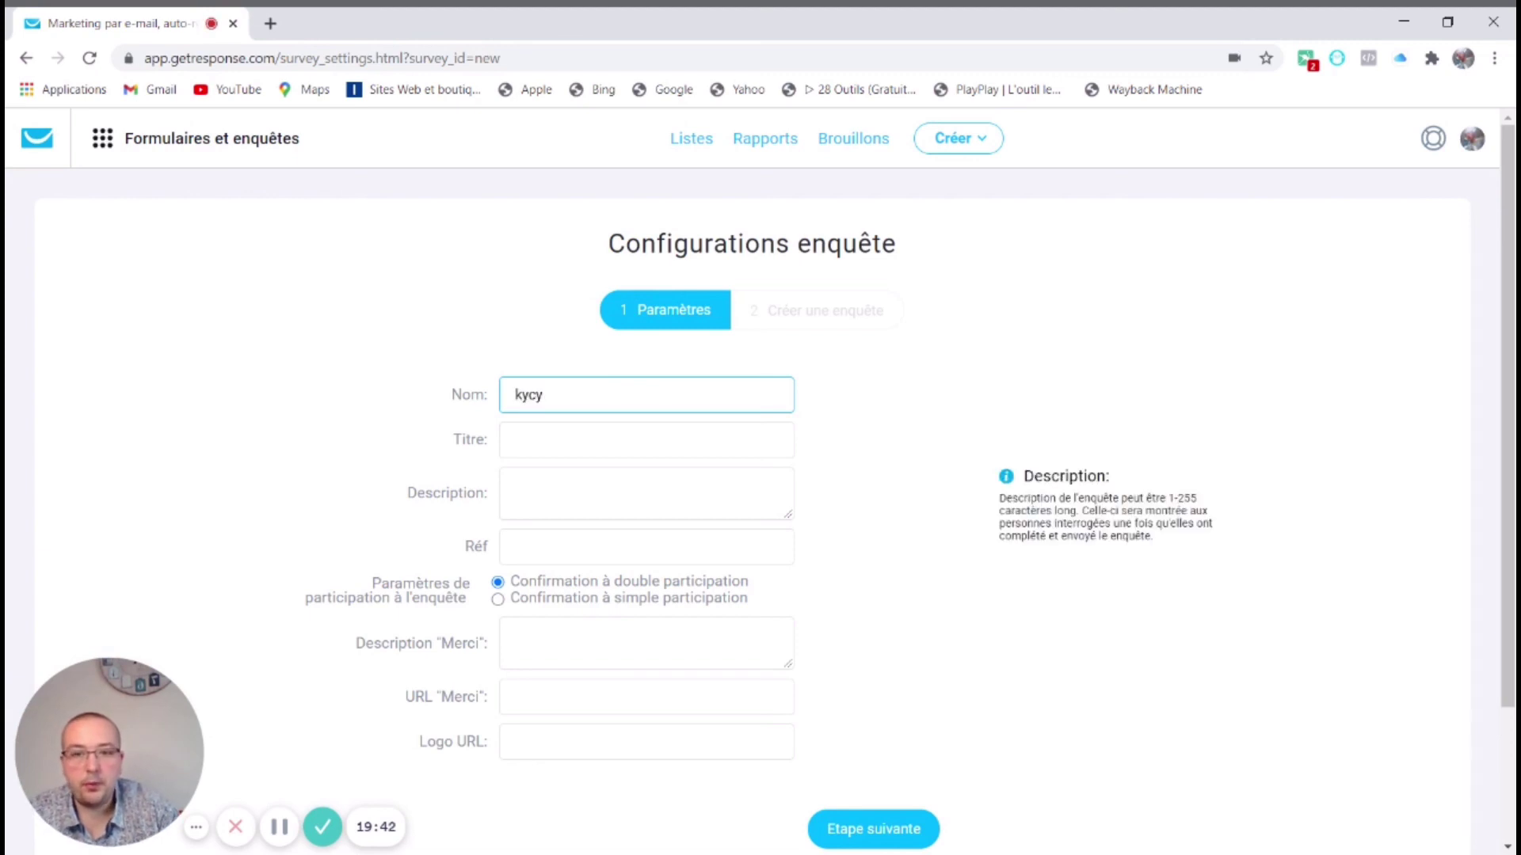
key(Tab)
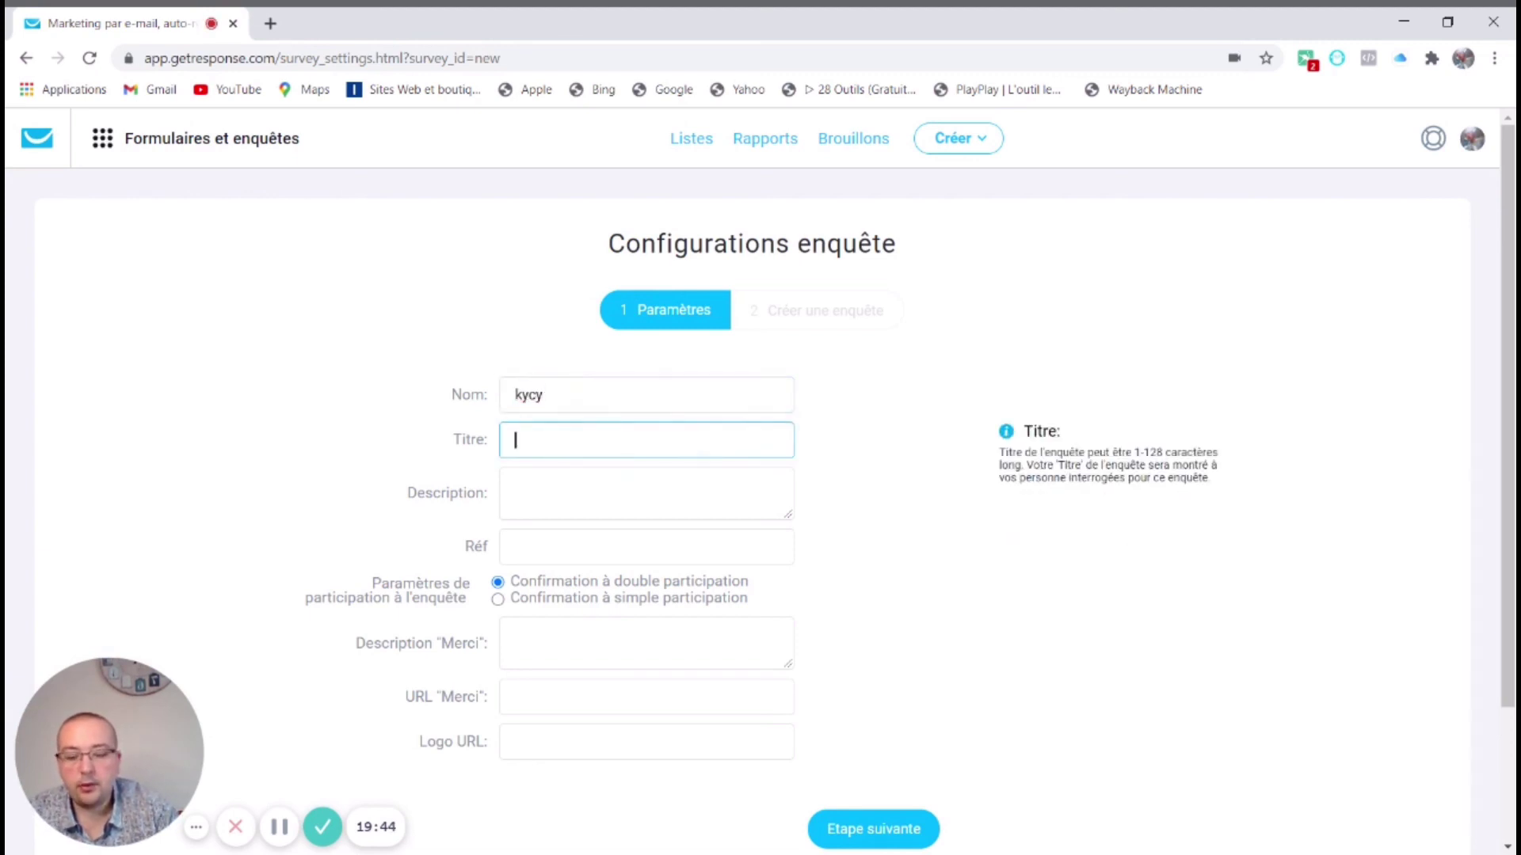
text(kycy)
scroll(662, 583, down, 3)
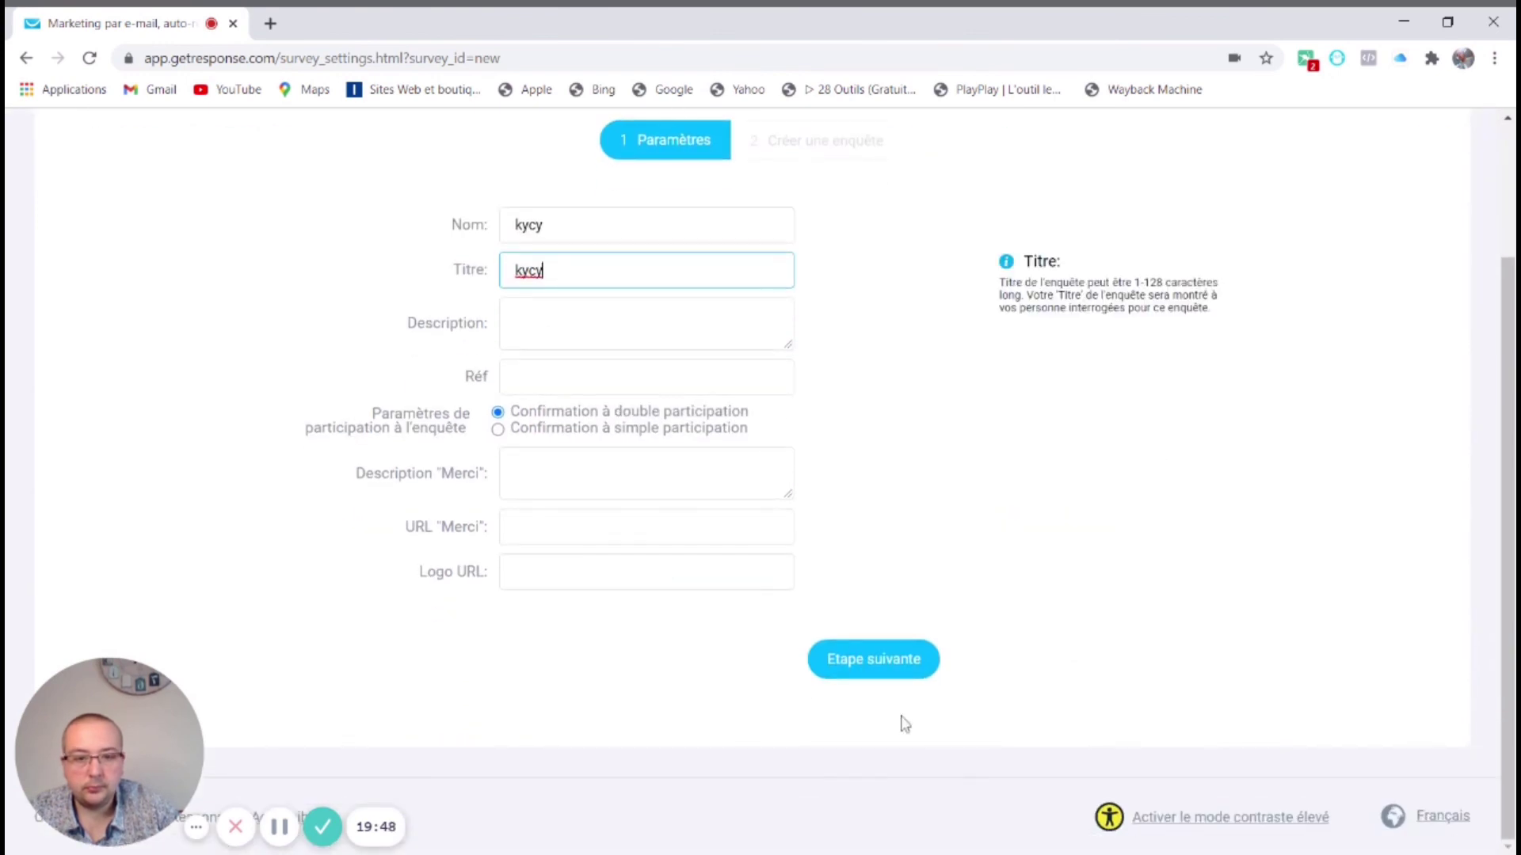
click(884, 677)
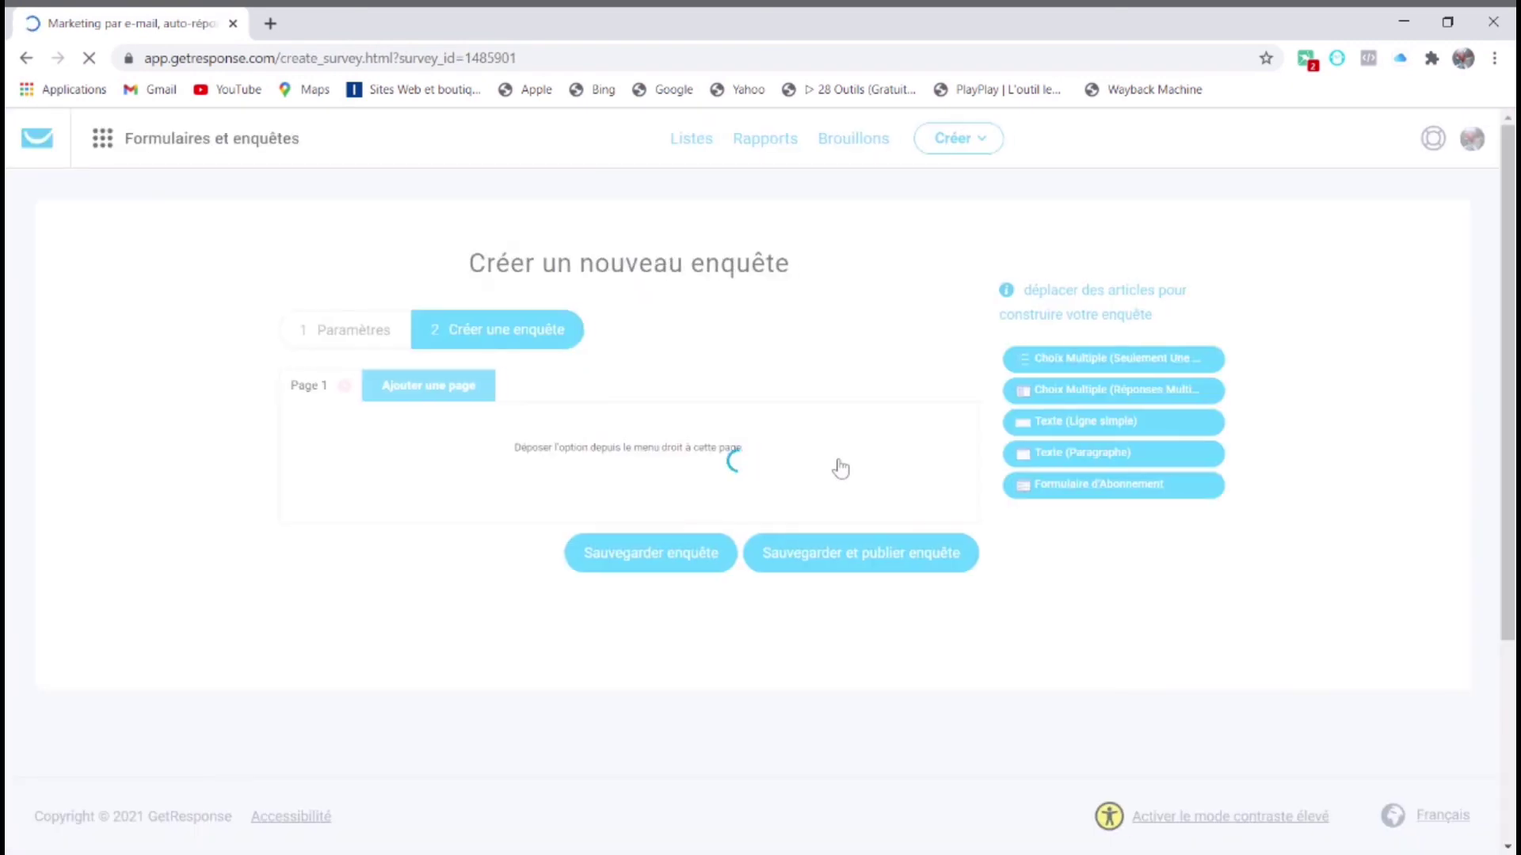
Build Page 1 of the survey with a single-line text question, a single-answer multiple-choice question and a subscription form
drag(1189, 363, 467, 528)
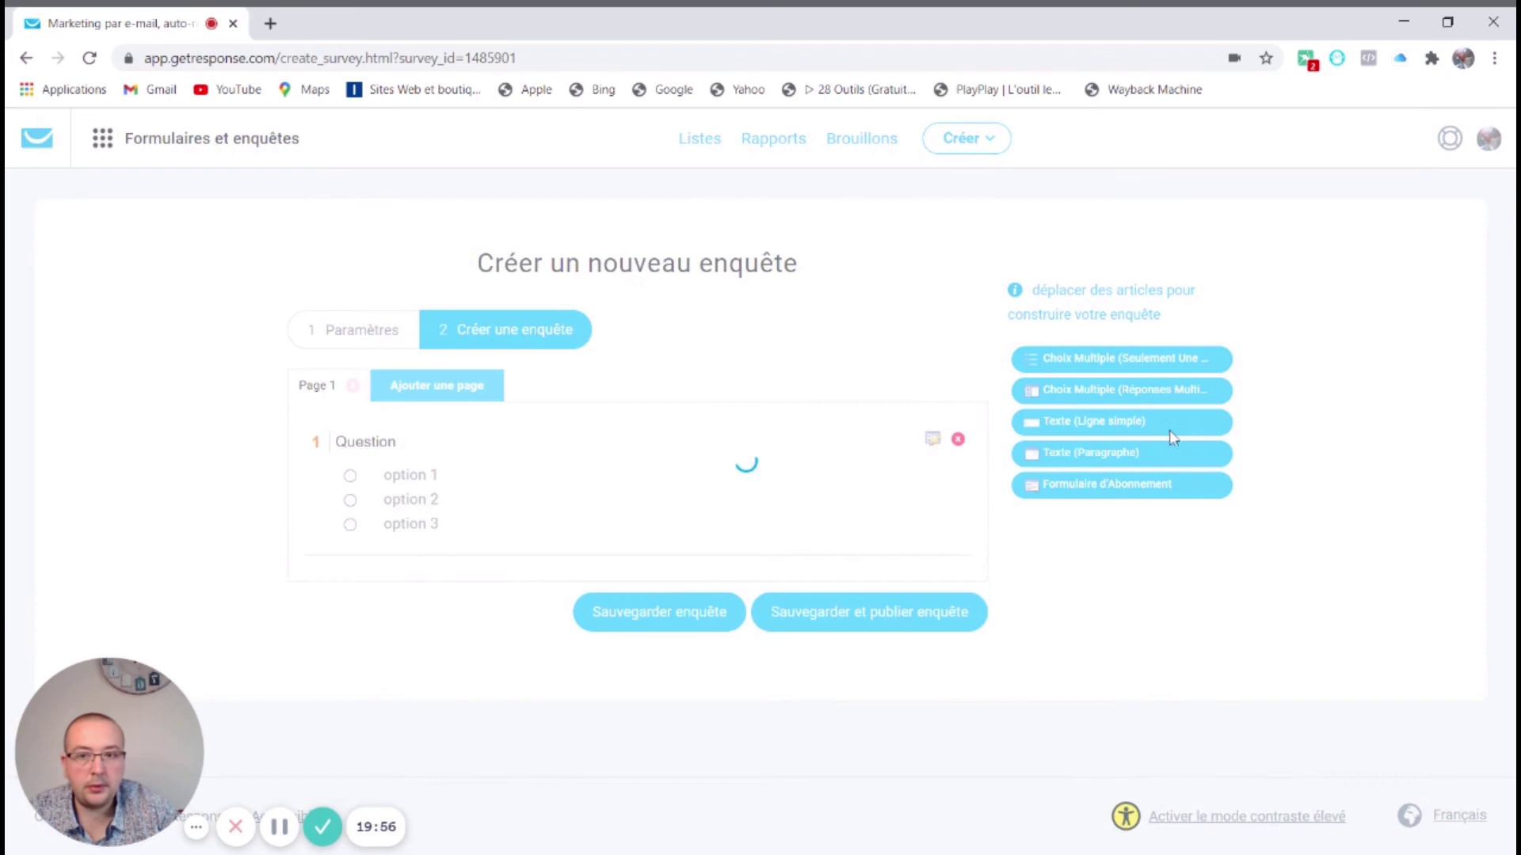
drag(1169, 430, 743, 527)
drag(1121, 421, 313, 431)
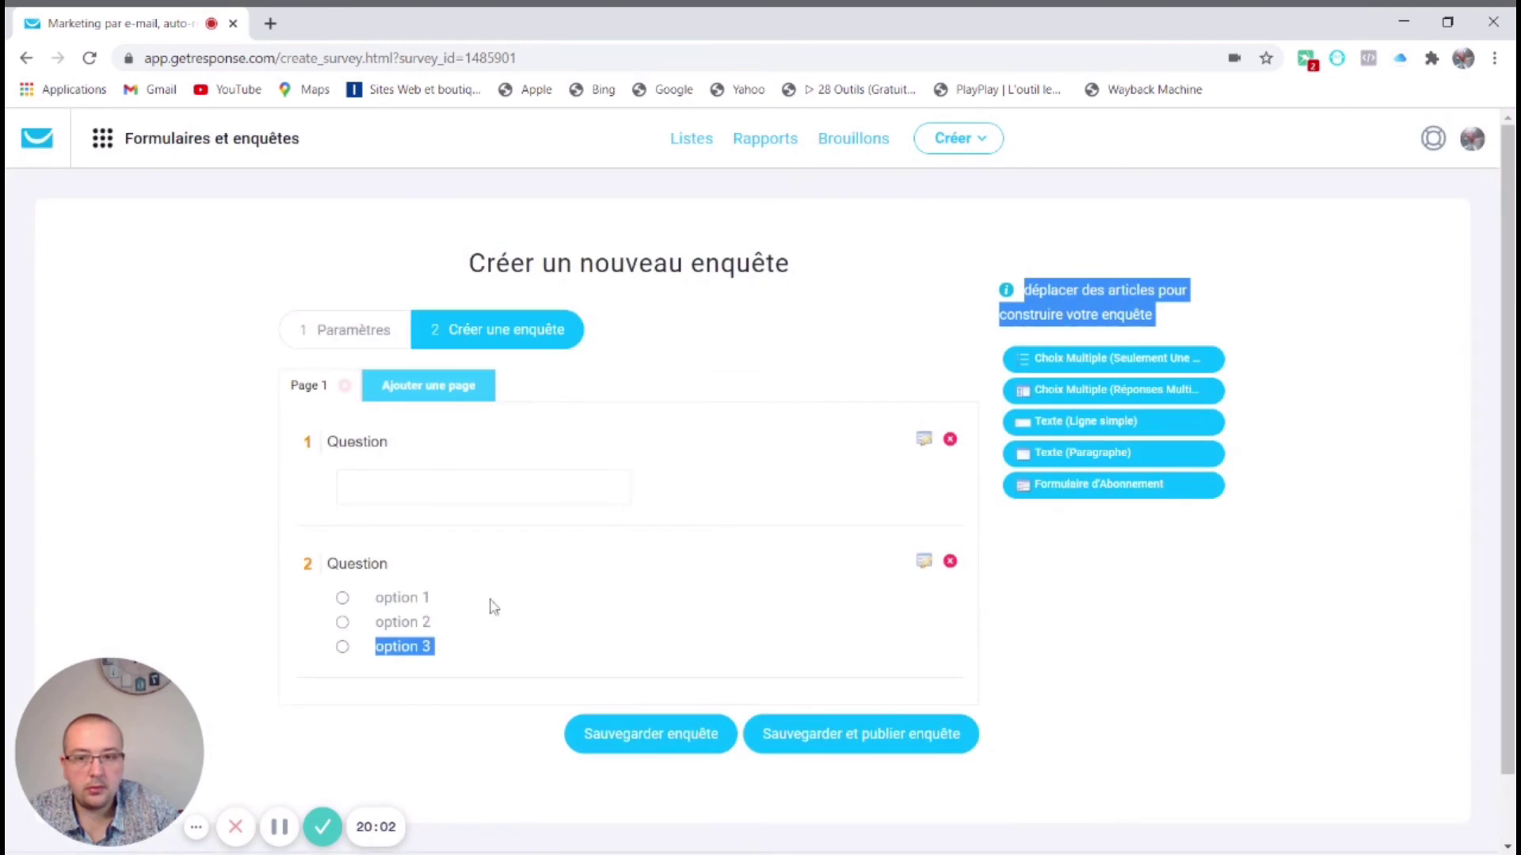
drag(1085, 487, 475, 701)
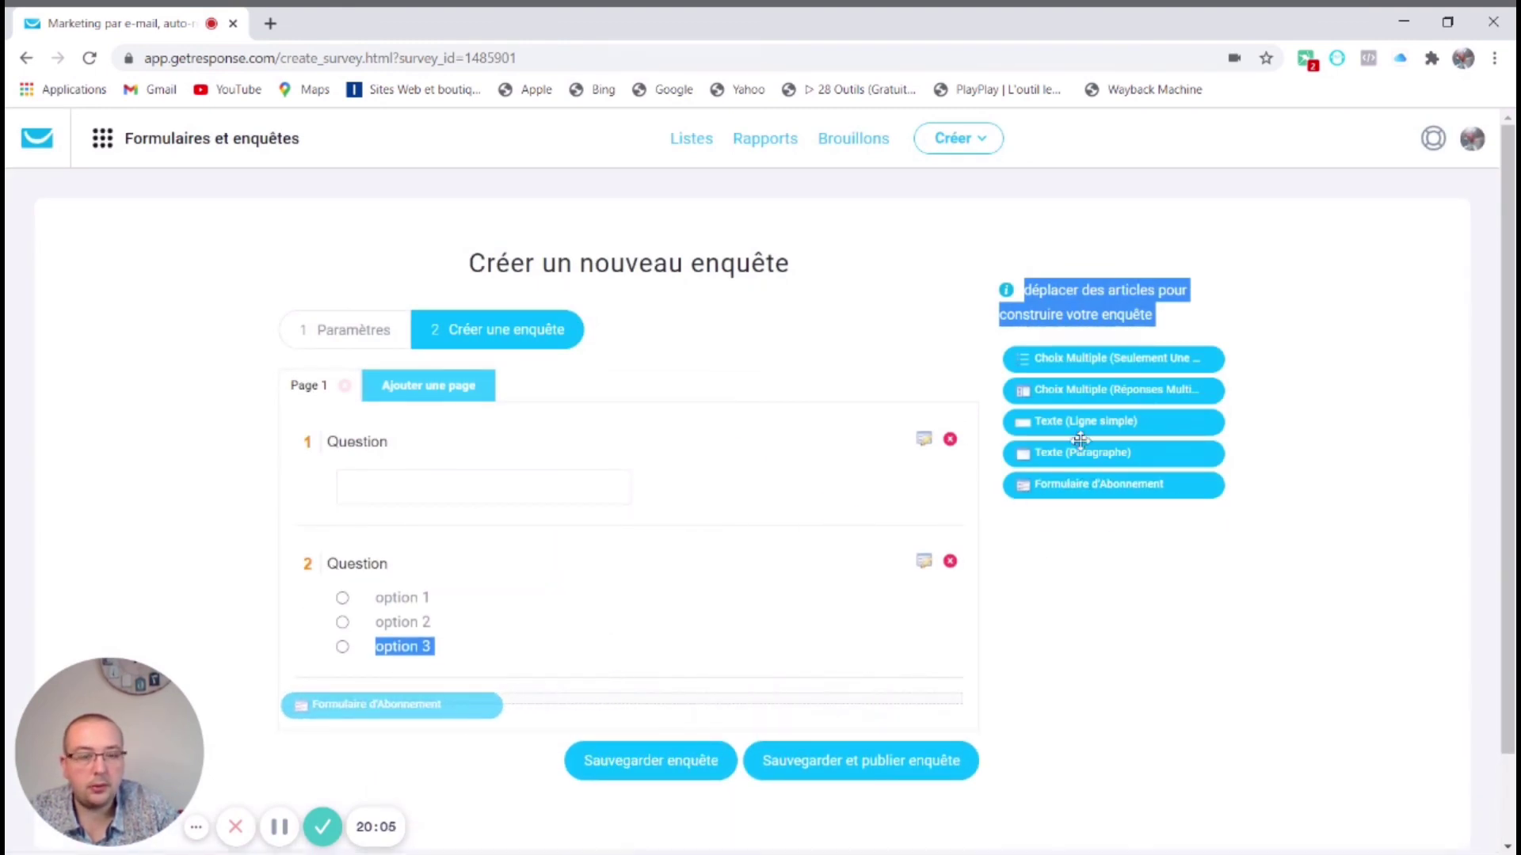
scroll(792, 559, down, 3)
scroll(792, 559, up, 1)
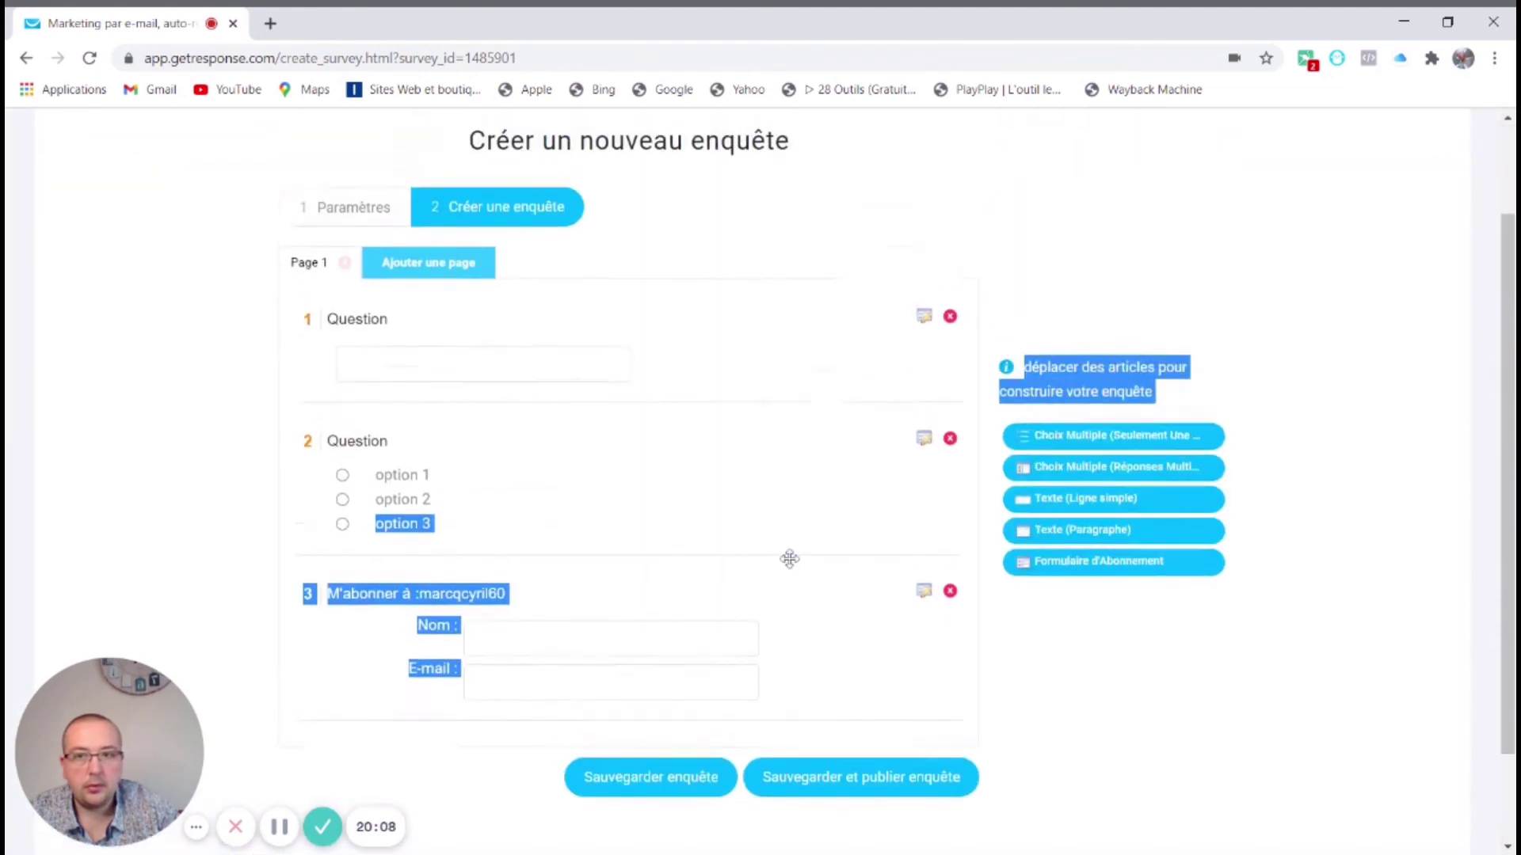
Add a second page to the survey and try to save and publish the survey
click(441, 273)
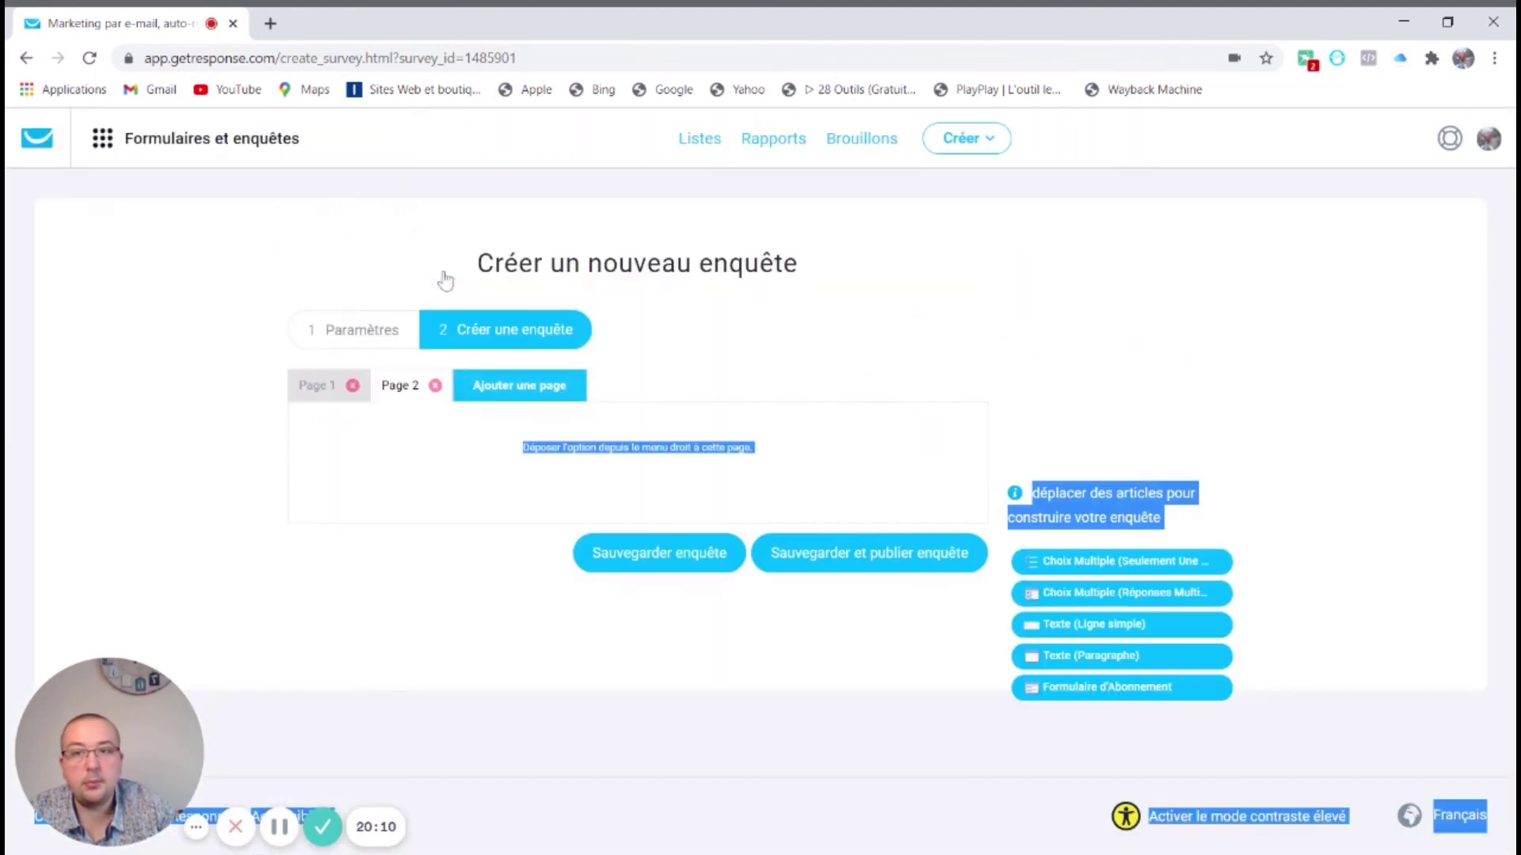
click(318, 383)
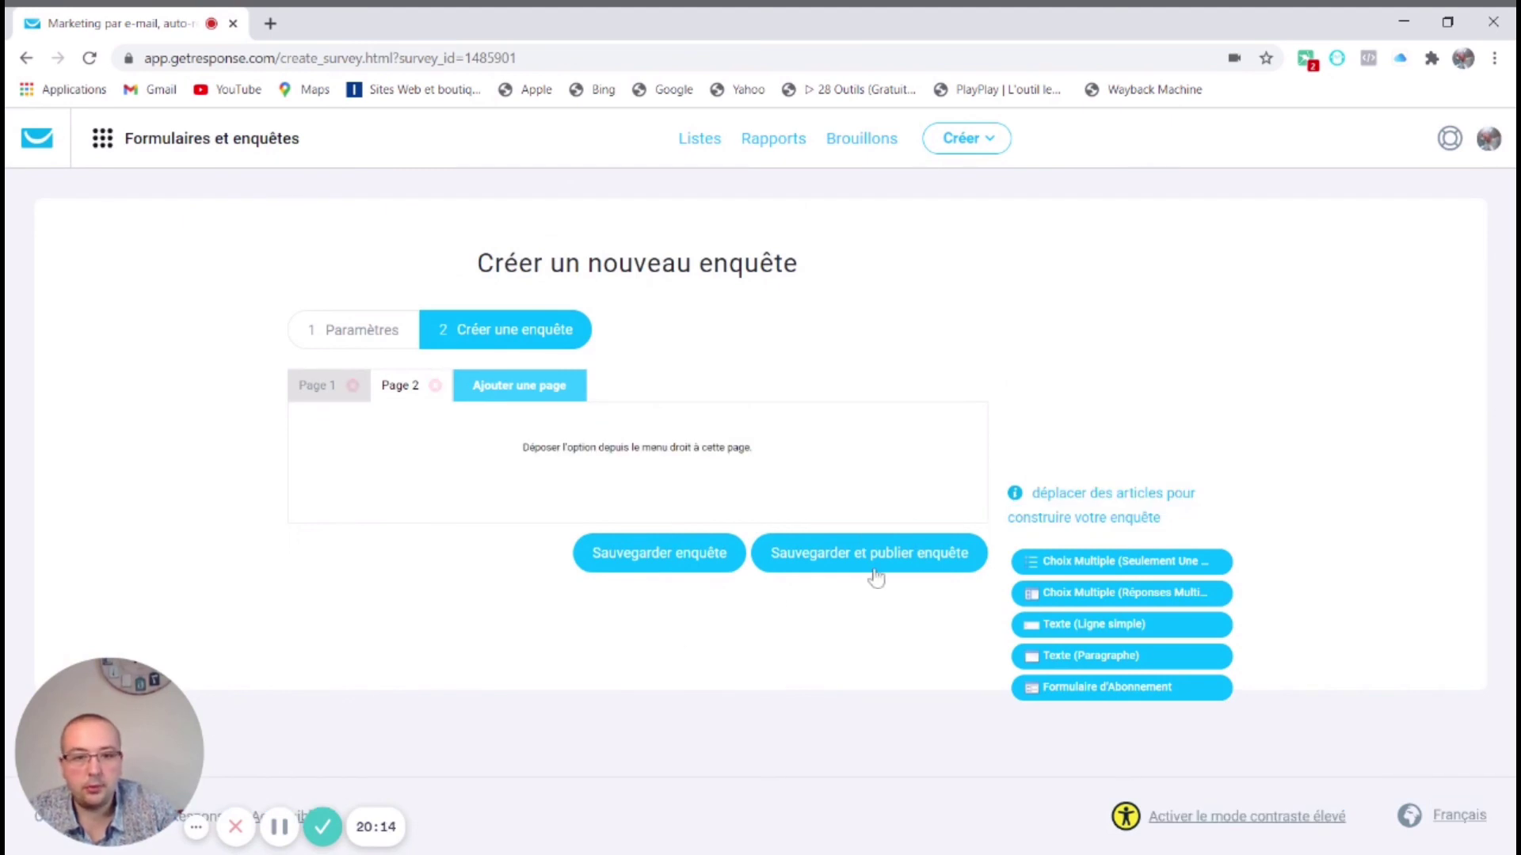
click(837, 558)
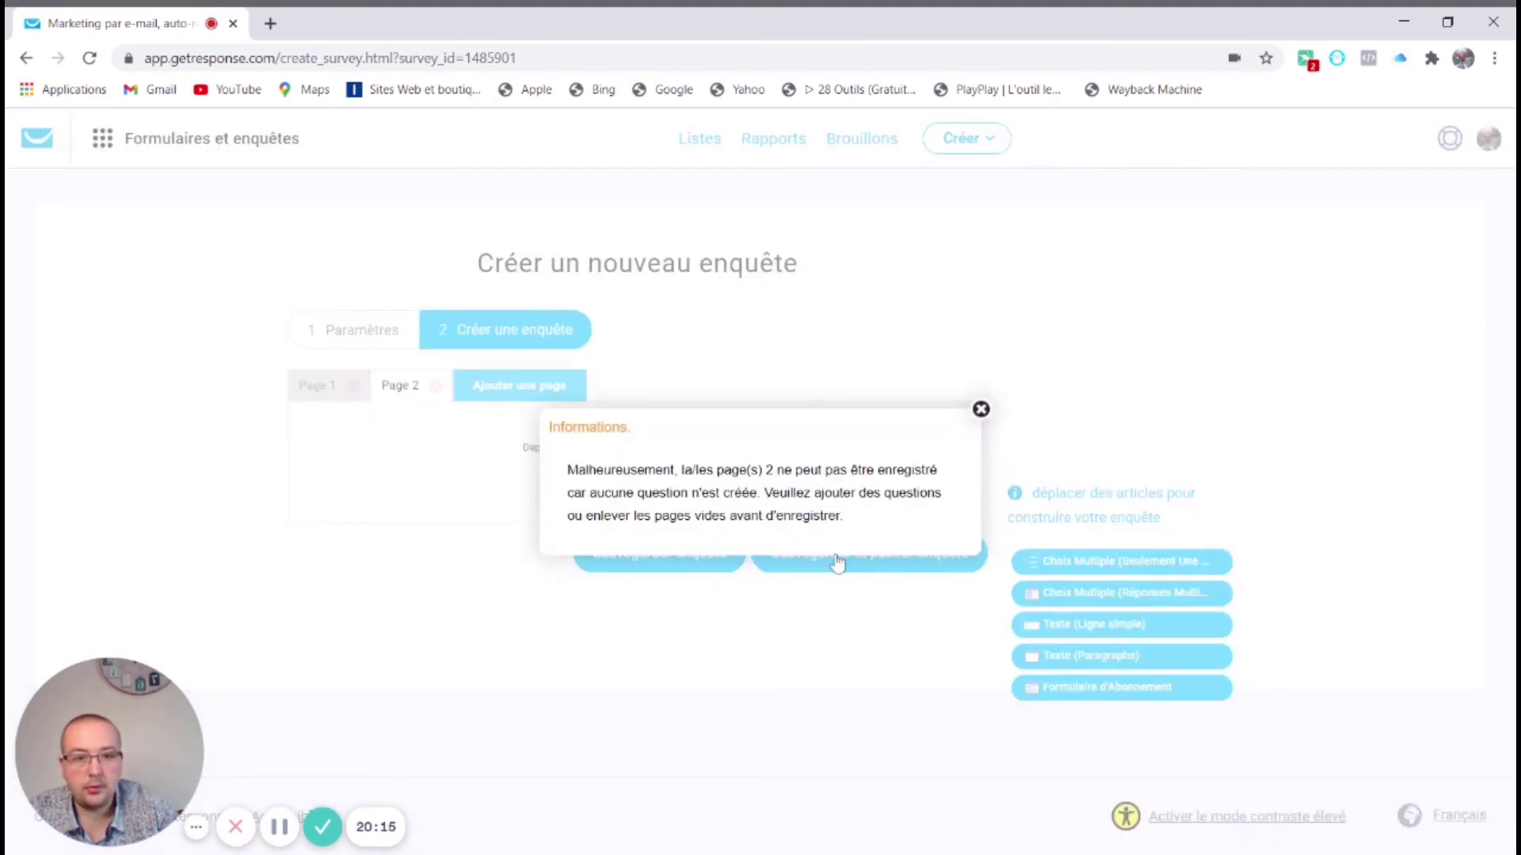
click(981, 409)
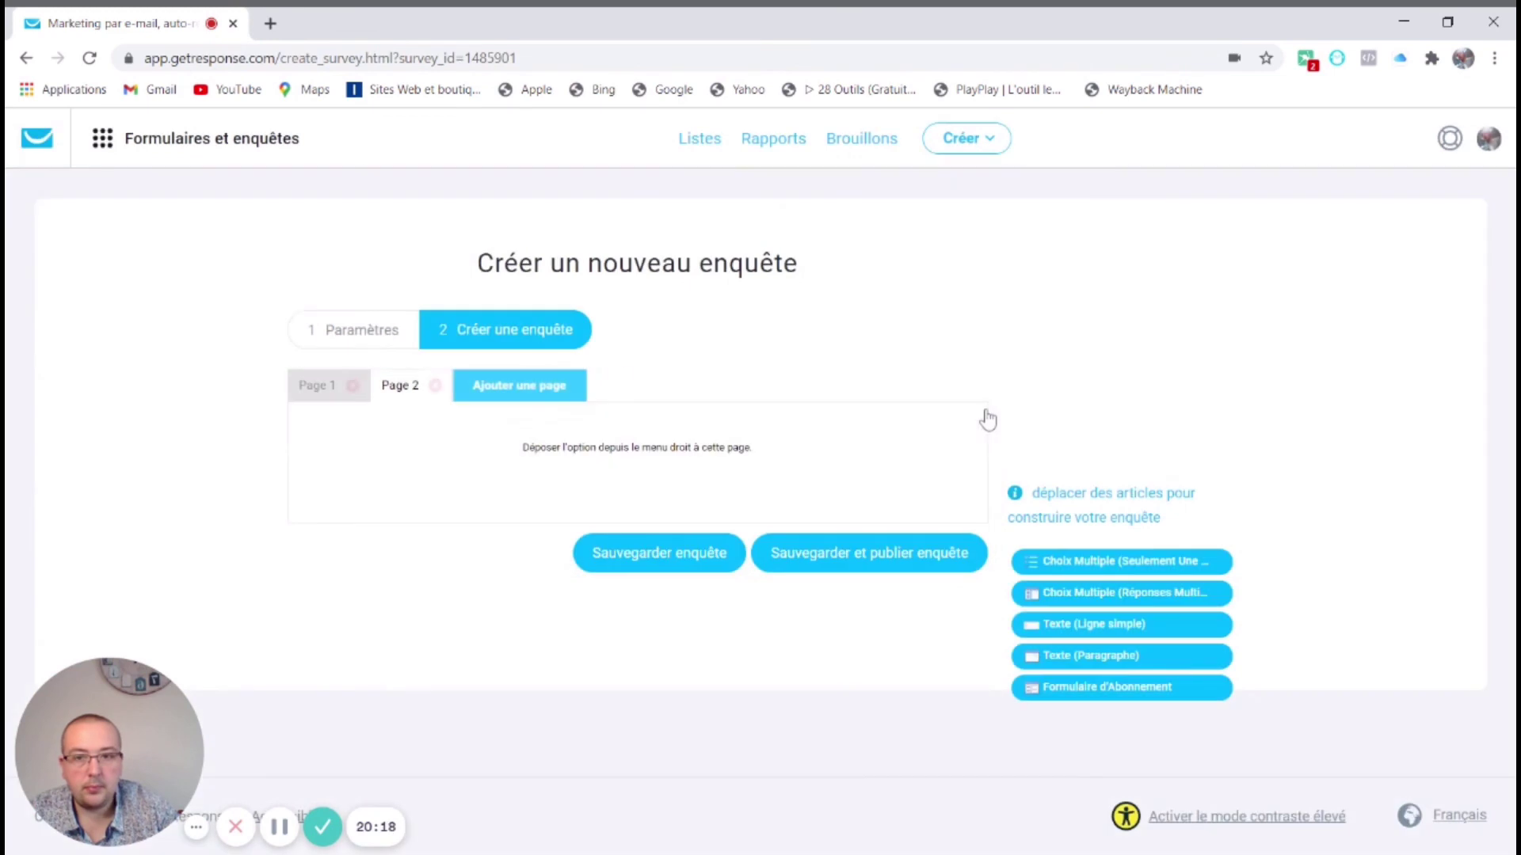
Delete the empty Page 2 from the kycy survey, then save and publish the survey
click(436, 386)
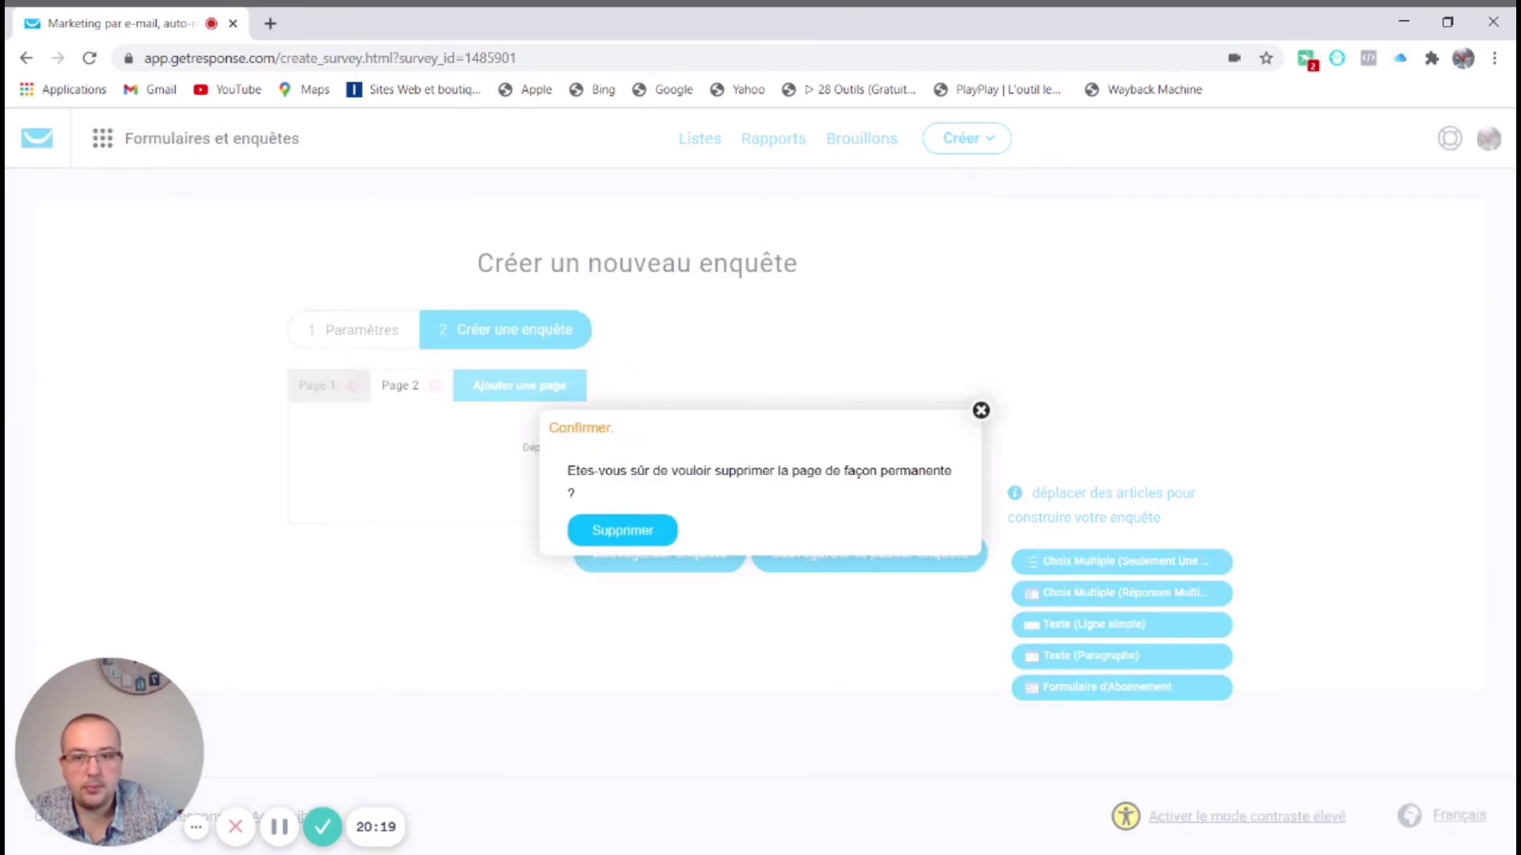
click(623, 531)
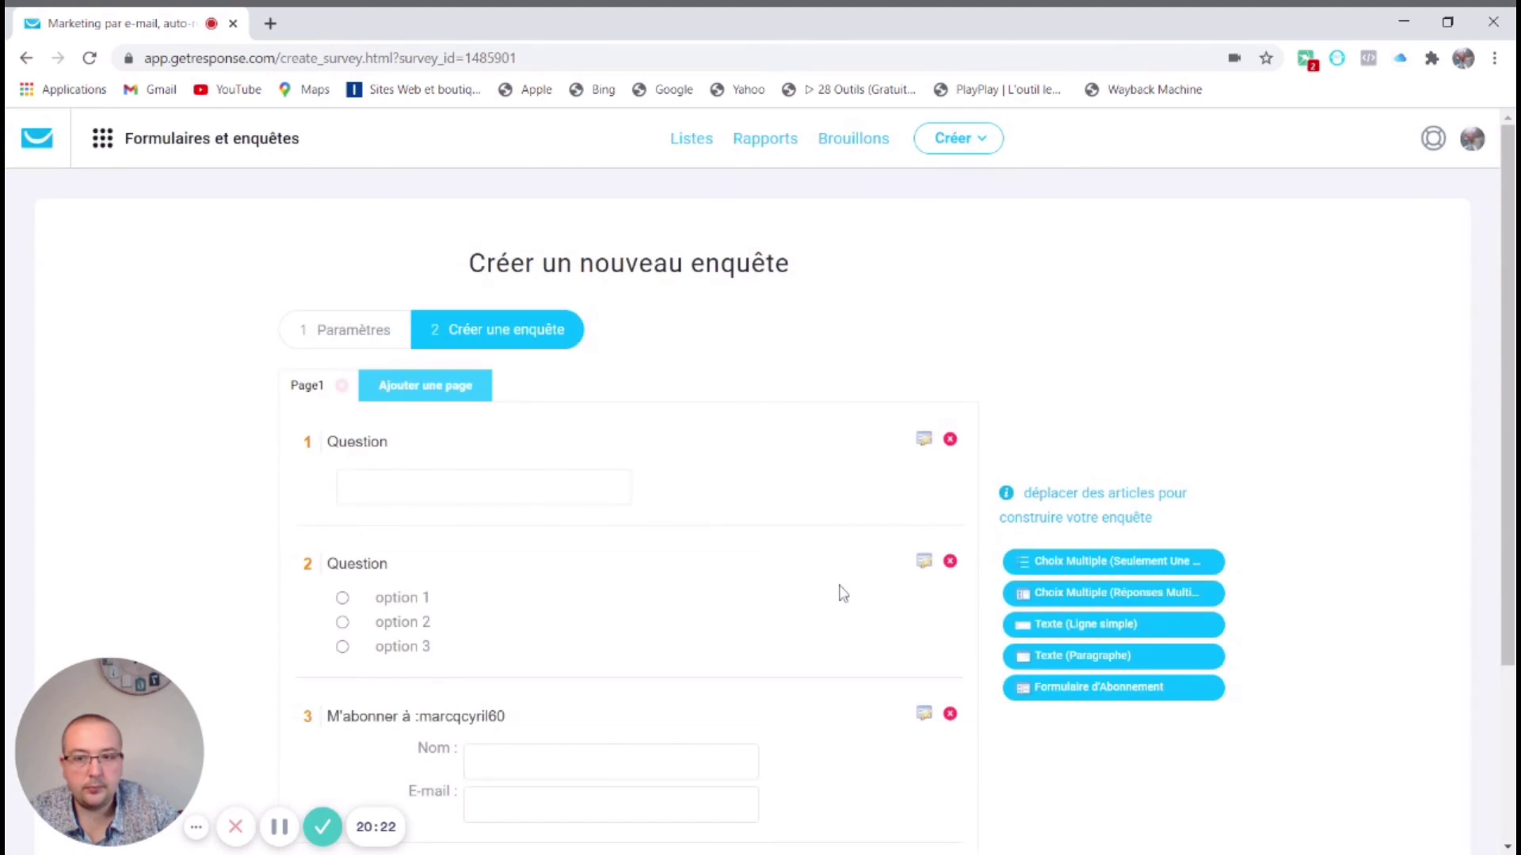
scroll(844, 594, down, 3)
click(861, 679)
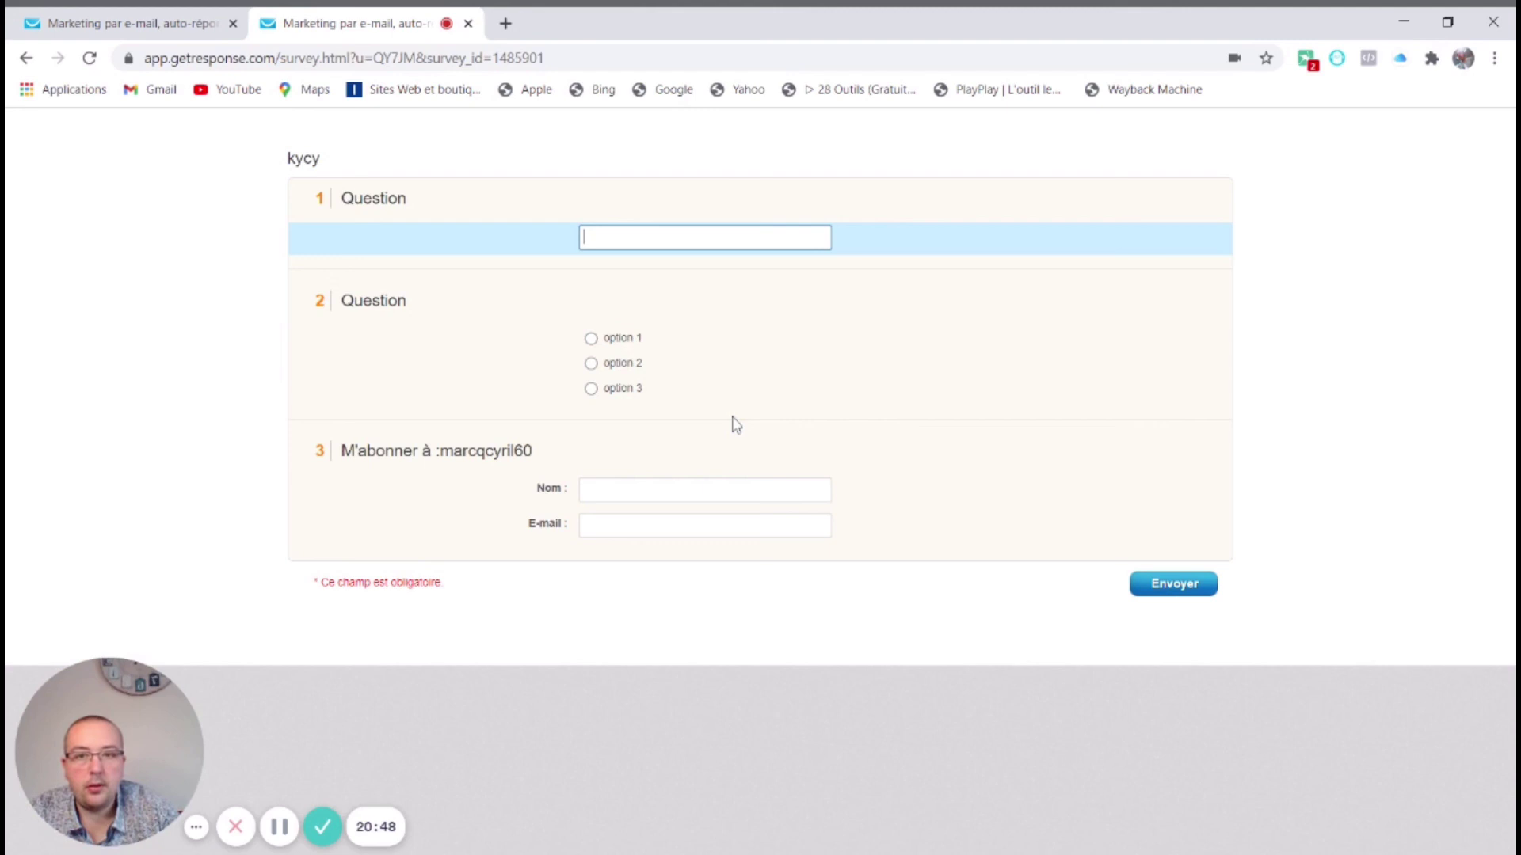
Return from the published survey page and examine the kycy survey's statistics, covering the Sommaire and Questions reports
click(92, 20)
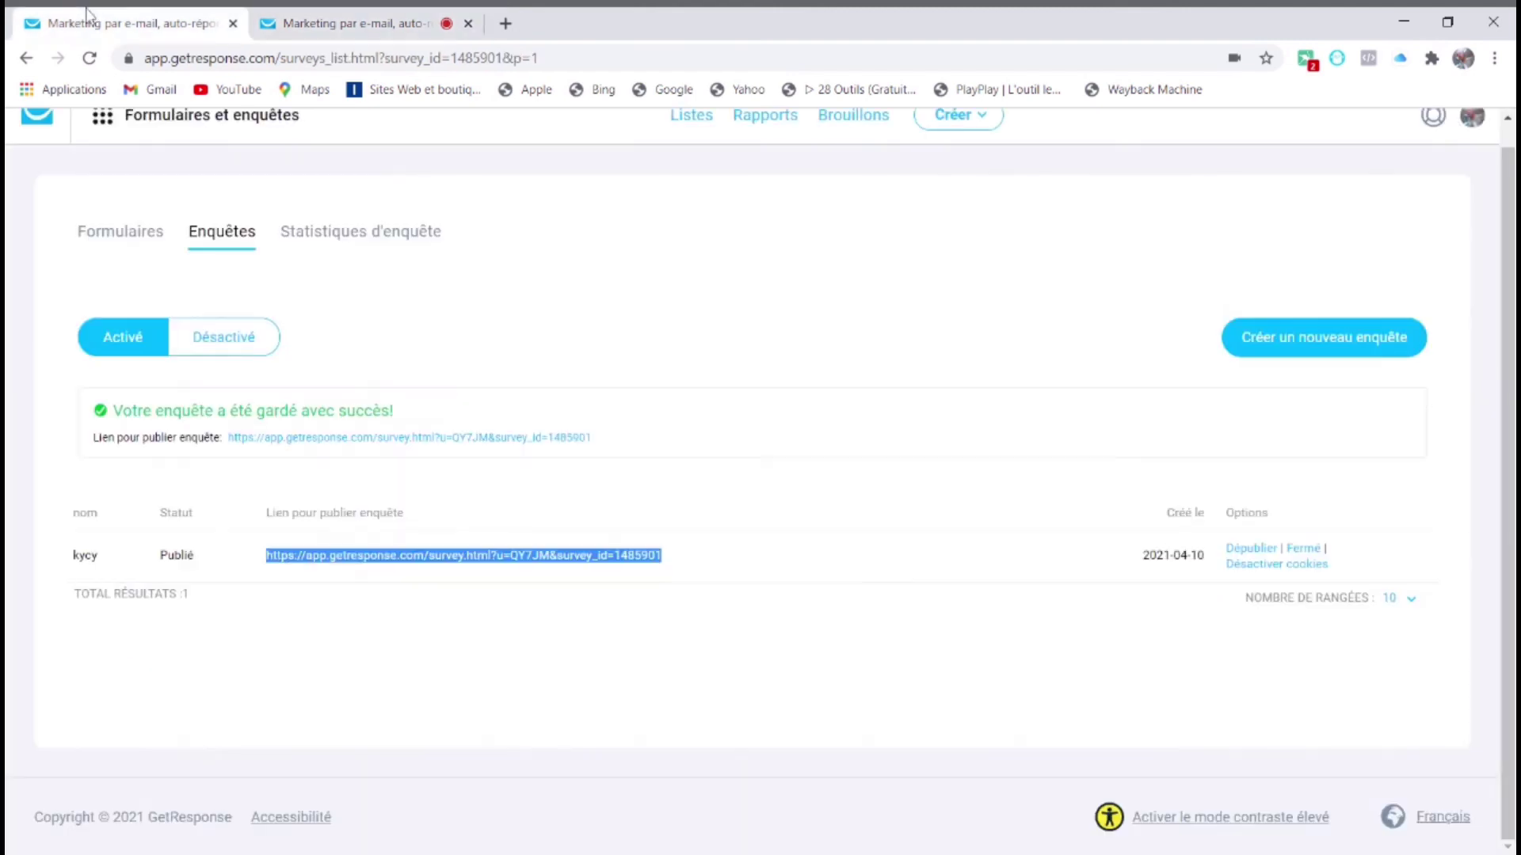
click(364, 238)
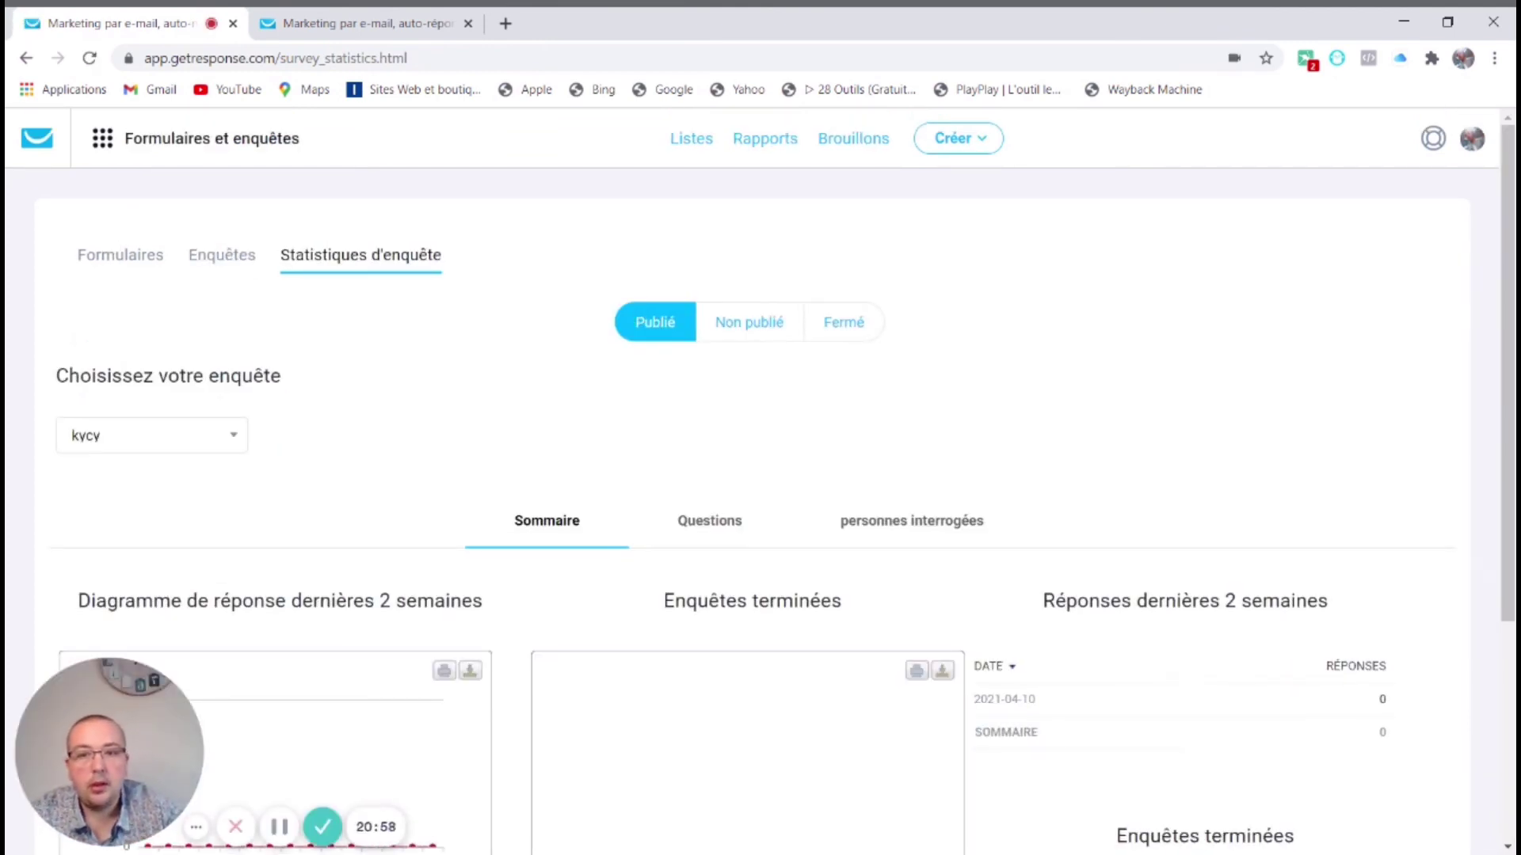
scroll(761, 483, down, 4)
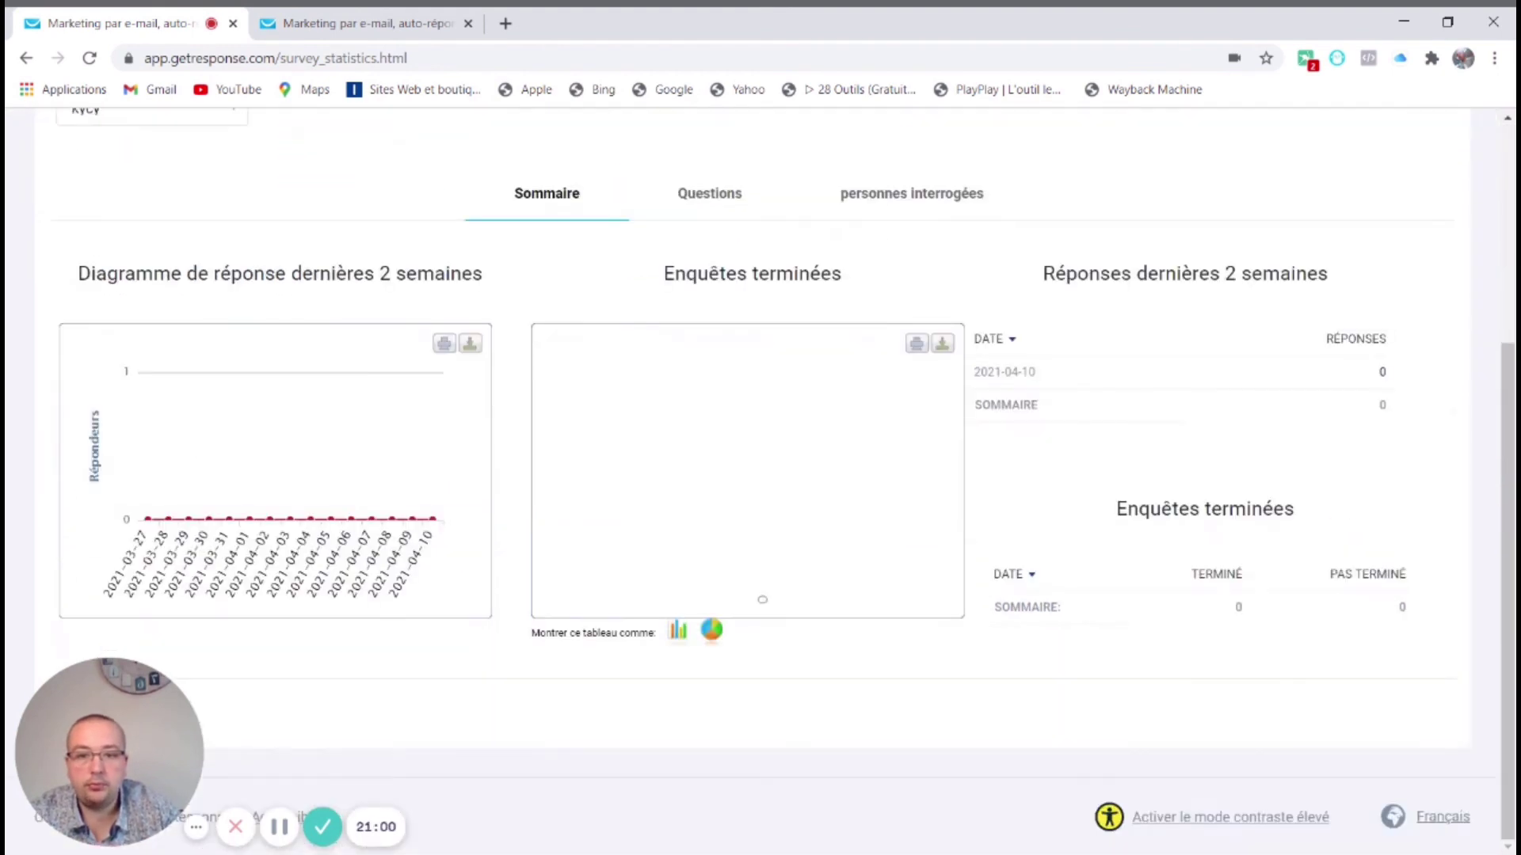
click(741, 208)
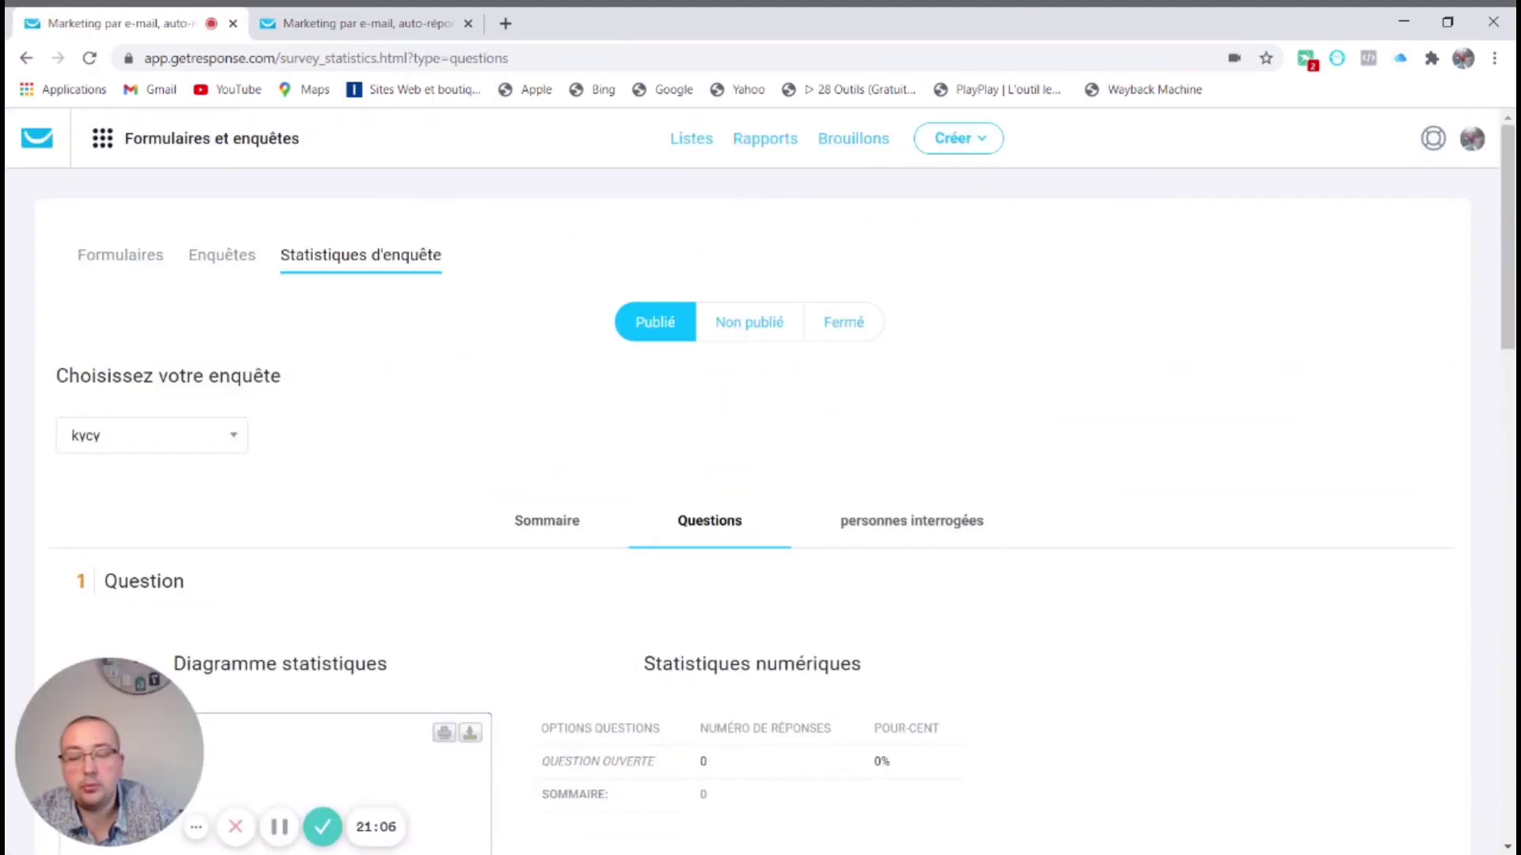
Return to the dashboard and review the list of available tools and the dashboard's widgets
click(35, 145)
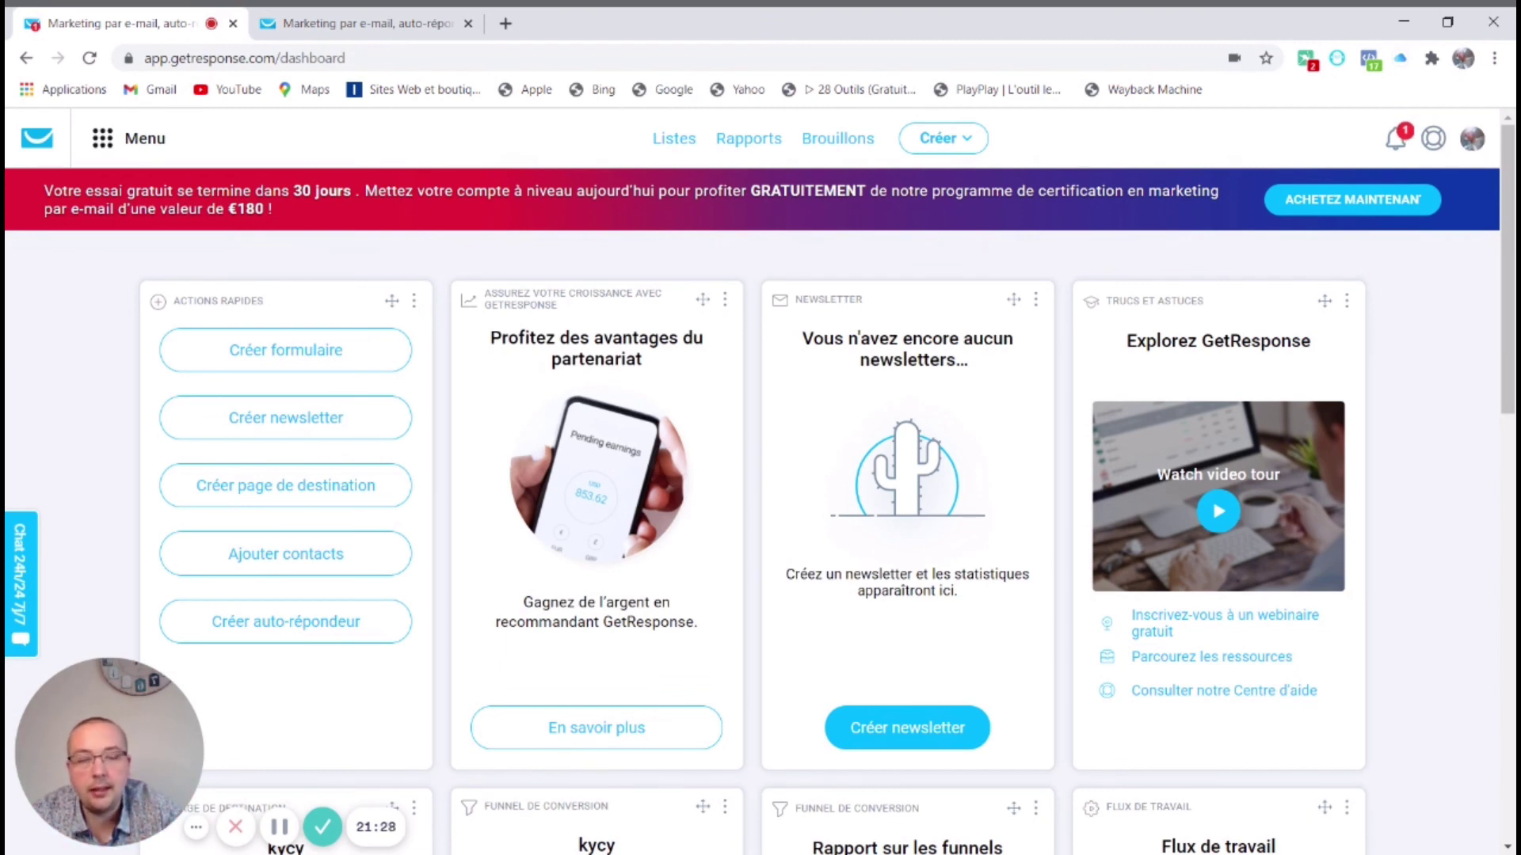
click(125, 148)
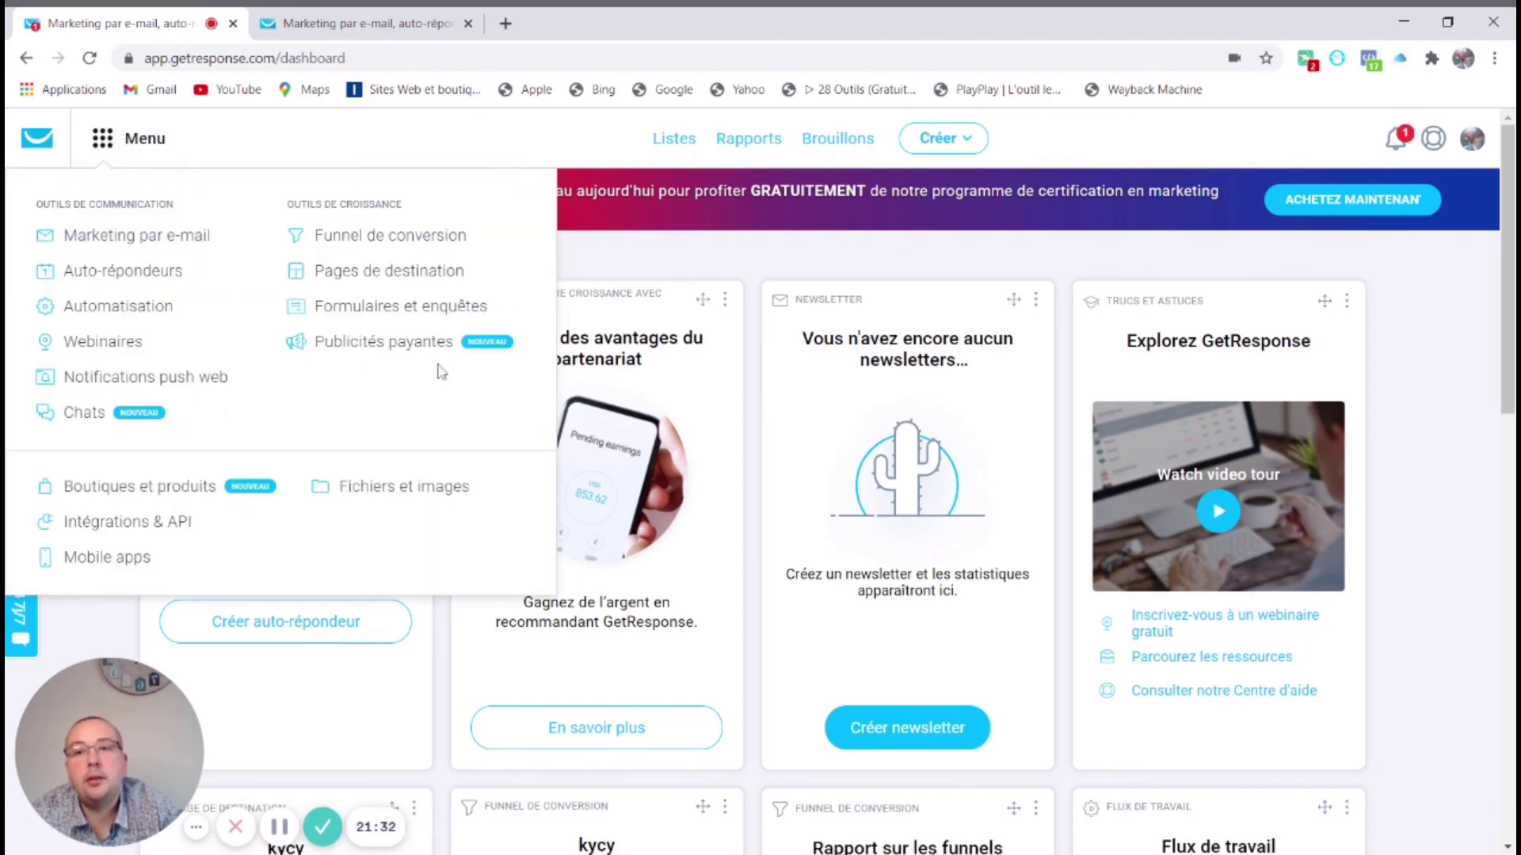
click(1043, 273)
scroll(1042, 273, down, 8)
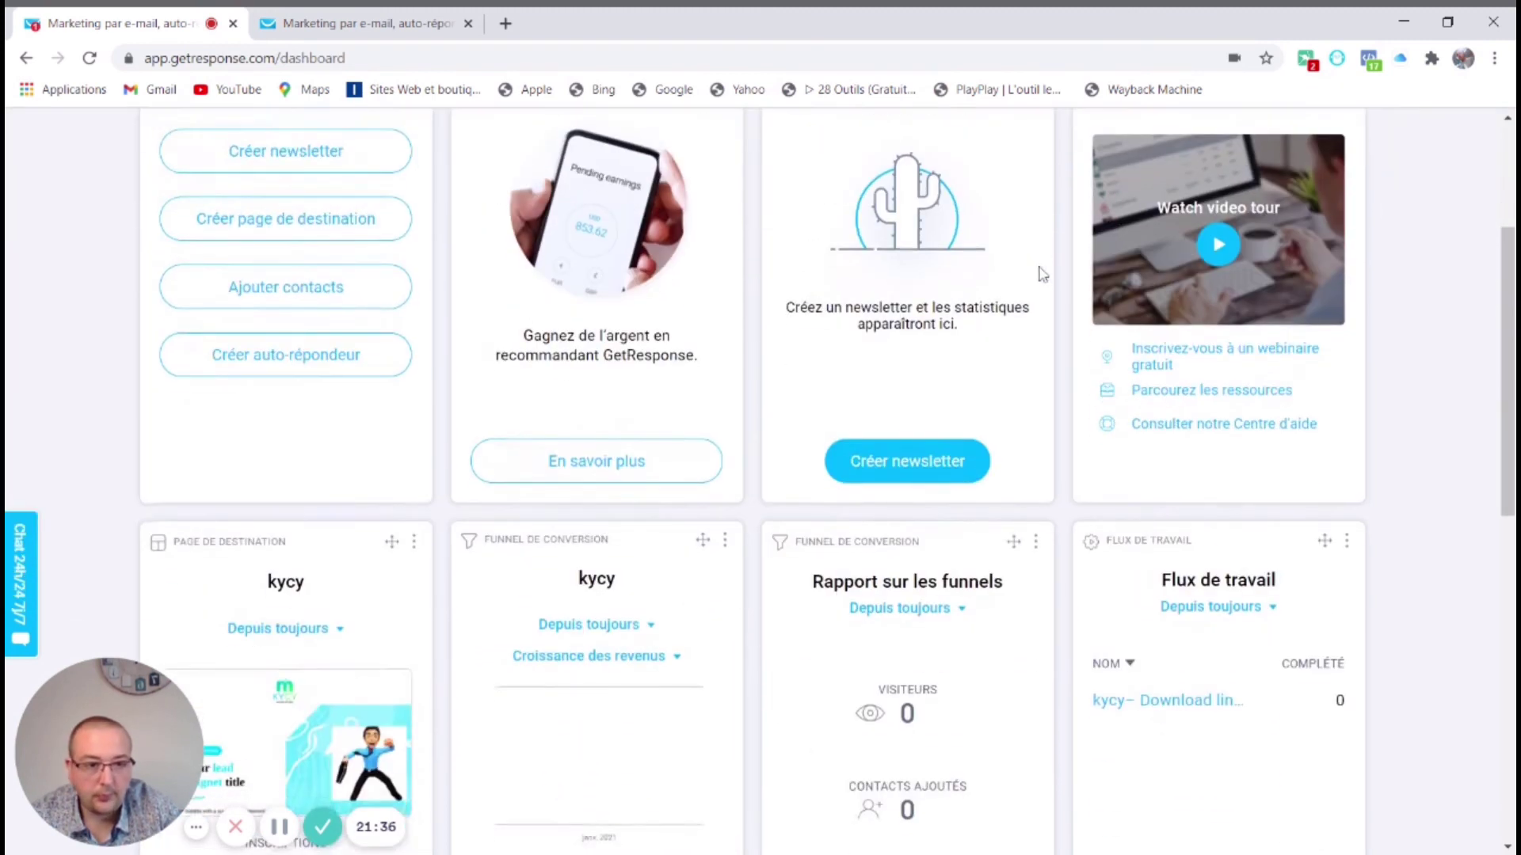
scroll(760, 475, down, 6)
scroll(760, 475, up, 15)
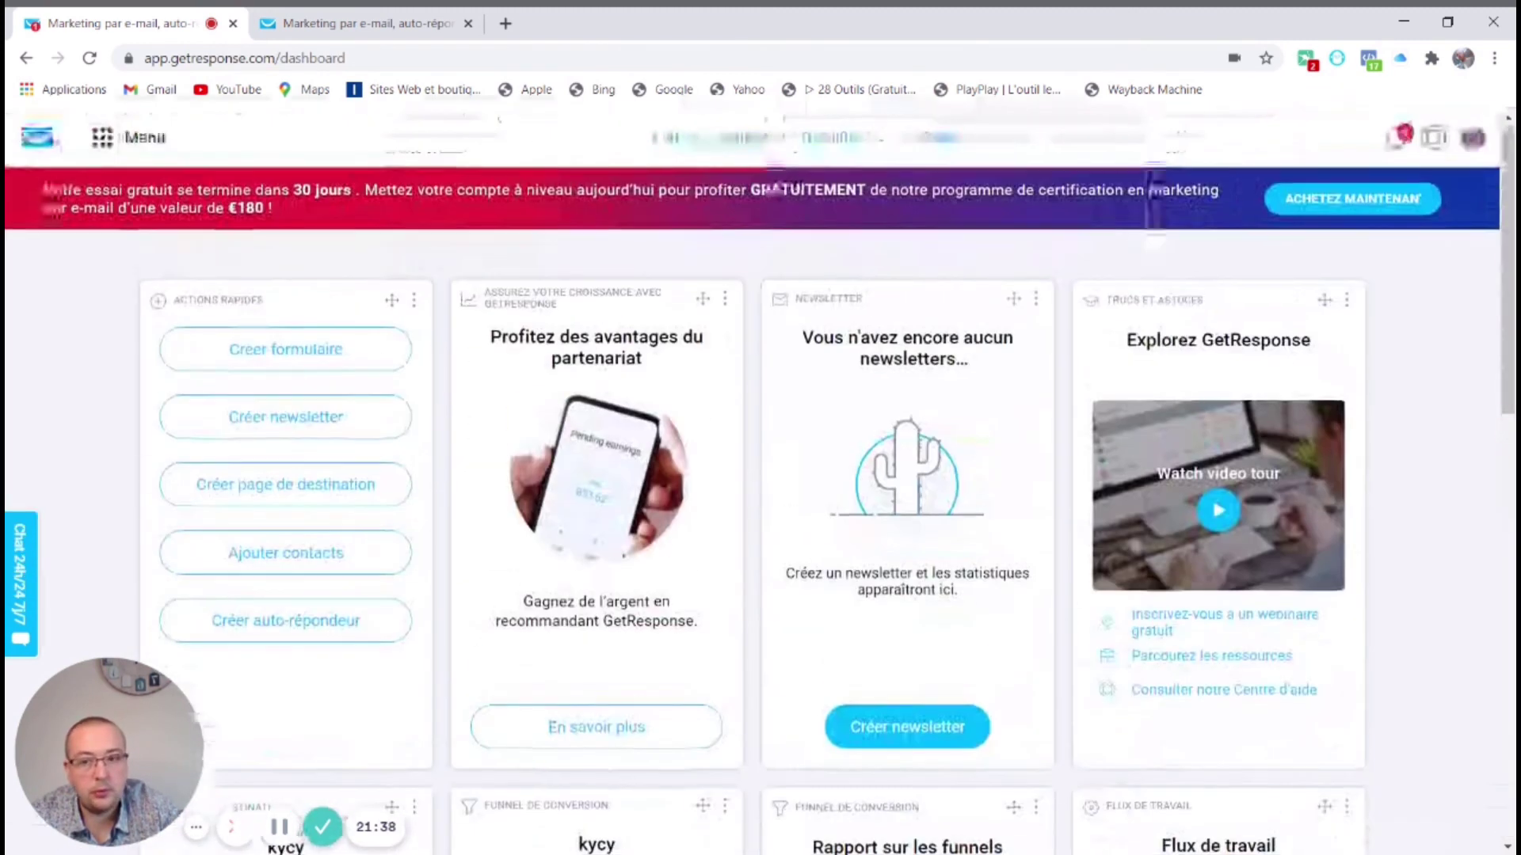